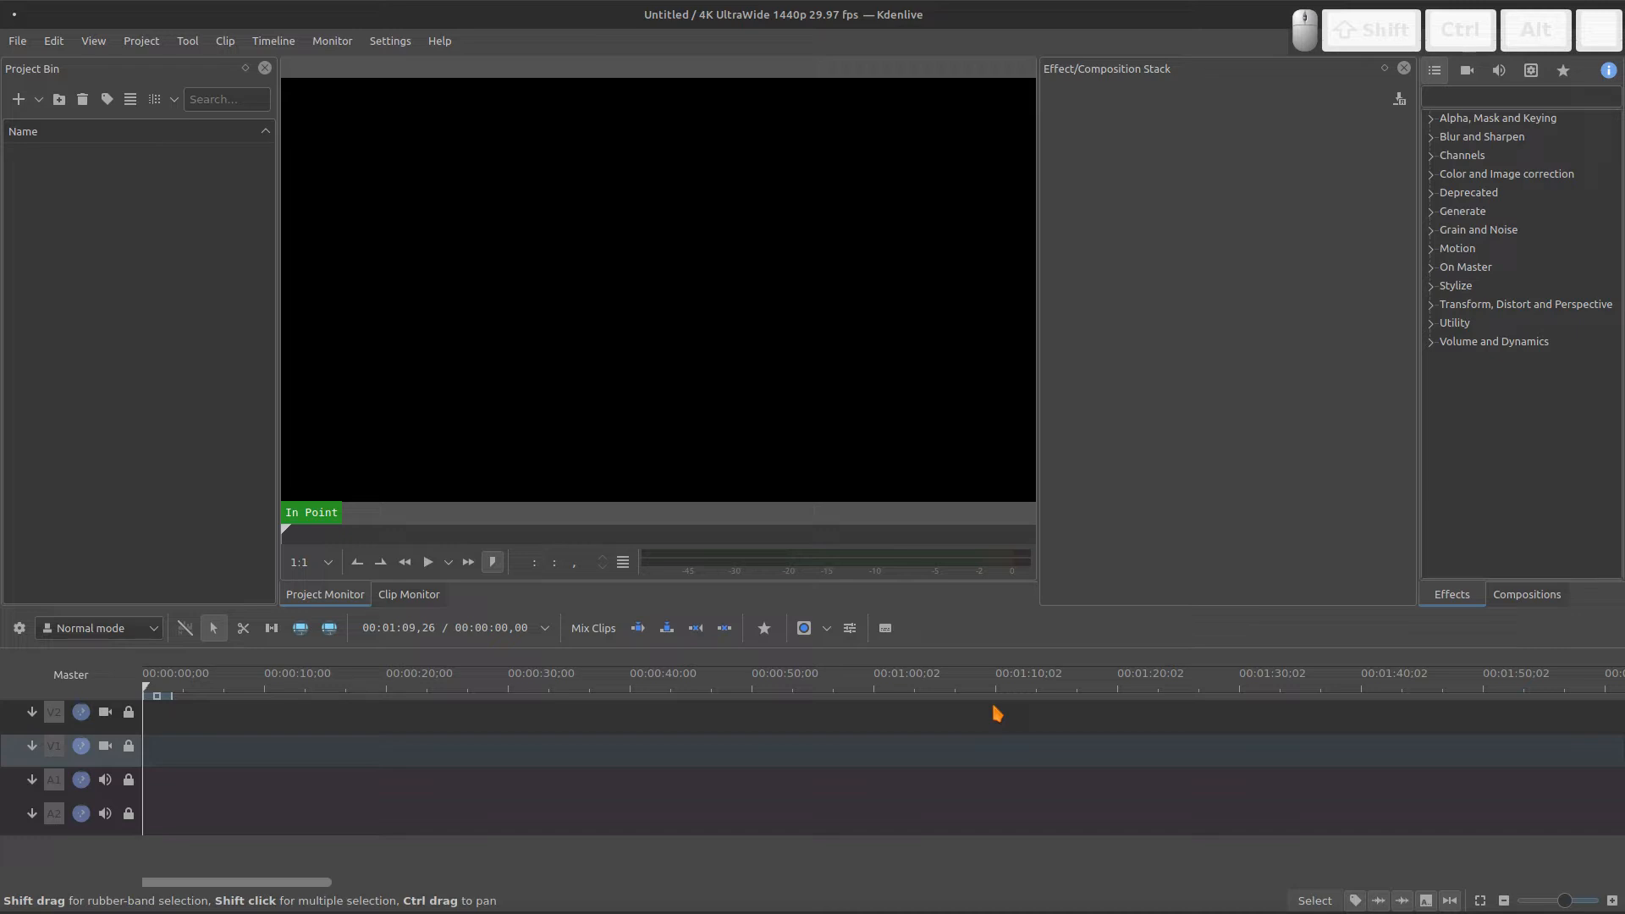
- Change the project profile to HD 720p 29.97 fps in the project settings
{"action": "left_click", "coordinate": [17, 41]}
{"action": "left_click", "coordinate": [54, 62]}
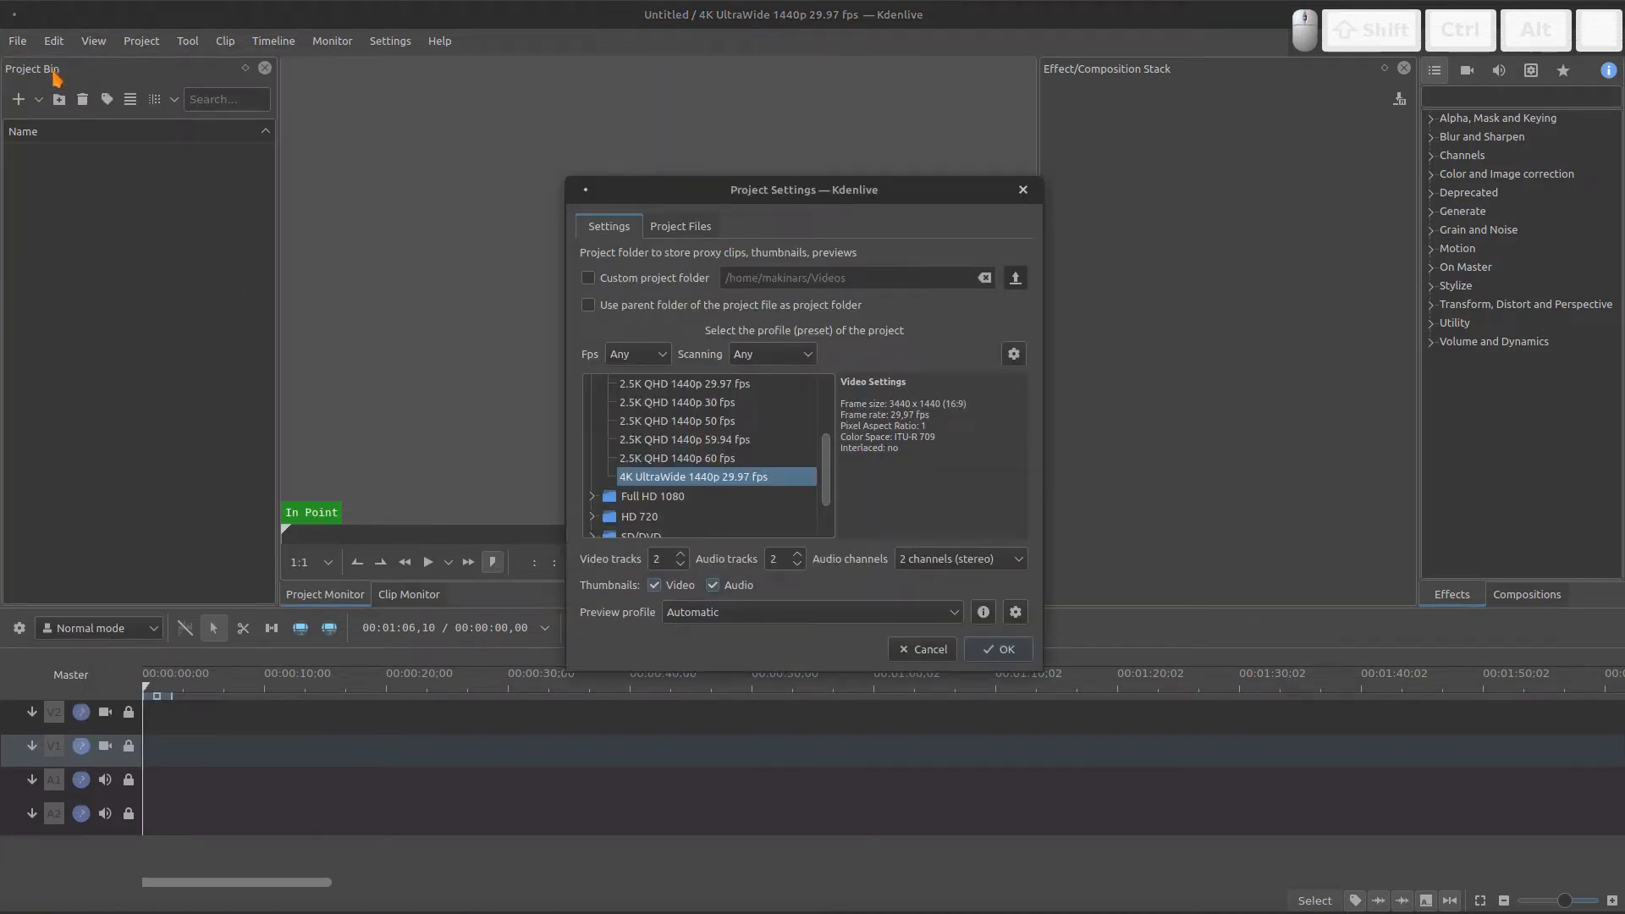
{"action": "scroll", "coordinate": [827, 475], "scroll_direction": "down", "scroll_amount": 1}
{"action": "left_click", "coordinate": [606, 466]}
{"action": "scroll", "coordinate": [826, 470], "scroll_direction": "down", "scroll_amount": 2}
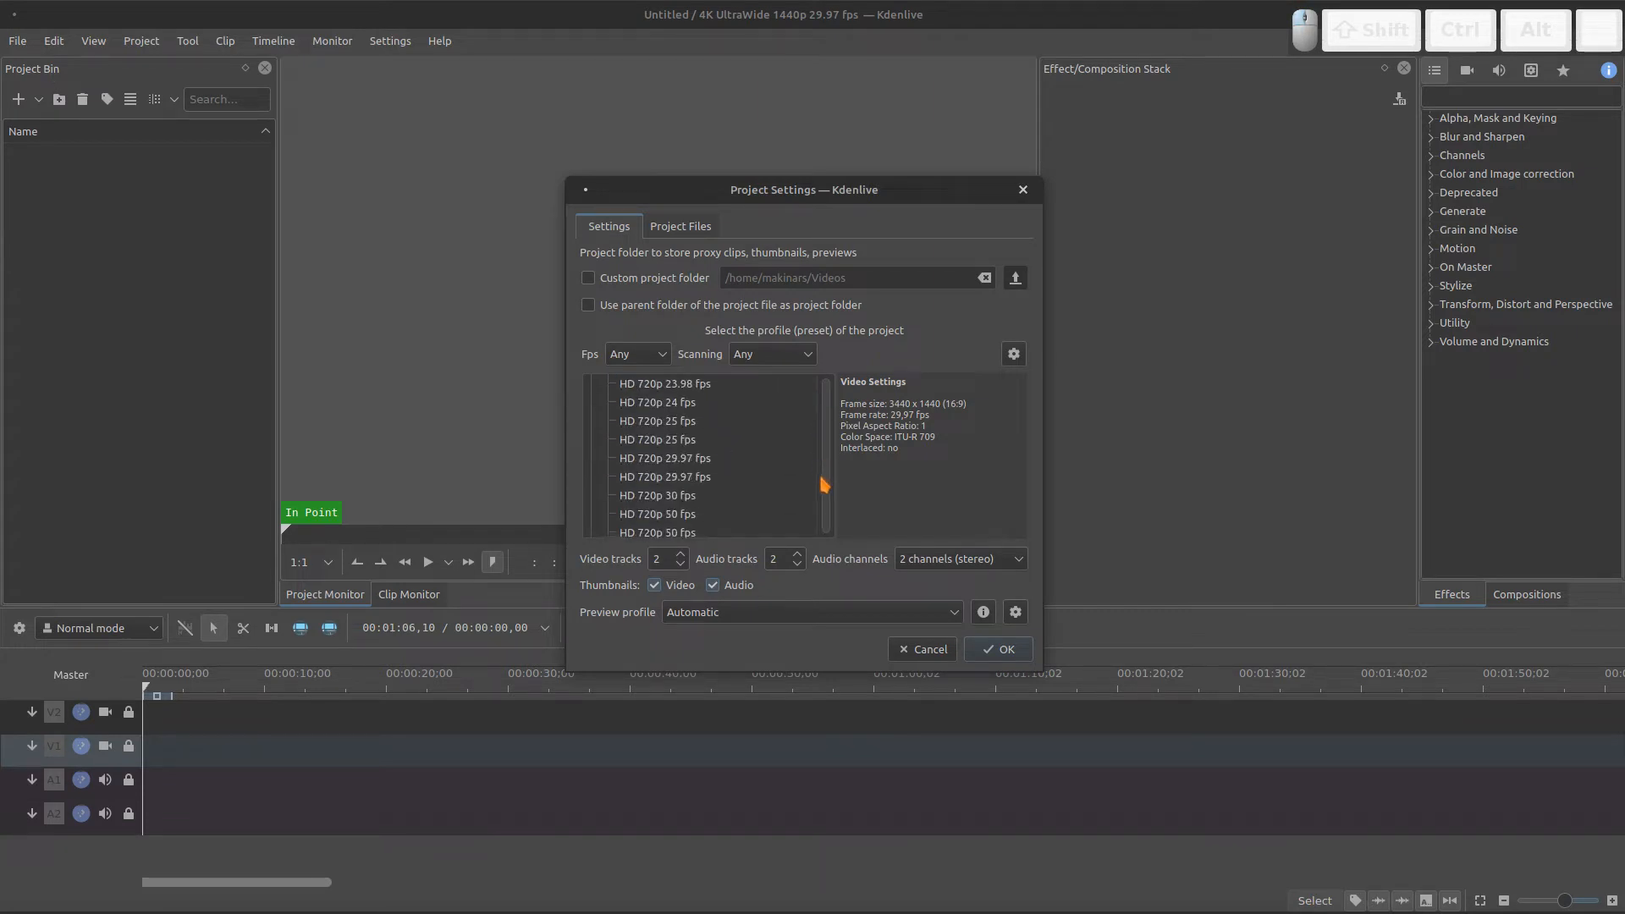
{"action": "left_click", "coordinate": [729, 458]}
{"action": "left_click", "coordinate": [972, 652]}
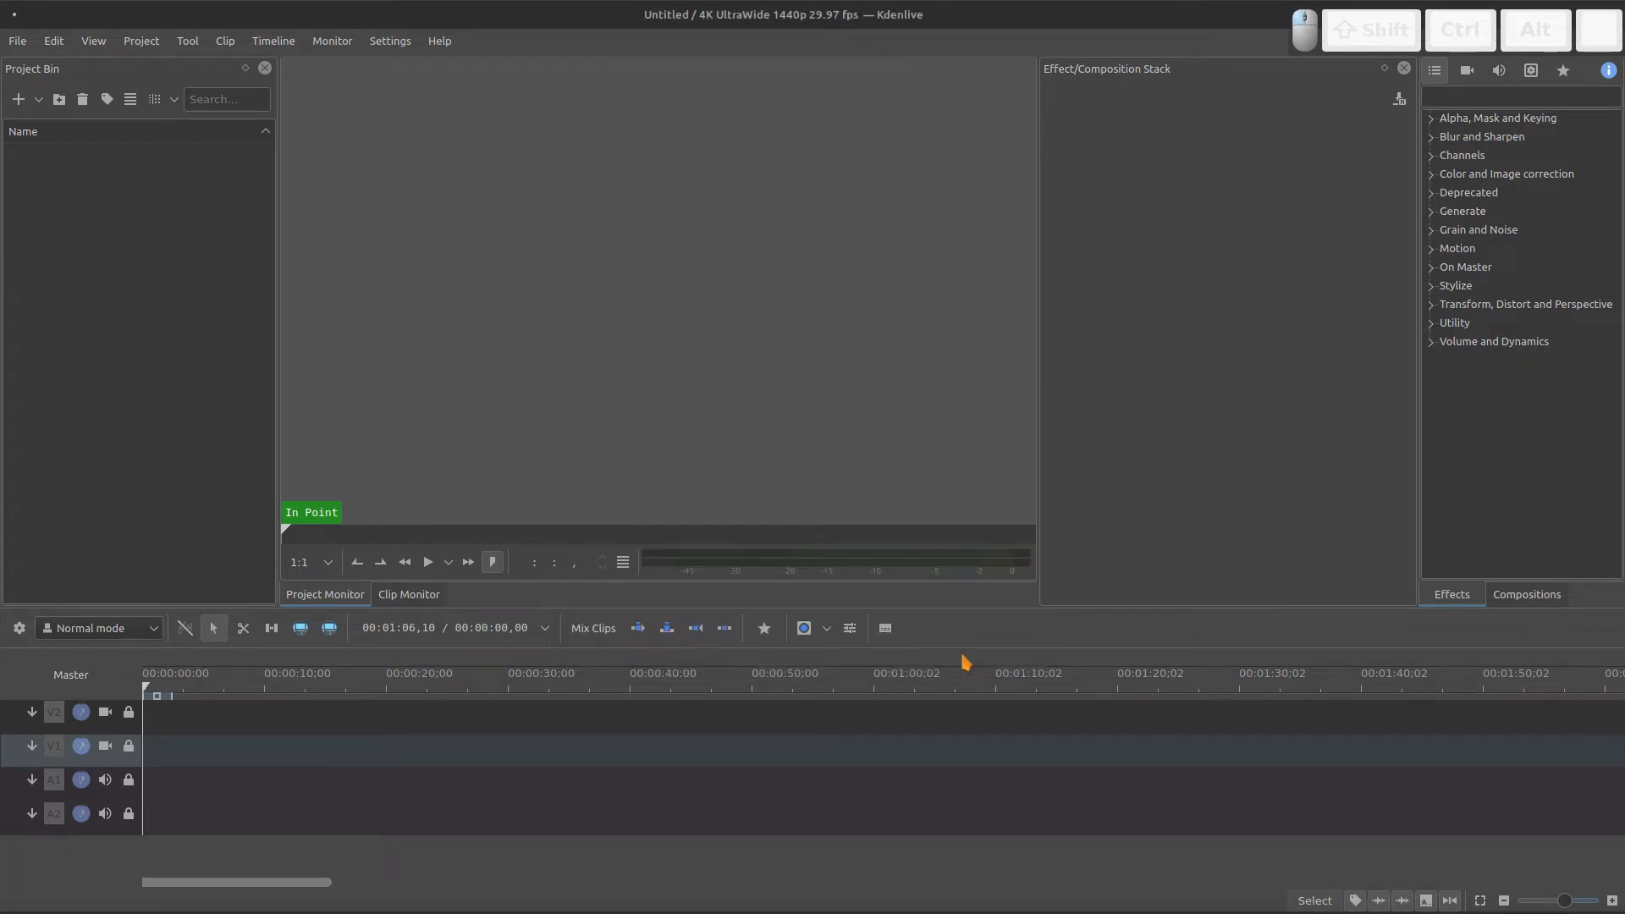
- Start a new title clip and add the text "MAKINARS" to its canvas
{"action": "right_click", "coordinate": [136, 315]}
{"action": "left_click", "coordinate": [214, 424]}
{"action": "left_click", "coordinate": [600, 373]}
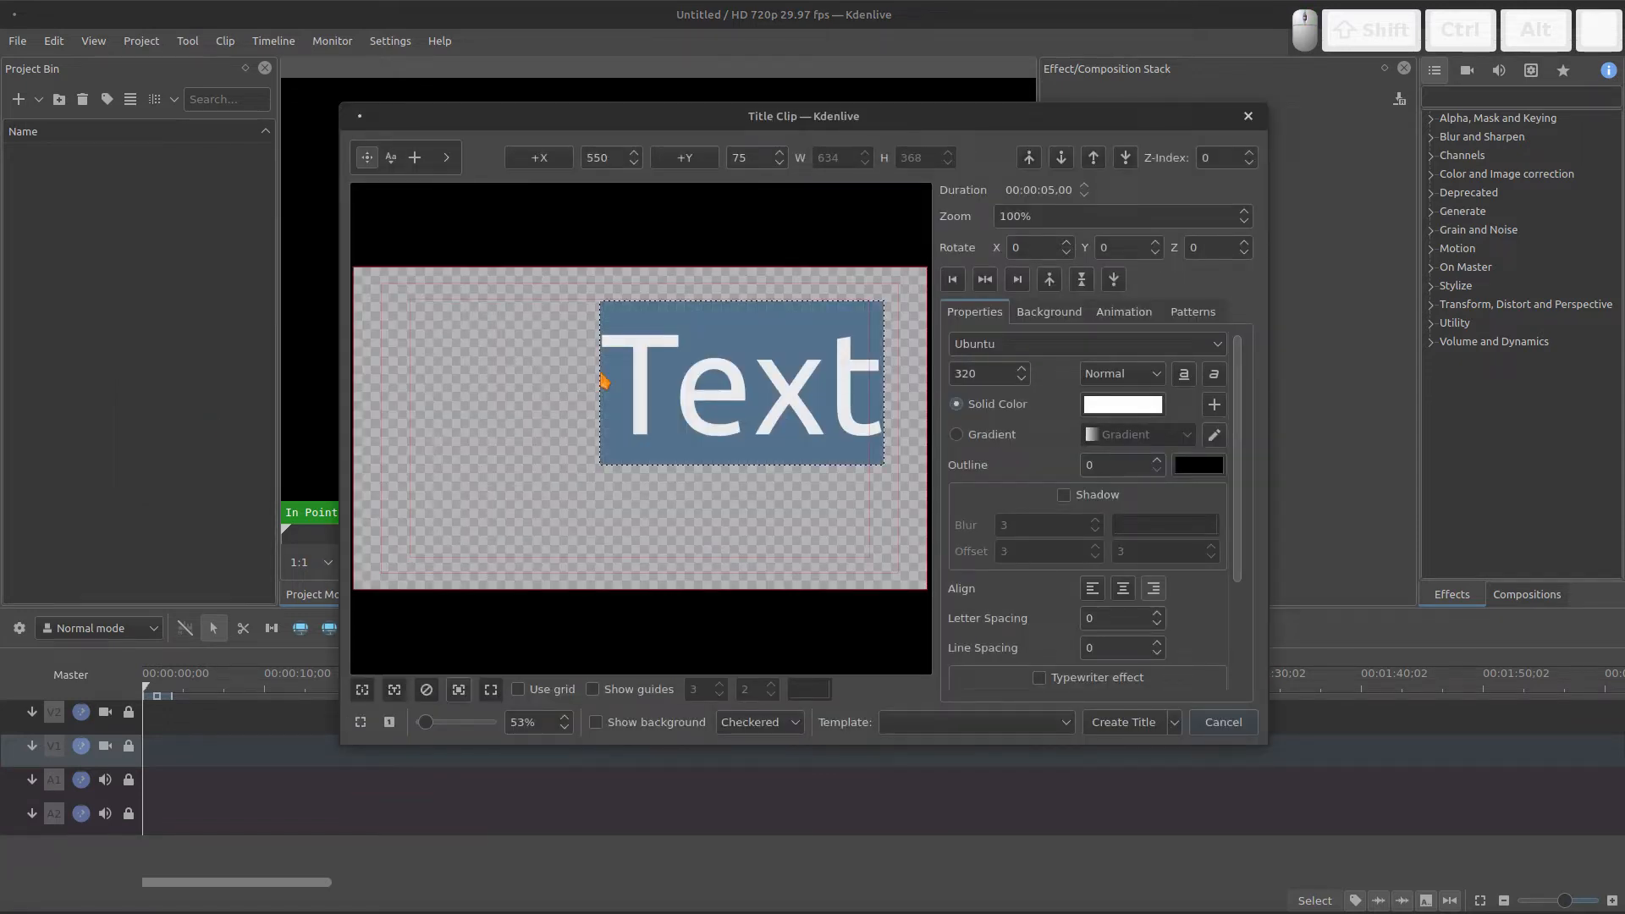
{"action": "type", "text": "MAKINAR"}
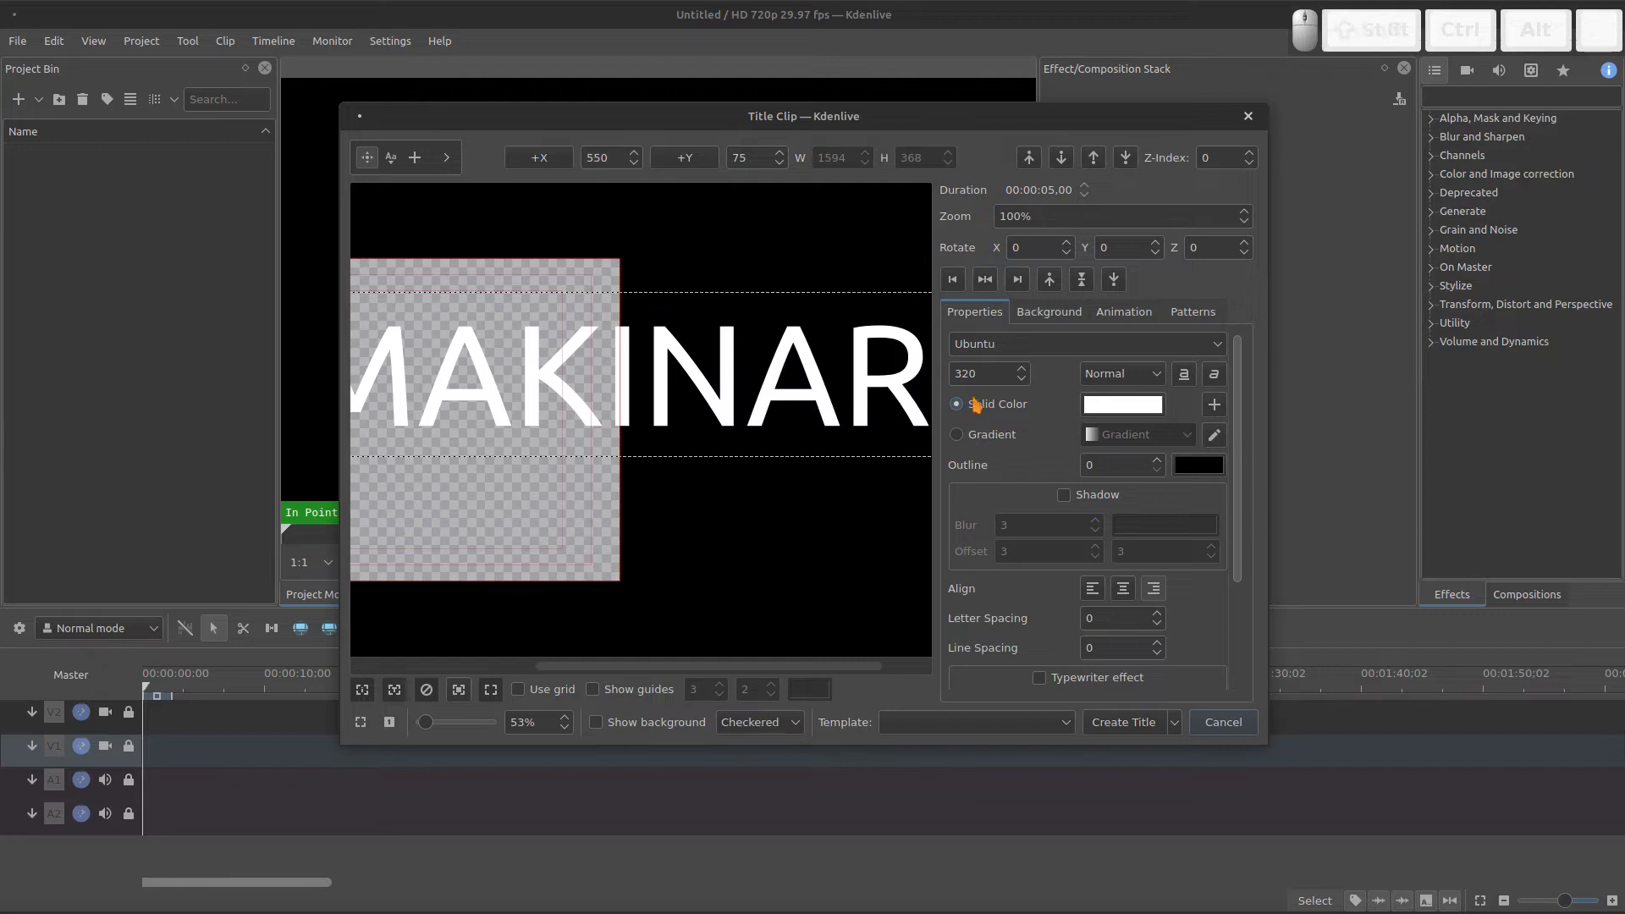
- Set the title text's font size to 100 and move it near the centre of the frame
{"action": "left_click_drag", "start_coordinate": [988, 374], "coordinate": [897, 365]}
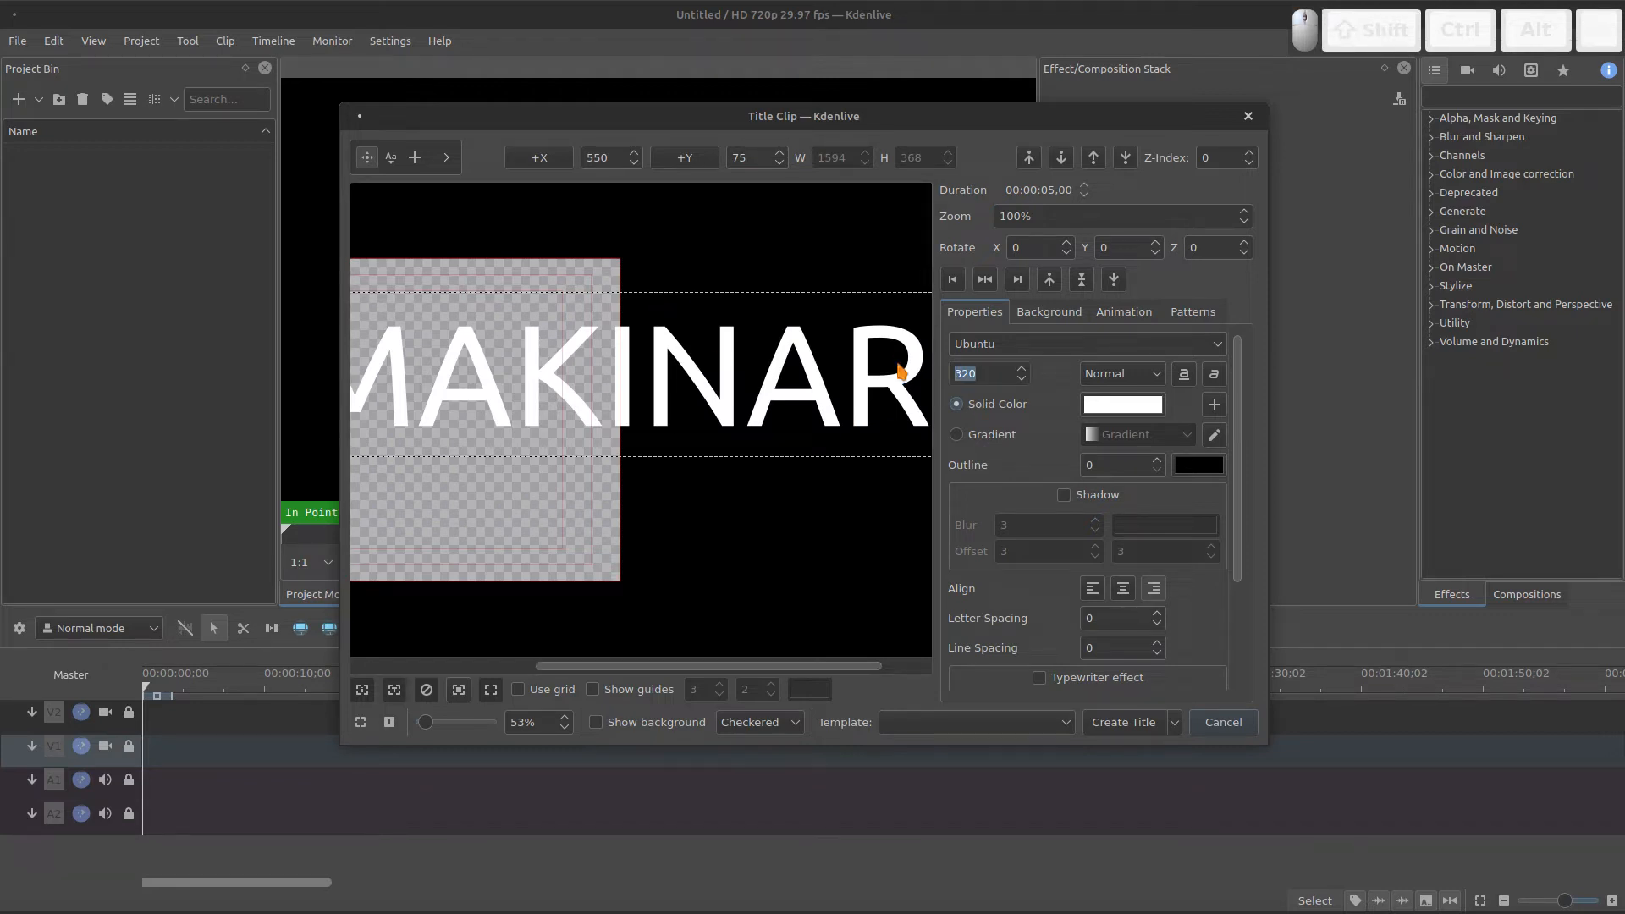
{"action": "type", "text": "100"}
{"action": "left_click", "coordinate": [657, 421]}
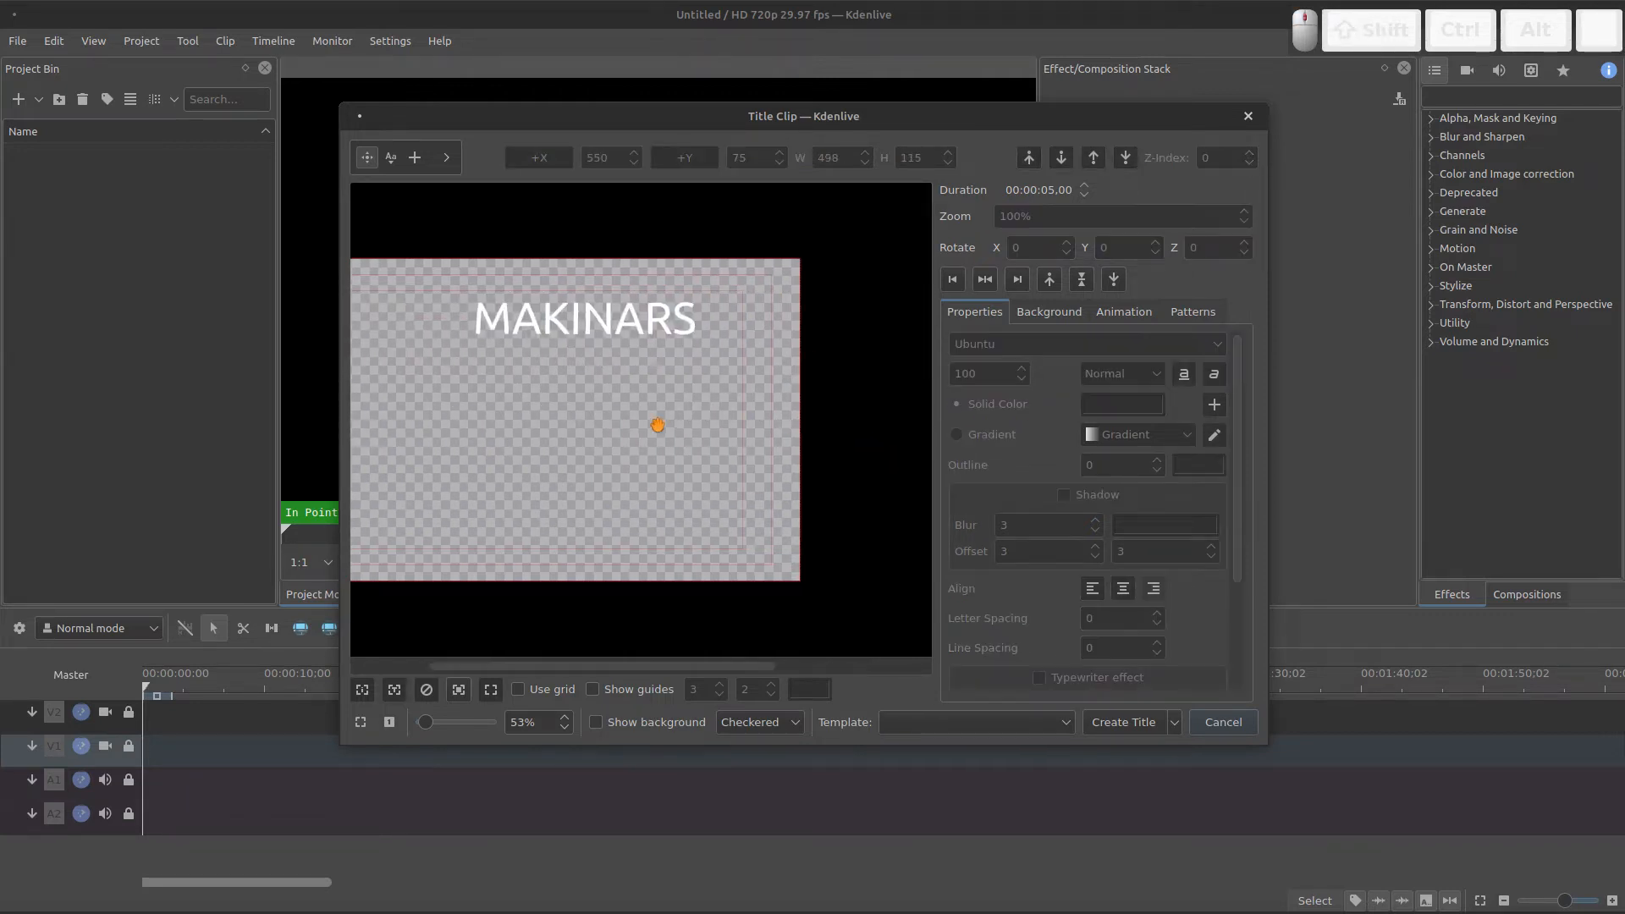
{"action": "left_click_drag", "start_coordinate": [722, 352], "coordinate": [665, 396]}
- Add a second line reading "NEON" to the title text and centre-align both lines
{"action": "double_click", "coordinate": [750, 401]}
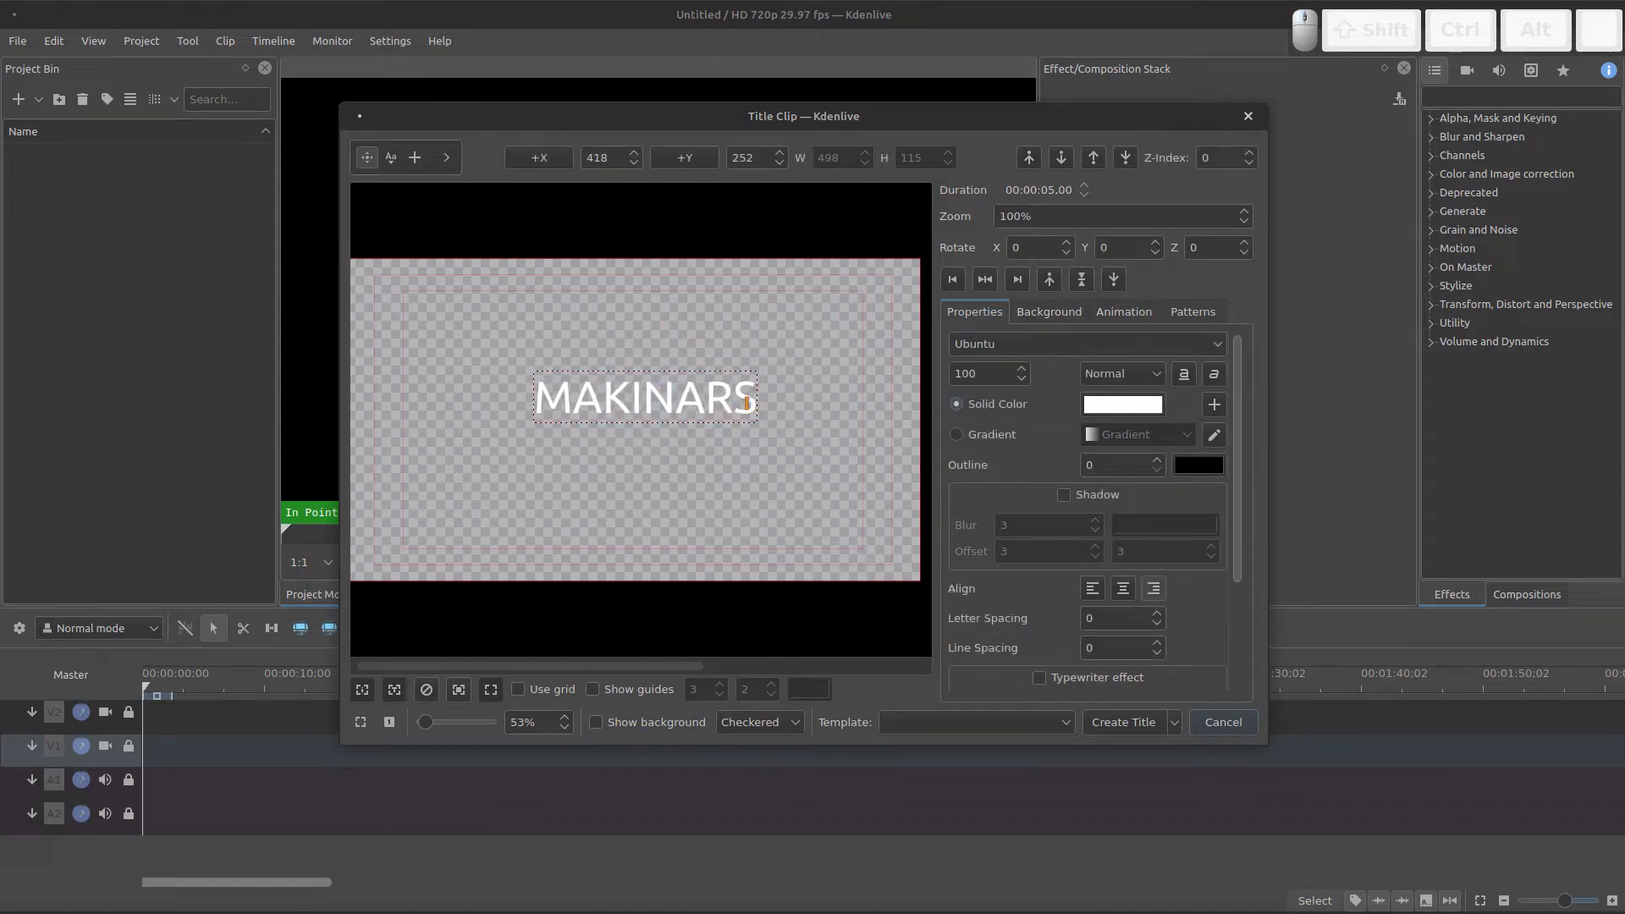
{"action": "key", "text": "Return"}
{"action": "type", "text": "NEON"}
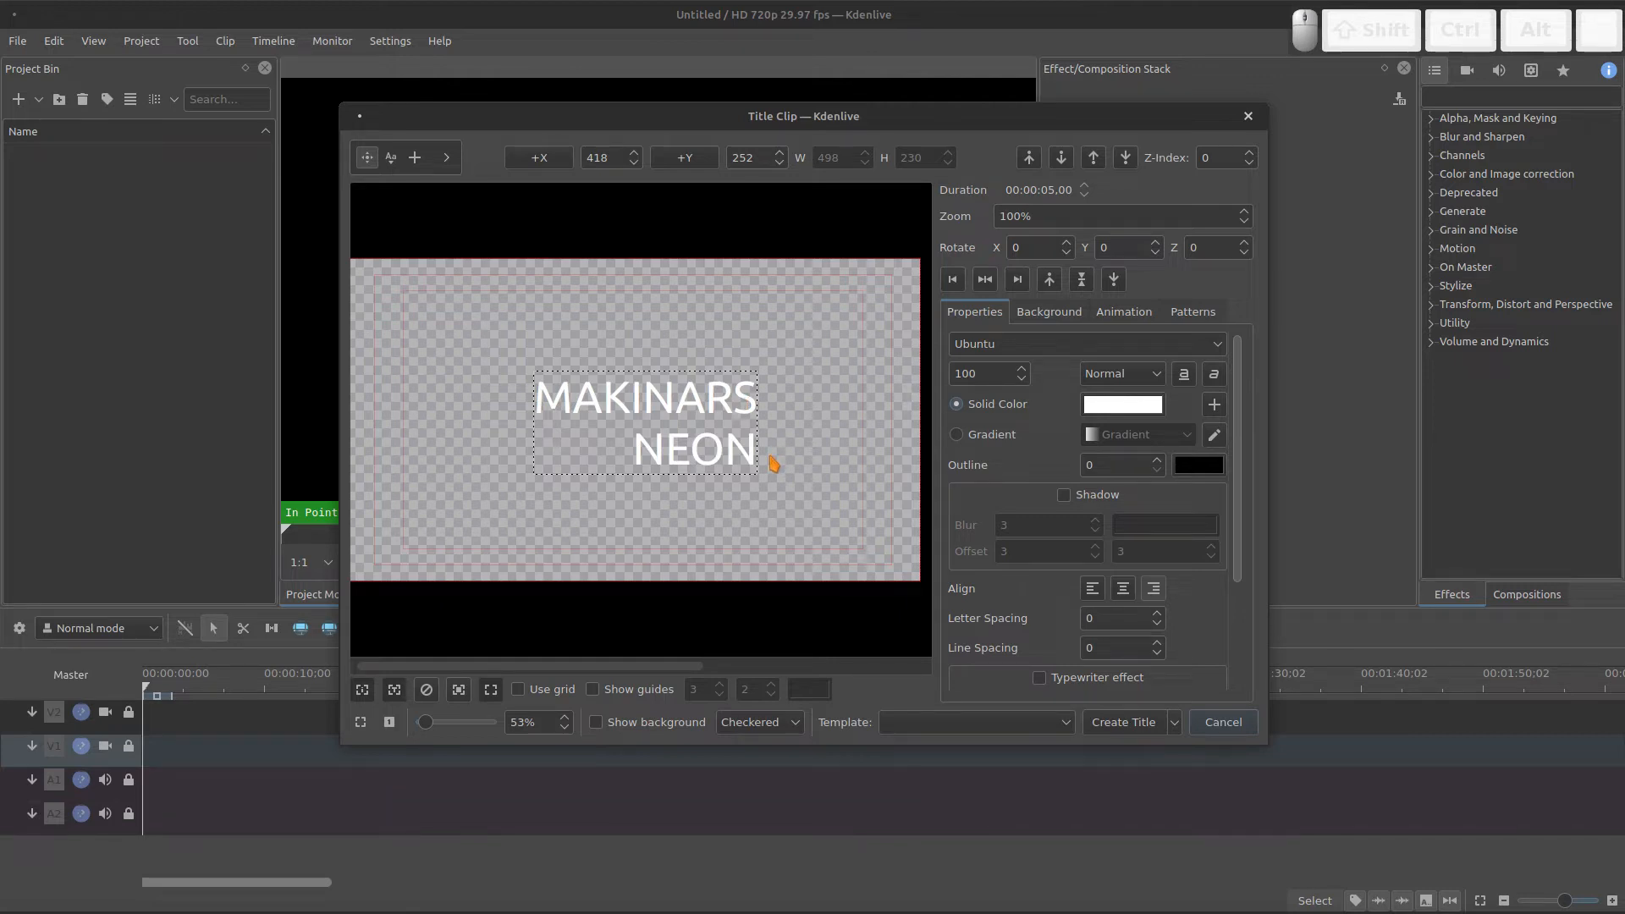
{"action": "left_click", "coordinate": [1124, 591]}
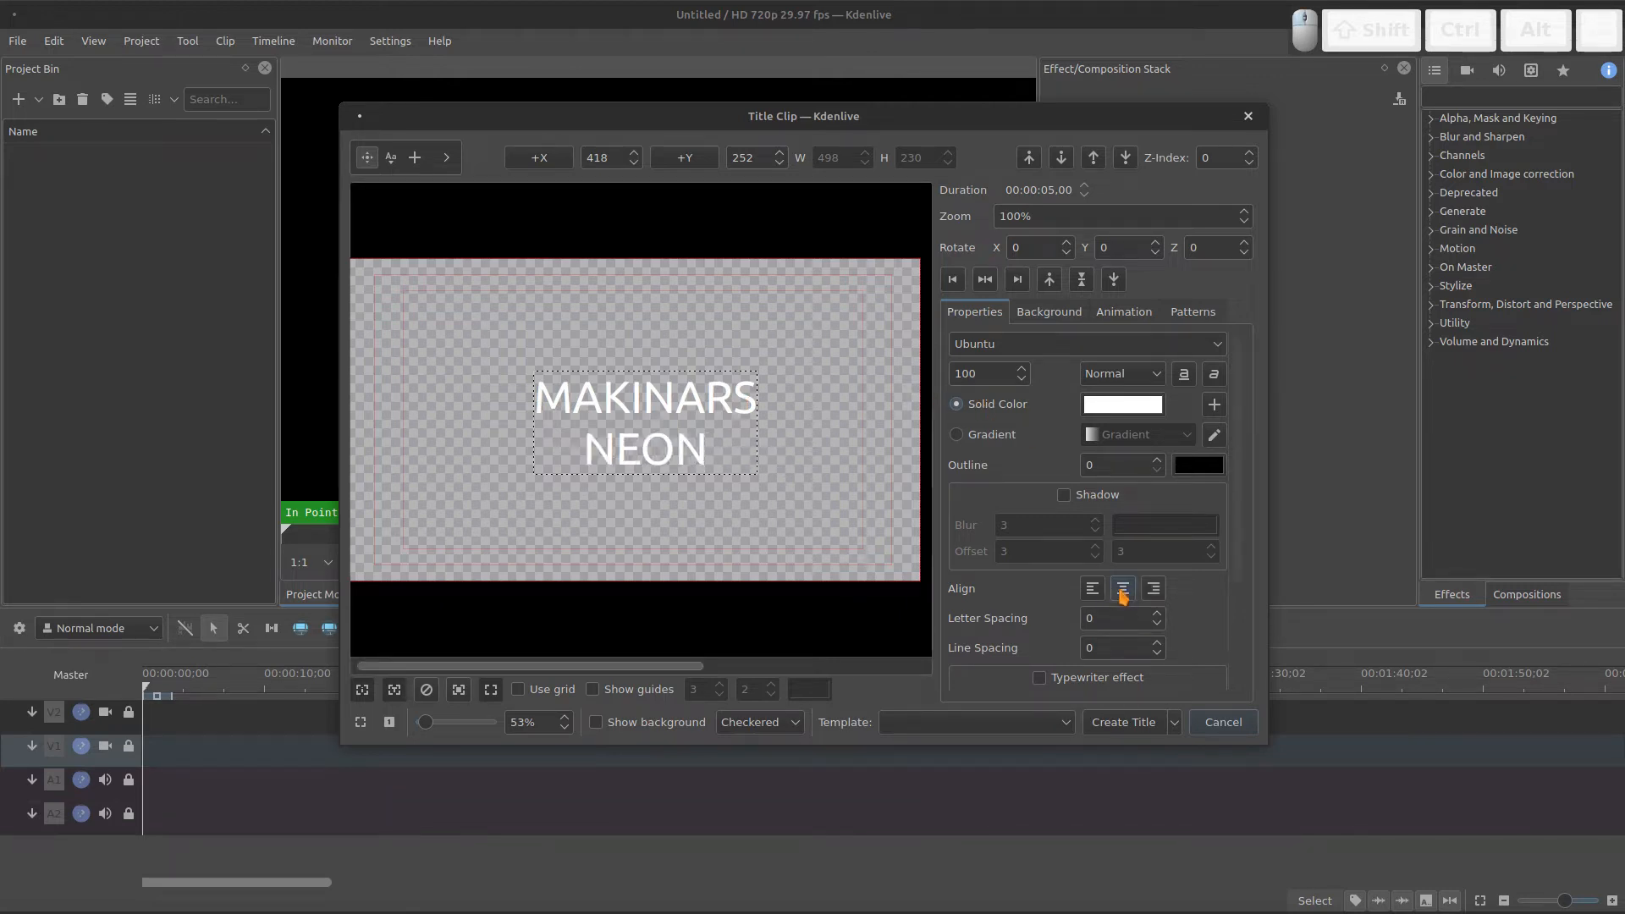
- Set the title's font size to 160 and centre the text horizontally and vertically in the frame
{"action": "left_click_drag", "start_coordinate": [996, 378], "coordinate": [936, 373]}
{"action": "type", "text": "160"}
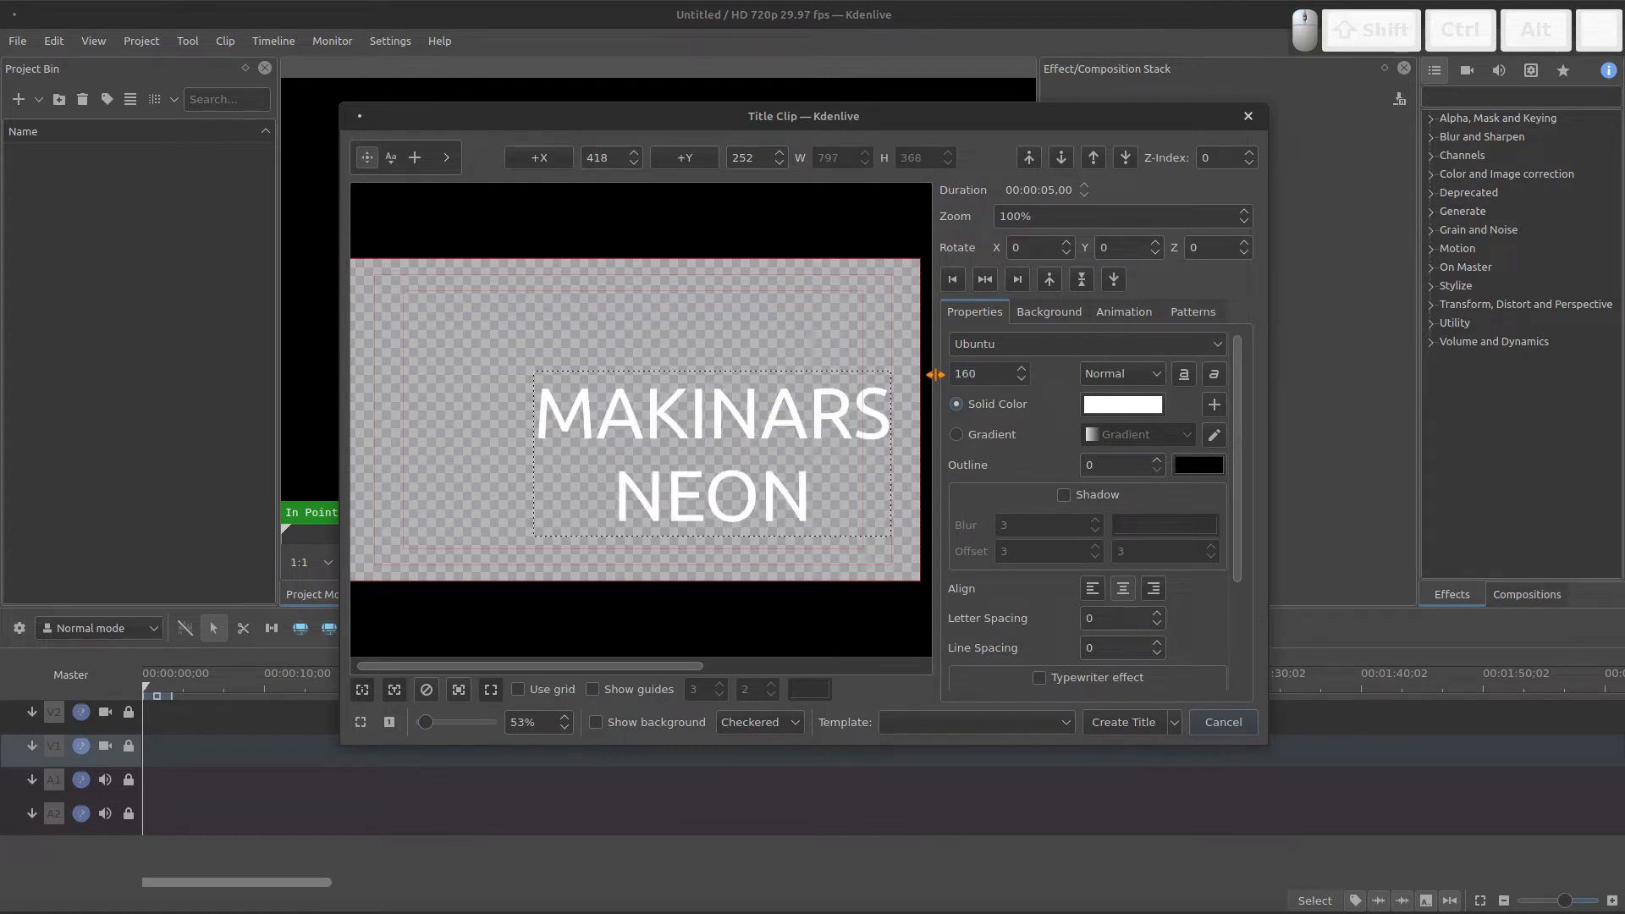
{"action": "left_click", "coordinate": [985, 280]}
{"action": "left_click", "coordinate": [1082, 280]}
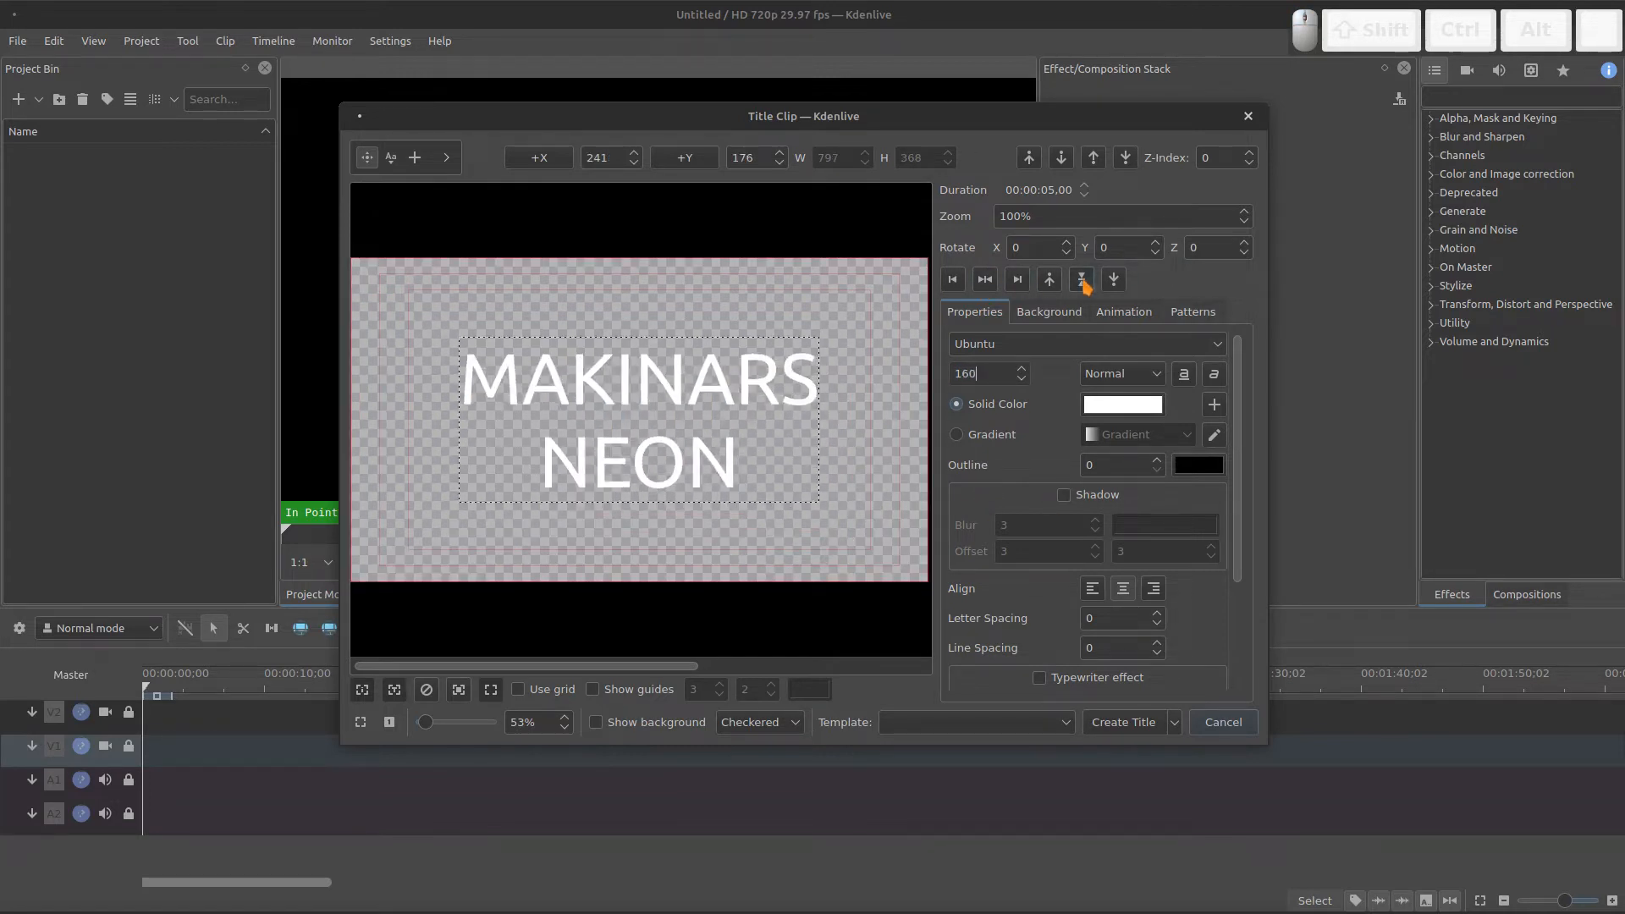
- Create the title clip and place it at the start of video track V1
{"action": "left_click", "coordinate": [1117, 718]}
{"action": "left_click_drag", "start_coordinate": [116, 187], "coordinate": [148, 766]}
{"action": "left_click_drag", "start_coordinate": [328, 883], "coordinate": [172, 891]}
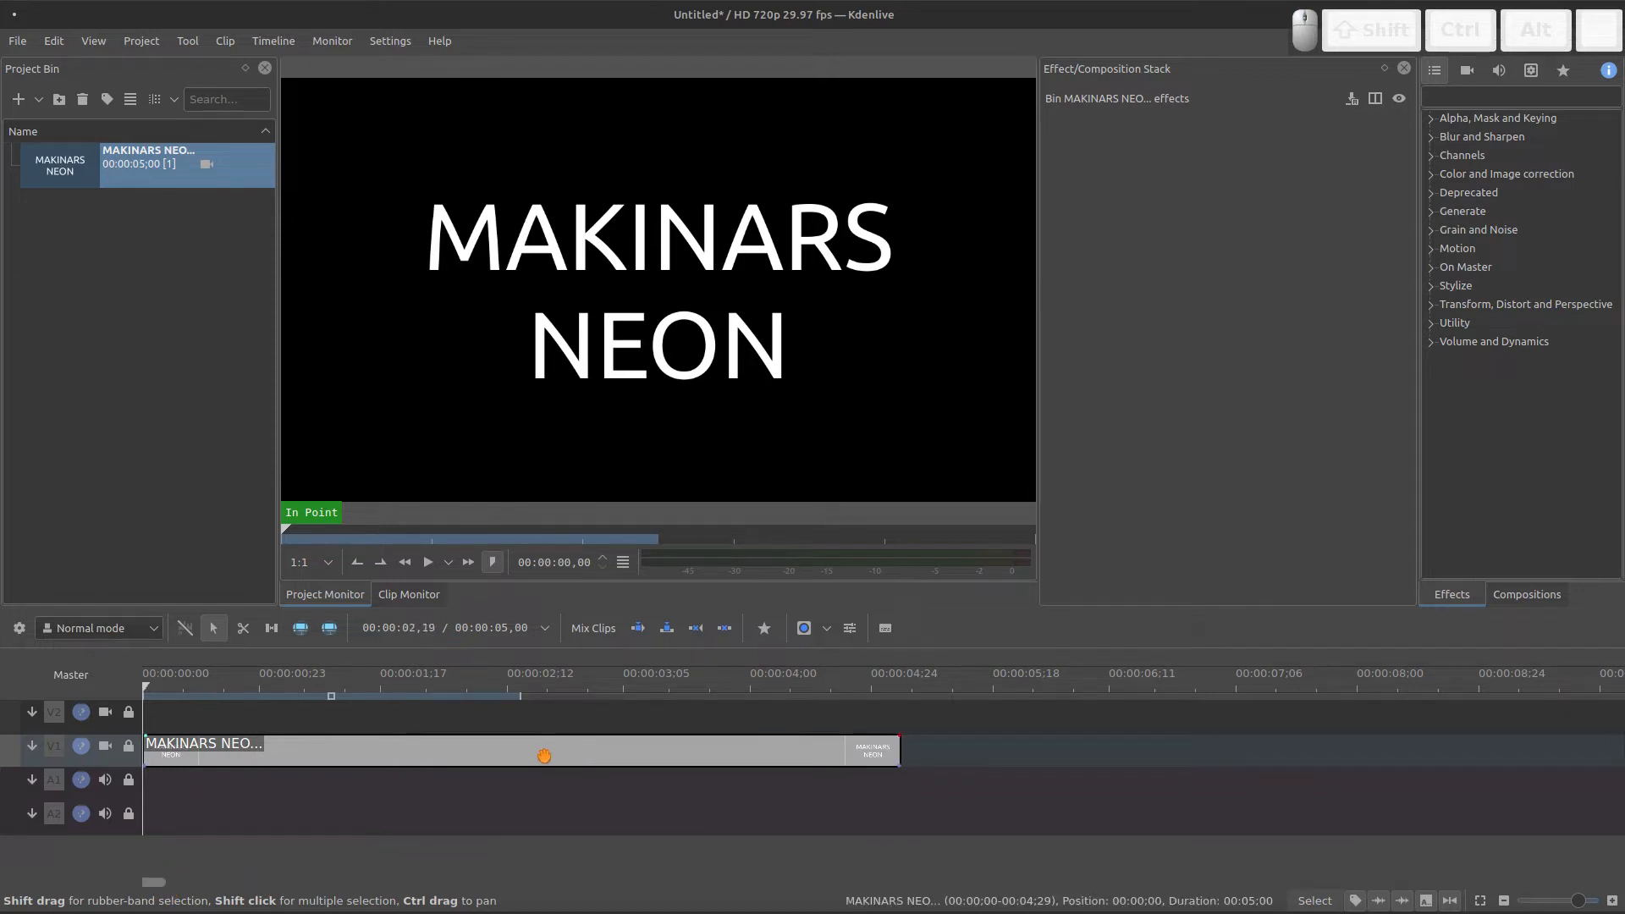
- Apply the favourite Transform effect to the title clip on V1 and select the clip
{"action": "left_click", "coordinate": [764, 628]}
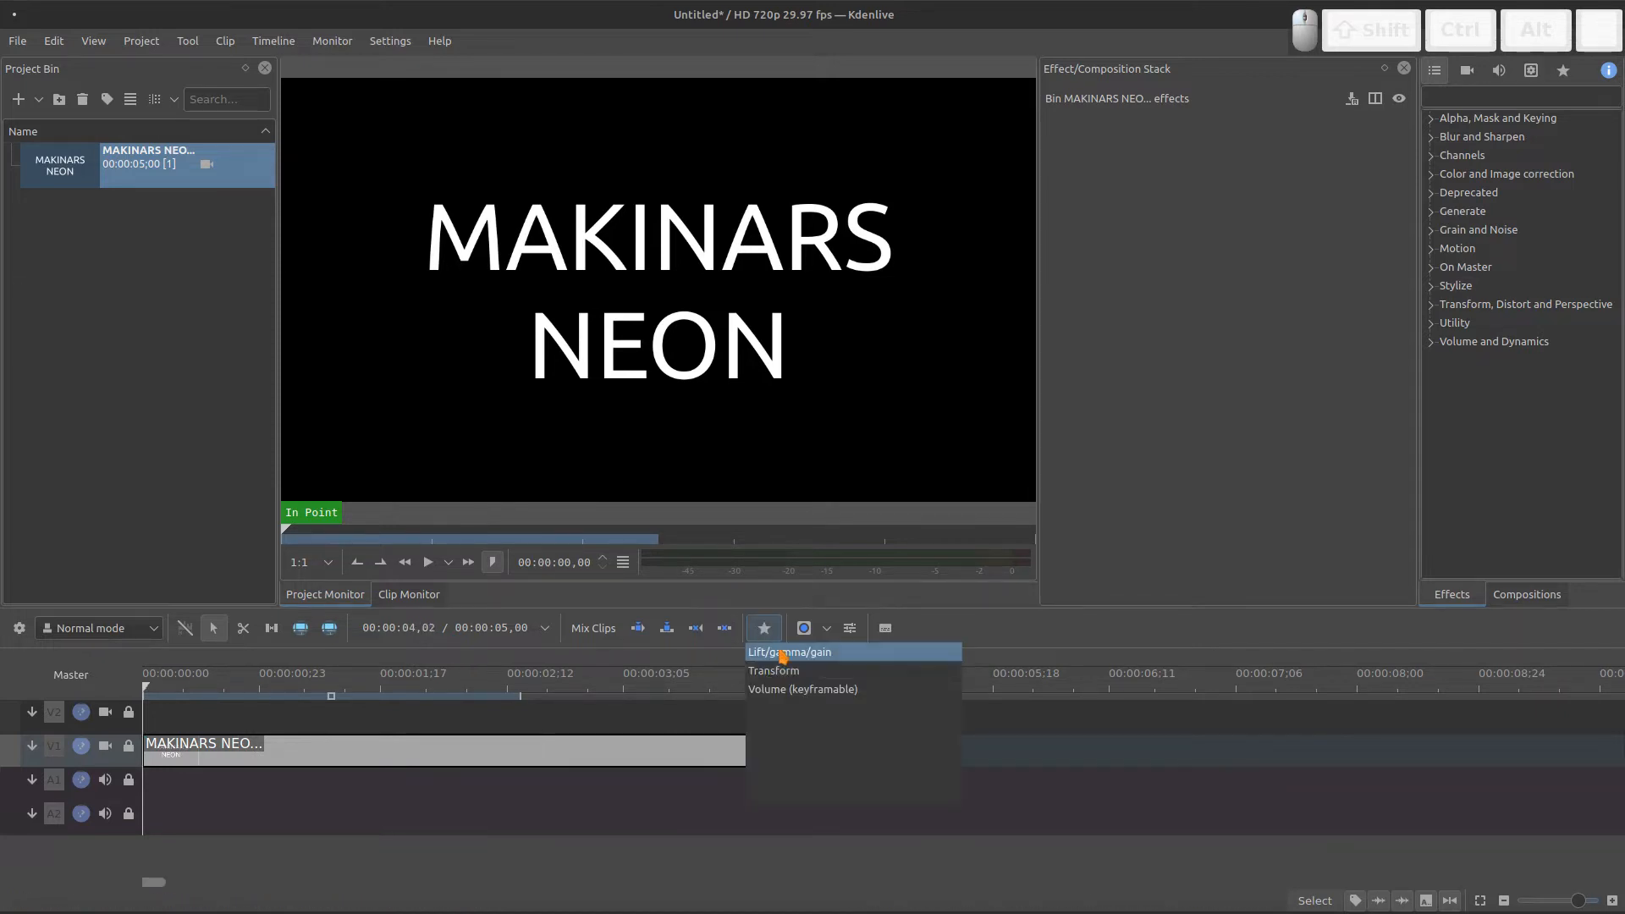
{"action": "left_click_drag", "start_coordinate": [764, 670], "coordinate": [631, 764]}
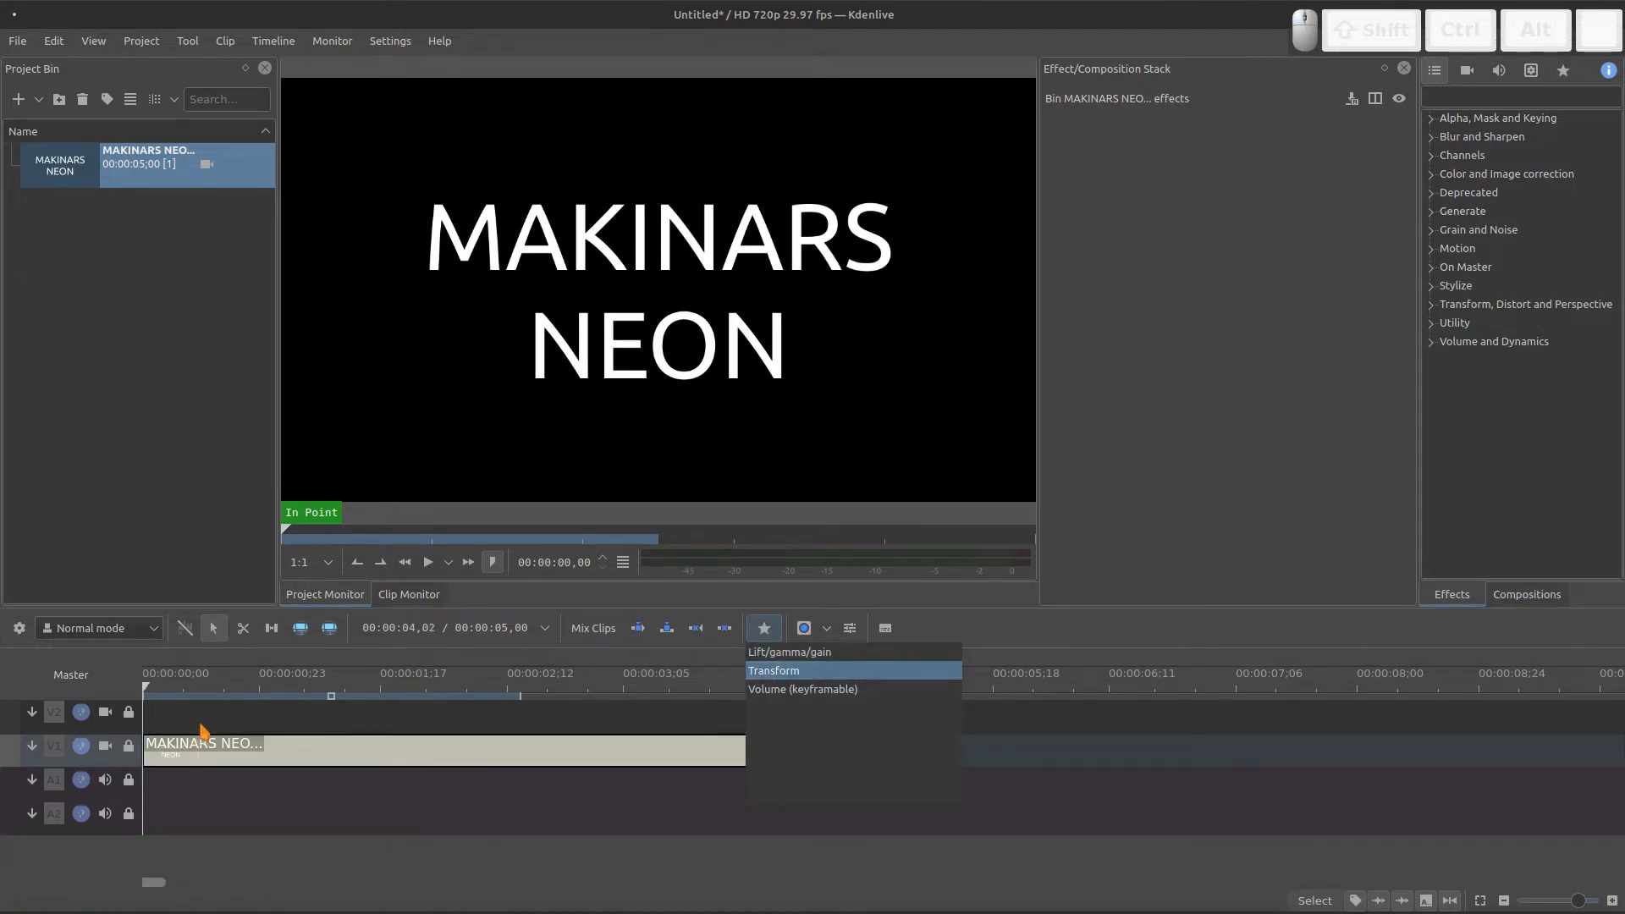
{"action": "left_click", "coordinate": [768, 634]}
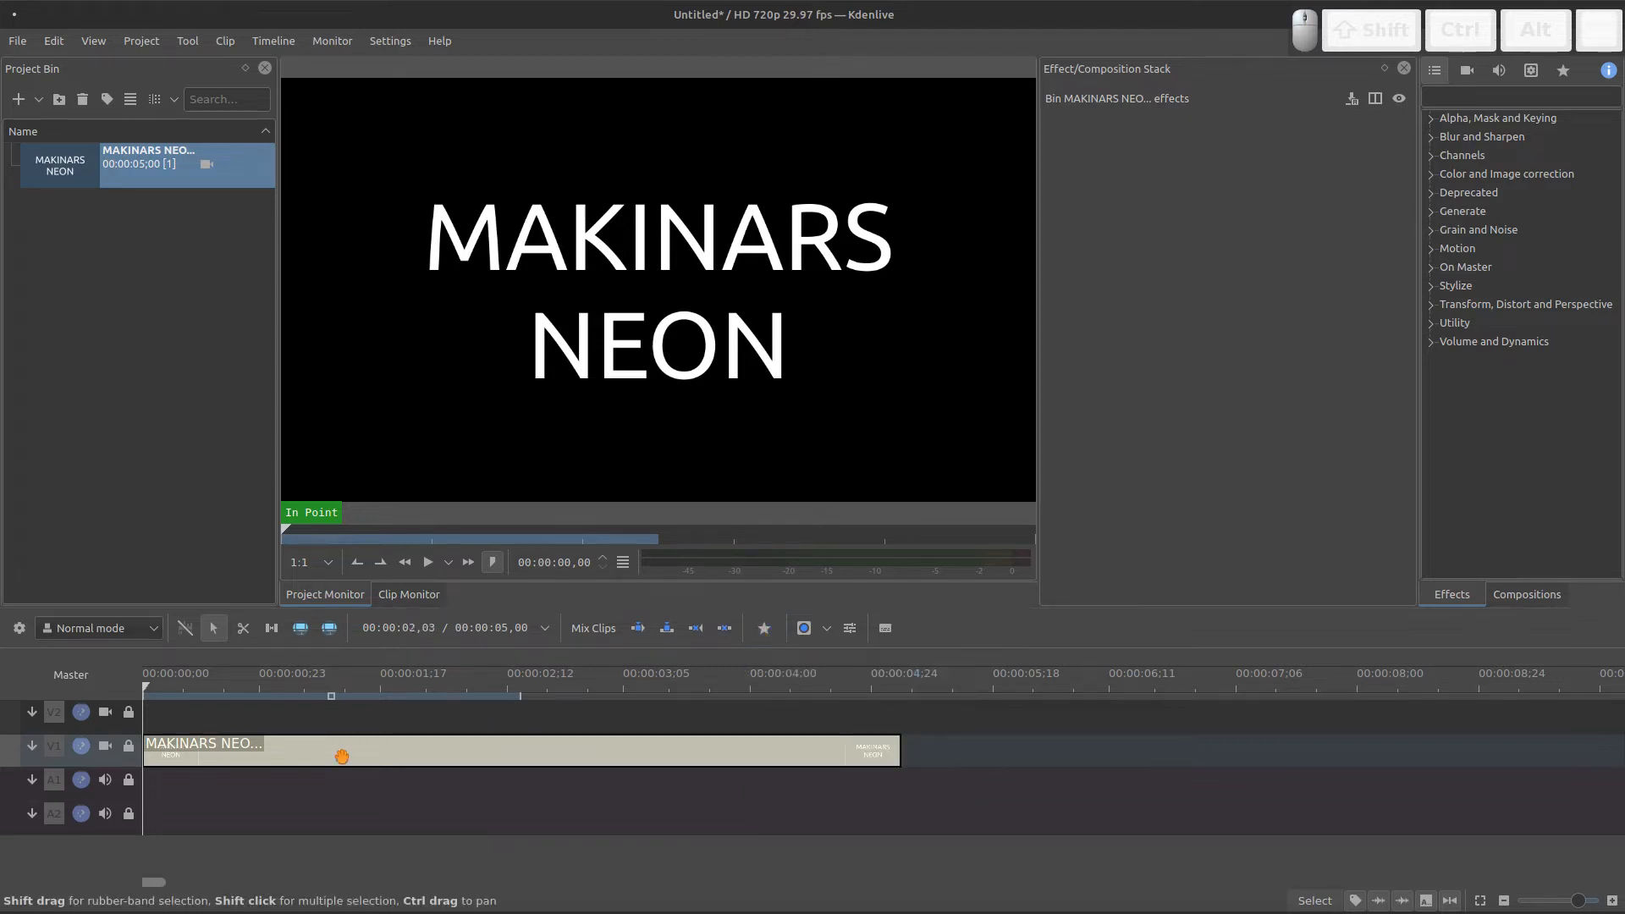
{"action": "left_click", "coordinate": [300, 749]}
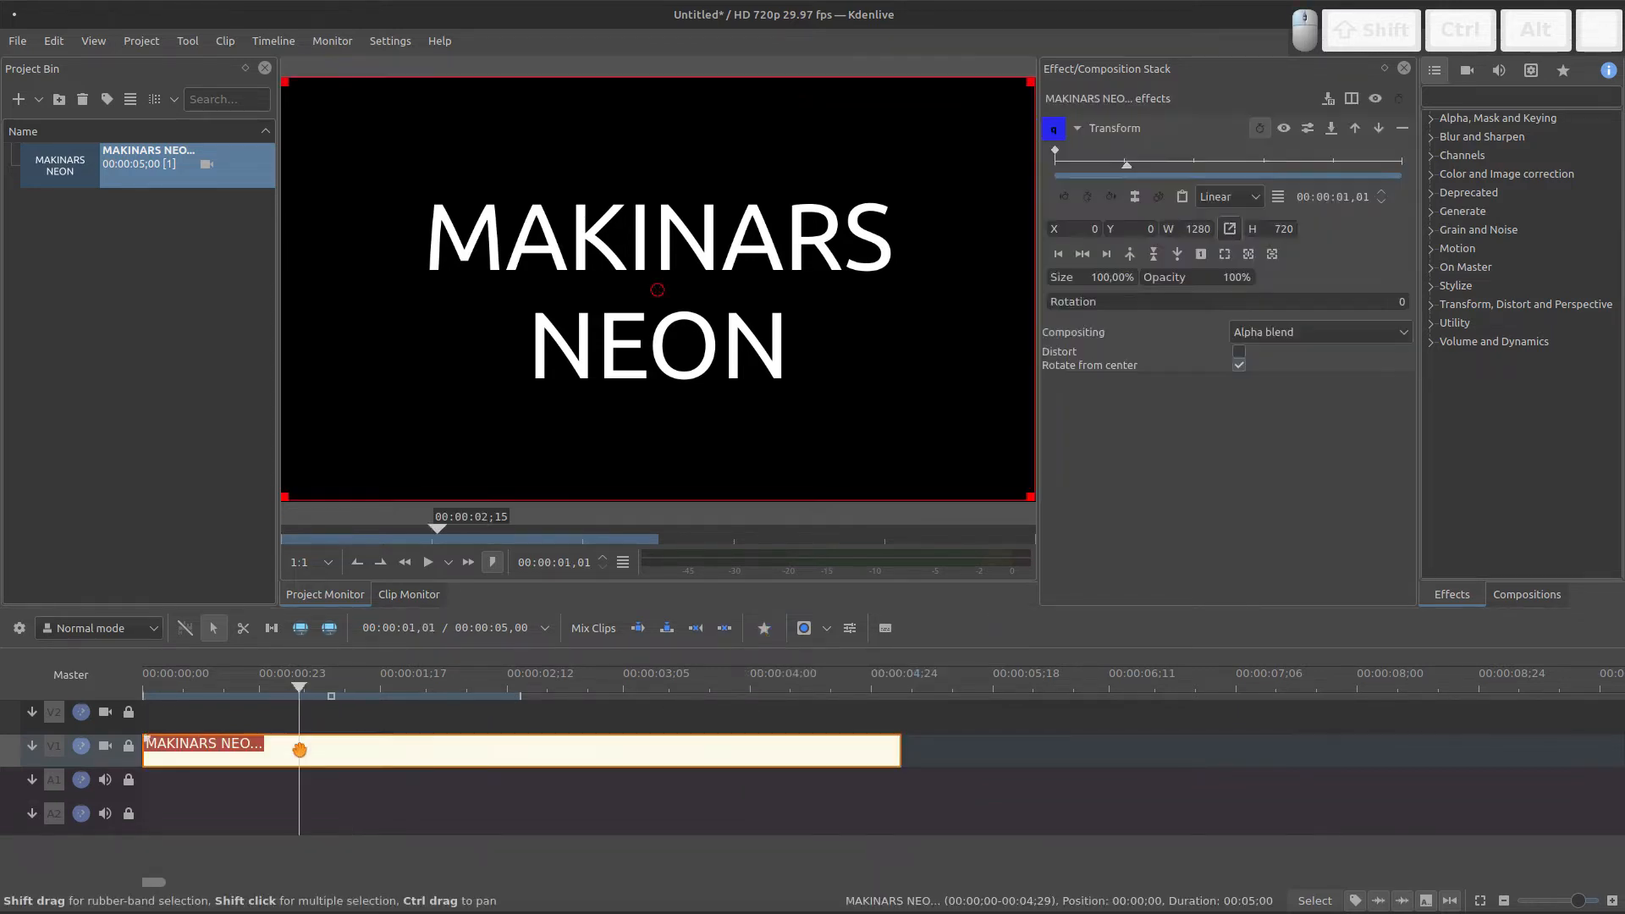
- At the clip's first frame, set the Transform size to 90% and the rotation to -10
{"action": "left_click_drag", "start_coordinate": [1126, 170], "coordinate": [1037, 181]}
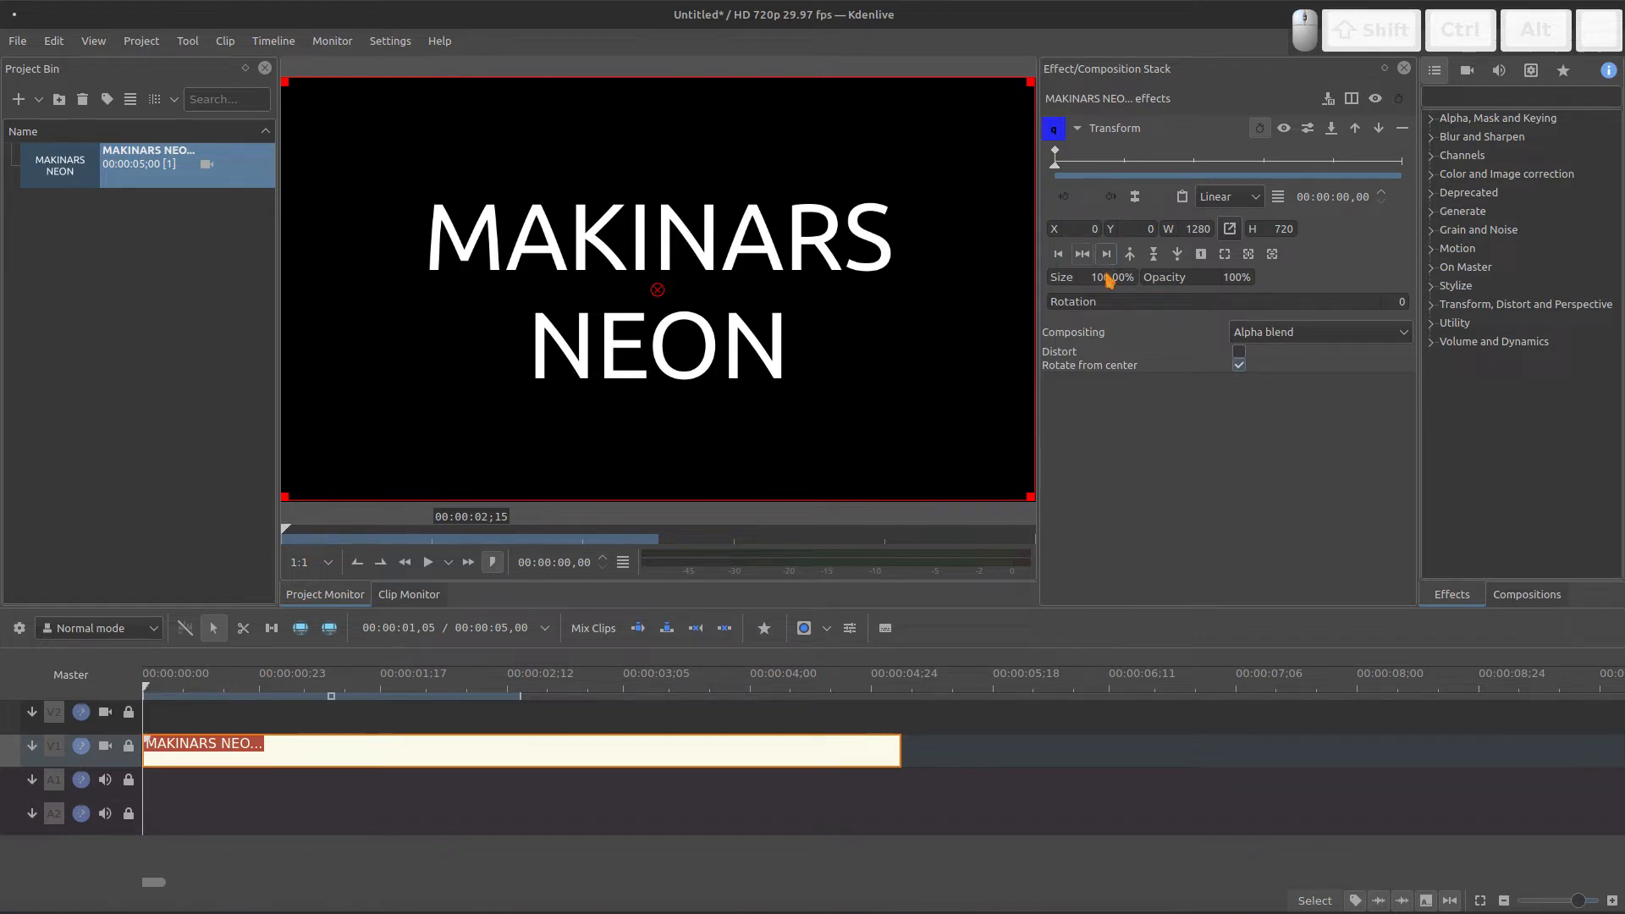
{"action": "left_click_drag", "start_coordinate": [1103, 278], "coordinate": [1076, 281]}
{"action": "type", "text": "9"}
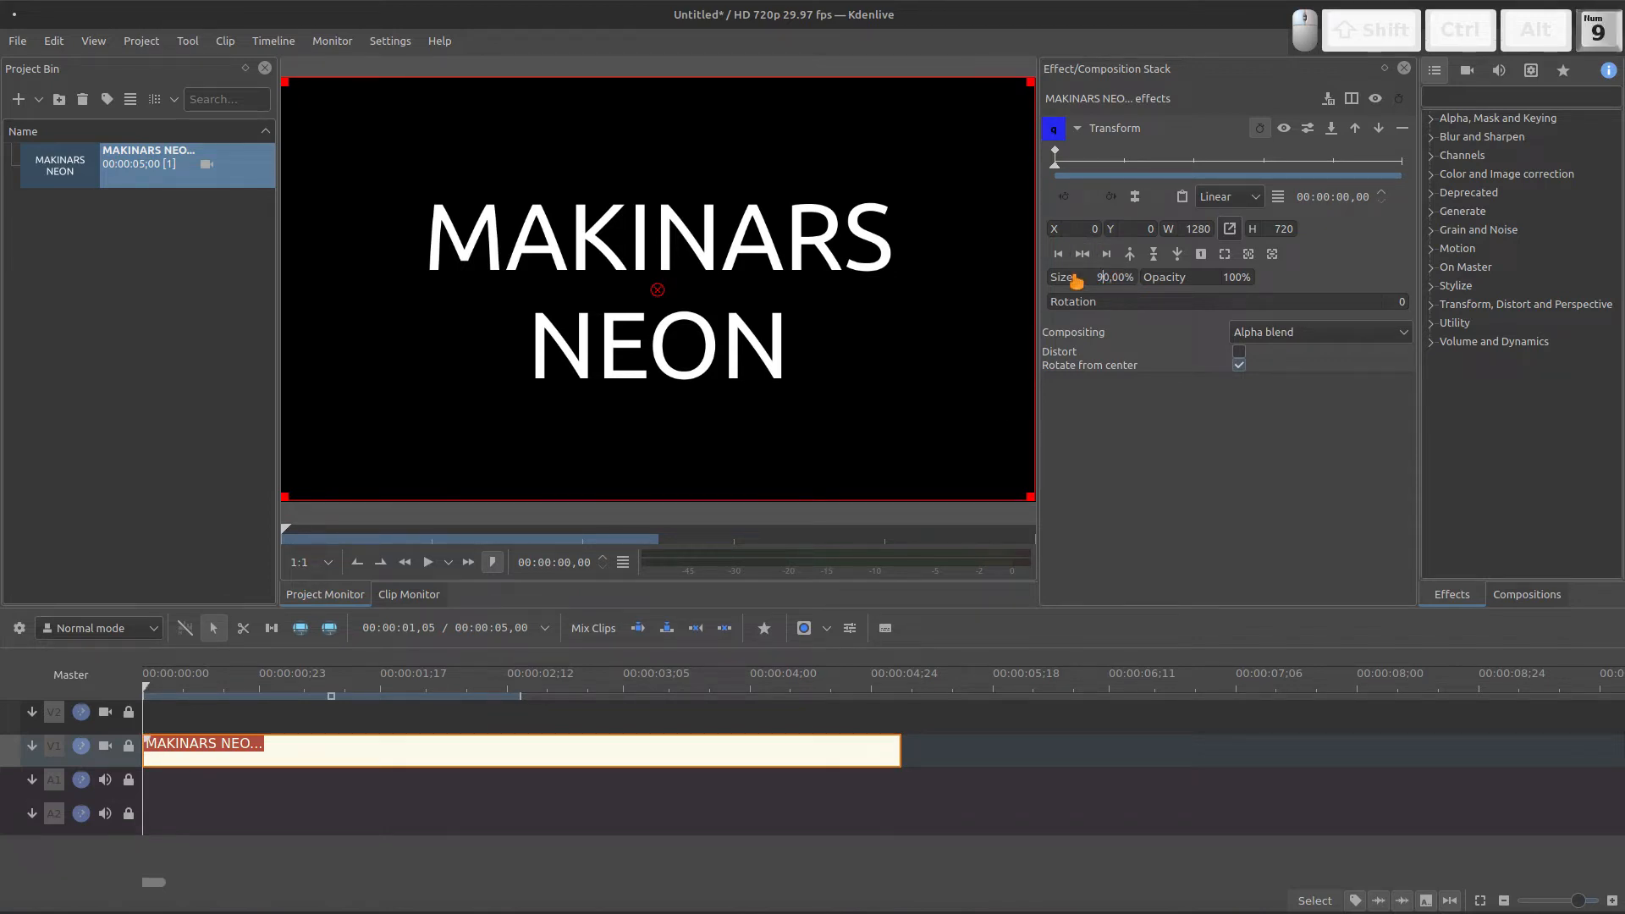
{"action": "key", "text": "Return"}
{"action": "left_click_drag", "start_coordinate": [1391, 306], "coordinate": [1428, 311]}
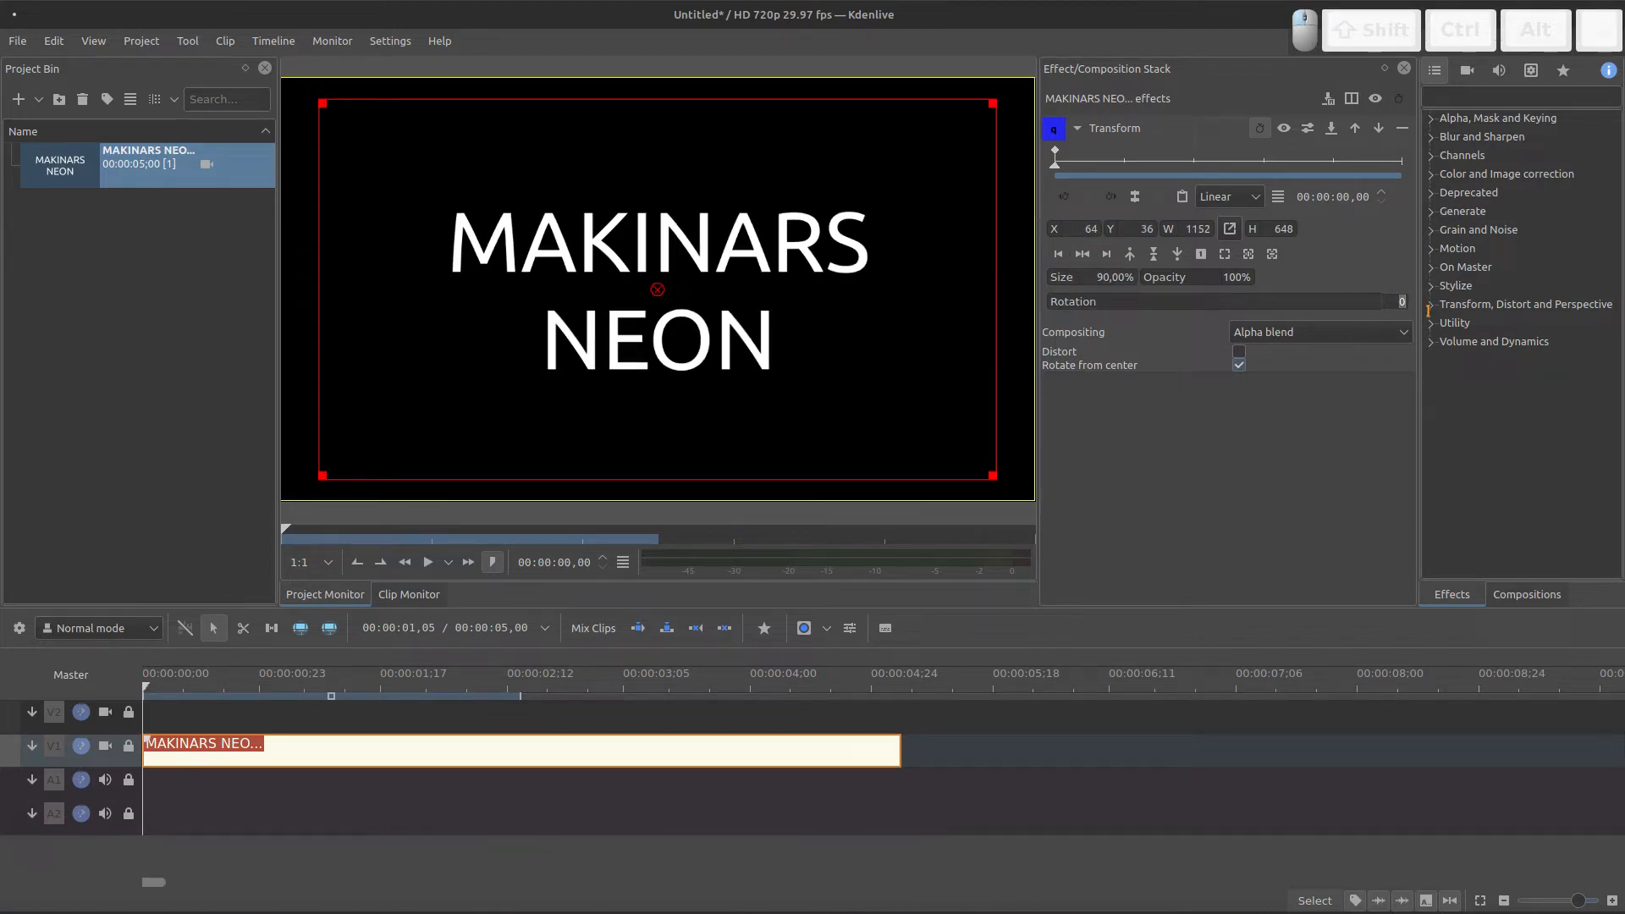
{"action": "type", "text": "-10"}
{"action": "key", "text": "Return"}
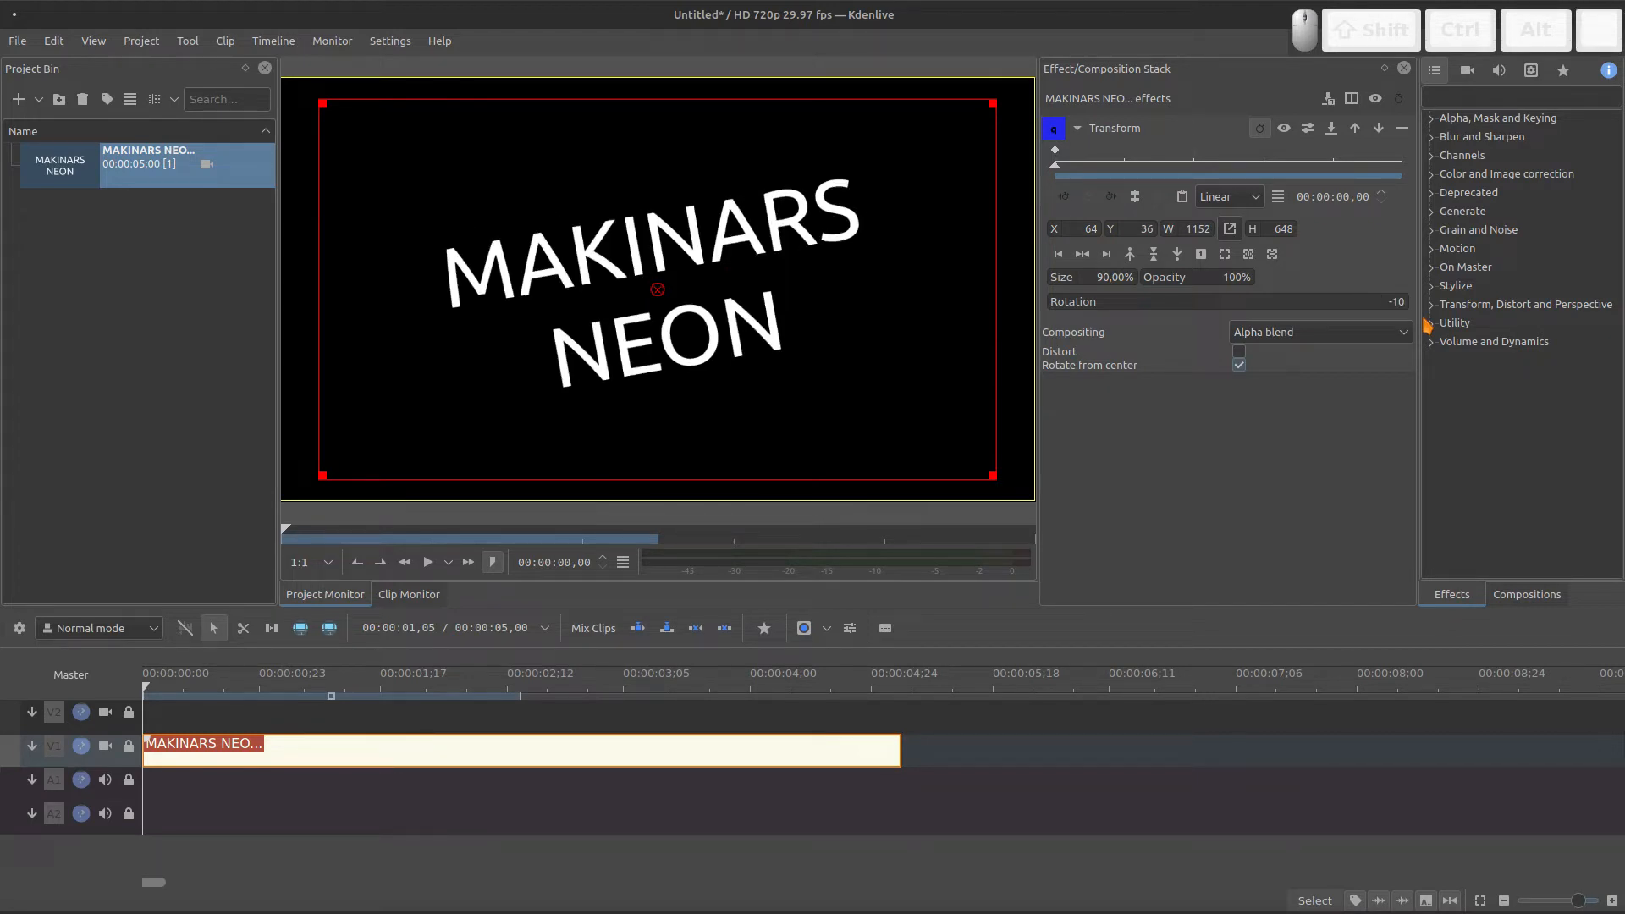
- Add a Transform keyframe at 00:00:02,15 with size 100% and rotation 0
{"action": "left_click_drag", "start_coordinate": [1208, 166], "coordinate": [1230, 167]}
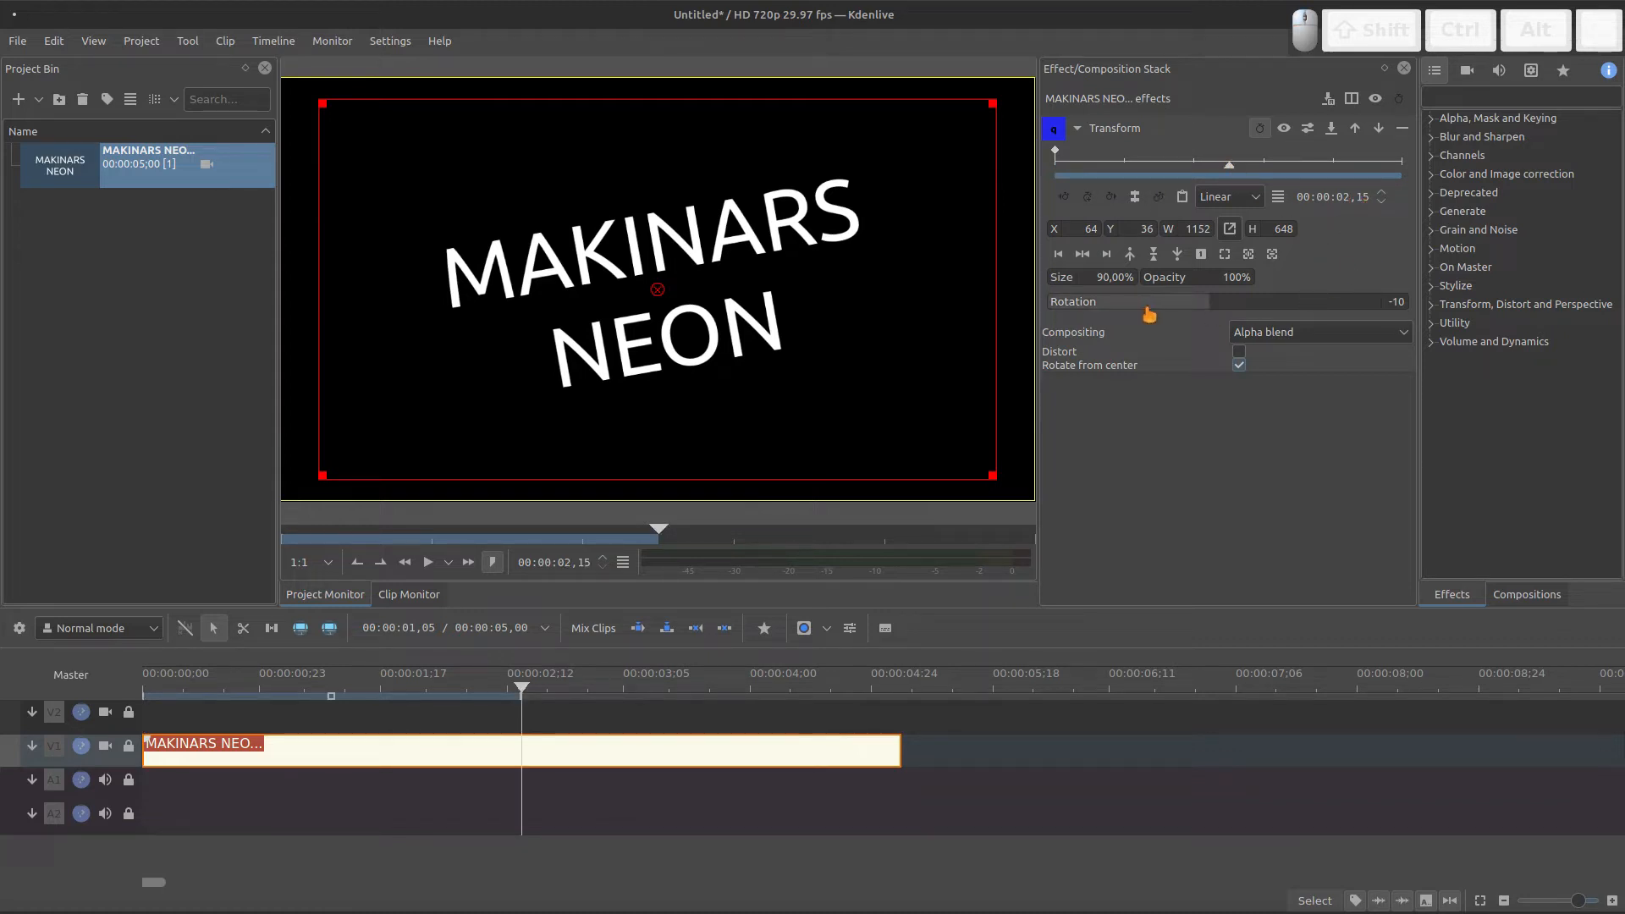
{"action": "left_click", "coordinate": [1087, 198]}
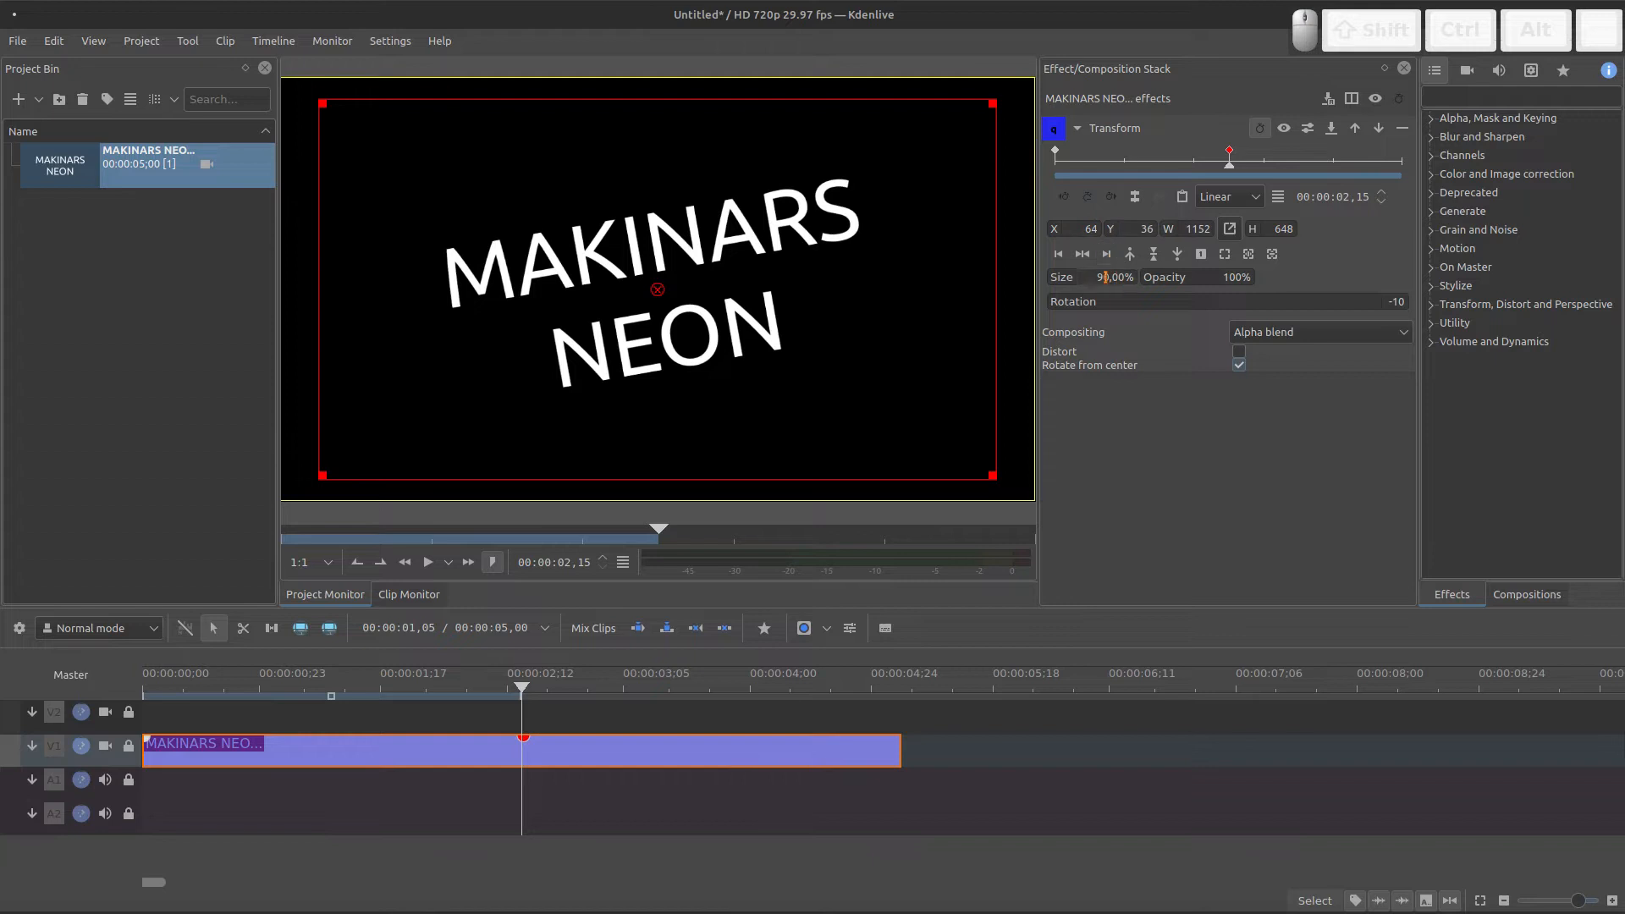
{"action": "type", "text": "10"}
{"action": "left_click_drag", "start_coordinate": [1388, 302], "coordinate": [1415, 303]}
{"action": "type", "text": "0"}
{"action": "key", "text": "Return"}
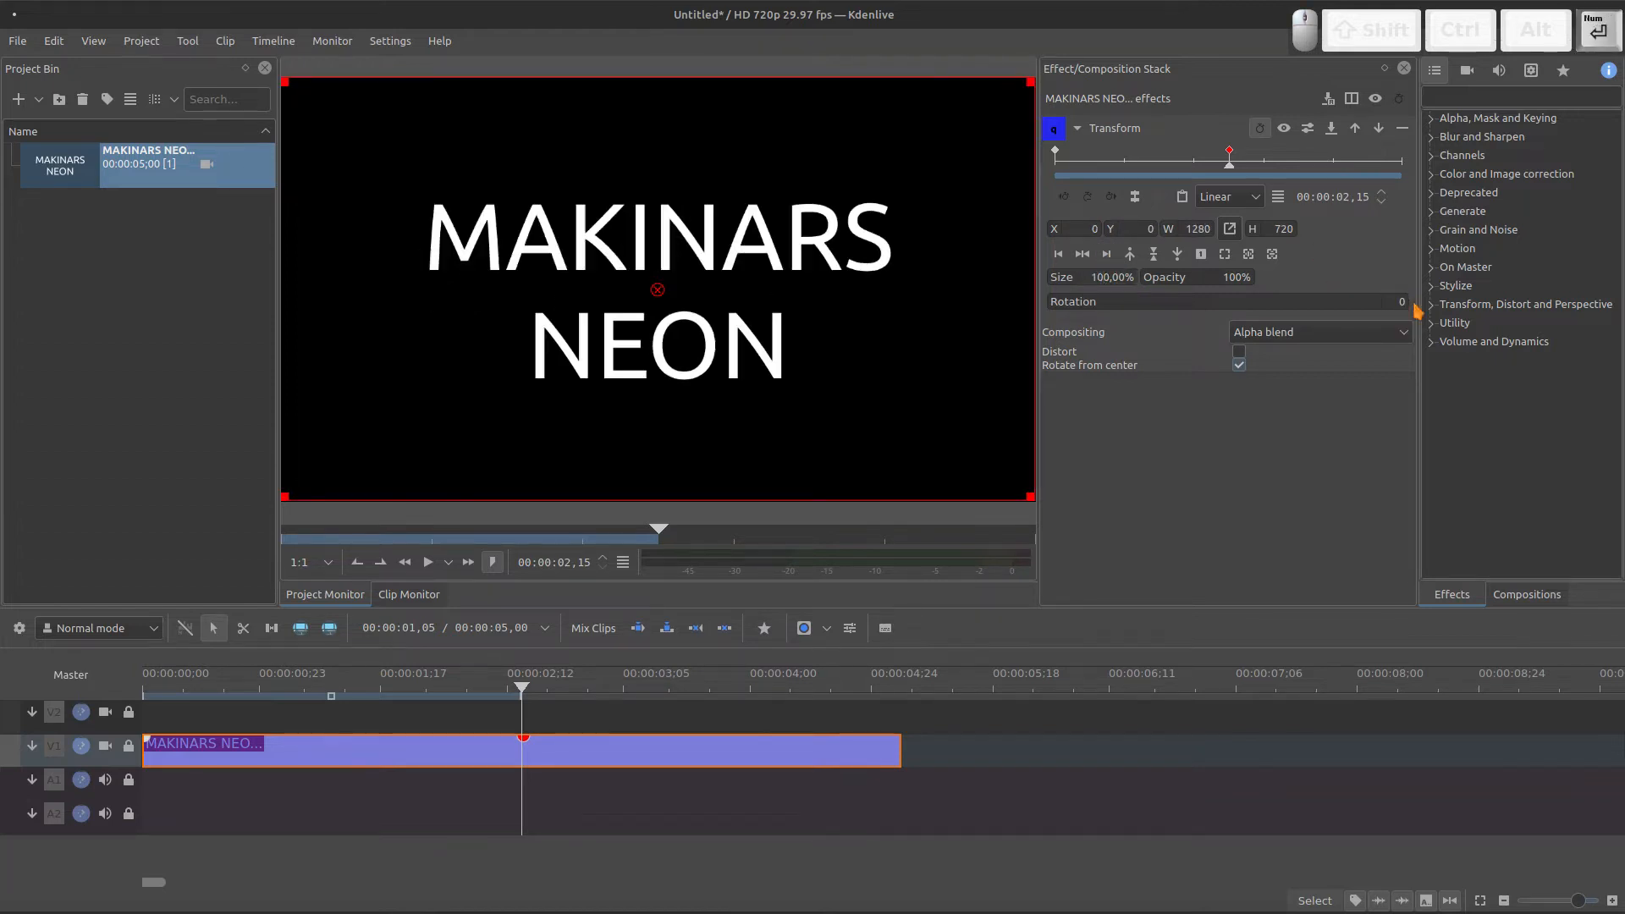
- Add a Transform keyframe at the clip's last frame, 00:00:04,29, with size 110%
{"action": "left_click_drag", "start_coordinate": [1252, 162], "coordinate": [1432, 167]}
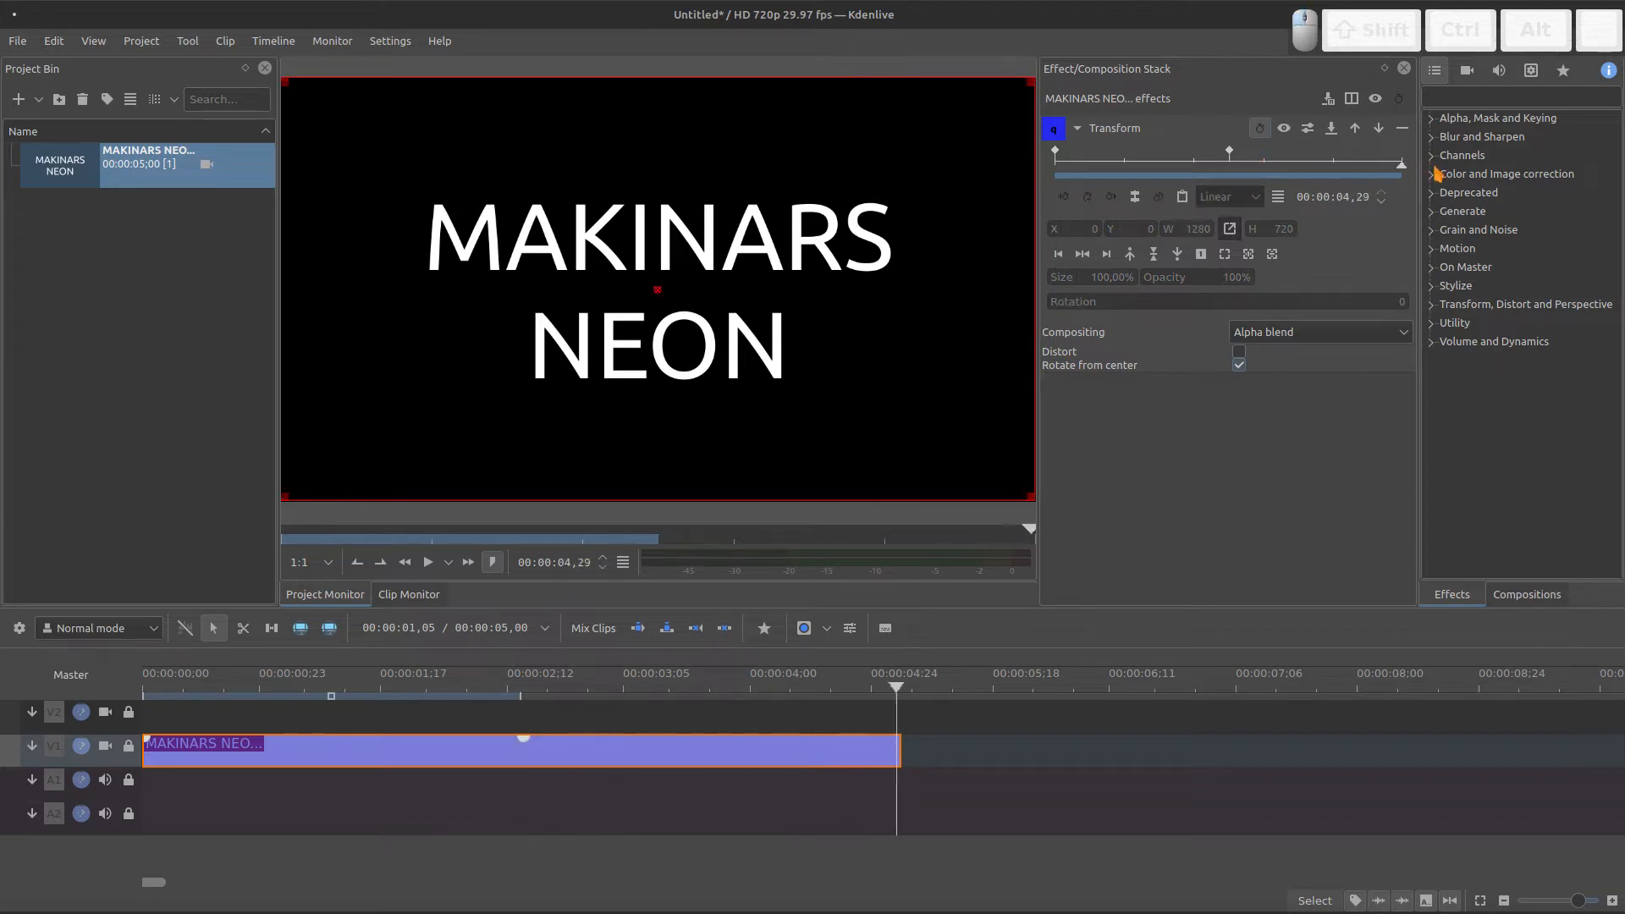
{"action": "left_click", "coordinate": [1087, 196]}
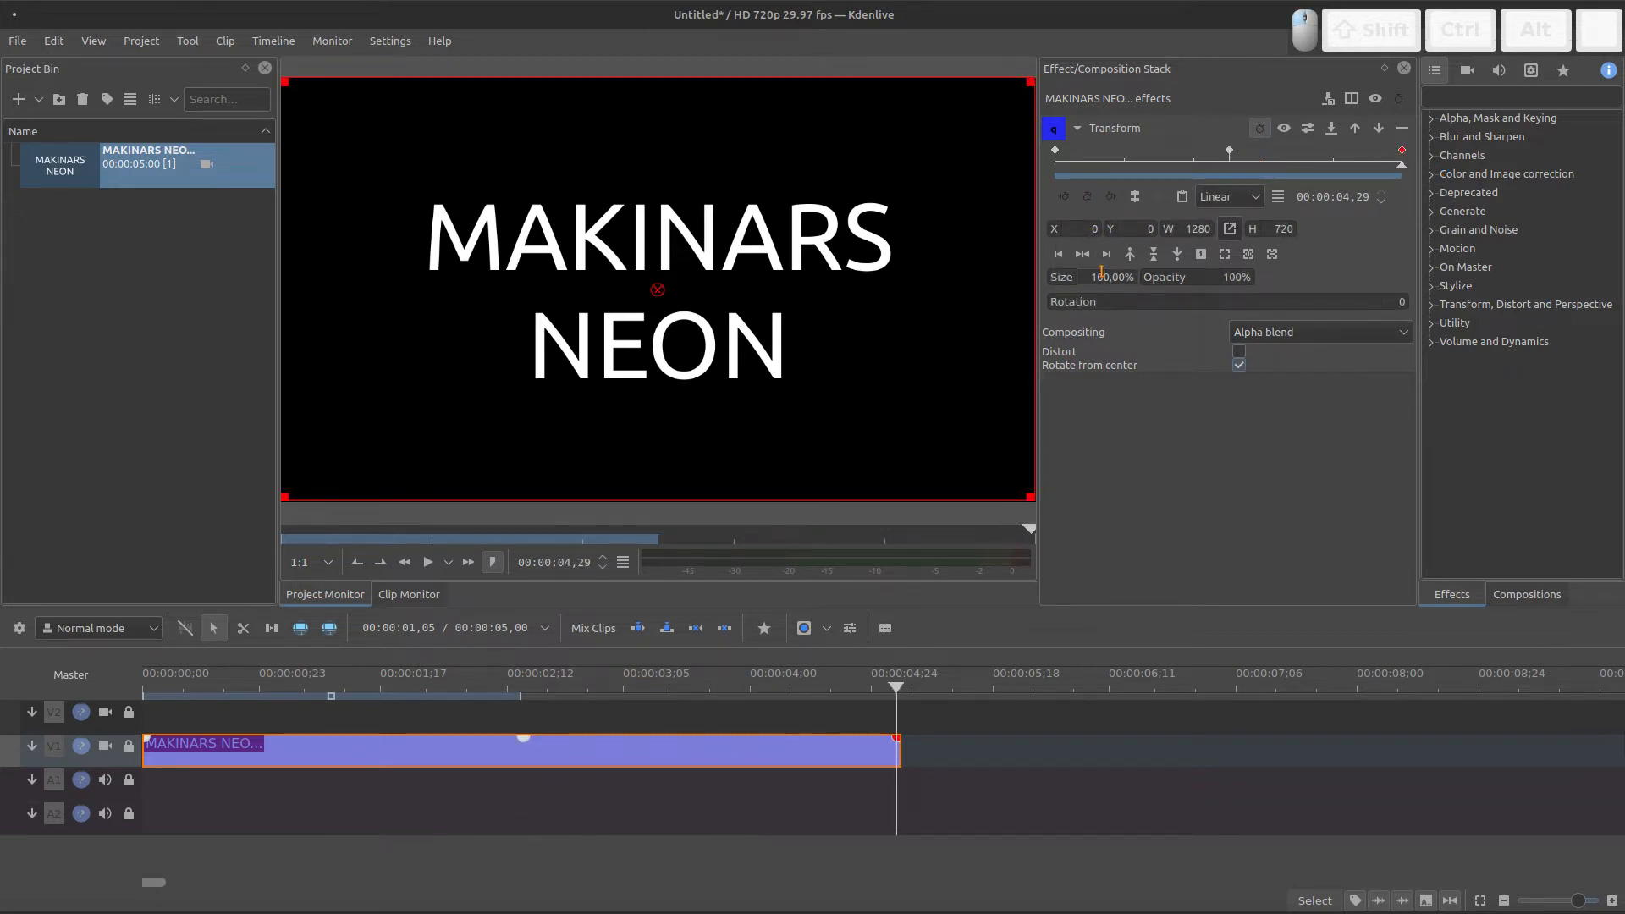
{"action": "key", "text": "Return"}
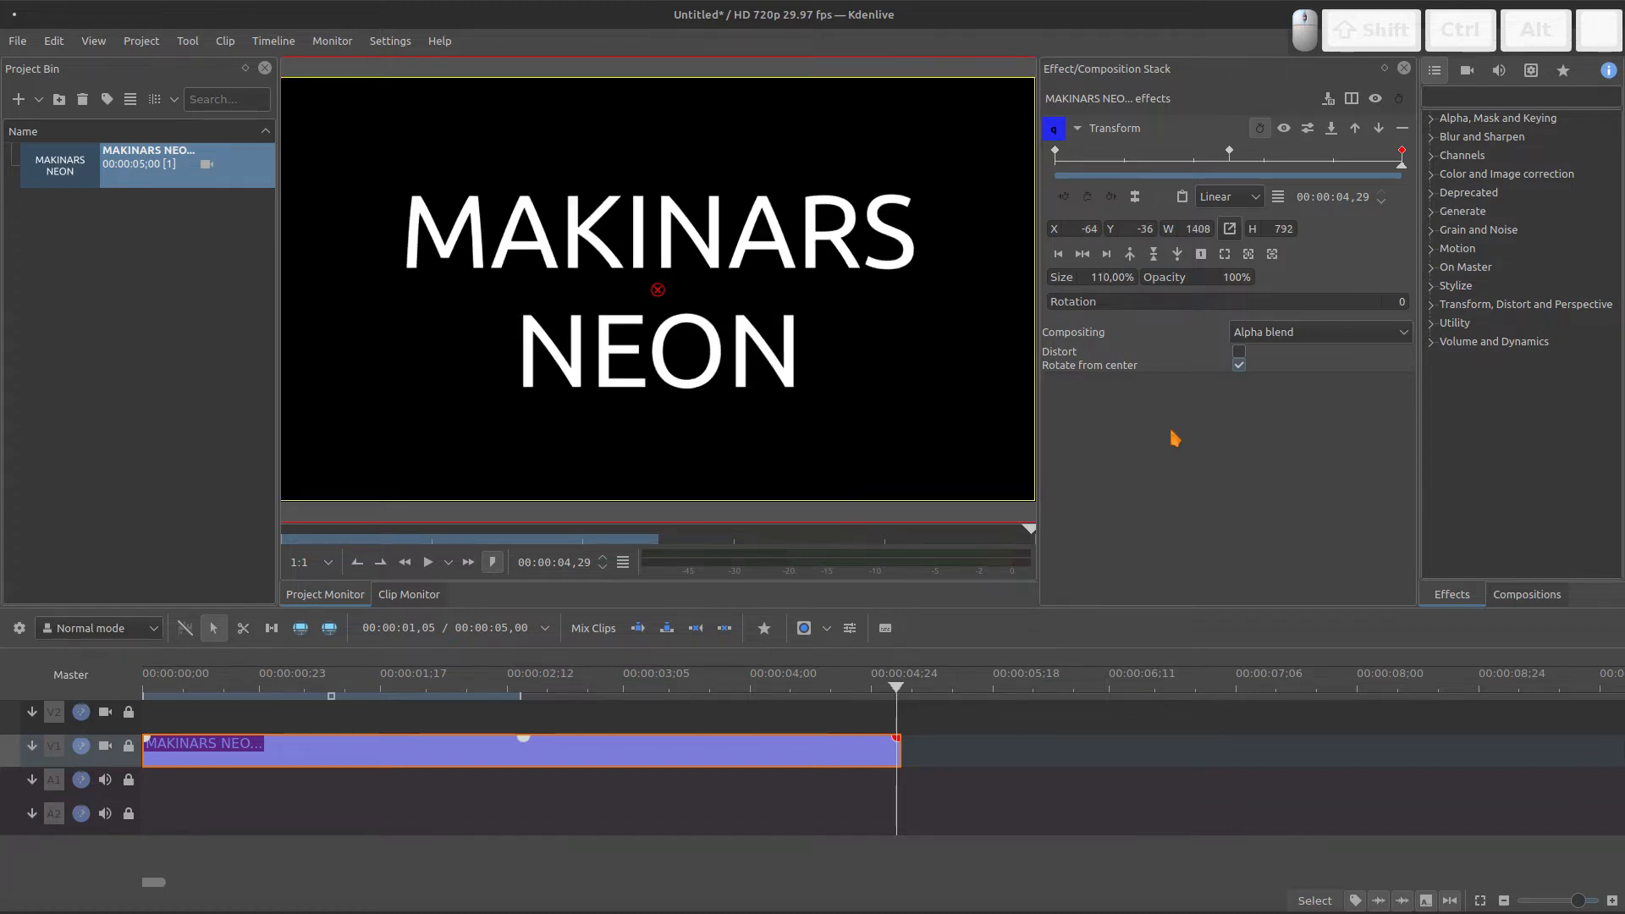
- Copy the title clip from V1, paste it at the start of track V2 and select the copy
{"action": "right_click", "coordinate": [183, 754]}
{"action": "left_click", "coordinate": [373, 302]}
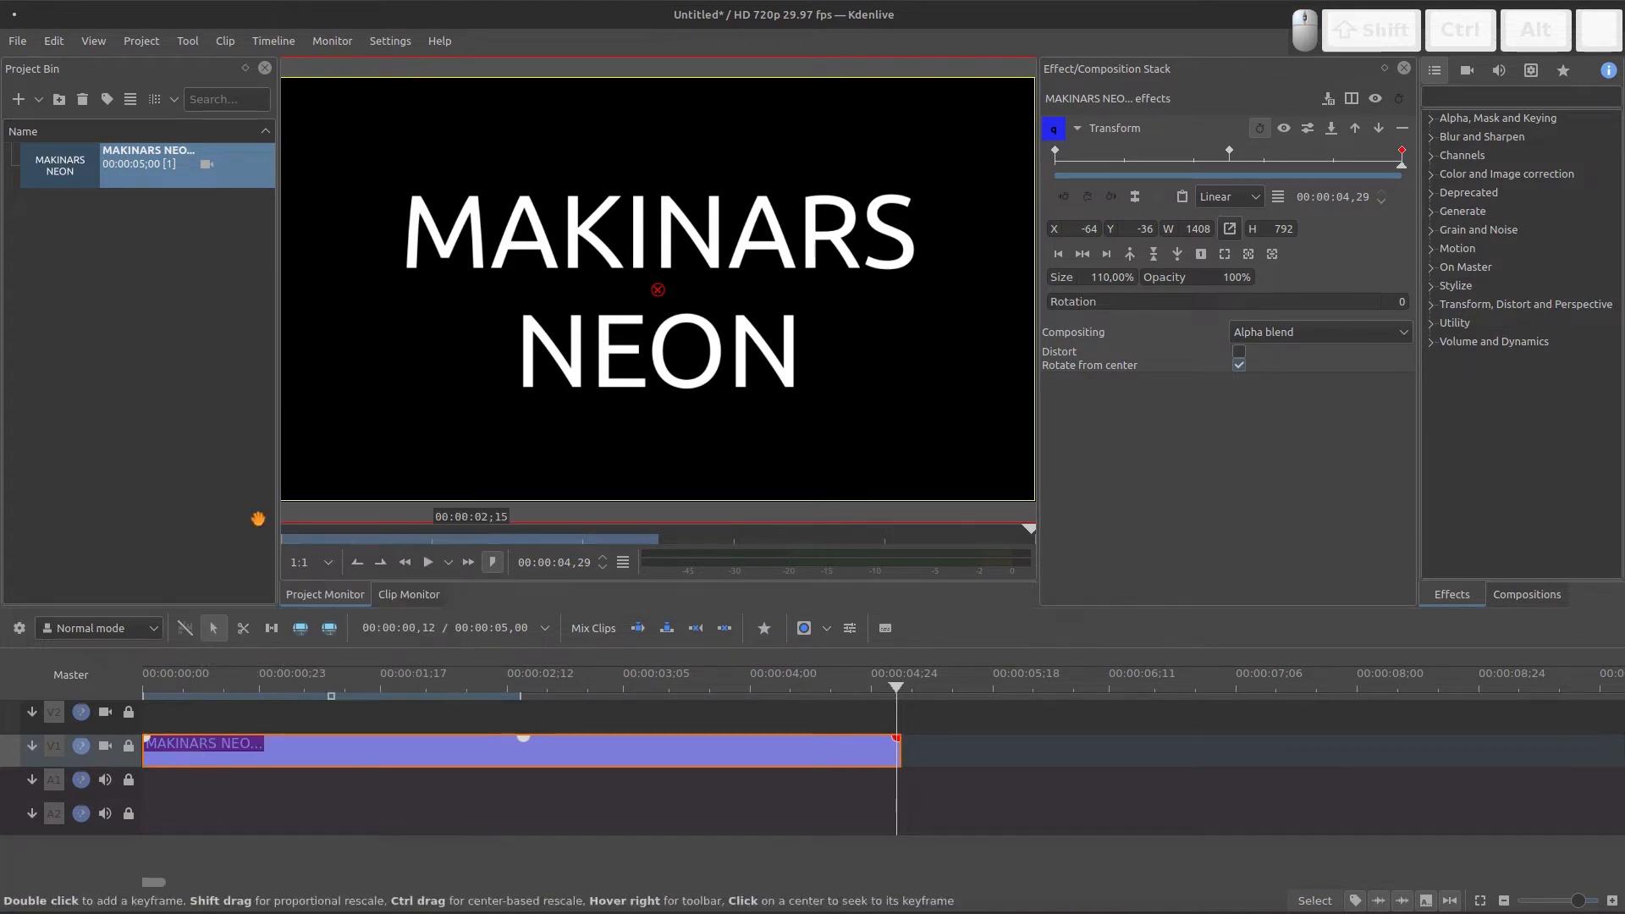
{"action": "right_click", "coordinate": [189, 724]}
{"action": "left_click", "coordinate": [228, 733]}
{"action": "left_click", "coordinate": [211, 711]}
- Hide track V2, select the title clip on V1 and collapse its Transform settings
{"action": "left_click", "coordinate": [1385, 174]}
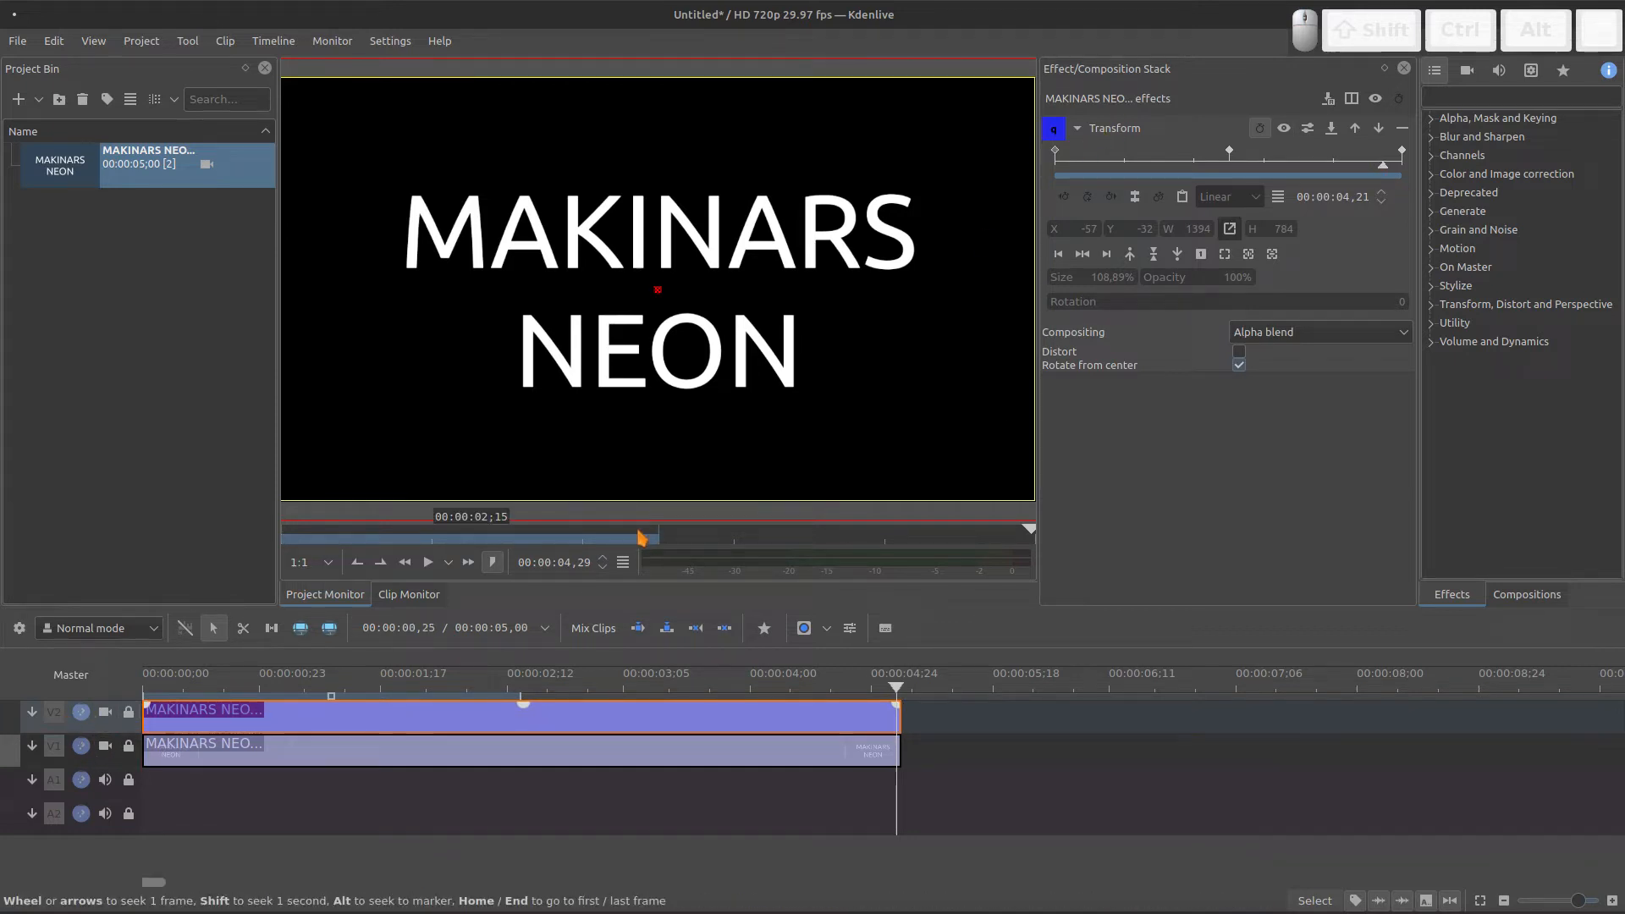
{"action": "left_click", "coordinate": [1078, 130]}
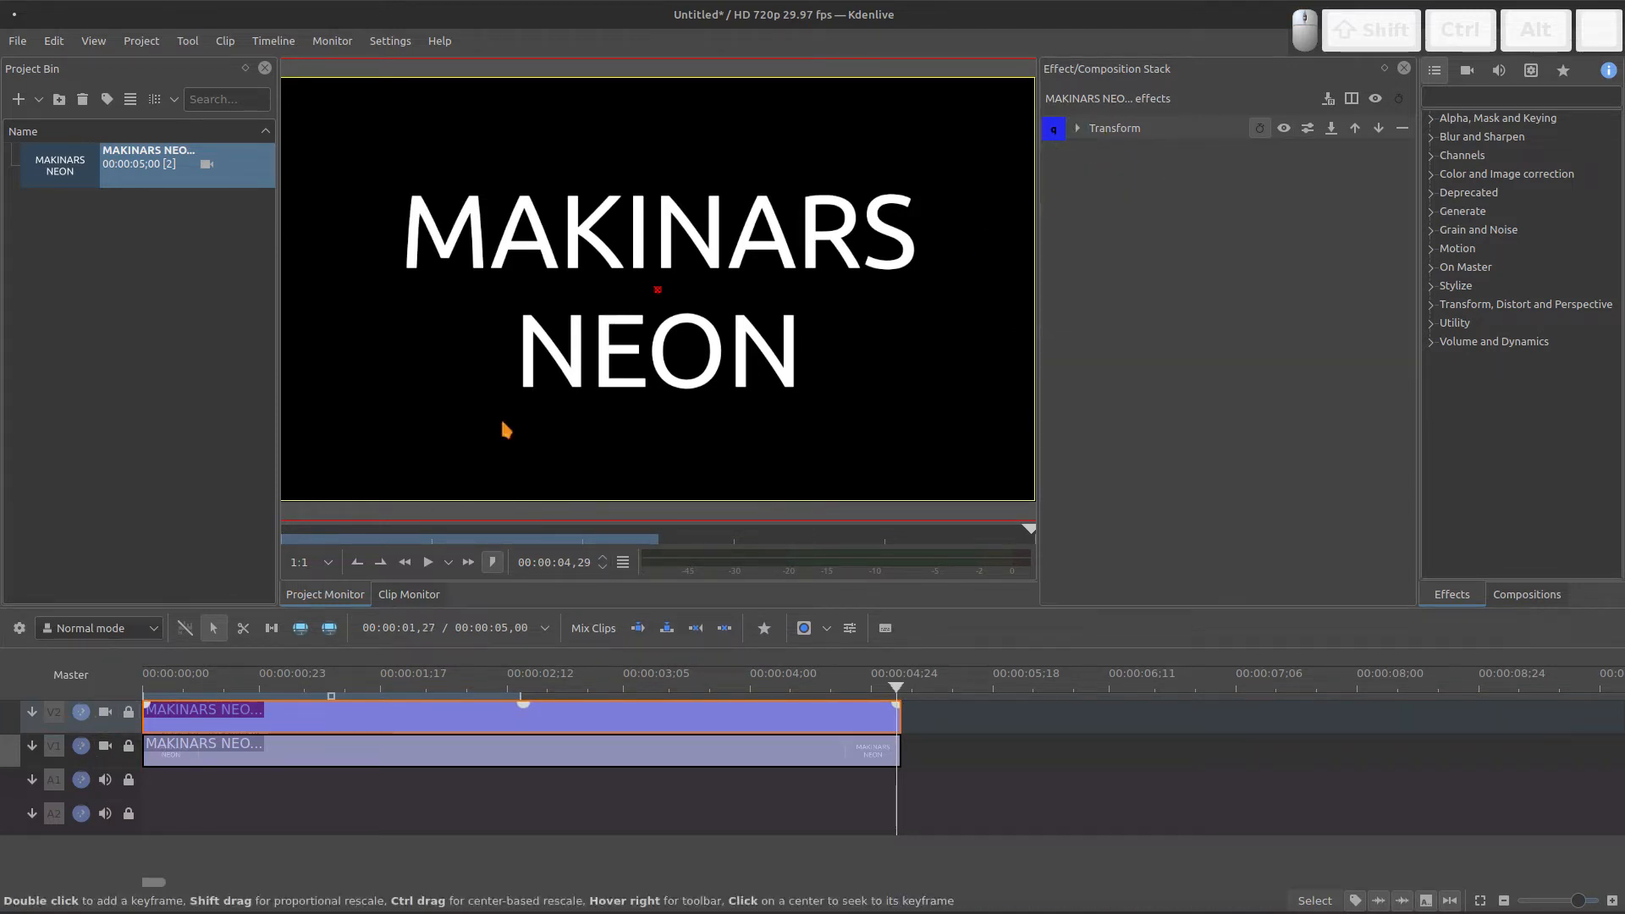
{"action": "left_click", "coordinate": [227, 764]}
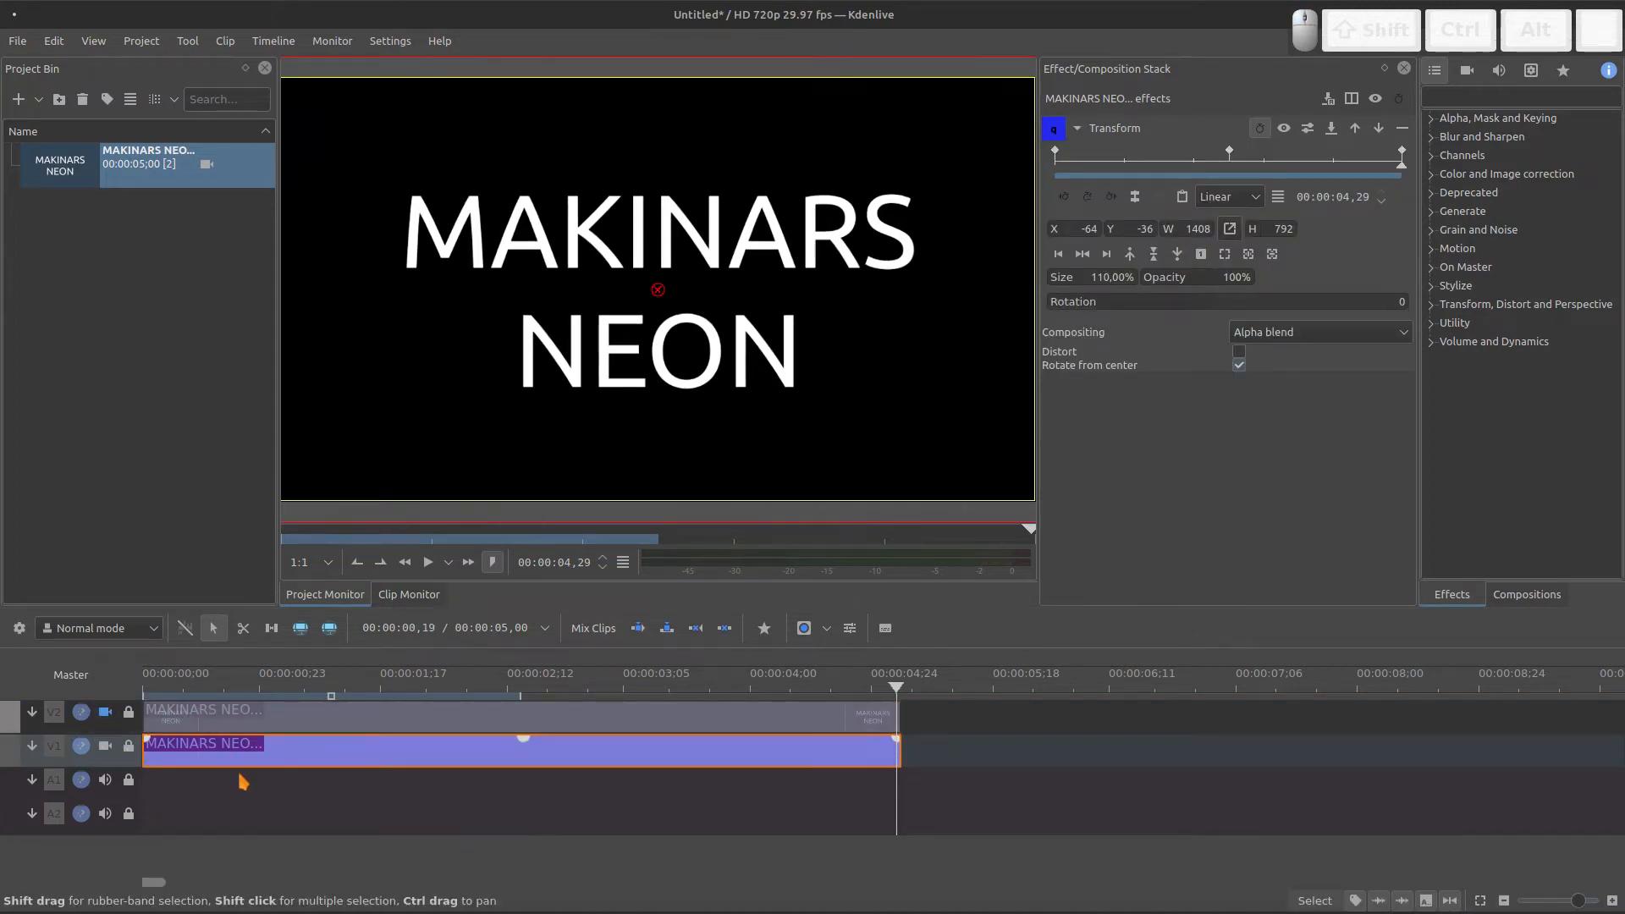
{"action": "left_click", "coordinate": [1077, 130]}
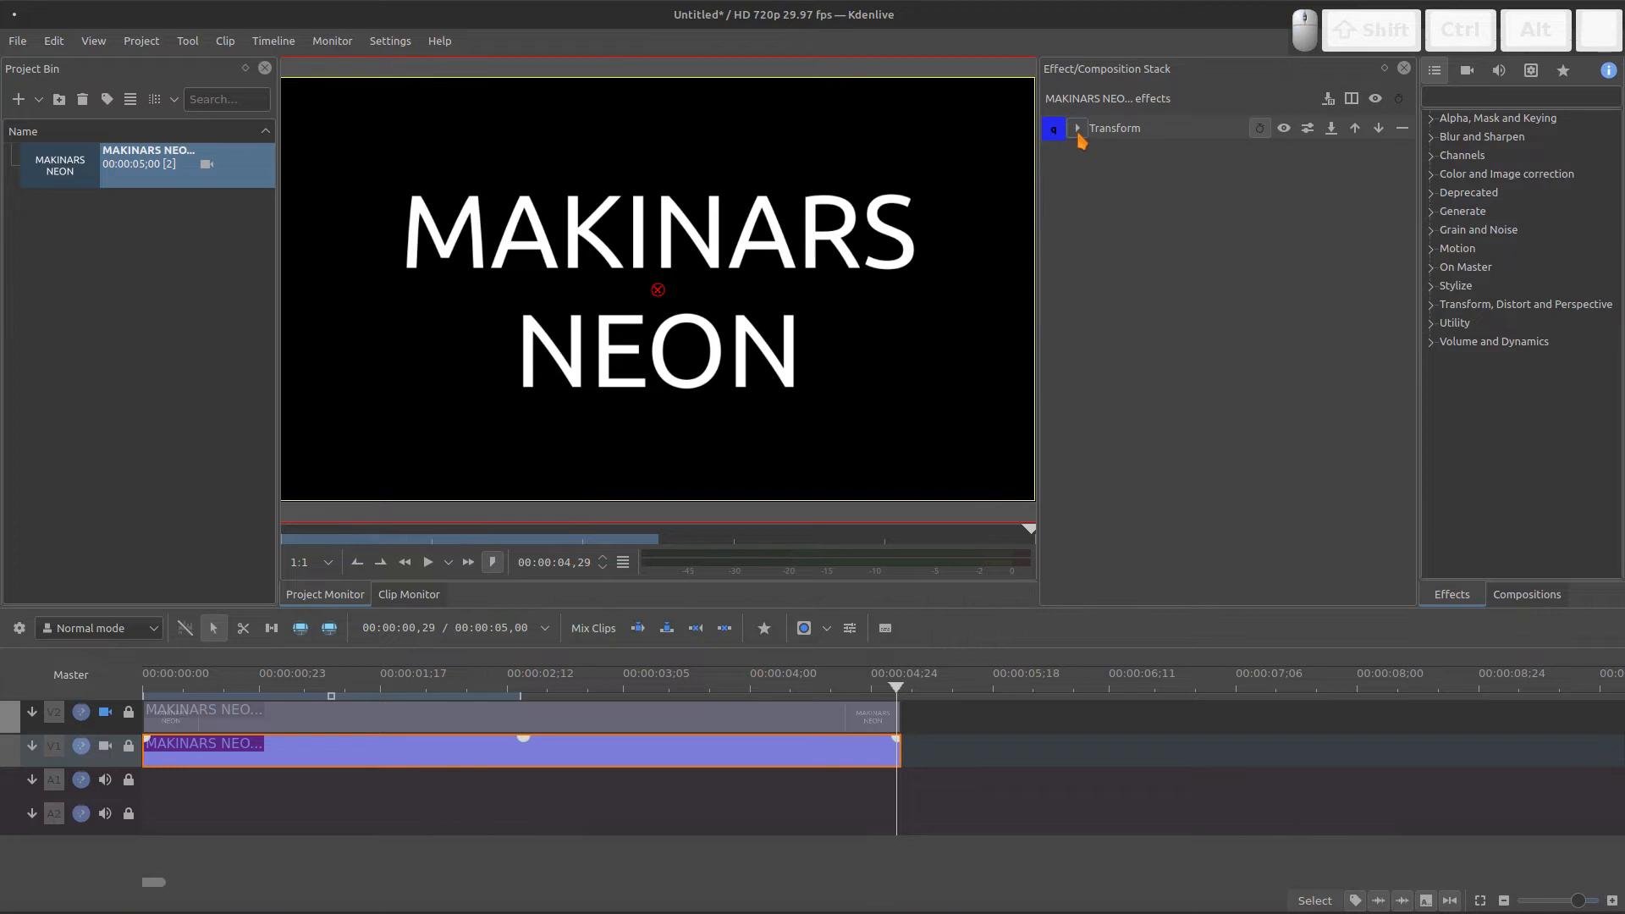
{"action": "left_click", "coordinate": [1442, 100]}
{"action": "type", "text": "box"}
{"action": "left_click_drag", "start_coordinate": [1494, 138], "coordinate": [1283, 219]}
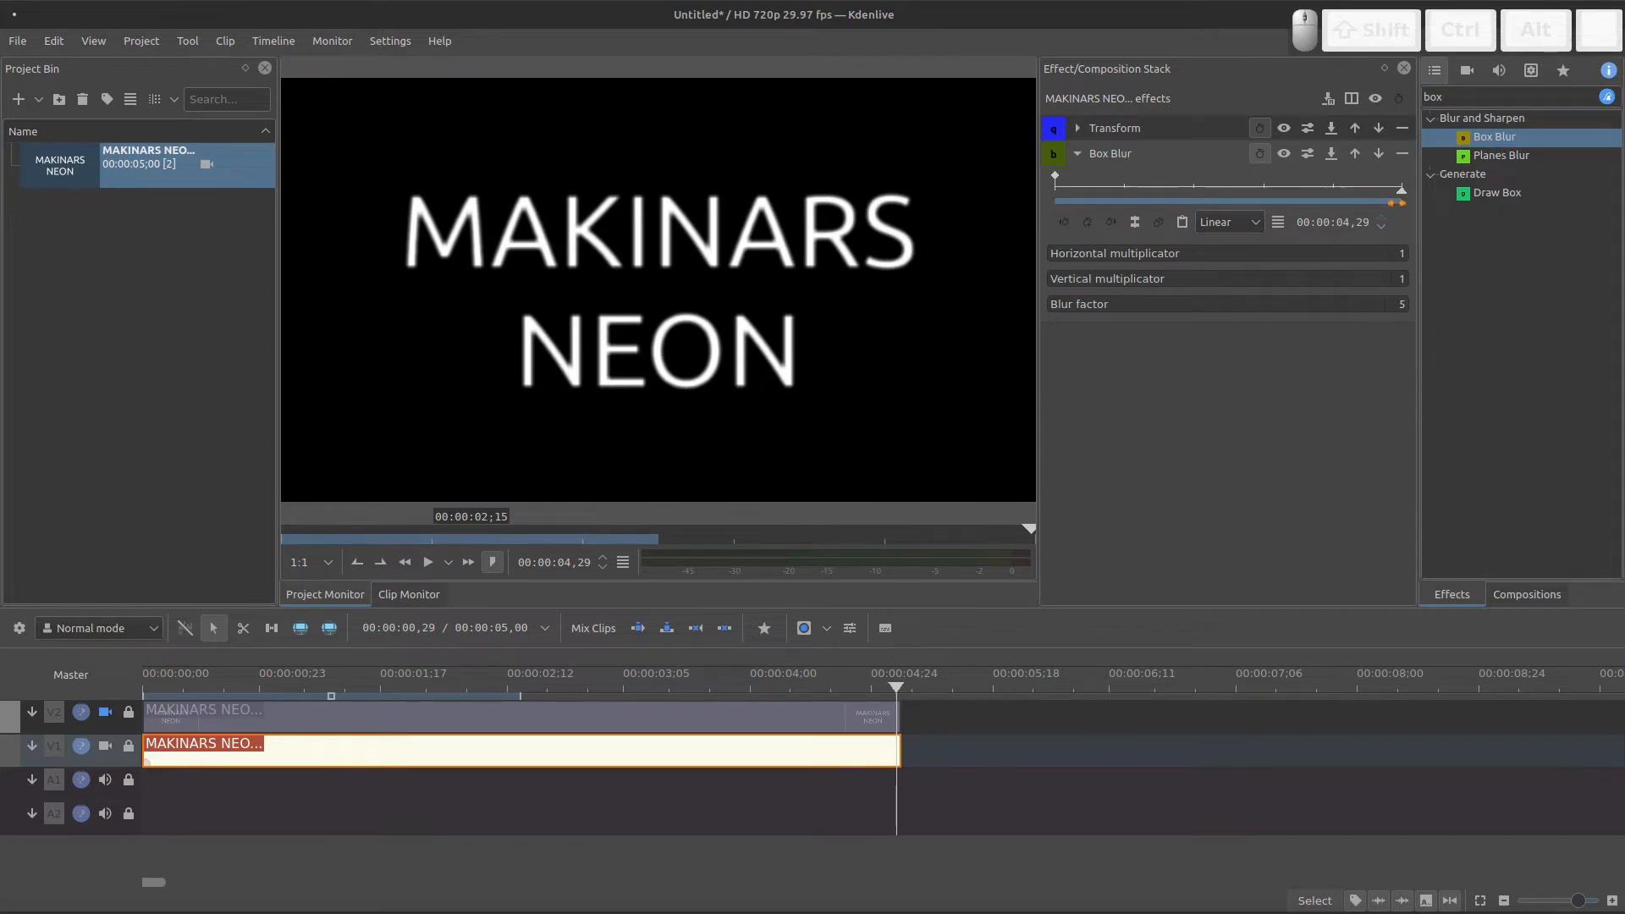
{"action": "left_click", "coordinate": [1403, 153]}
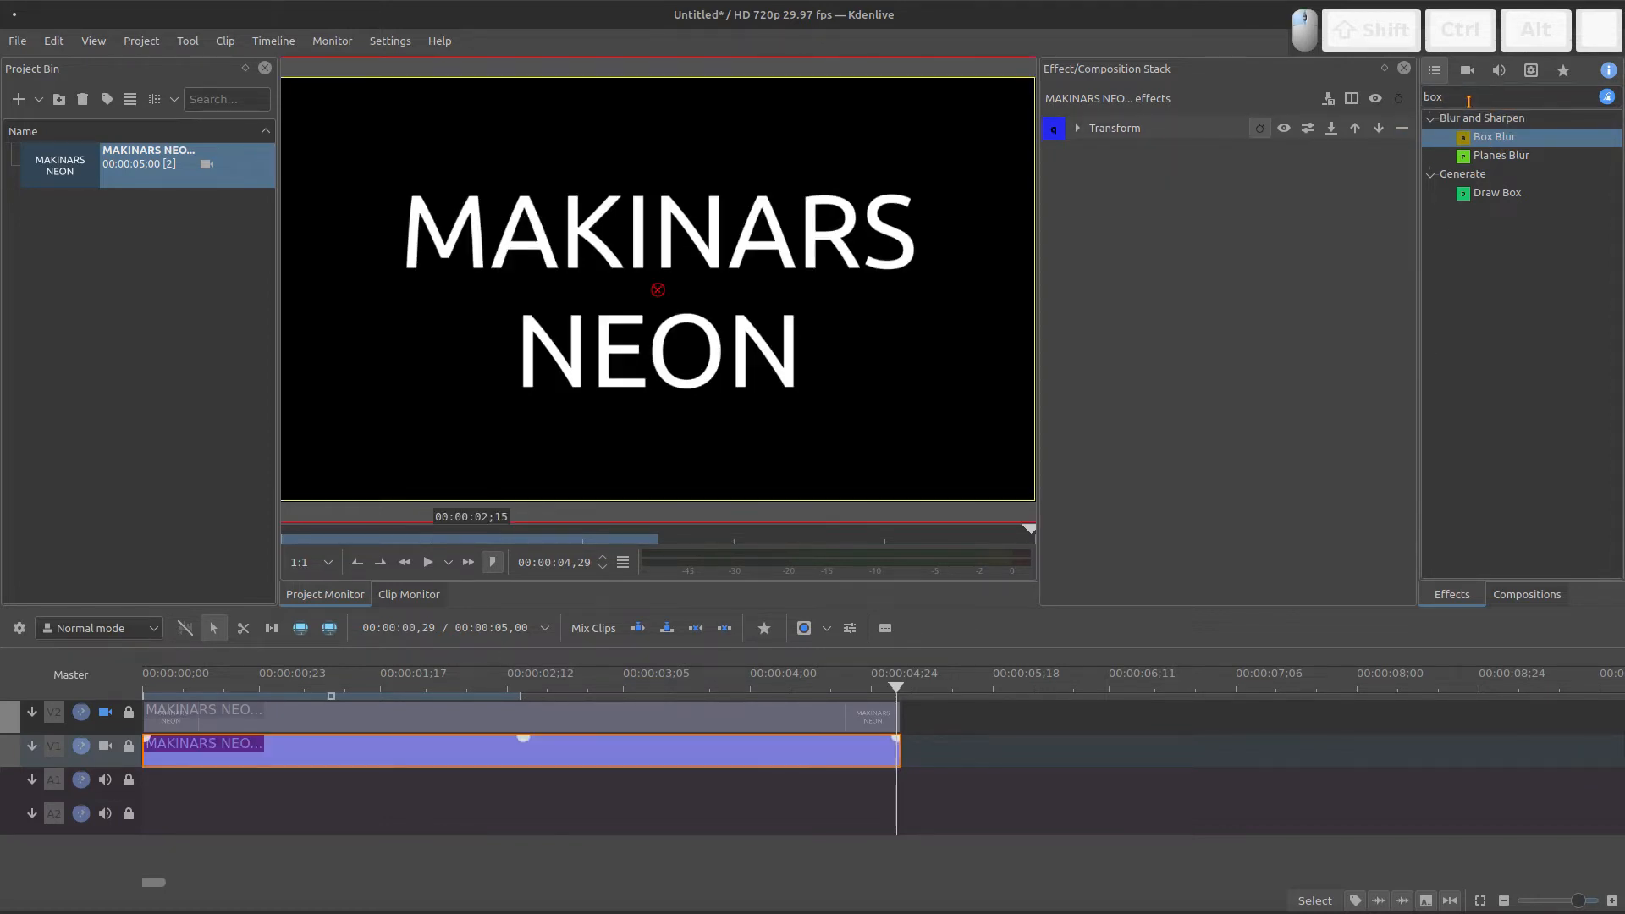
- Search the effects for "squa" and apply Square Blur to the title clip on V1
{"action": "key", "text": "BackSpace"}
{"action": "key", "text": "BackSpace"}
{"action": "key", "text": "BackSpace"}
{"action": "type", "text": "squa"}
{"action": "left_click_drag", "start_coordinate": [1503, 137], "coordinate": [1335, 224]}
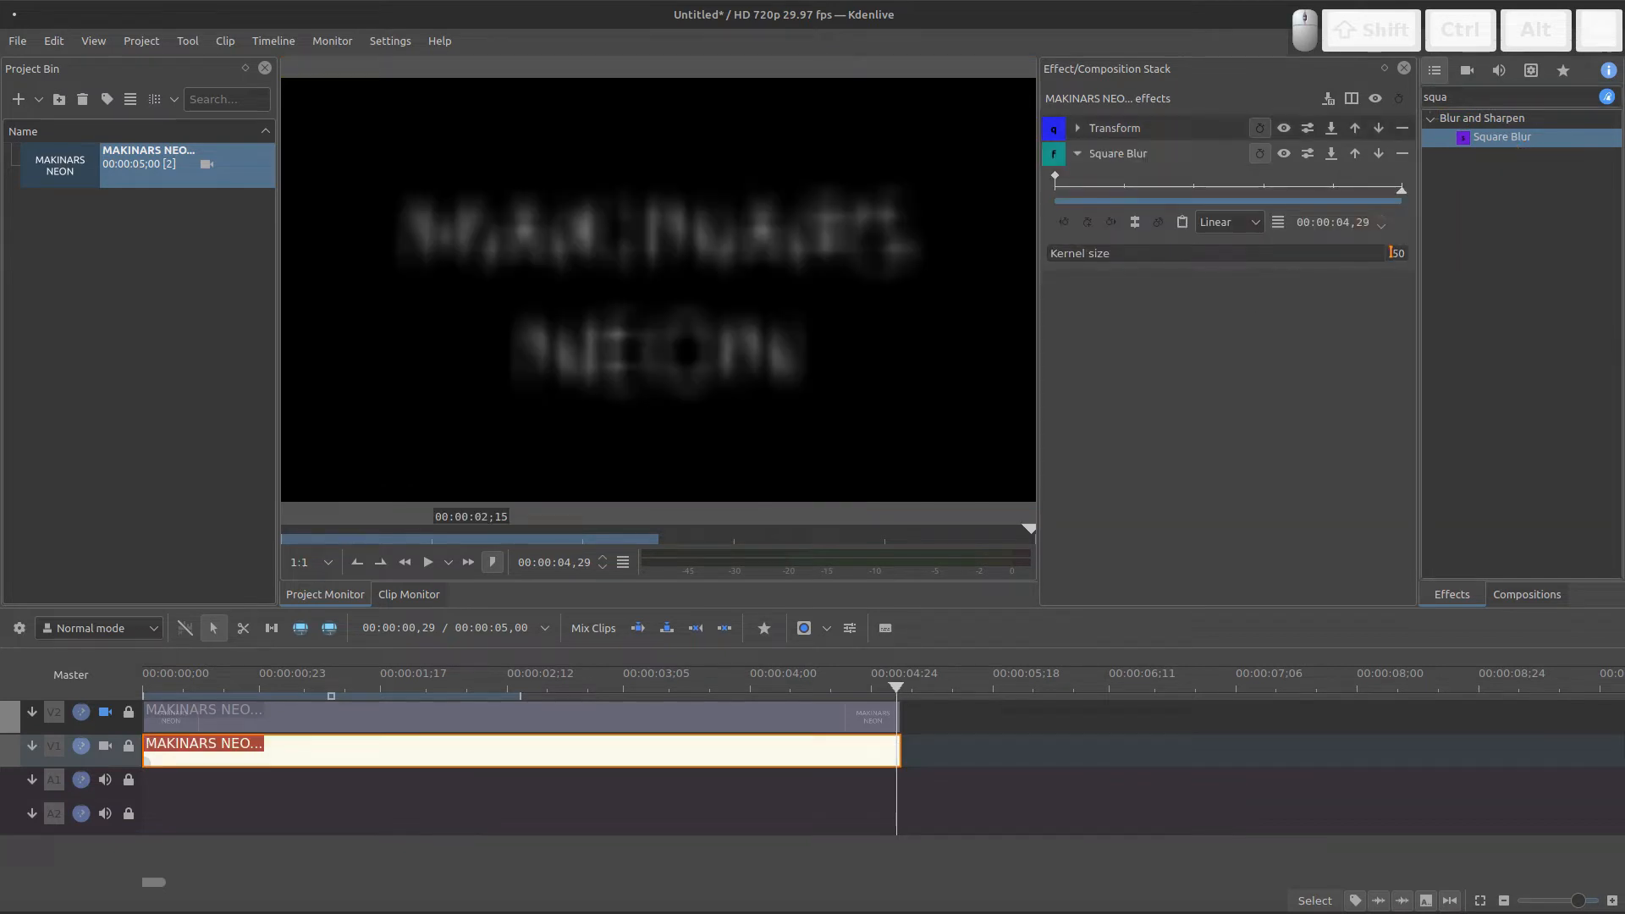
- Set the Square Blur kernel size to 10, then search the effects for "glow" and apply Glow to the V1 title clip
{"action": "type", "text": "10"}
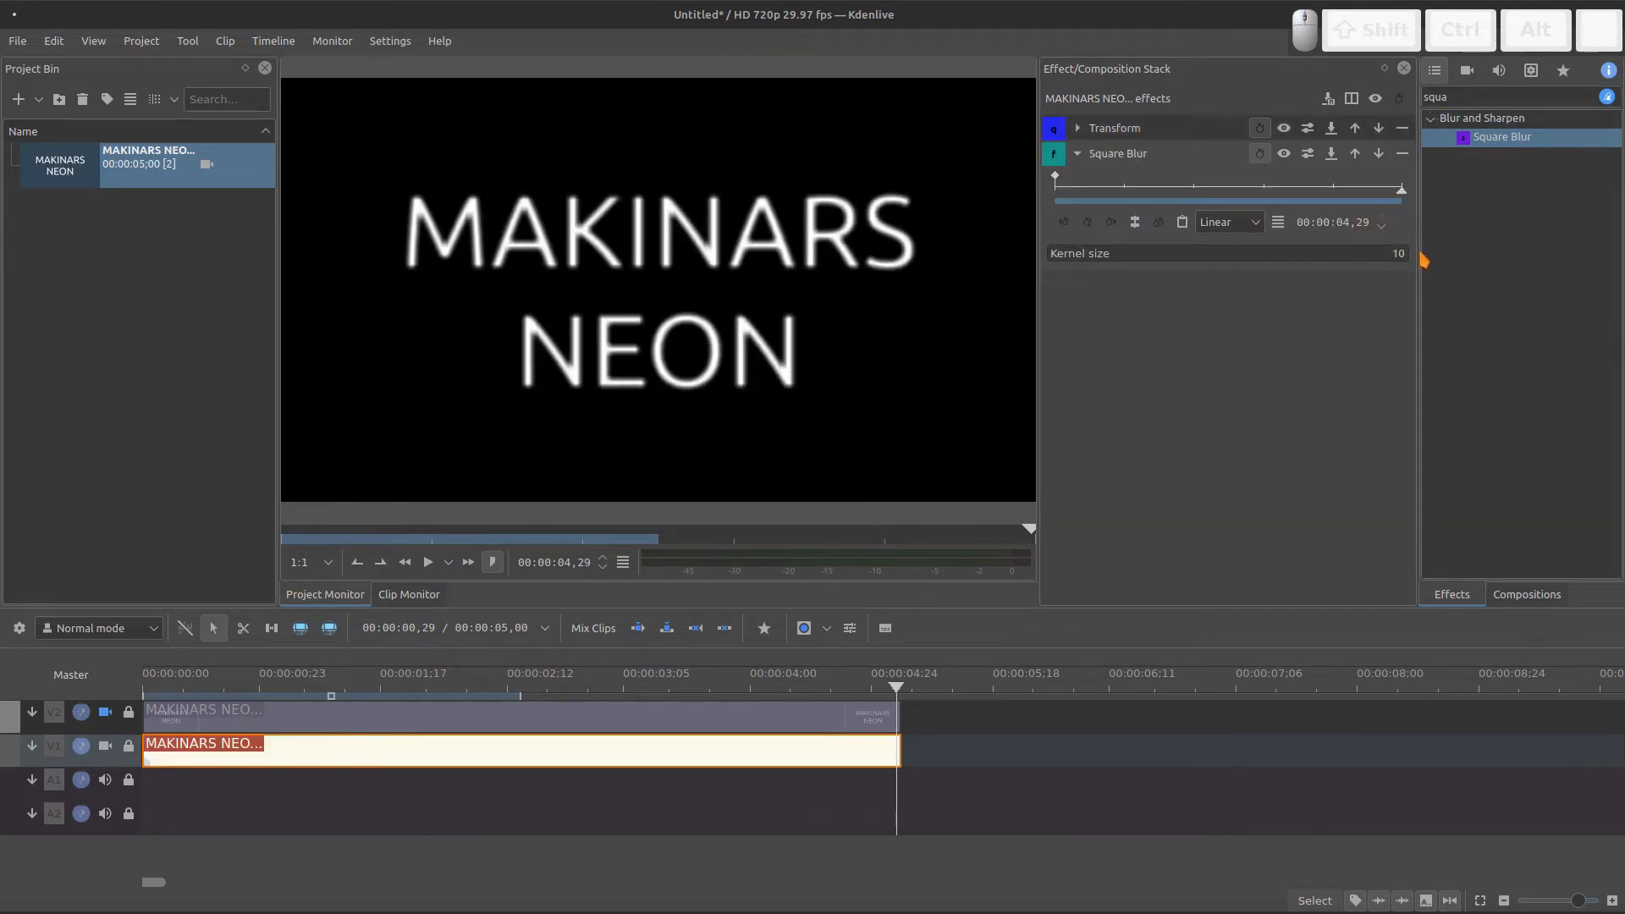
{"action": "left_click", "coordinate": [1503, 98]}
{"action": "type", "text": "glow"}
{"action": "double_click", "coordinate": [1487, 155]}
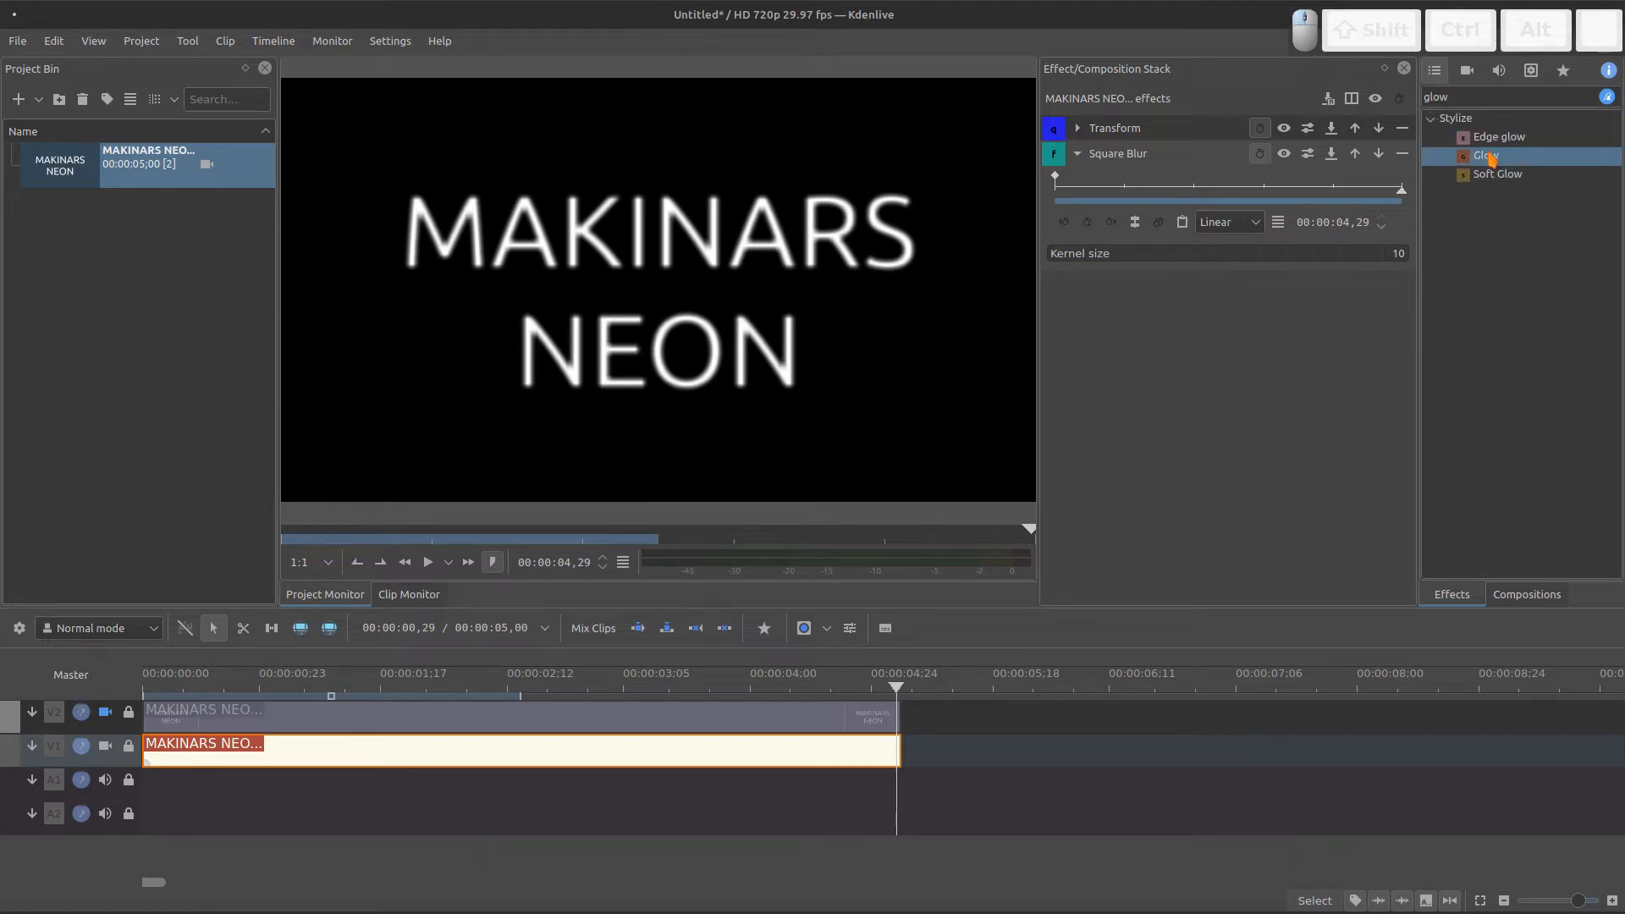
{"action": "left_click", "coordinate": [1079, 154]}
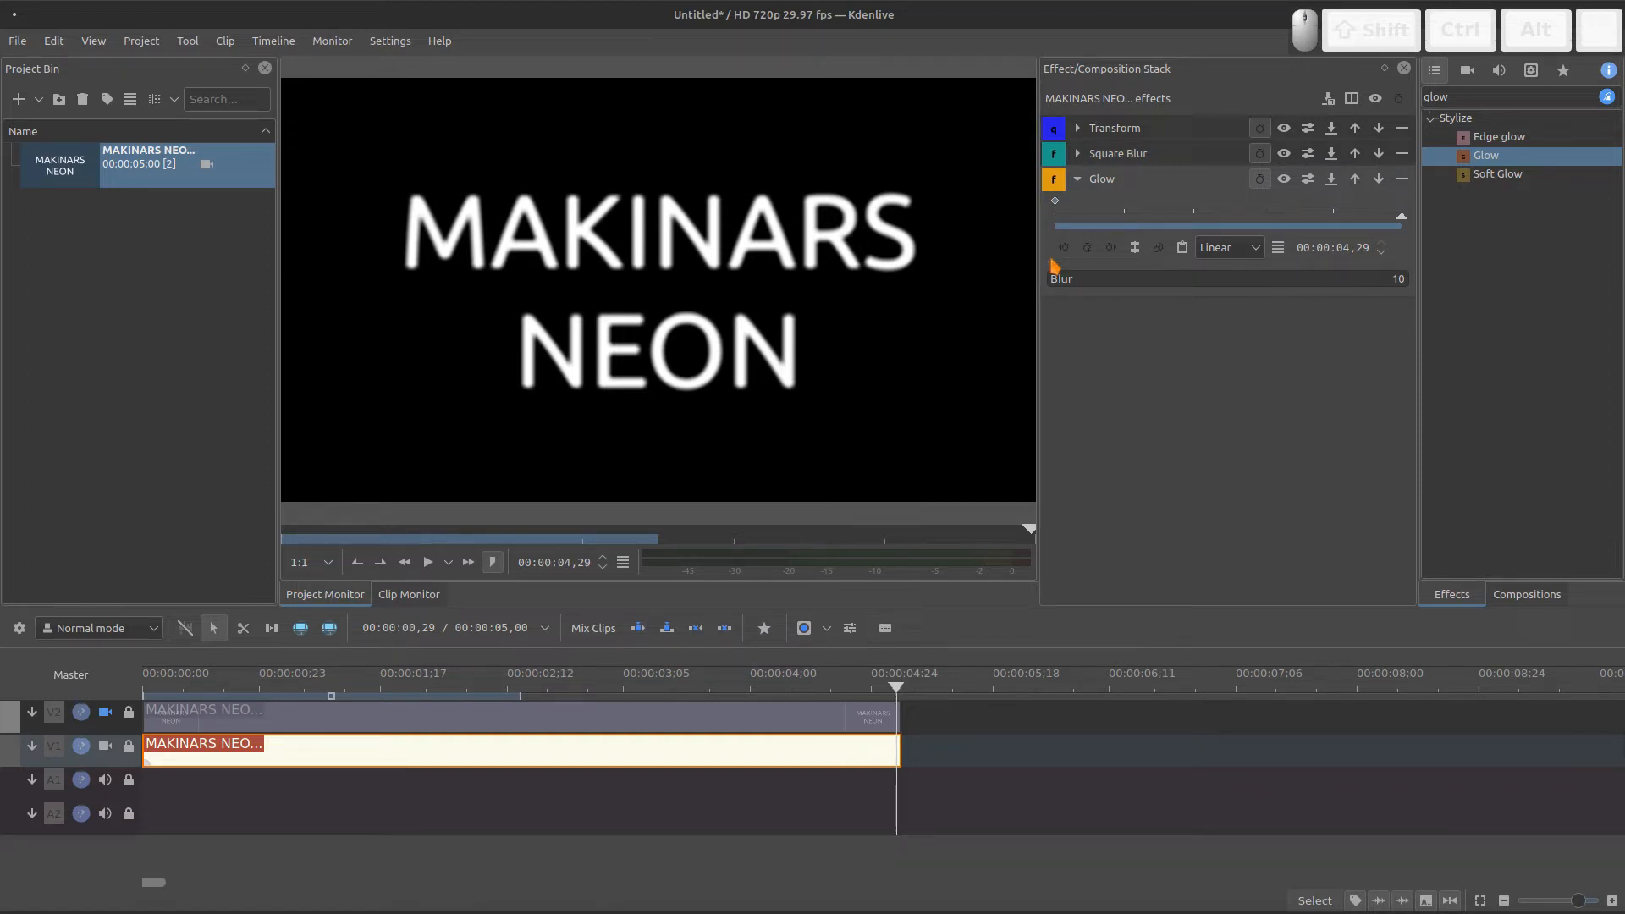
- Set the Glow effect's starting blur to 1000 and add a keyframe at 00:00:02,15 with blur 500
{"action": "left_click_drag", "start_coordinate": [1066, 276], "coordinate": [1422, 291]}
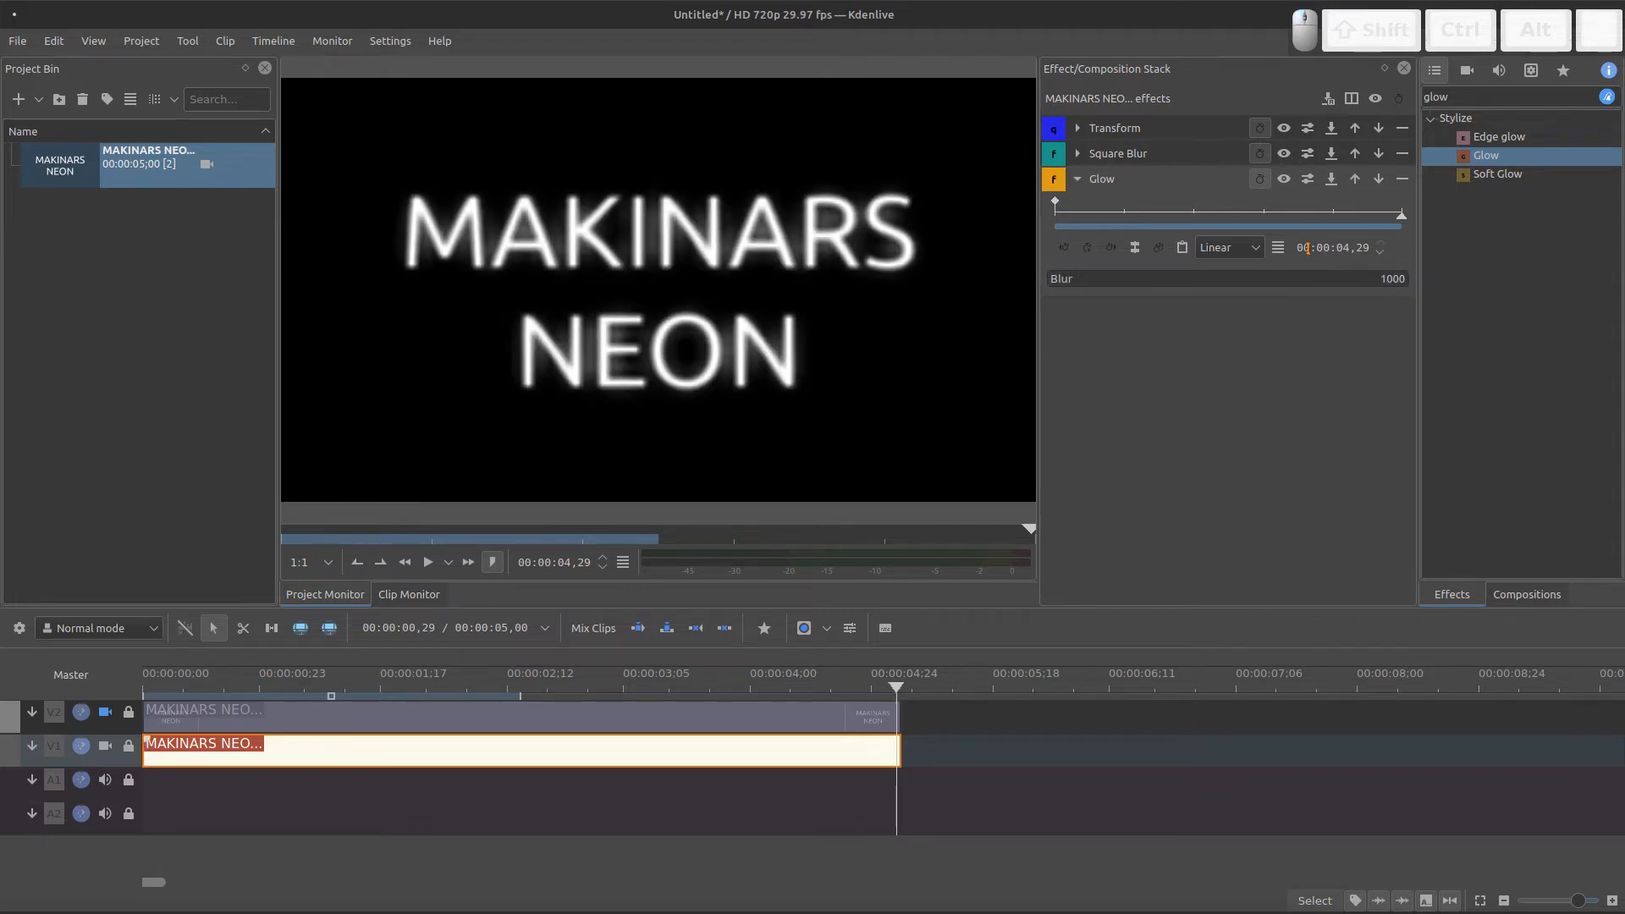
{"action": "left_click_drag", "start_coordinate": [1218, 219], "coordinate": [1233, 218]}
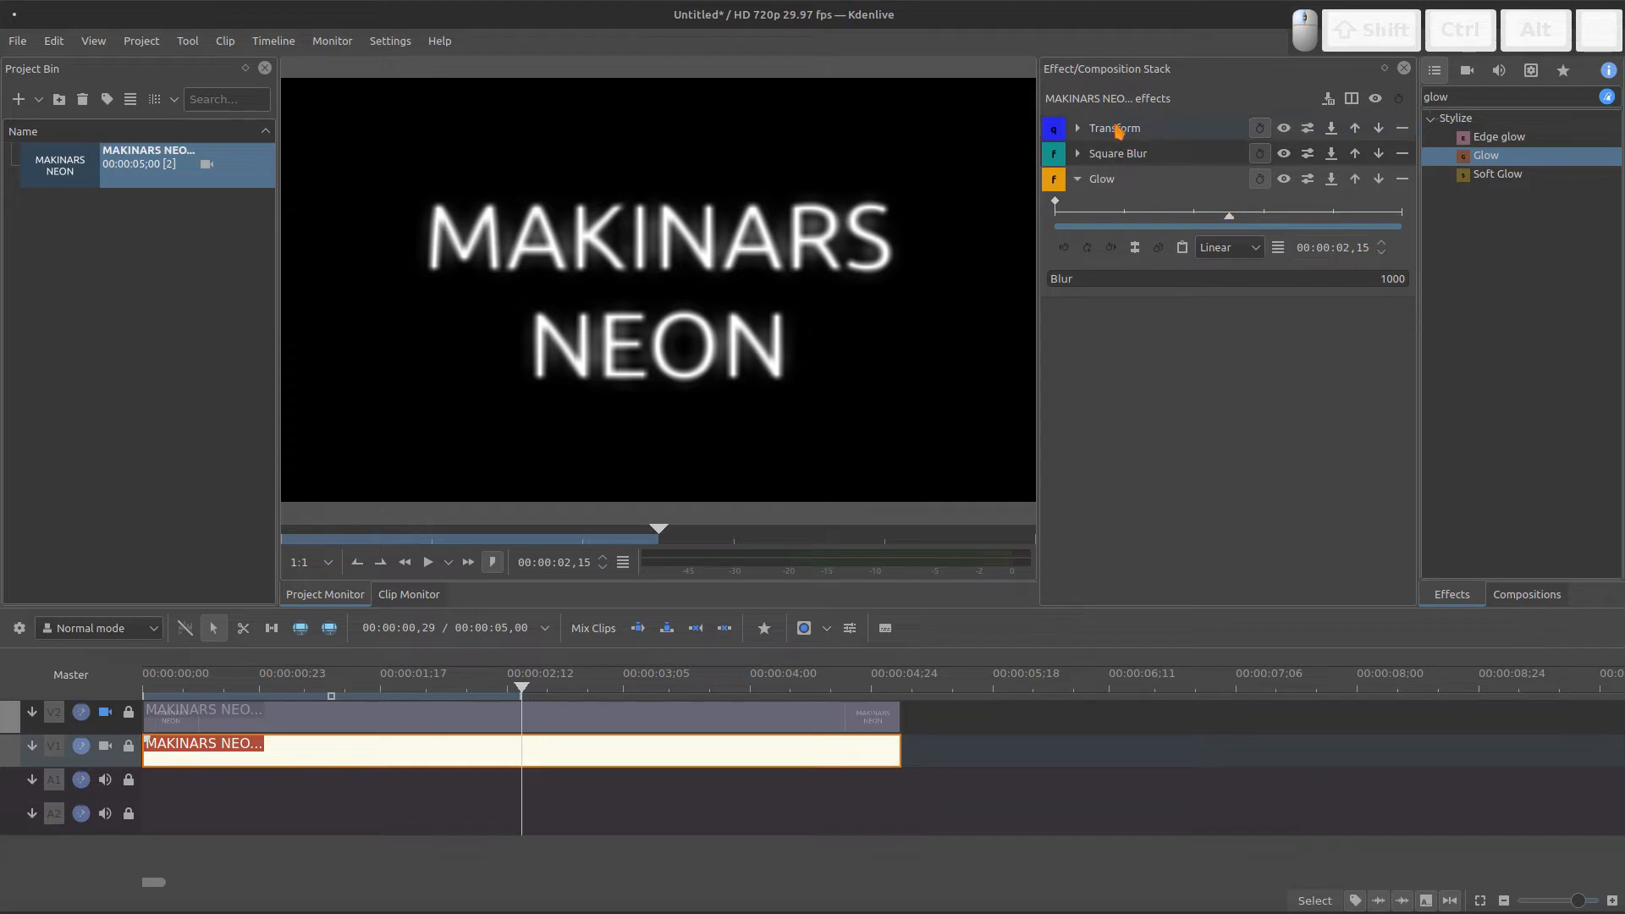
{"action": "left_click", "coordinate": [1089, 247]}
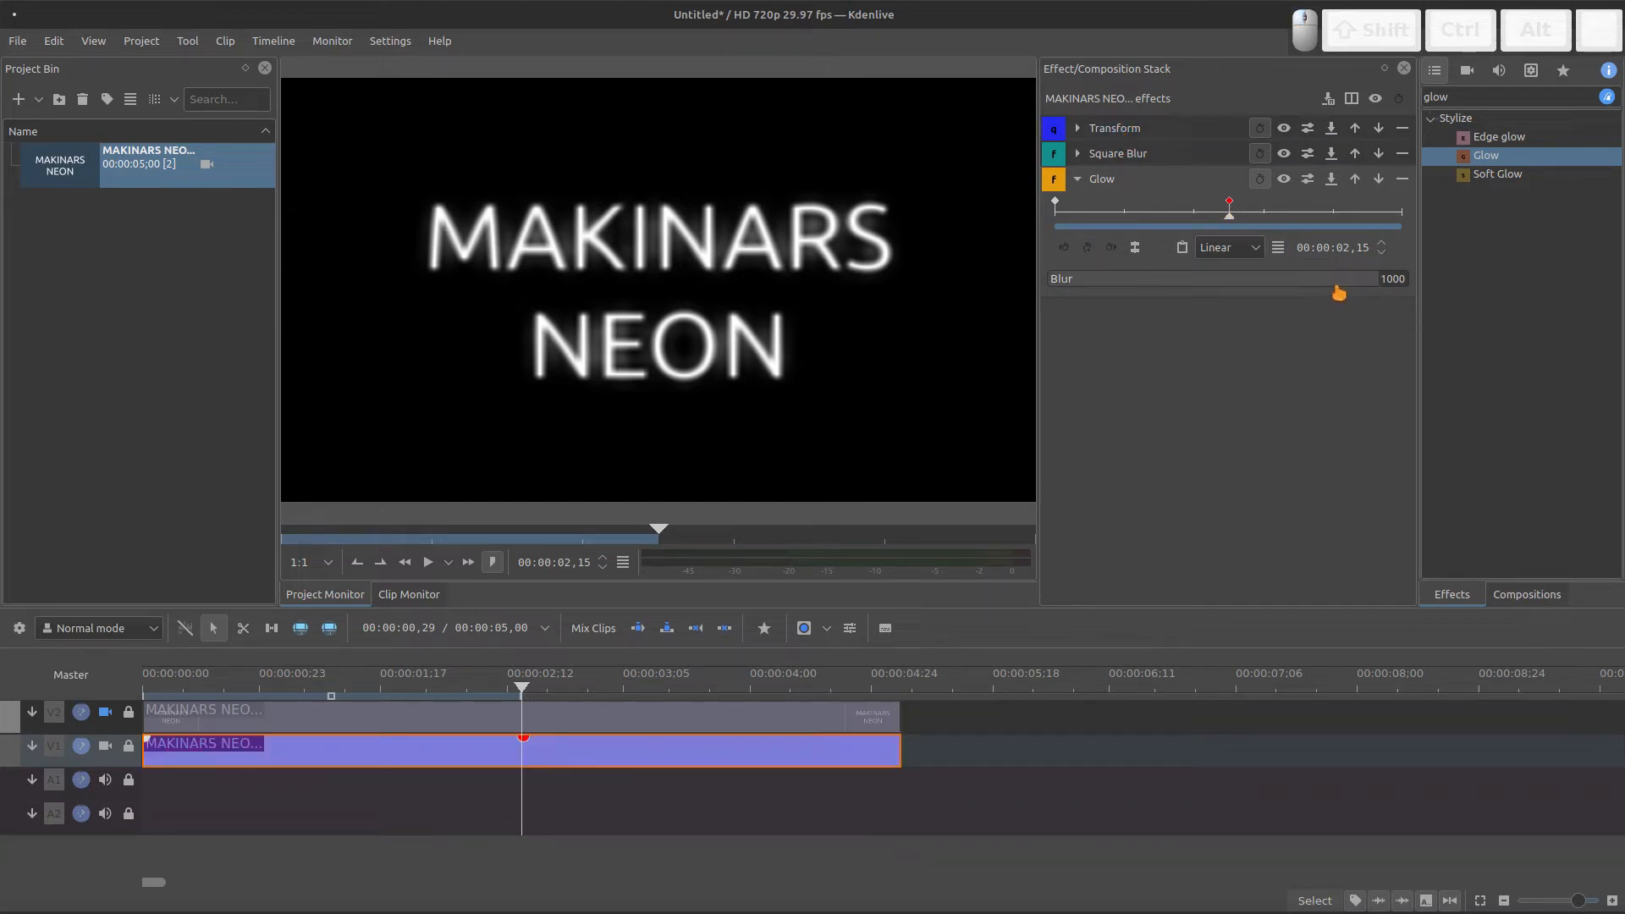
{"action": "left_click", "coordinate": [1381, 279]}
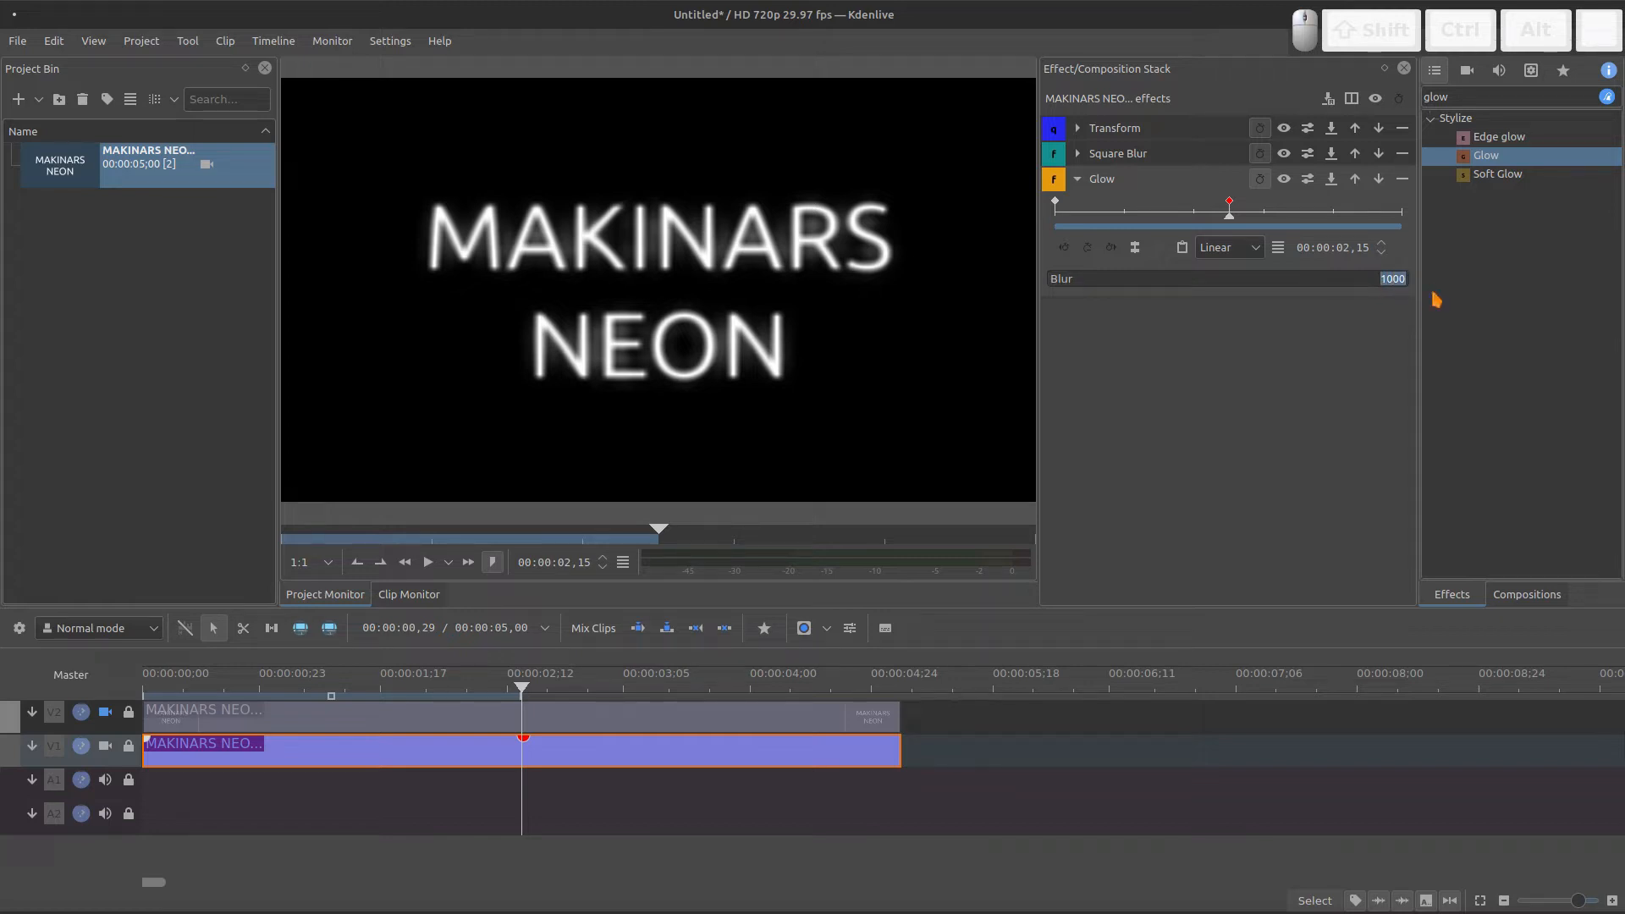
{"action": "type", "text": "50"}
{"action": "key", "text": "Return"}
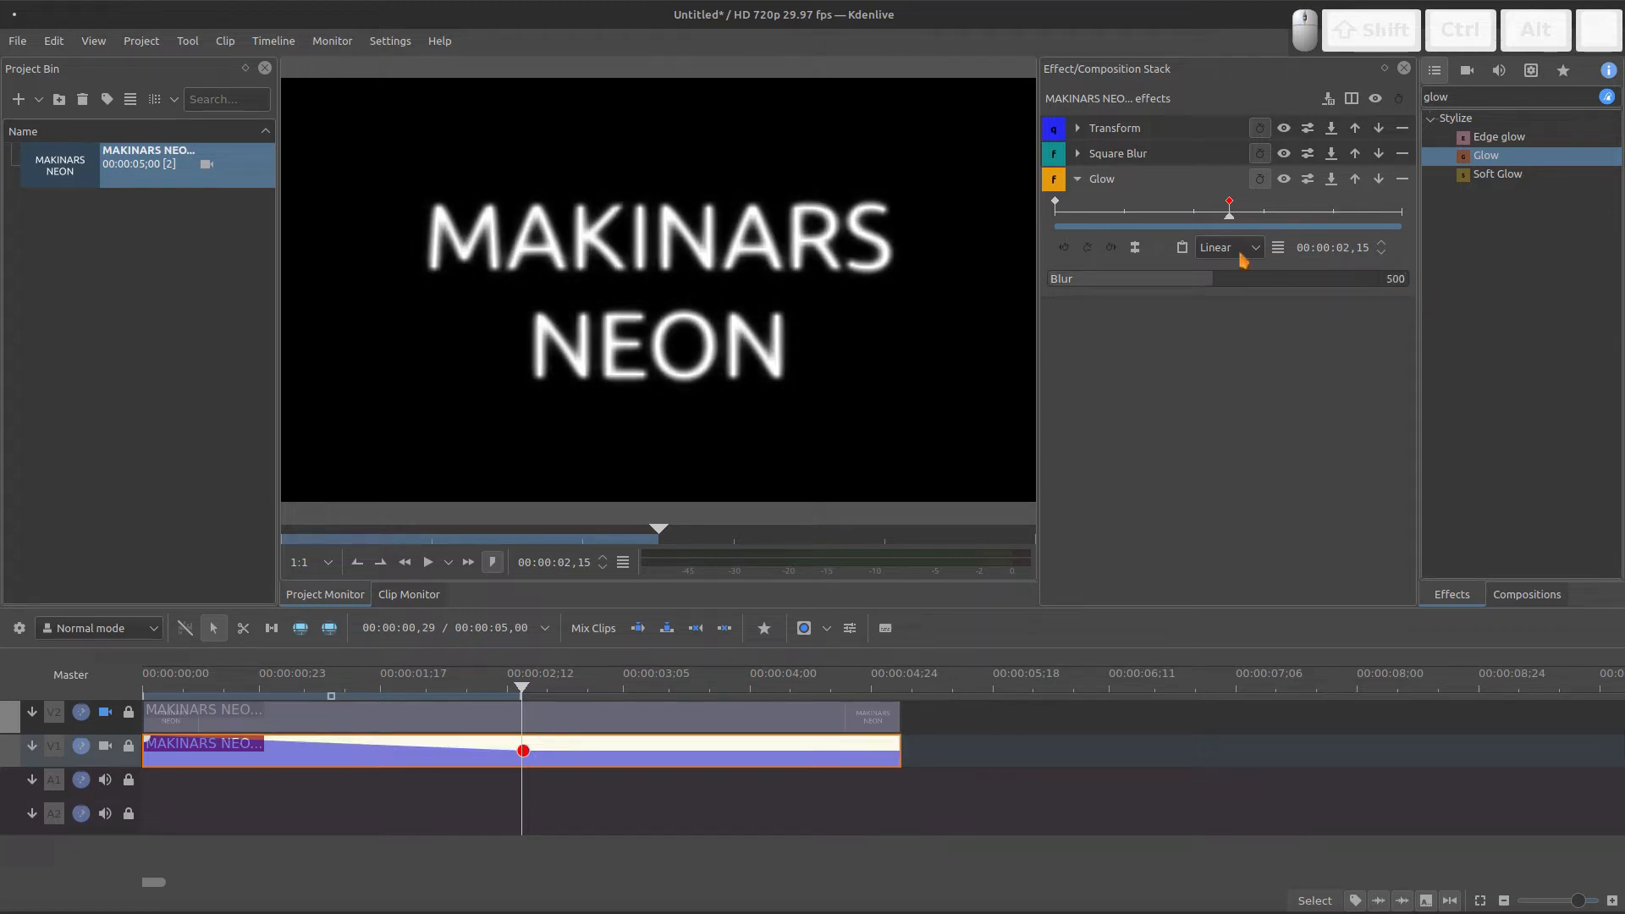
{"action": "left_click", "coordinate": [1079, 180]}
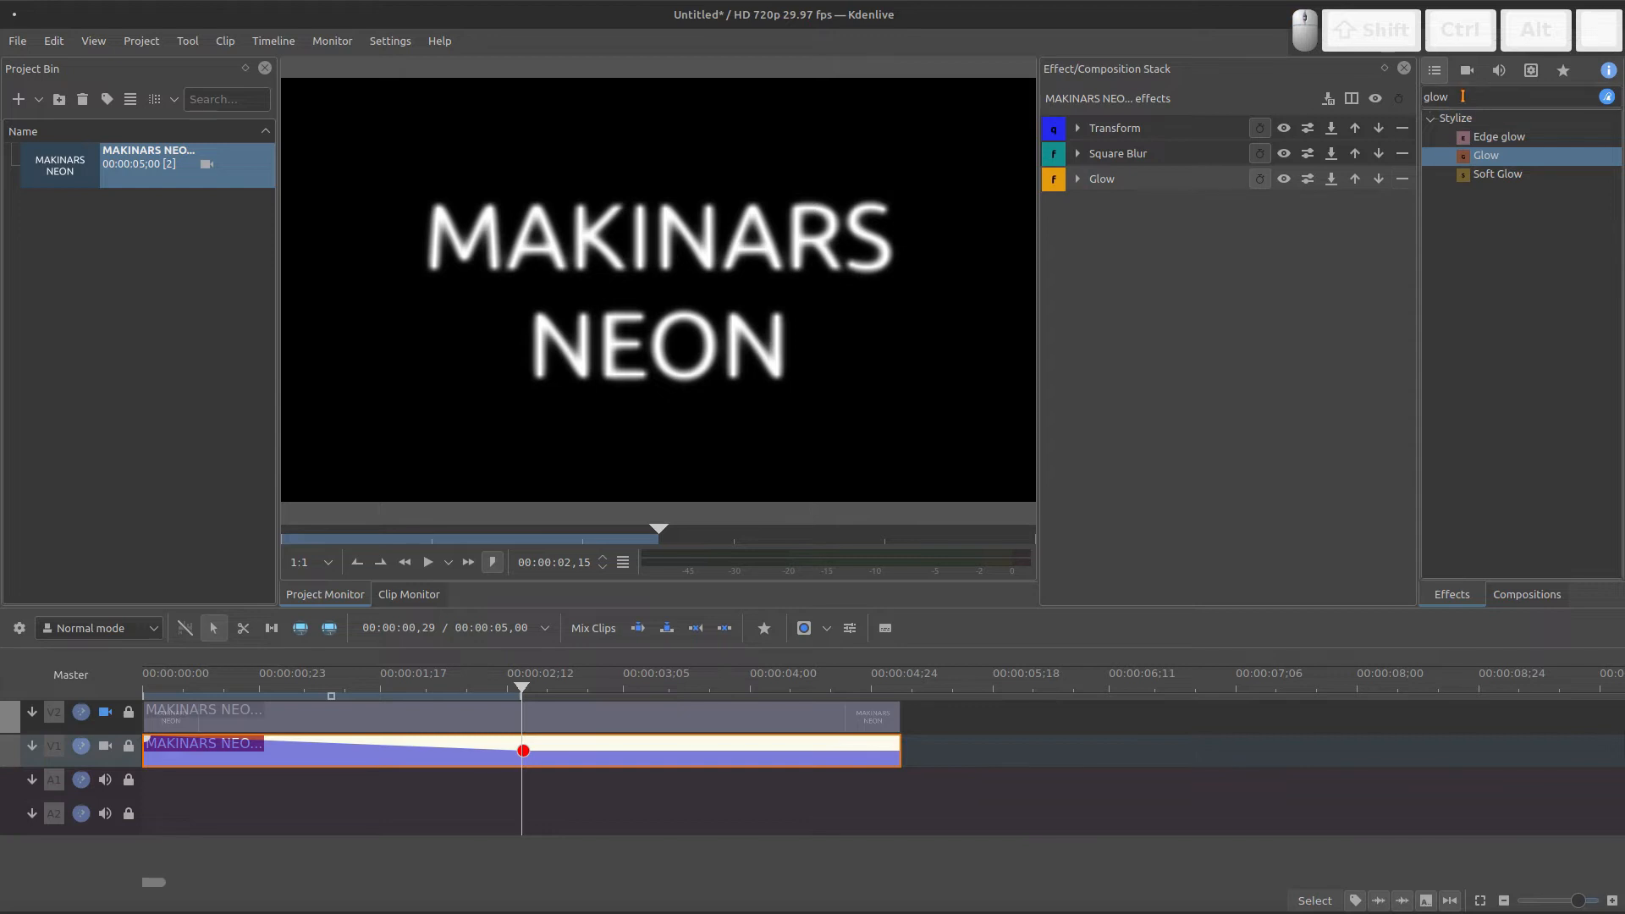
- Search the effects for "thre", add Threshold to the V1 title clip and set its threshold to 4
{"action": "type", "text": "thre"}
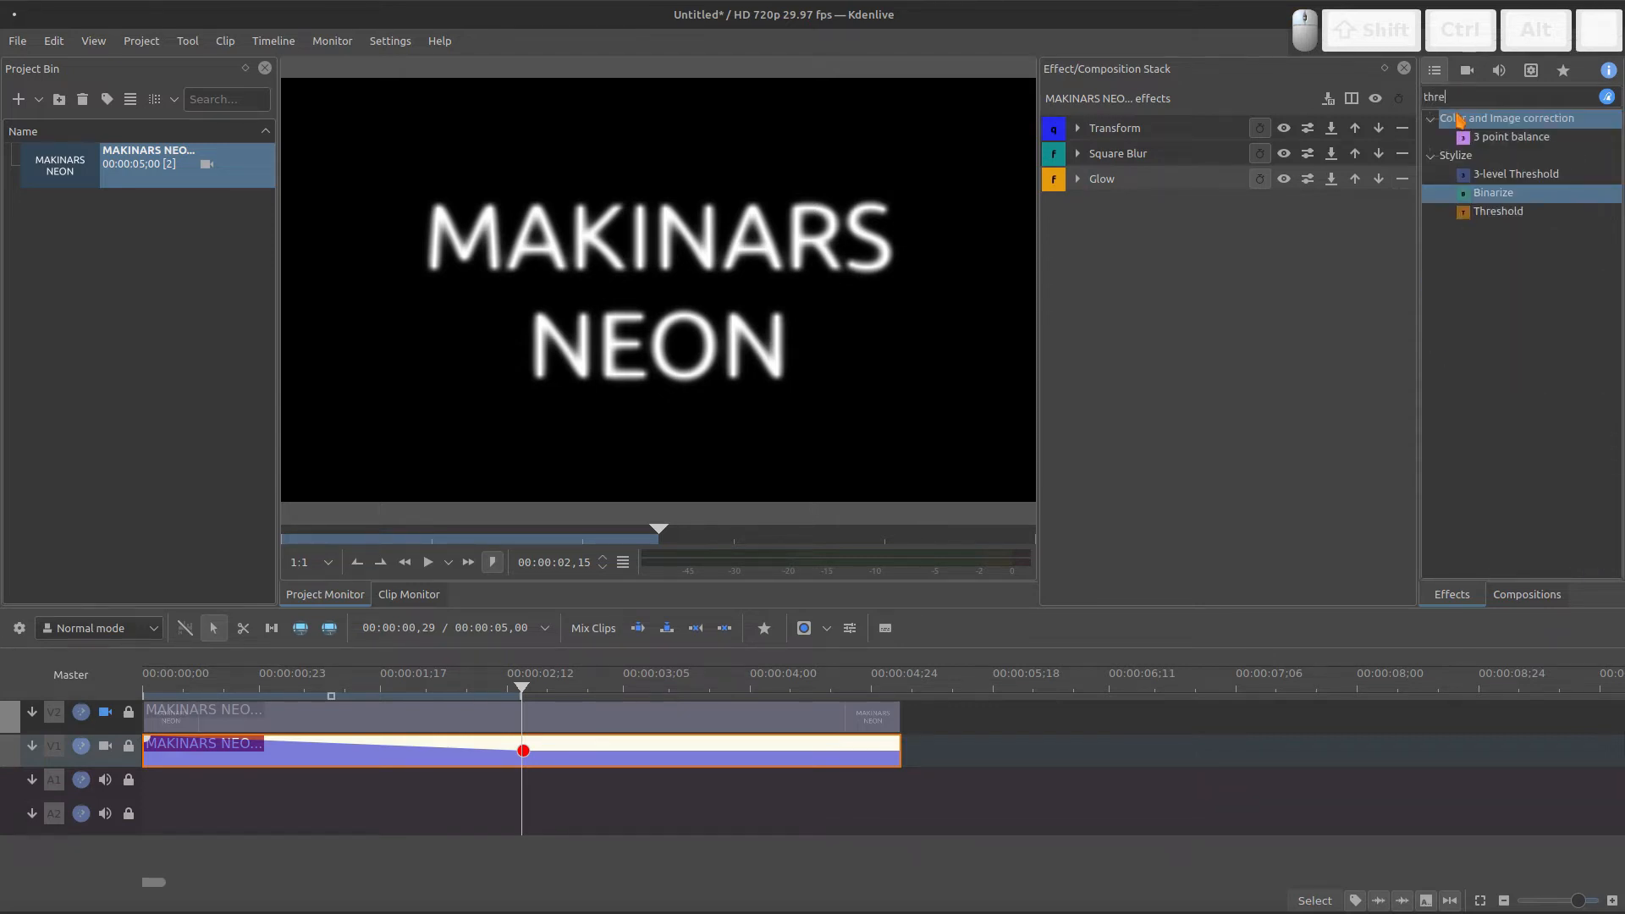
{"action": "left_click_drag", "start_coordinate": [1506, 213], "coordinate": [1154, 306]}
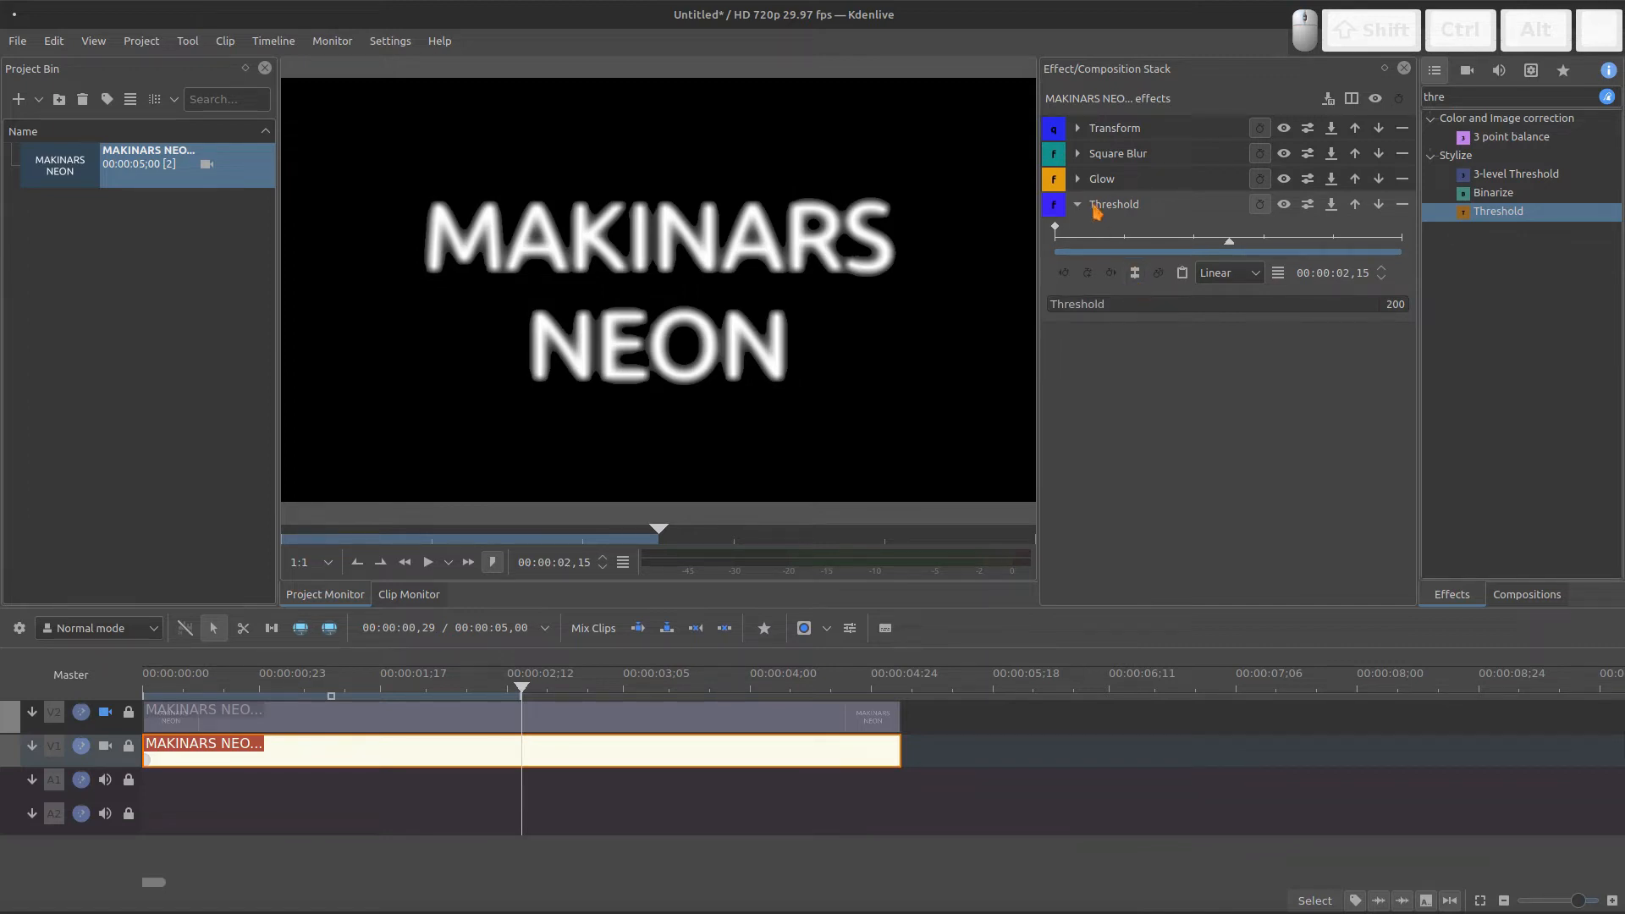
{"action": "left_click", "coordinate": [1284, 204]}
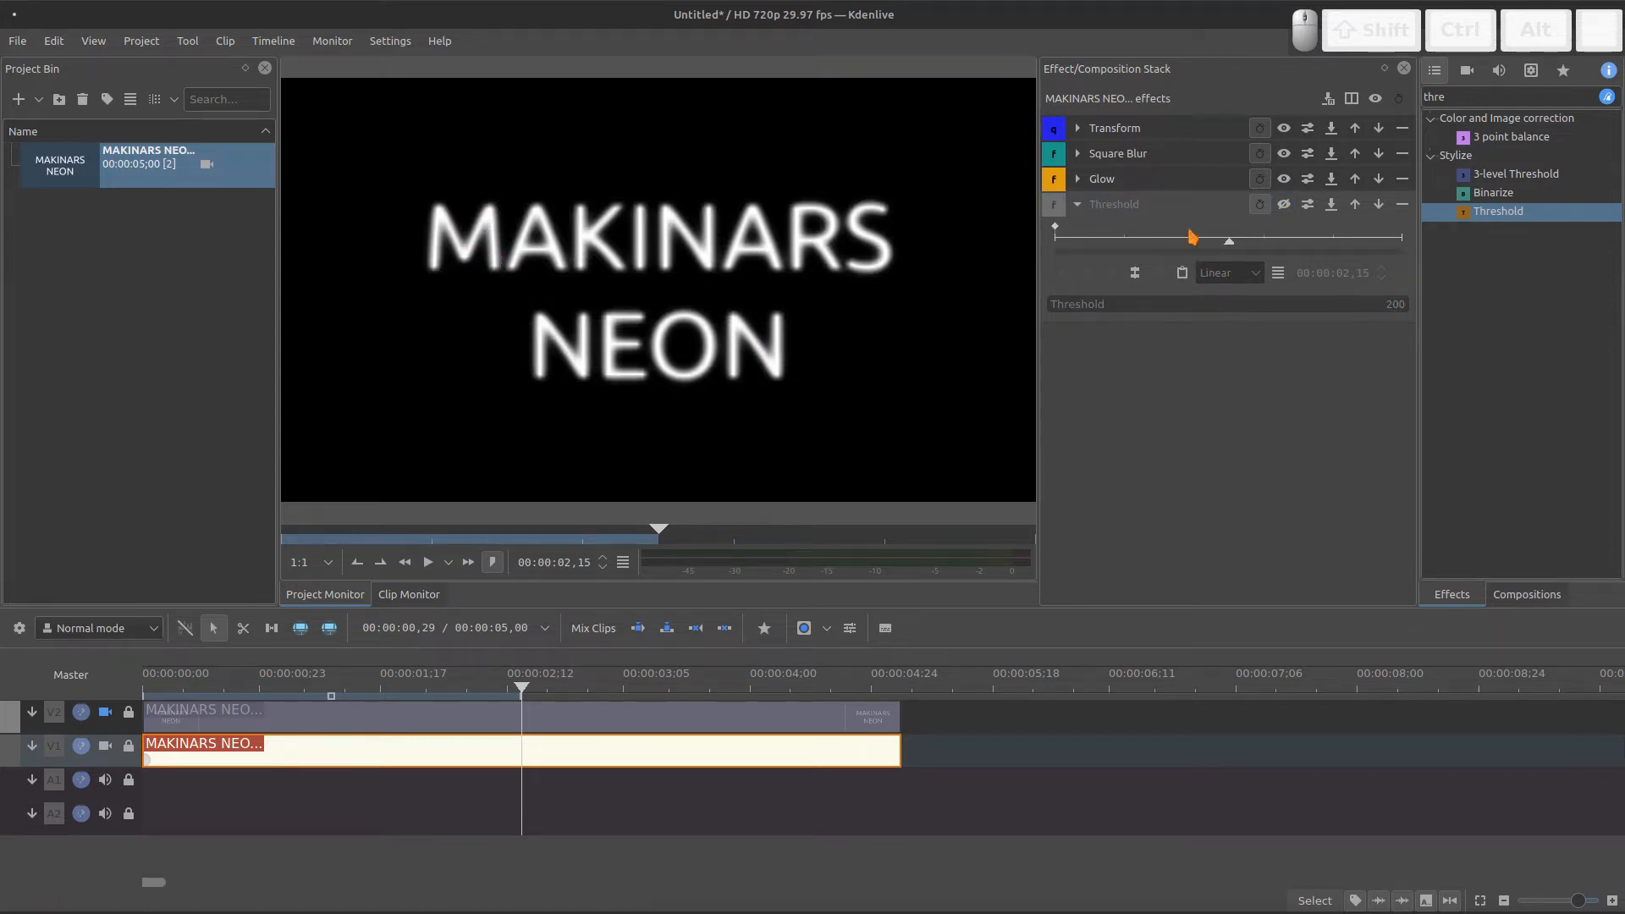
{"action": "left_click", "coordinate": [1284, 206]}
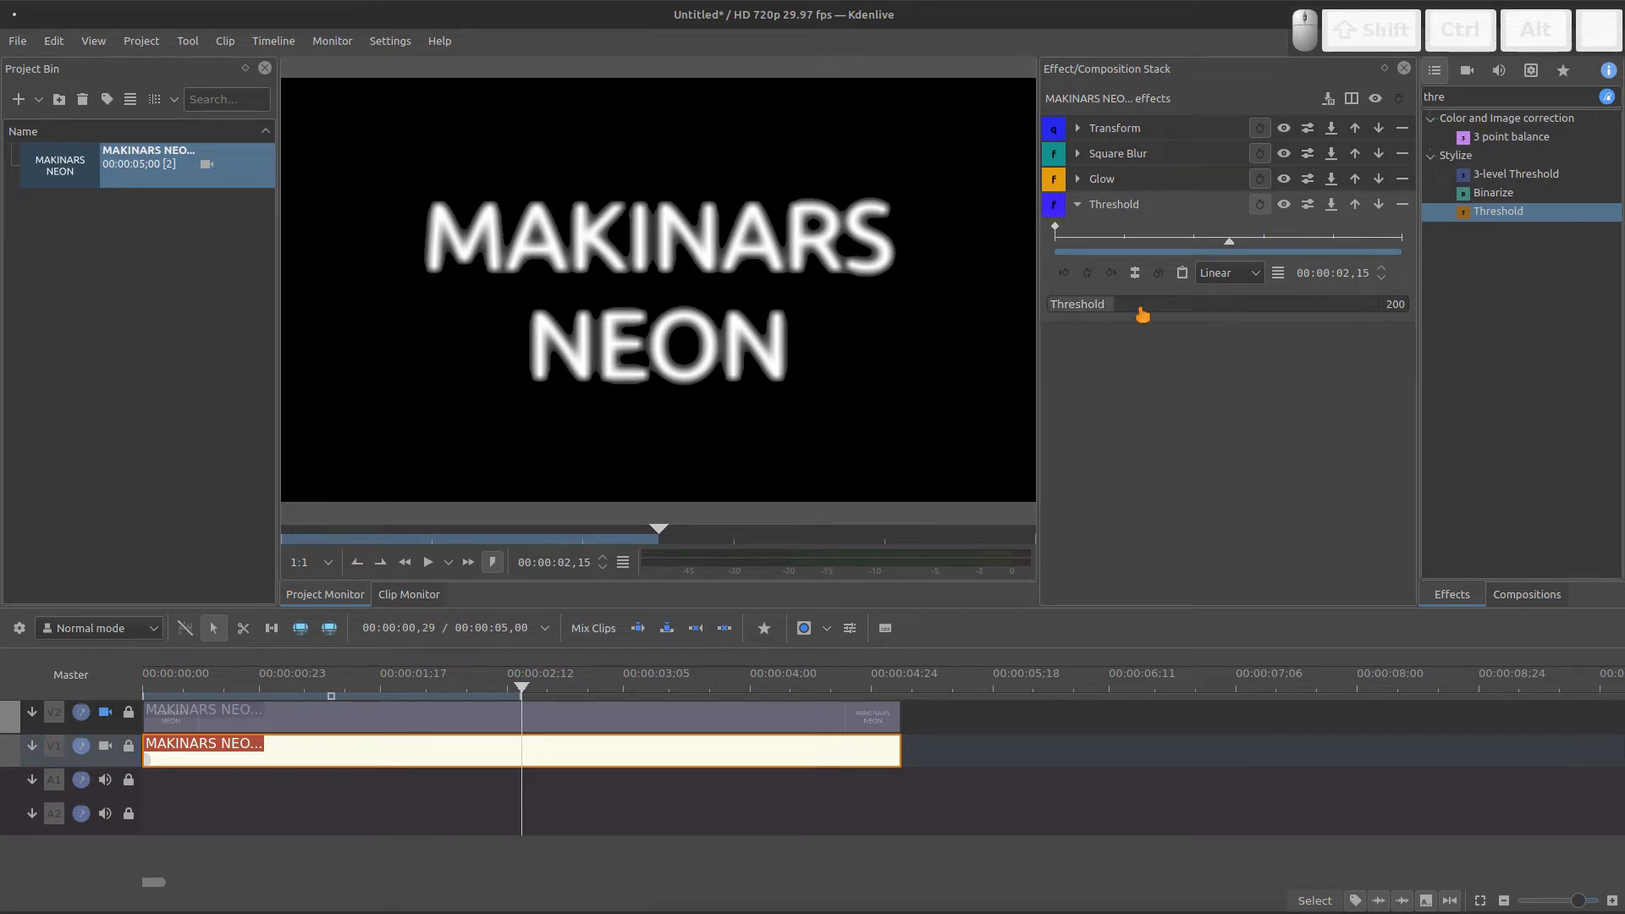
{"action": "left_click_drag", "start_coordinate": [1105, 309], "coordinate": [1055, 320]}
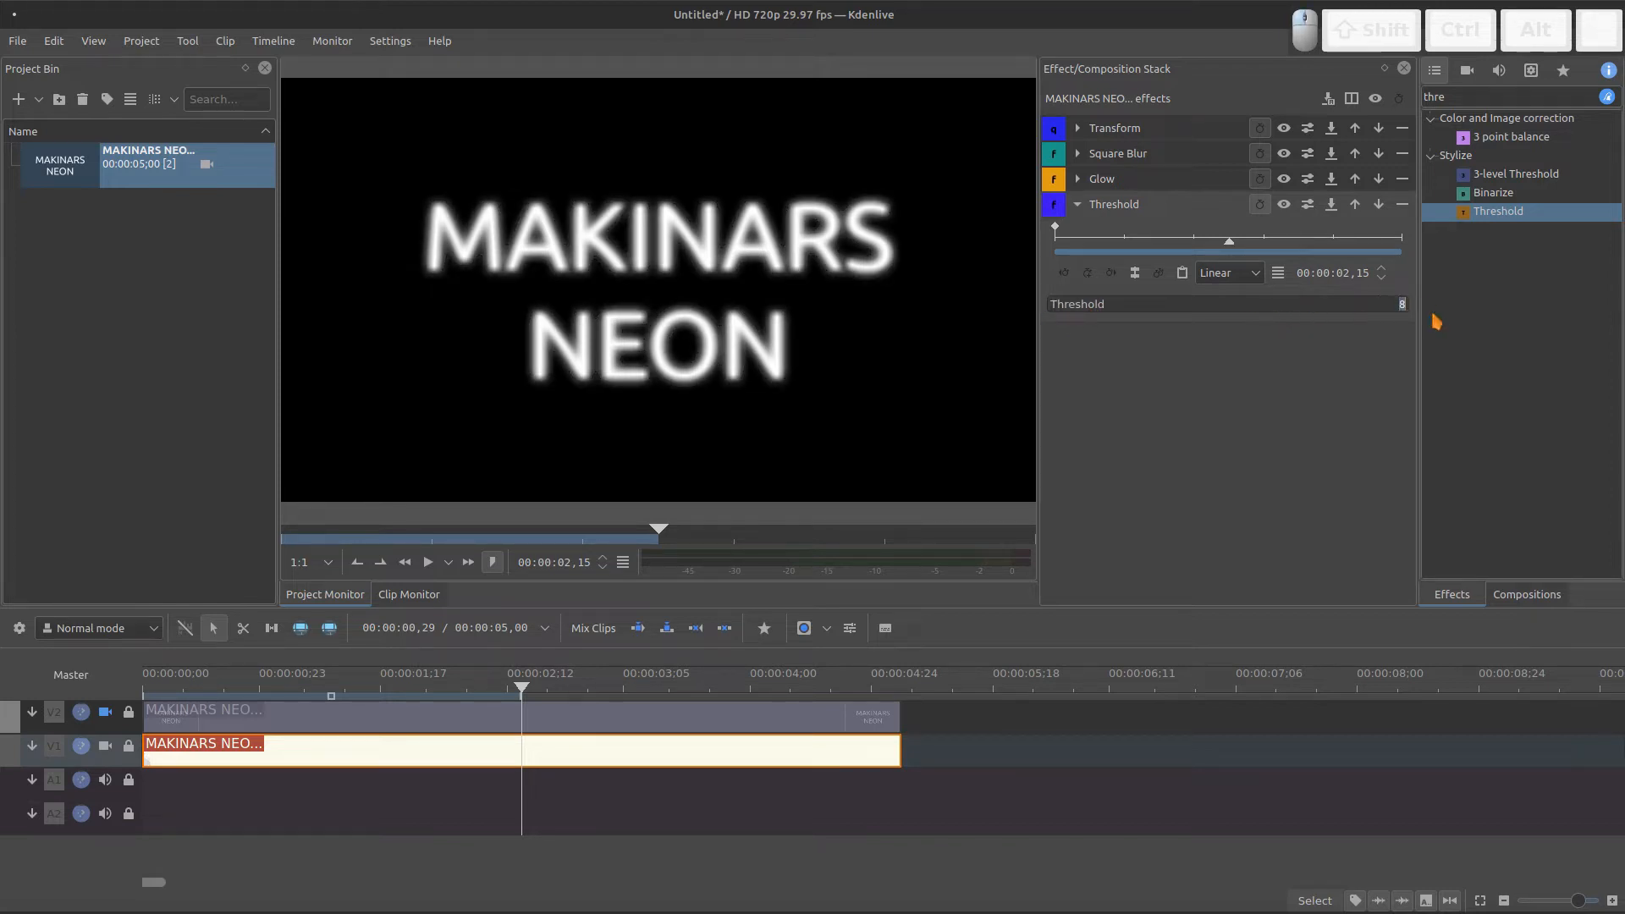
{"action": "type", "text": "4"}
{"action": "key", "text": "Return"}
{"action": "left_click", "coordinate": [1078, 205]}
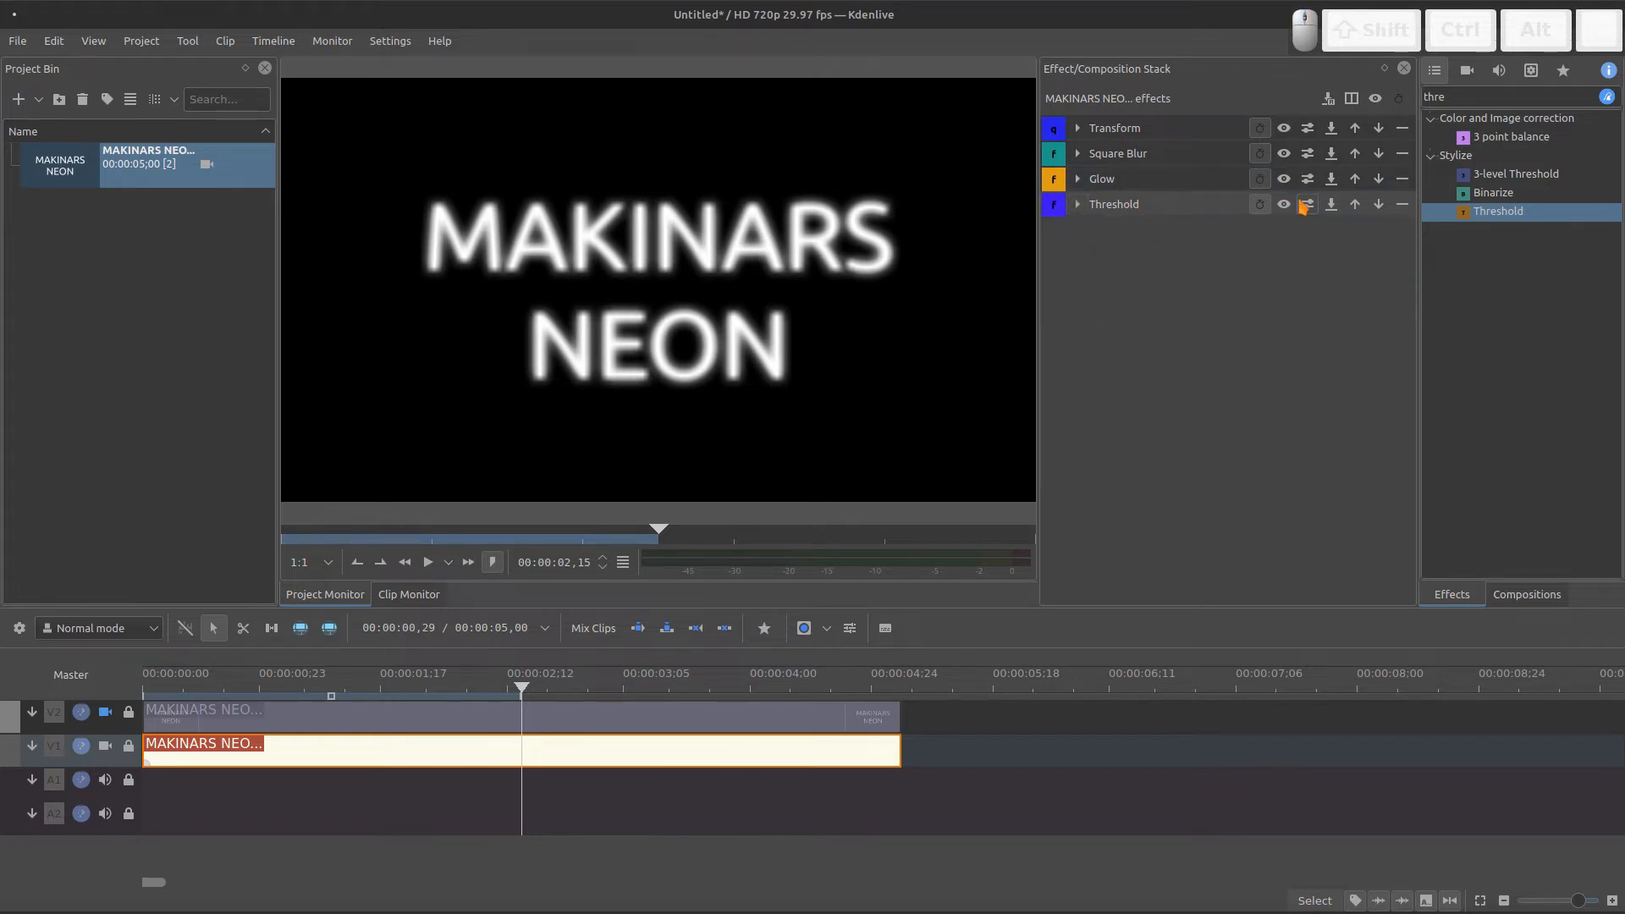
- Add a second Glow effect below Threshold on the V1 title clip and set its blur to 500
{"action": "double_click", "coordinate": [1525, 97]}
{"action": "type", "text": "glo"}
{"action": "left_click_drag", "start_coordinate": [1486, 155], "coordinate": [1225, 328]}
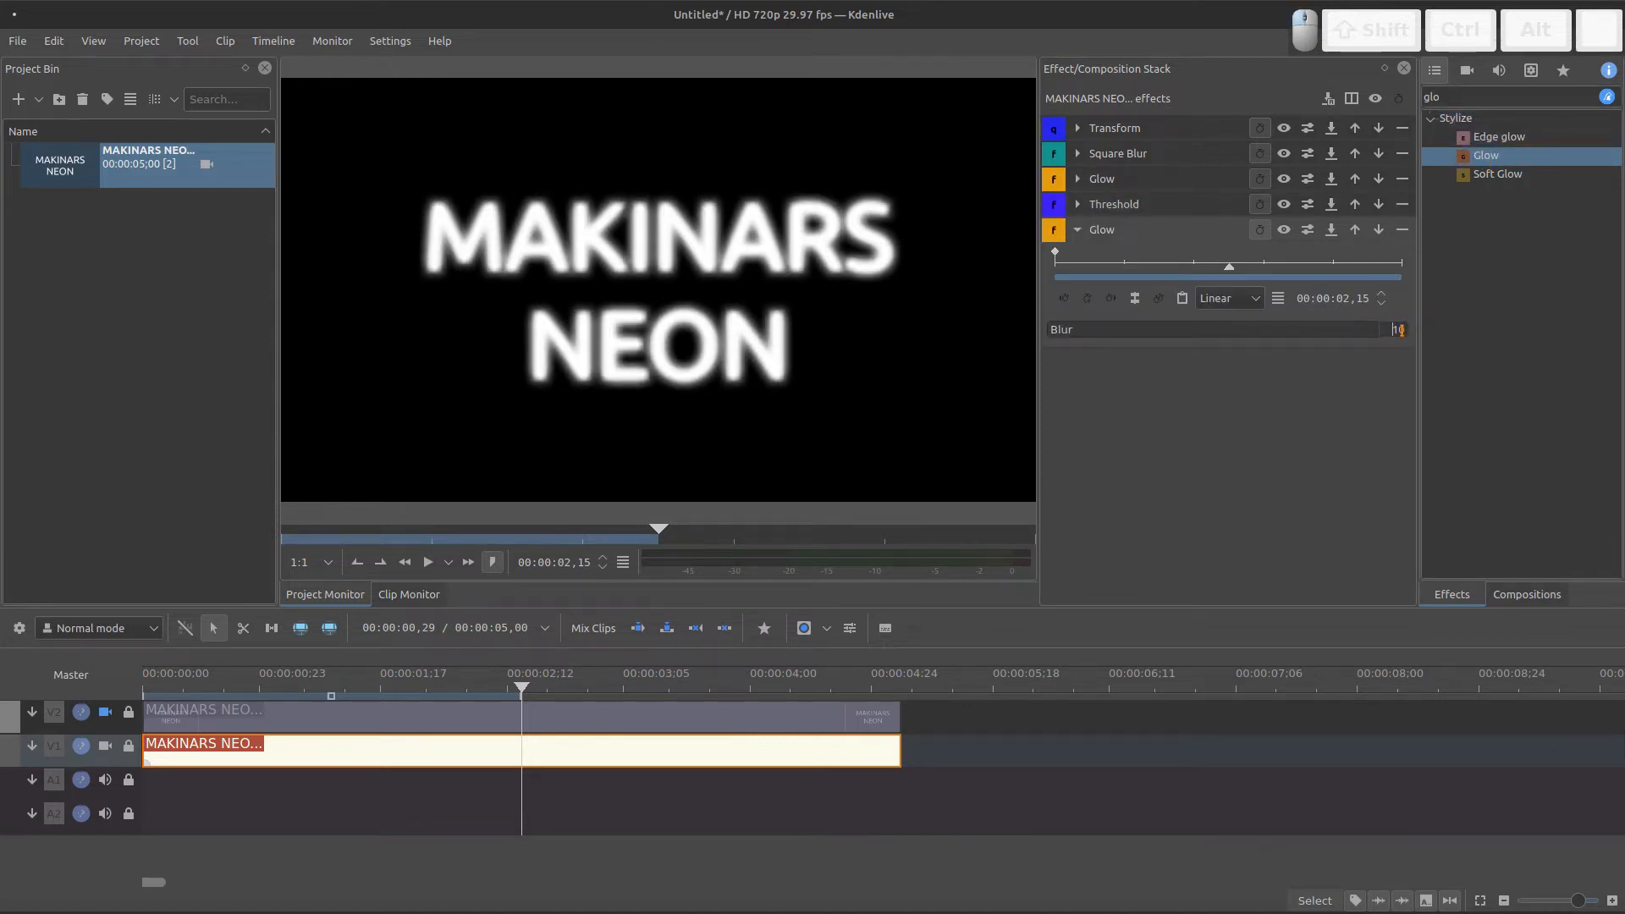
{"action": "type", "text": "500"}
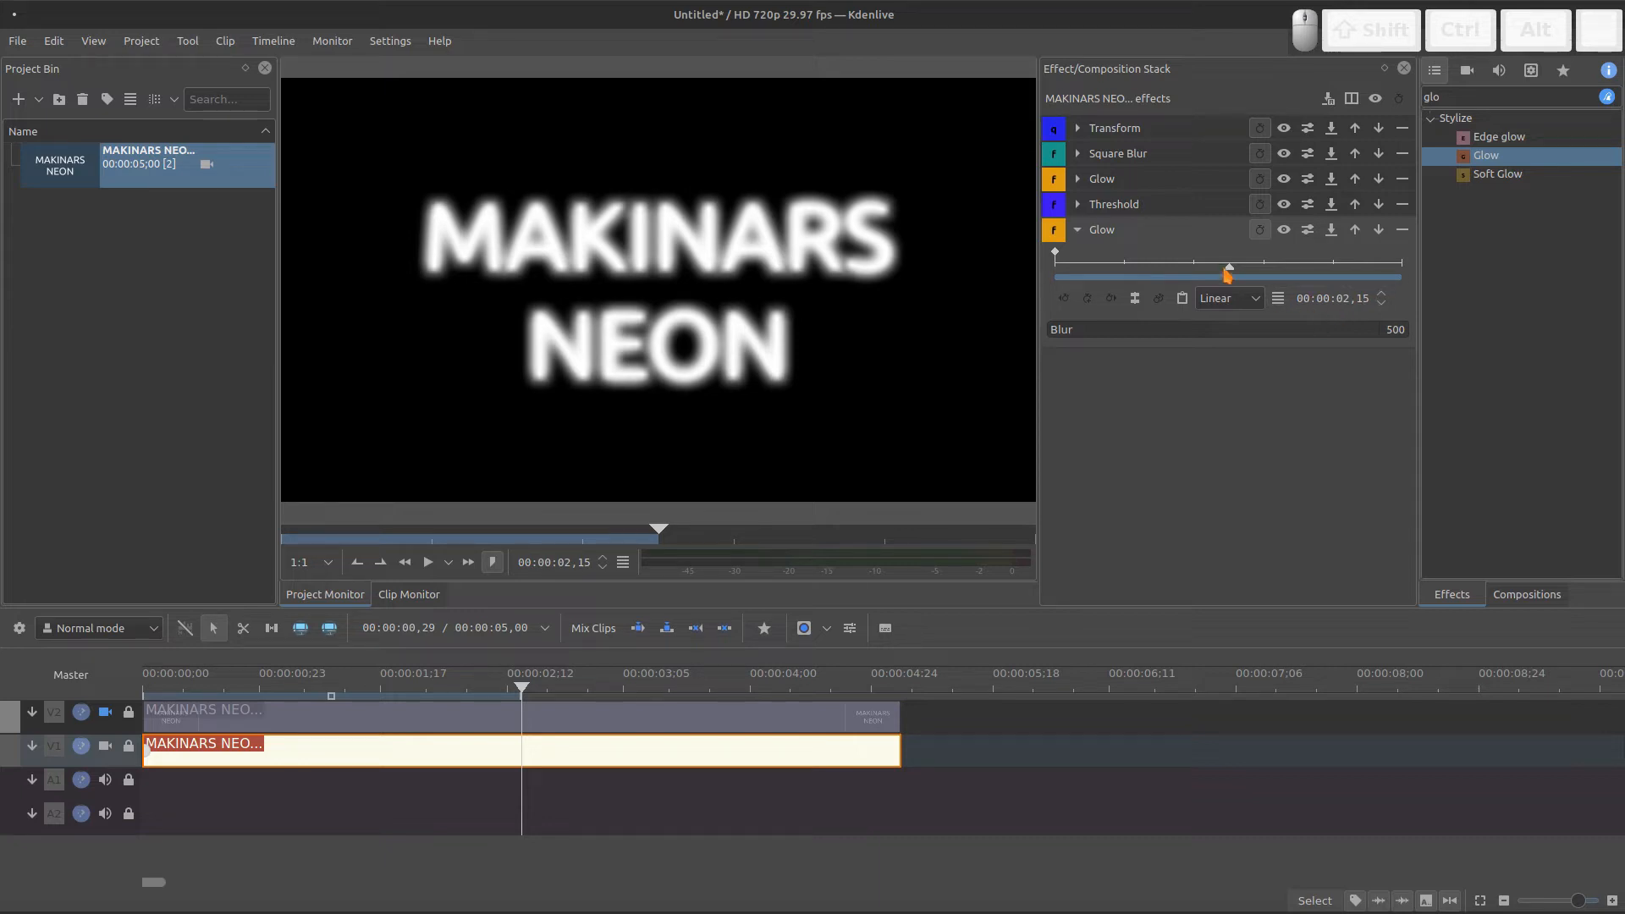
- Add a keyframe to the second Glow at 00:00:02,15 with blur 200, check the animation and collapse the effect
{"action": "left_click", "coordinate": [1090, 299]}
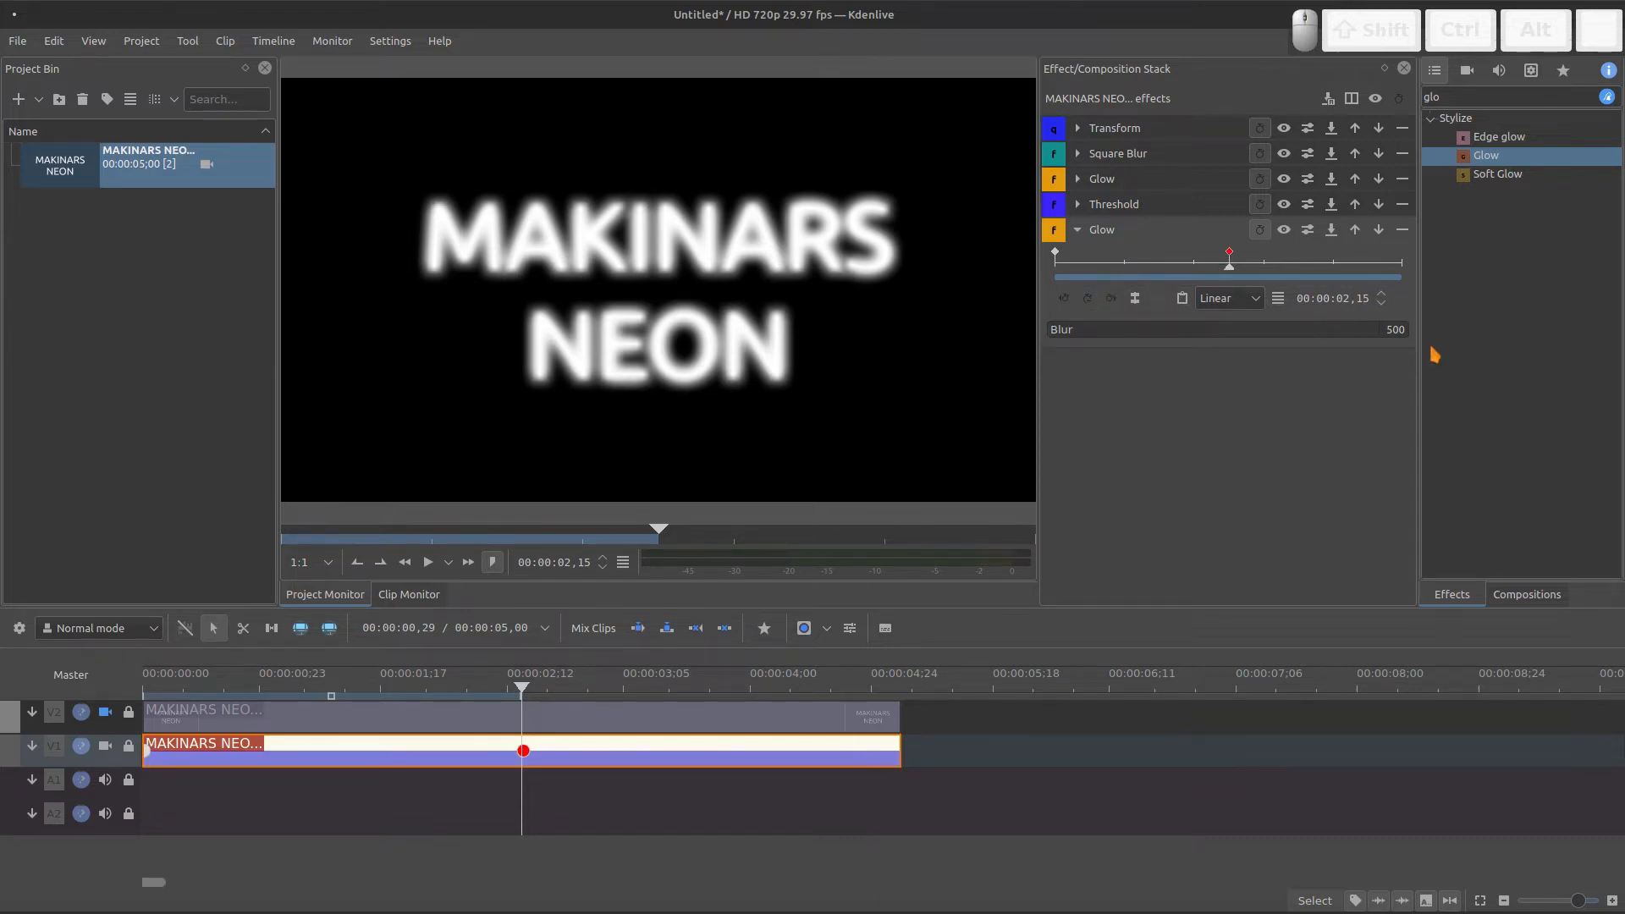
{"action": "double_click", "coordinate": [1387, 330]}
{"action": "type", "text": "200"}
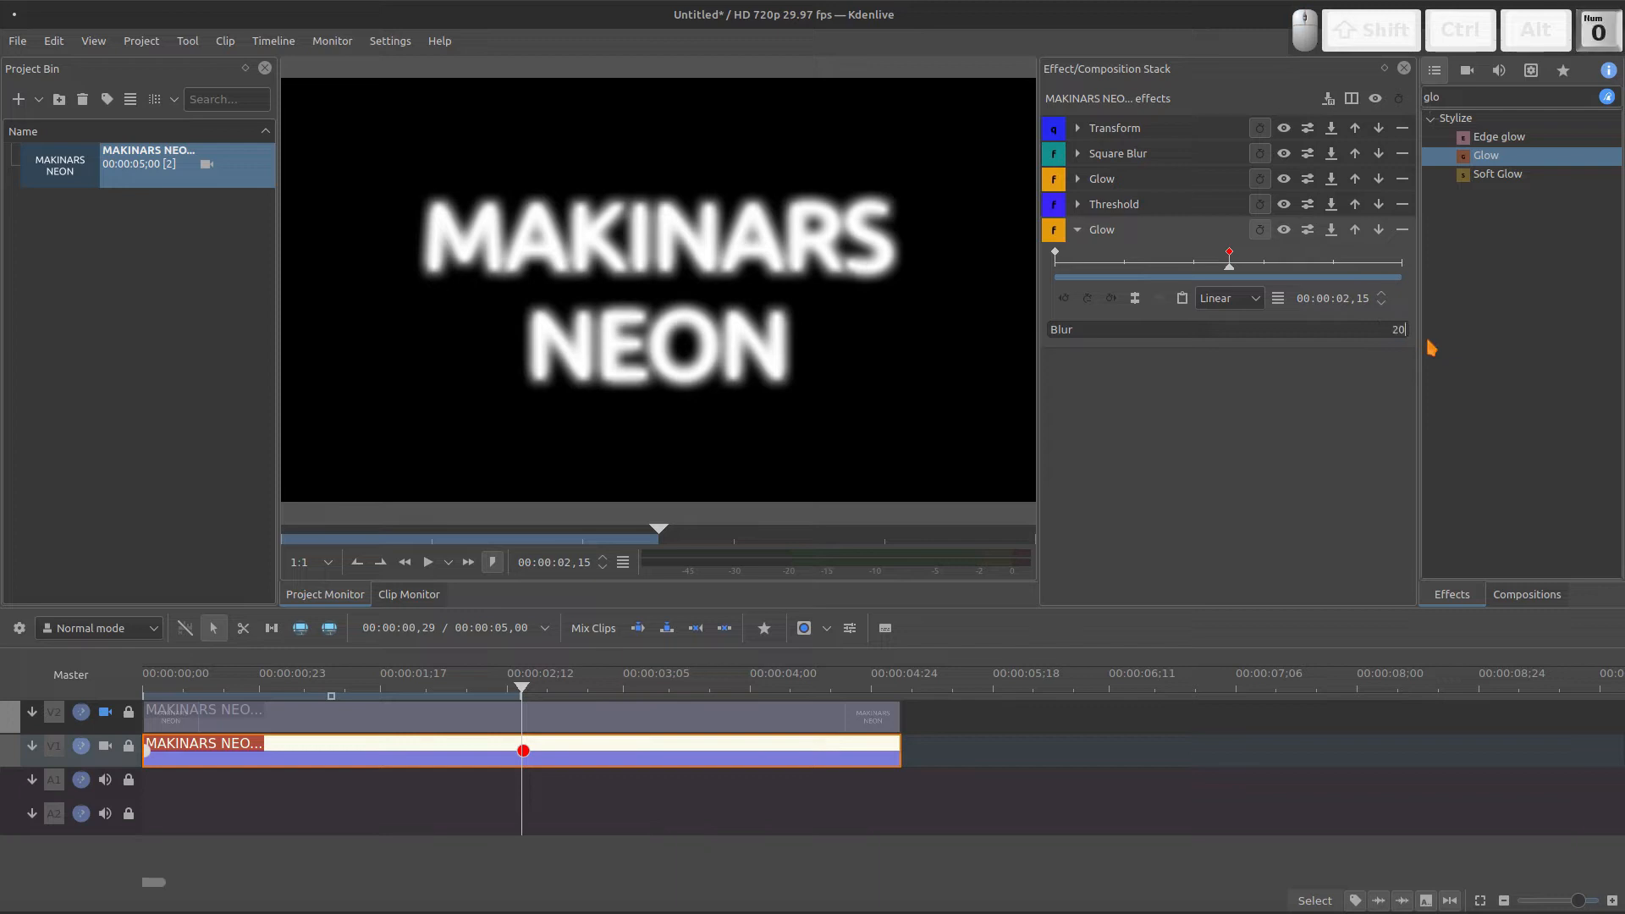
{"action": "key", "text": "Return"}
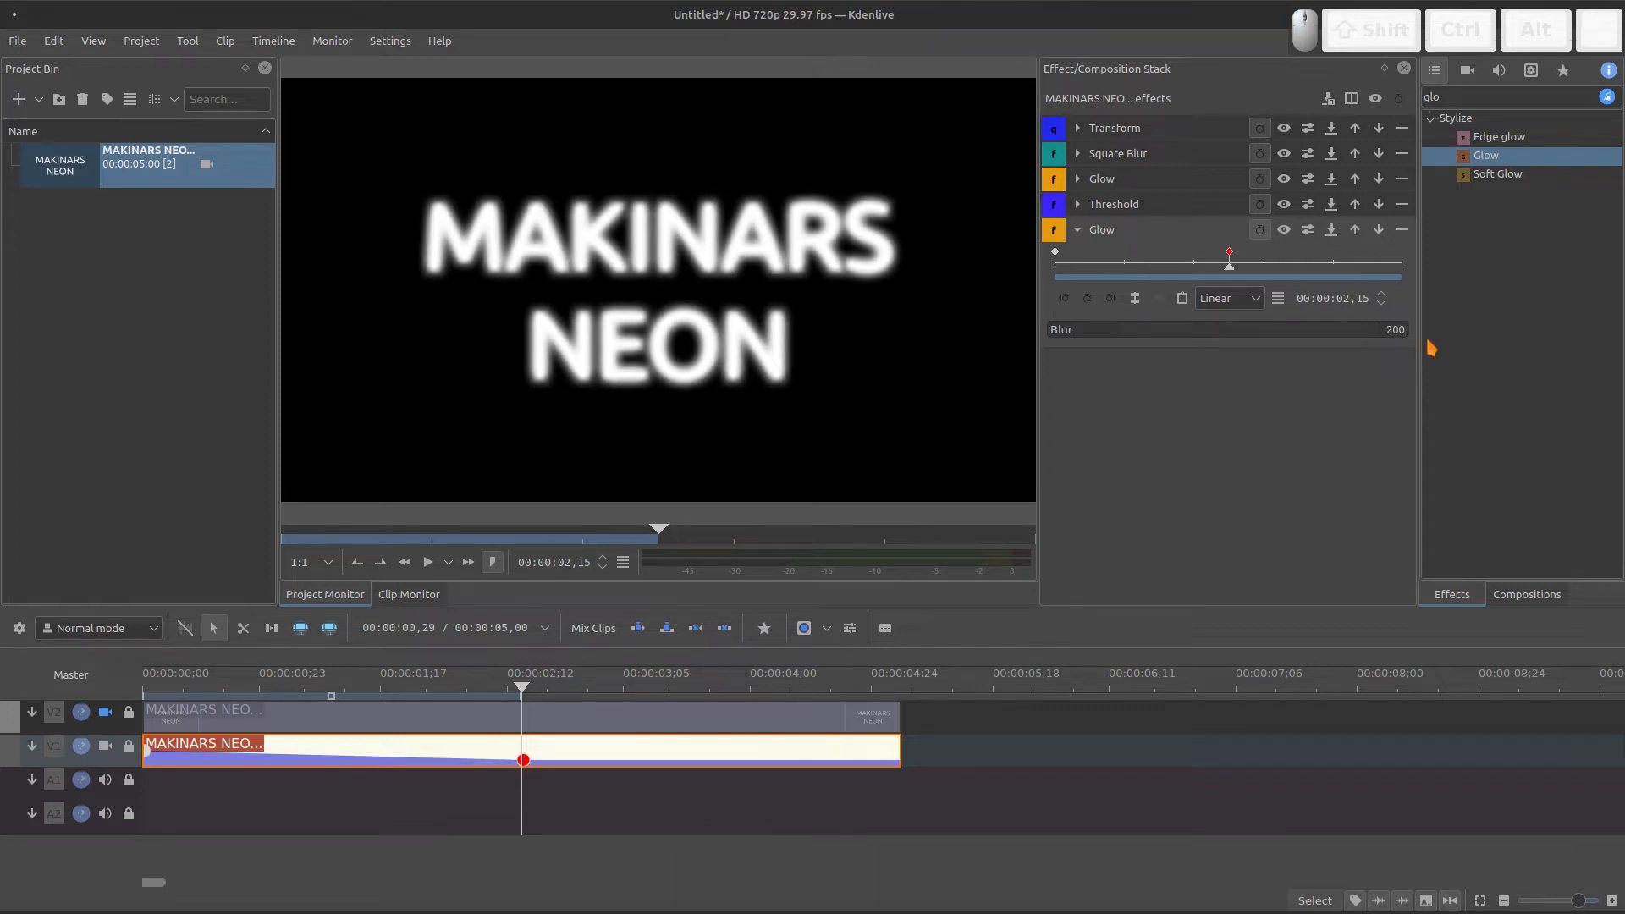
{"action": "left_click_drag", "start_coordinate": [1151, 269], "coordinate": [1230, 327]}
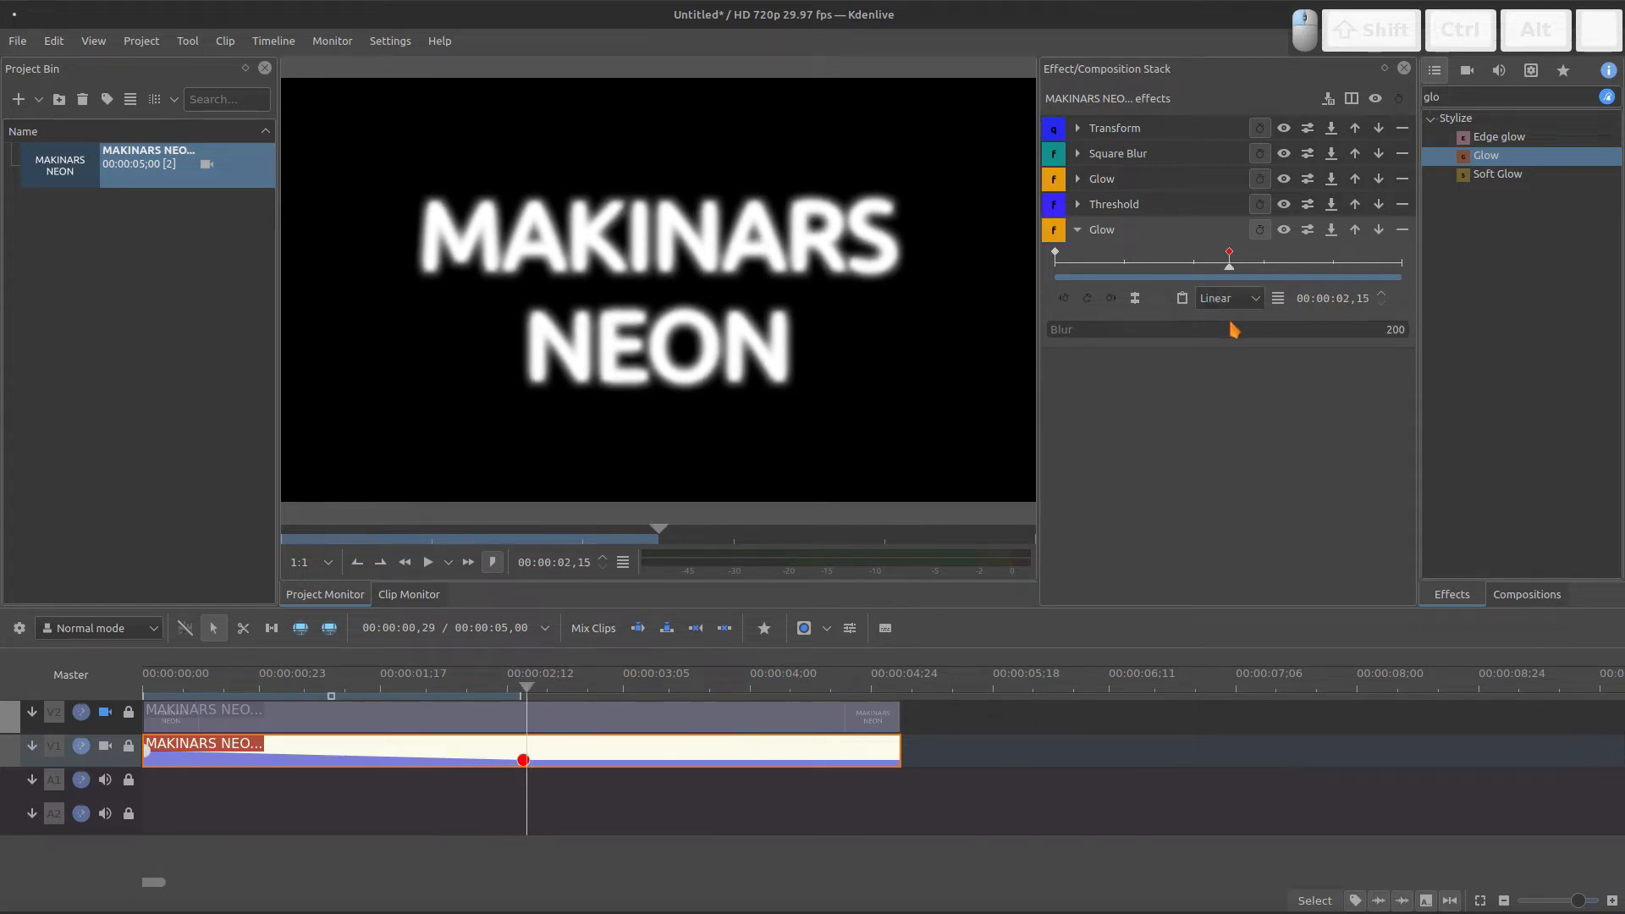
{"action": "left_click", "coordinate": [1077, 229]}
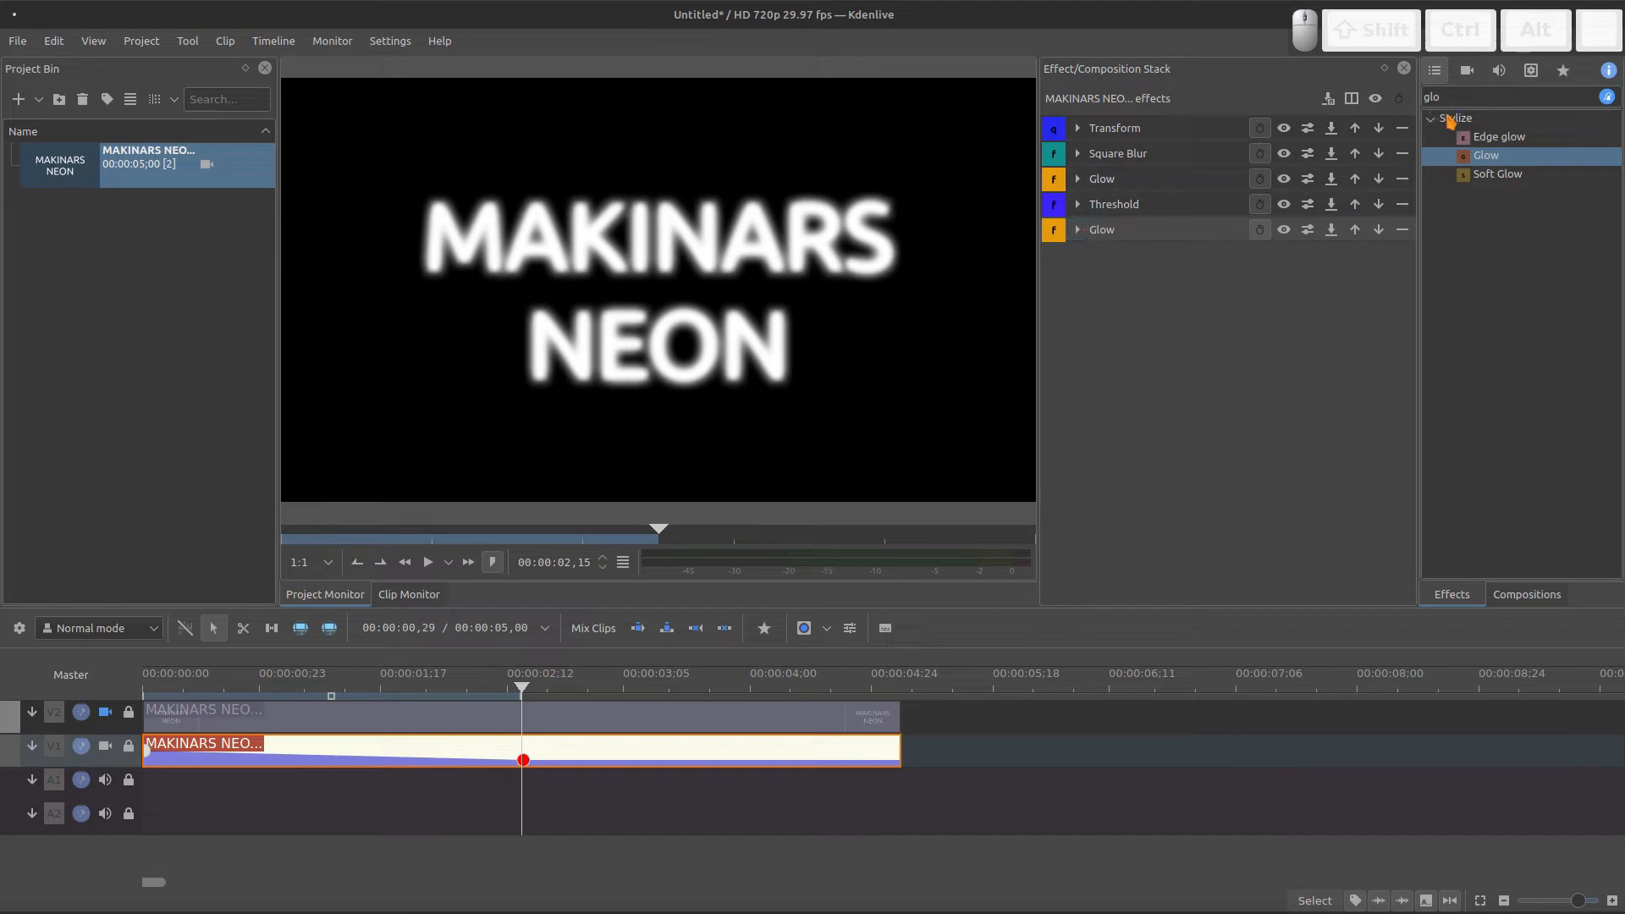
- Add the RGB adjustment effect to the V1 title clip with R 59, G 791 and B 913
{"action": "type", "text": "rgb ad"}
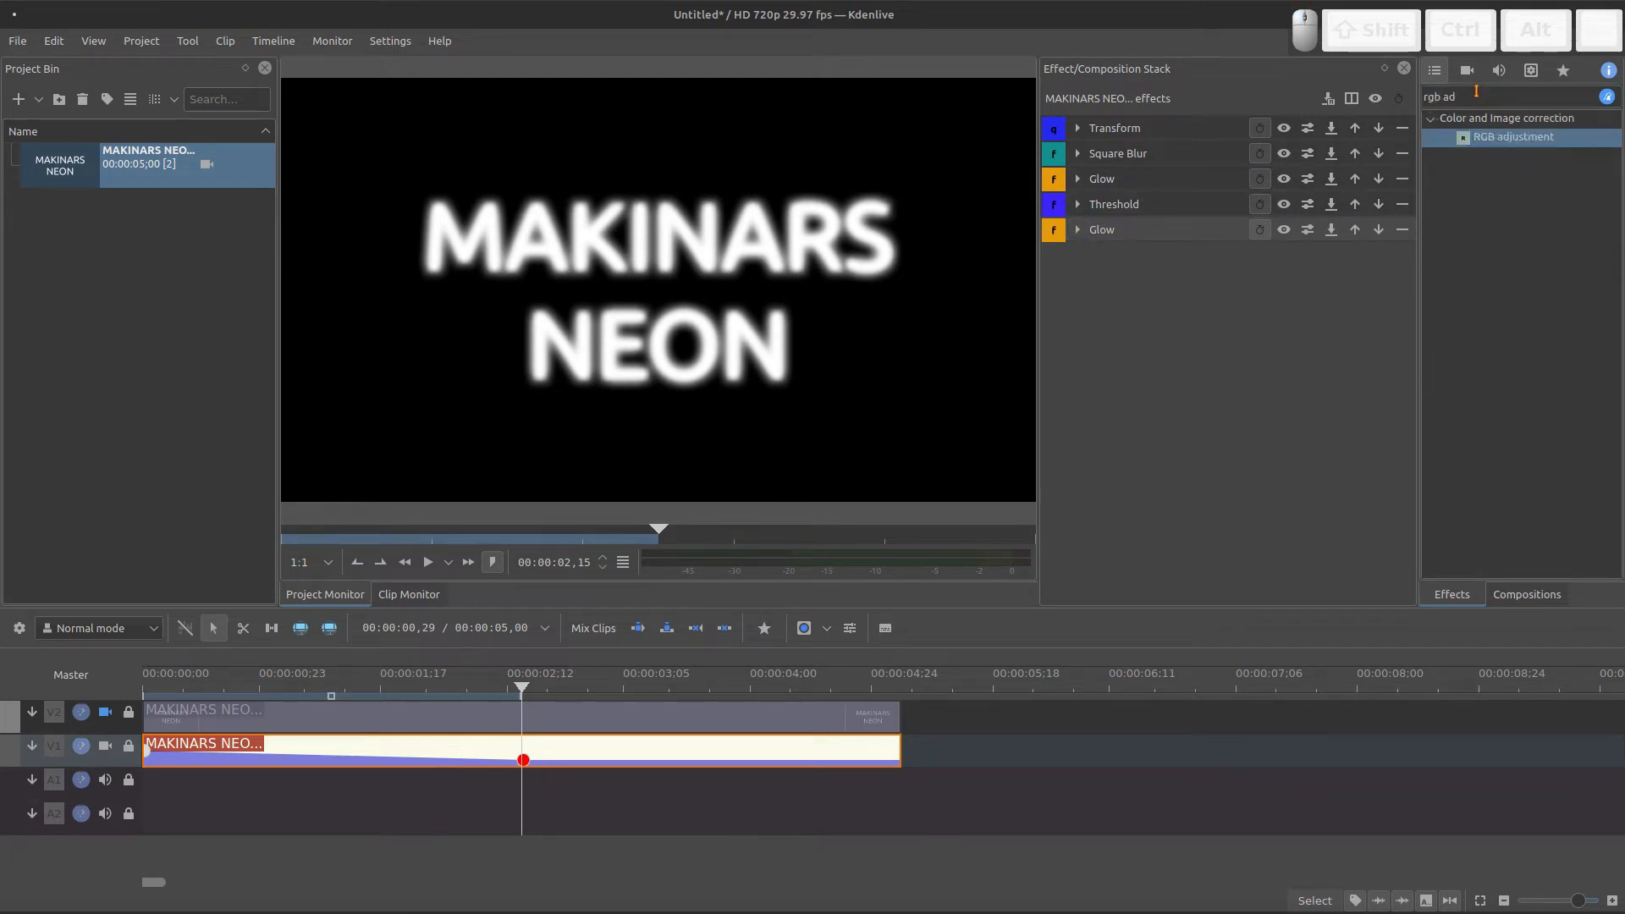
{"action": "left_click_drag", "start_coordinate": [1511, 136], "coordinate": [1380, 227]}
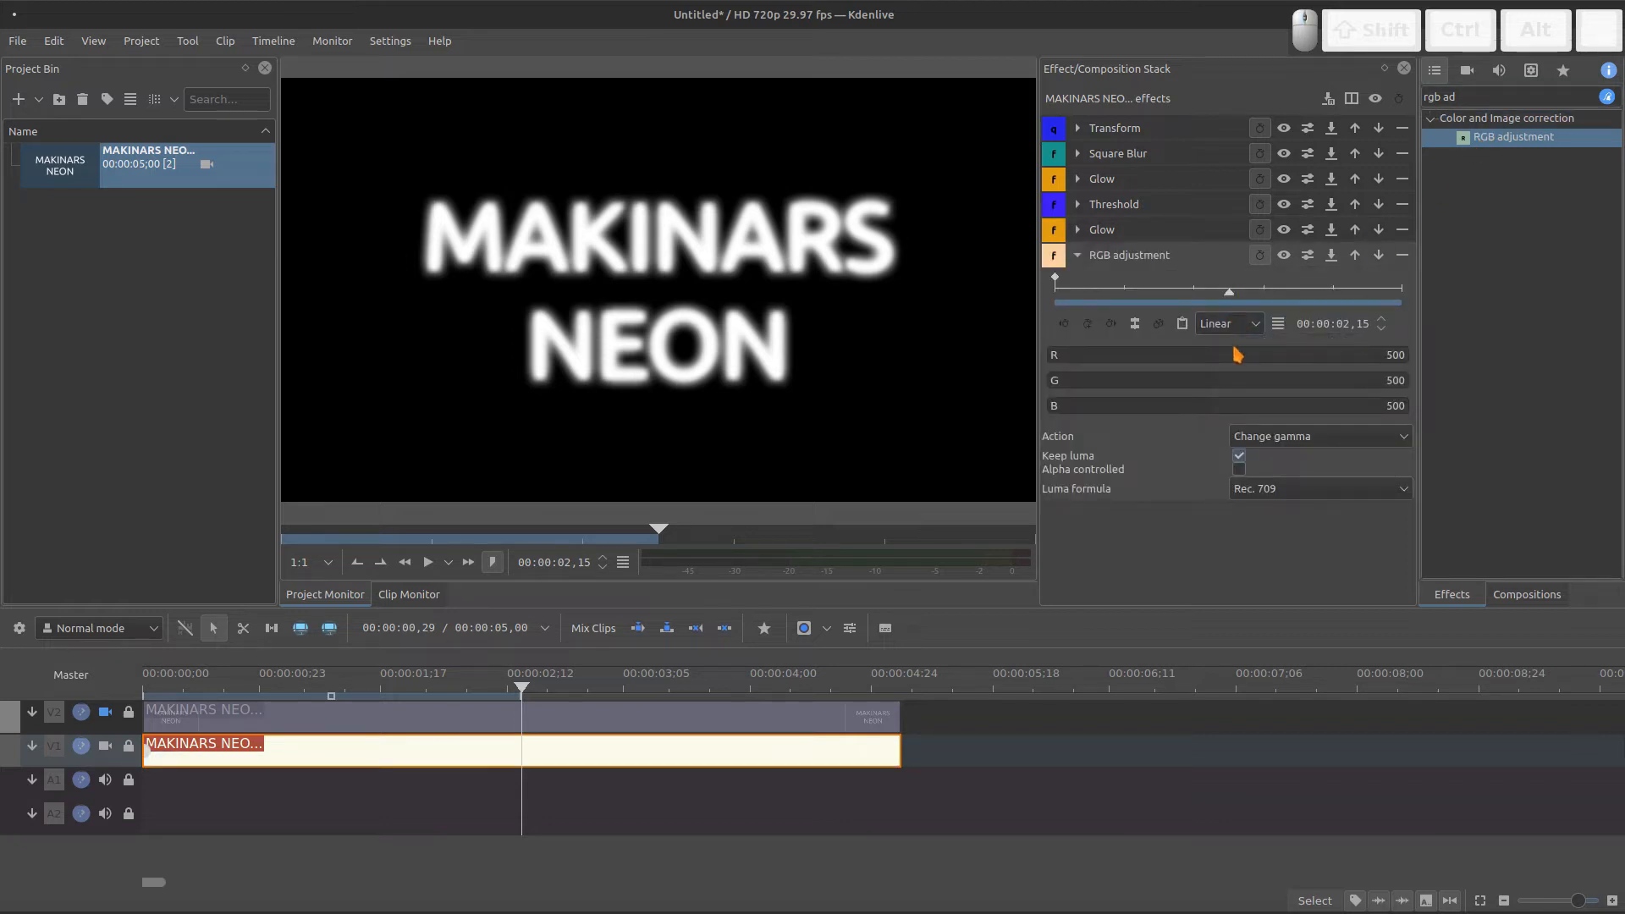
{"action": "left_click_drag", "start_coordinate": [1212, 358], "coordinate": [1069, 357]}
{"action": "left_click_drag", "start_coordinate": [1219, 383], "coordinate": [1352, 397]}
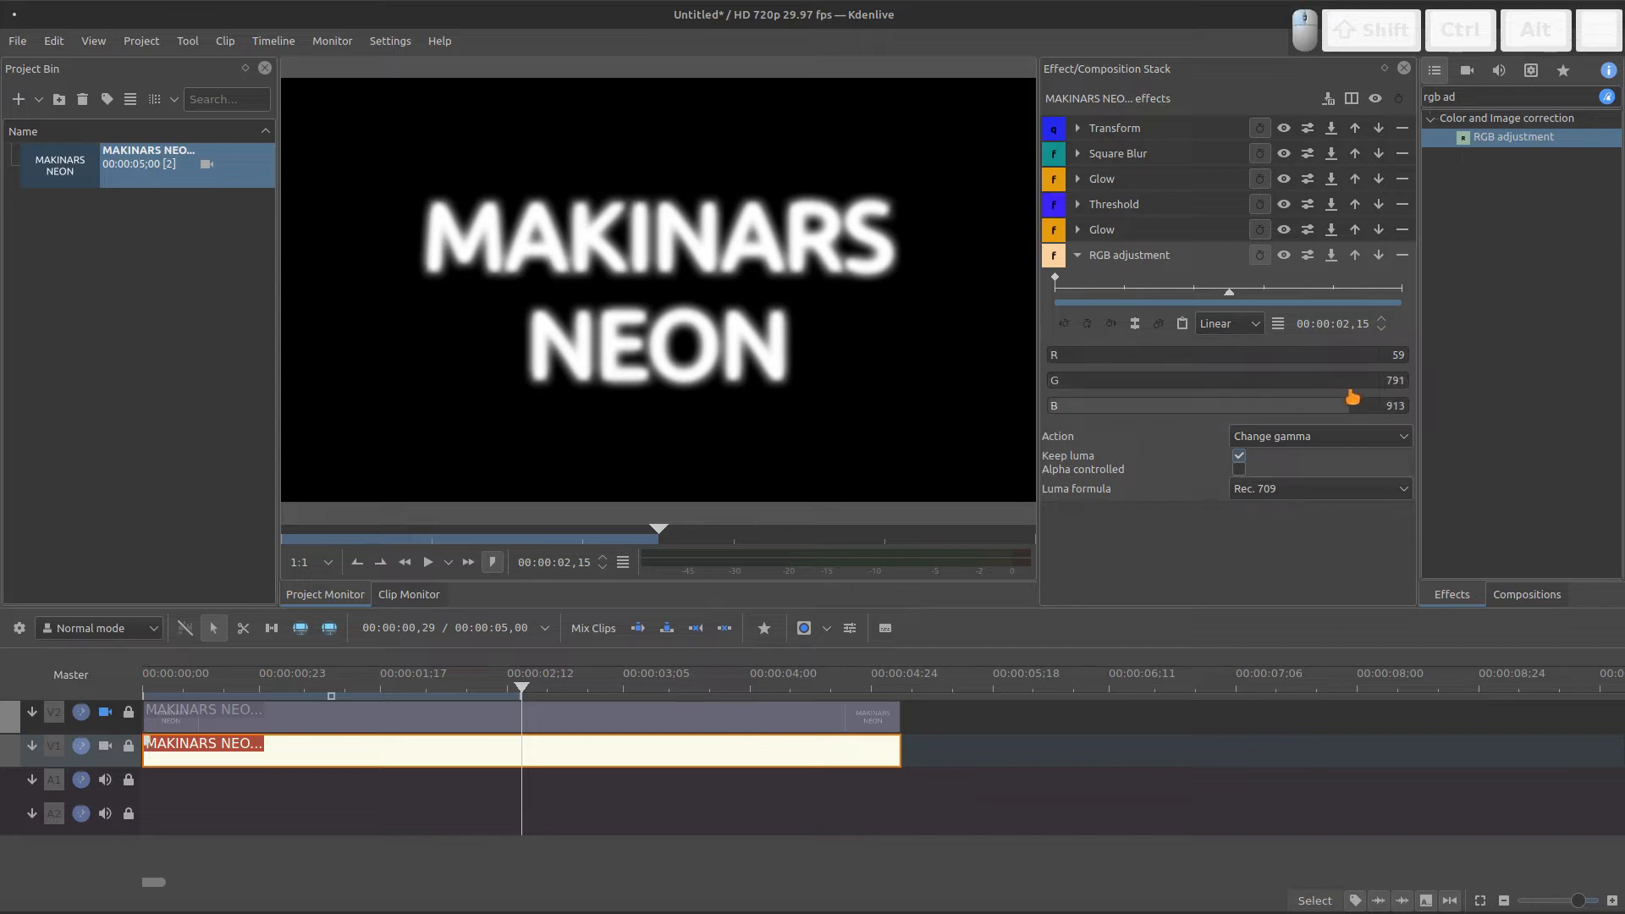
- Set the RGB adjustment action to Multiply with R 1000, G 0 and B 1000, and show track V2 again
{"action": "left_click", "coordinate": [1269, 441]}
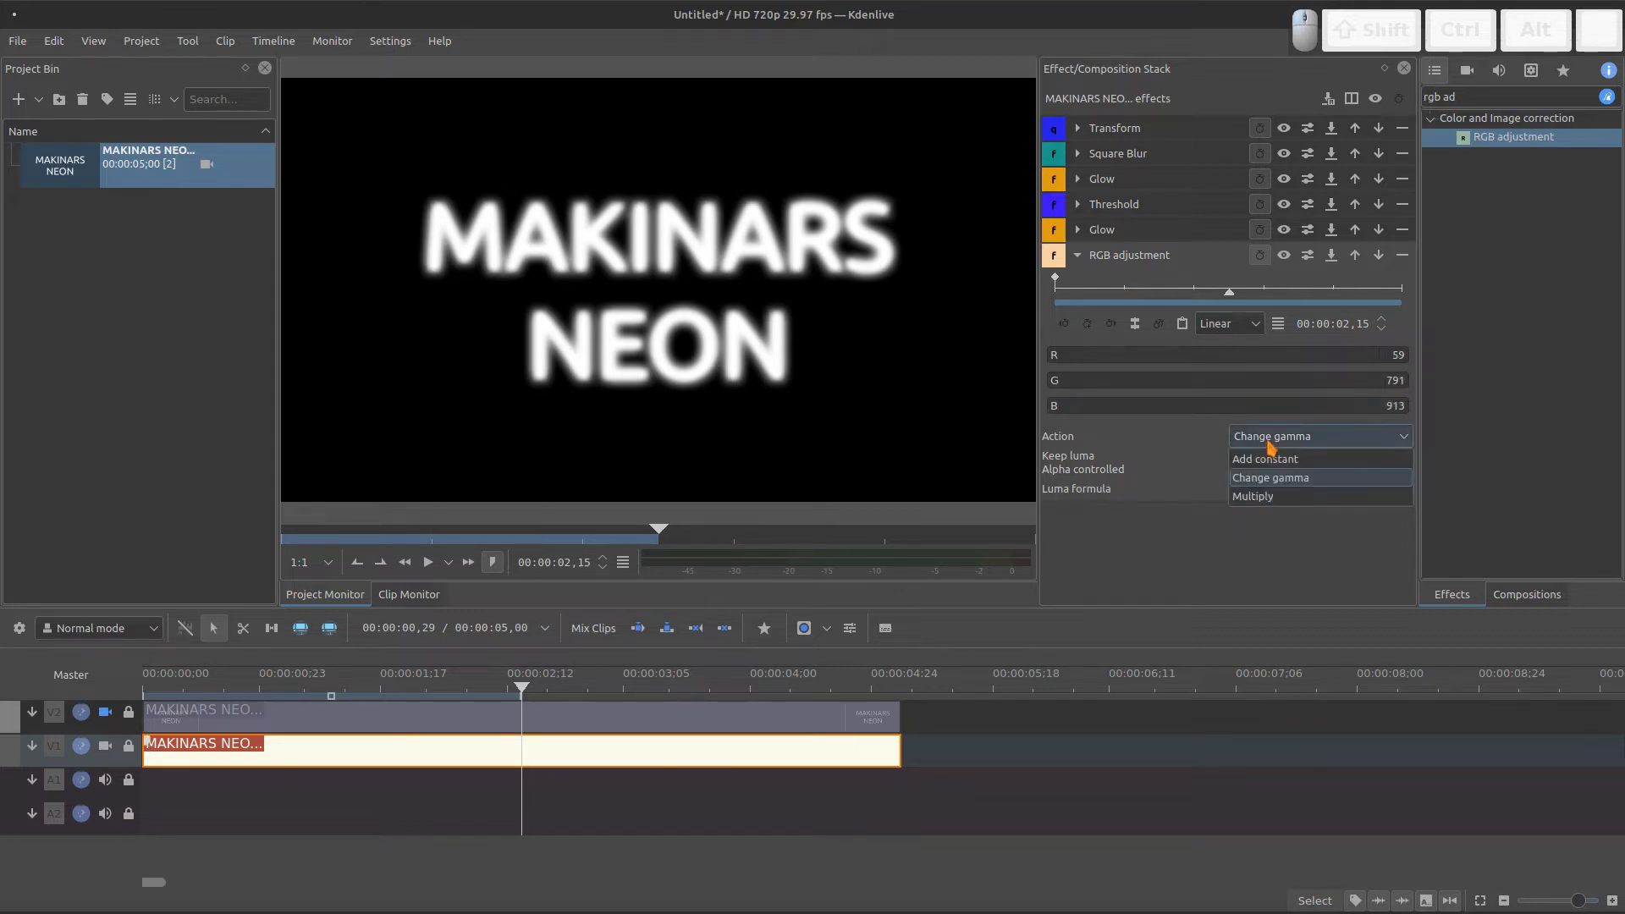
{"action": "left_click", "coordinate": [1262, 496]}
{"action": "mouse_move", "coordinate": [1349, 406]}
{"action": "left_mouse_down"}
{"action": "mouse_move", "coordinate": [1363, 404]}
{"action": "mouse_move", "coordinate": [1213, 398]}
{"action": "mouse_move", "coordinate": [1332, 391]}
{"action": "left_mouse_up"}
{"action": "left_click_drag", "start_coordinate": [1101, 370], "coordinate": [1144, 379]}
{"action": "left_click_drag", "start_coordinate": [1369, 406], "coordinate": [1274, 410]}
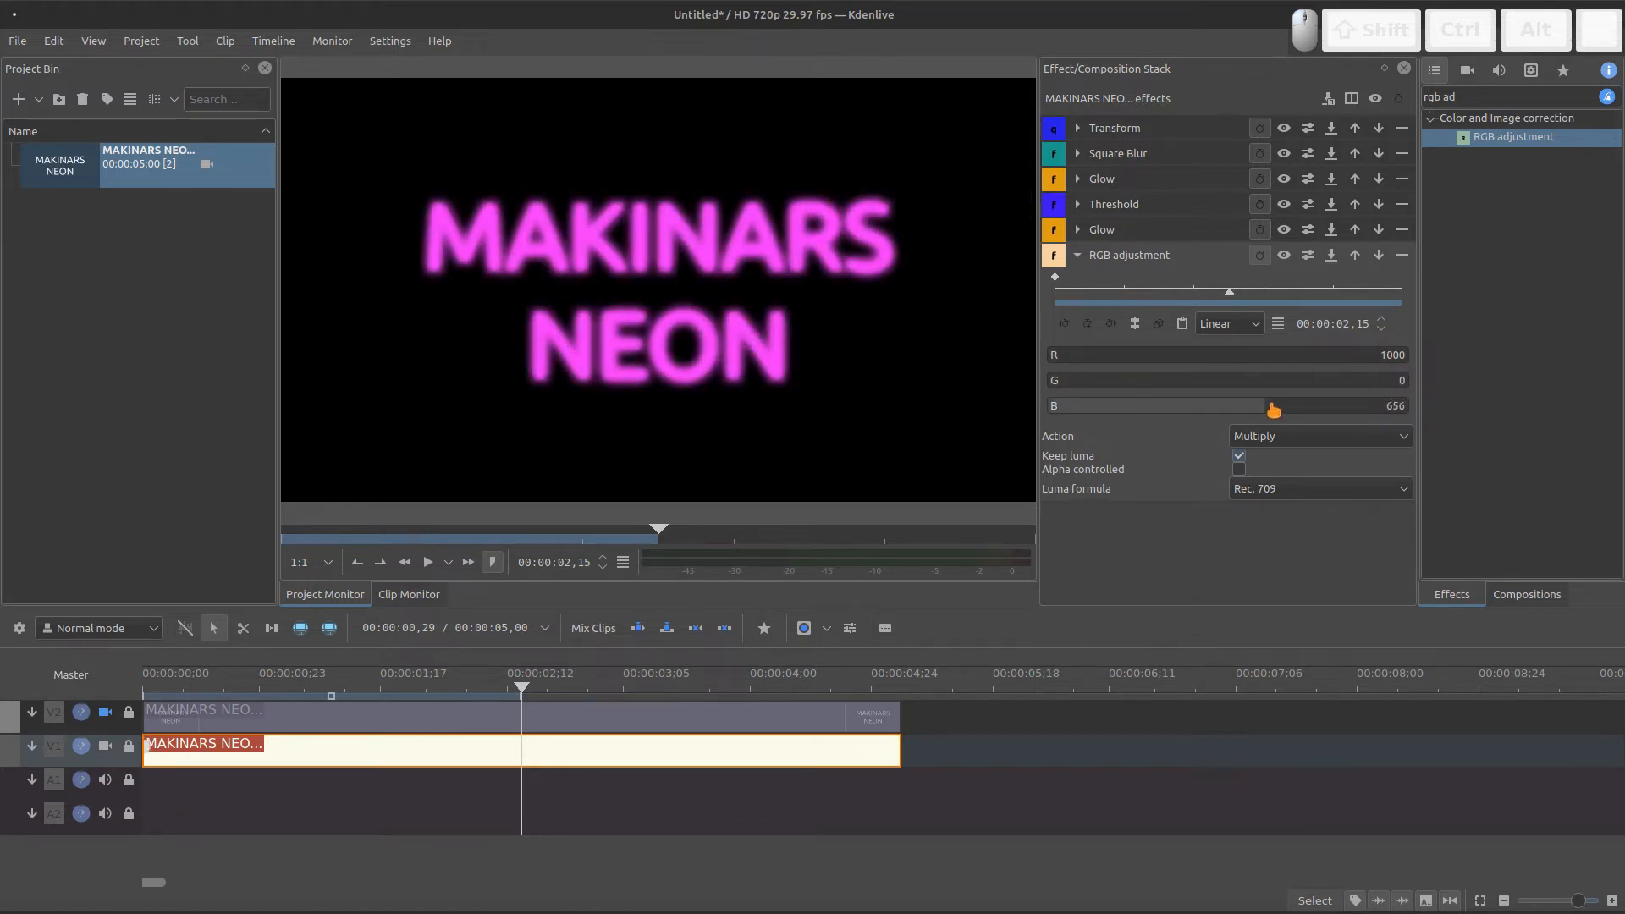
{"action": "double_click", "coordinate": [1274, 410]}
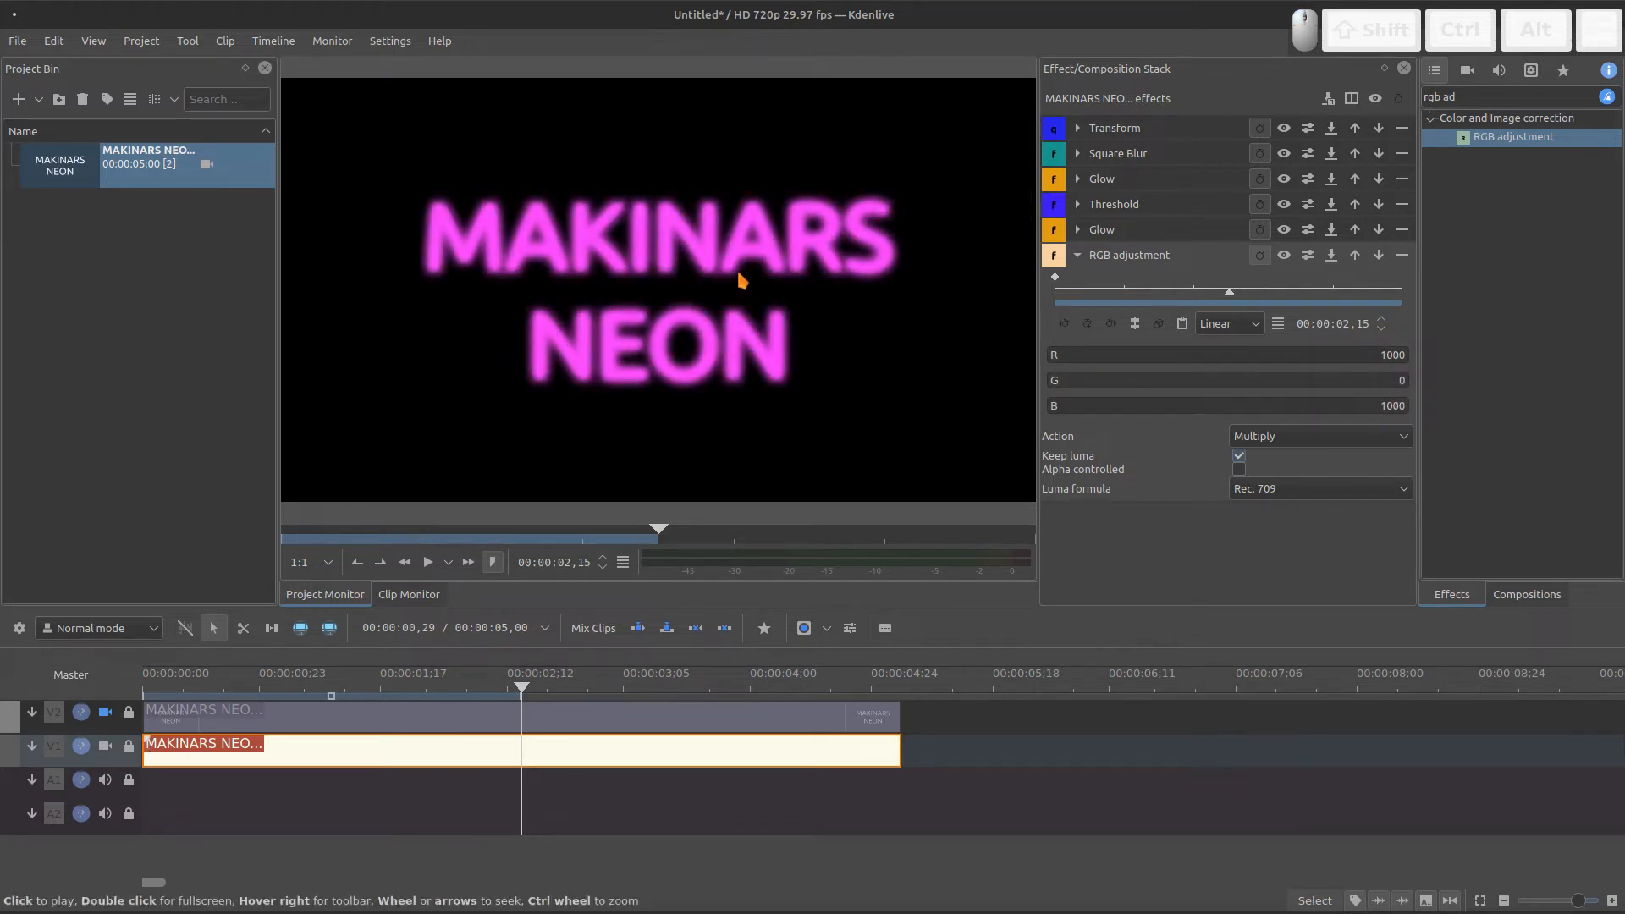
{"action": "left_click", "coordinate": [106, 713]}
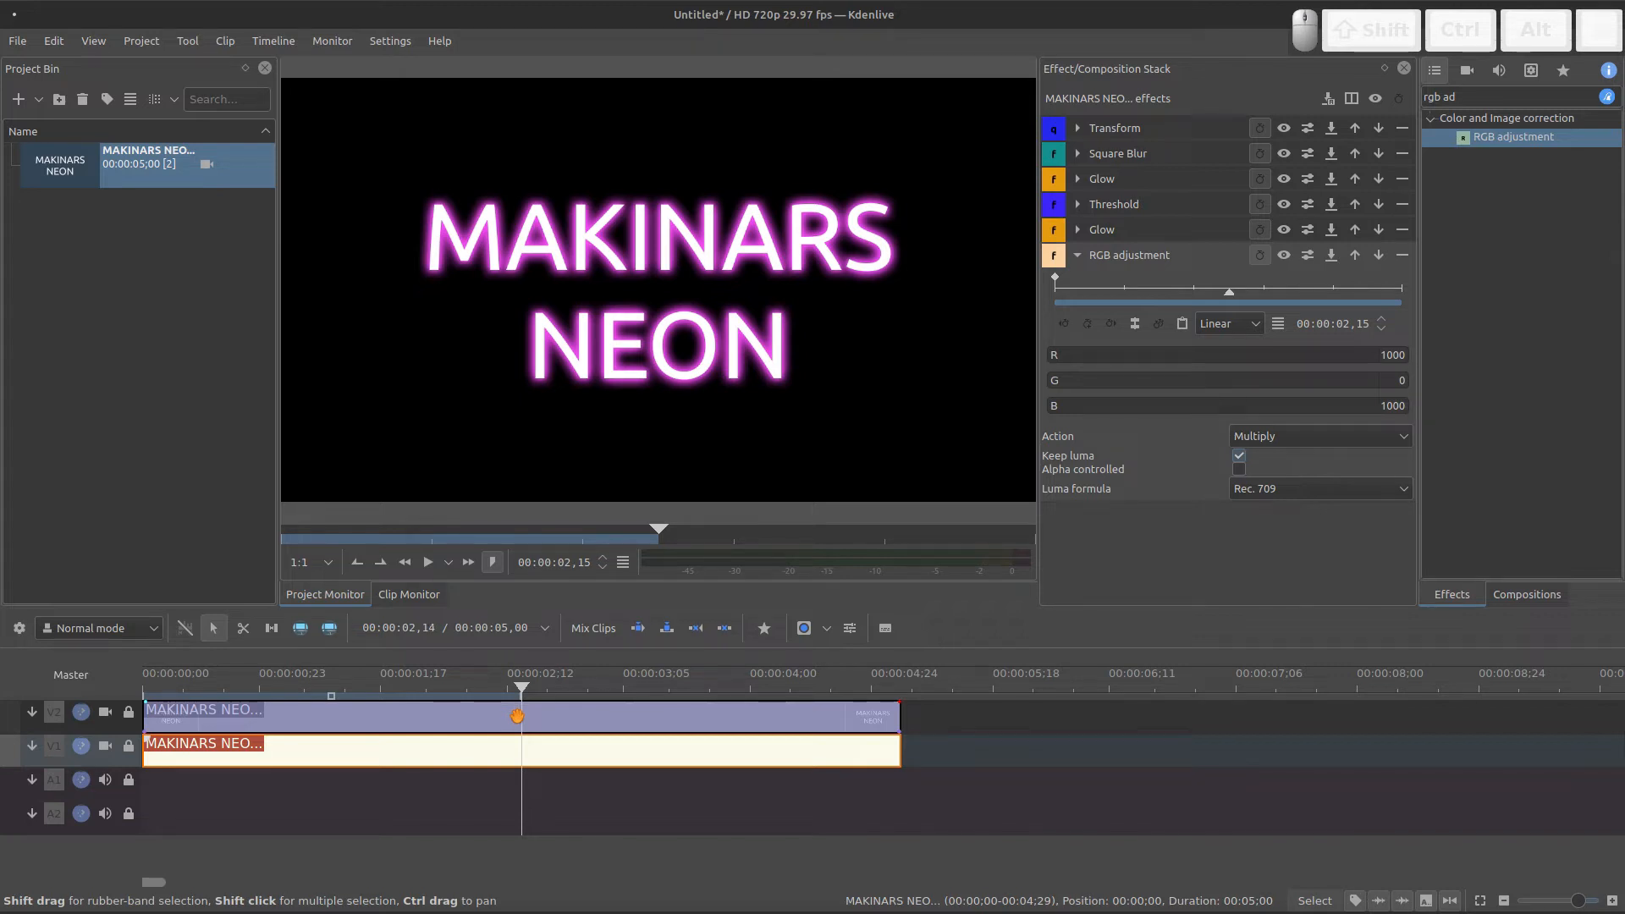
- Create a white color clip named "Light" with a duration of 00:00:05,00 in the project bin
{"action": "right_click", "coordinate": [150, 339]}
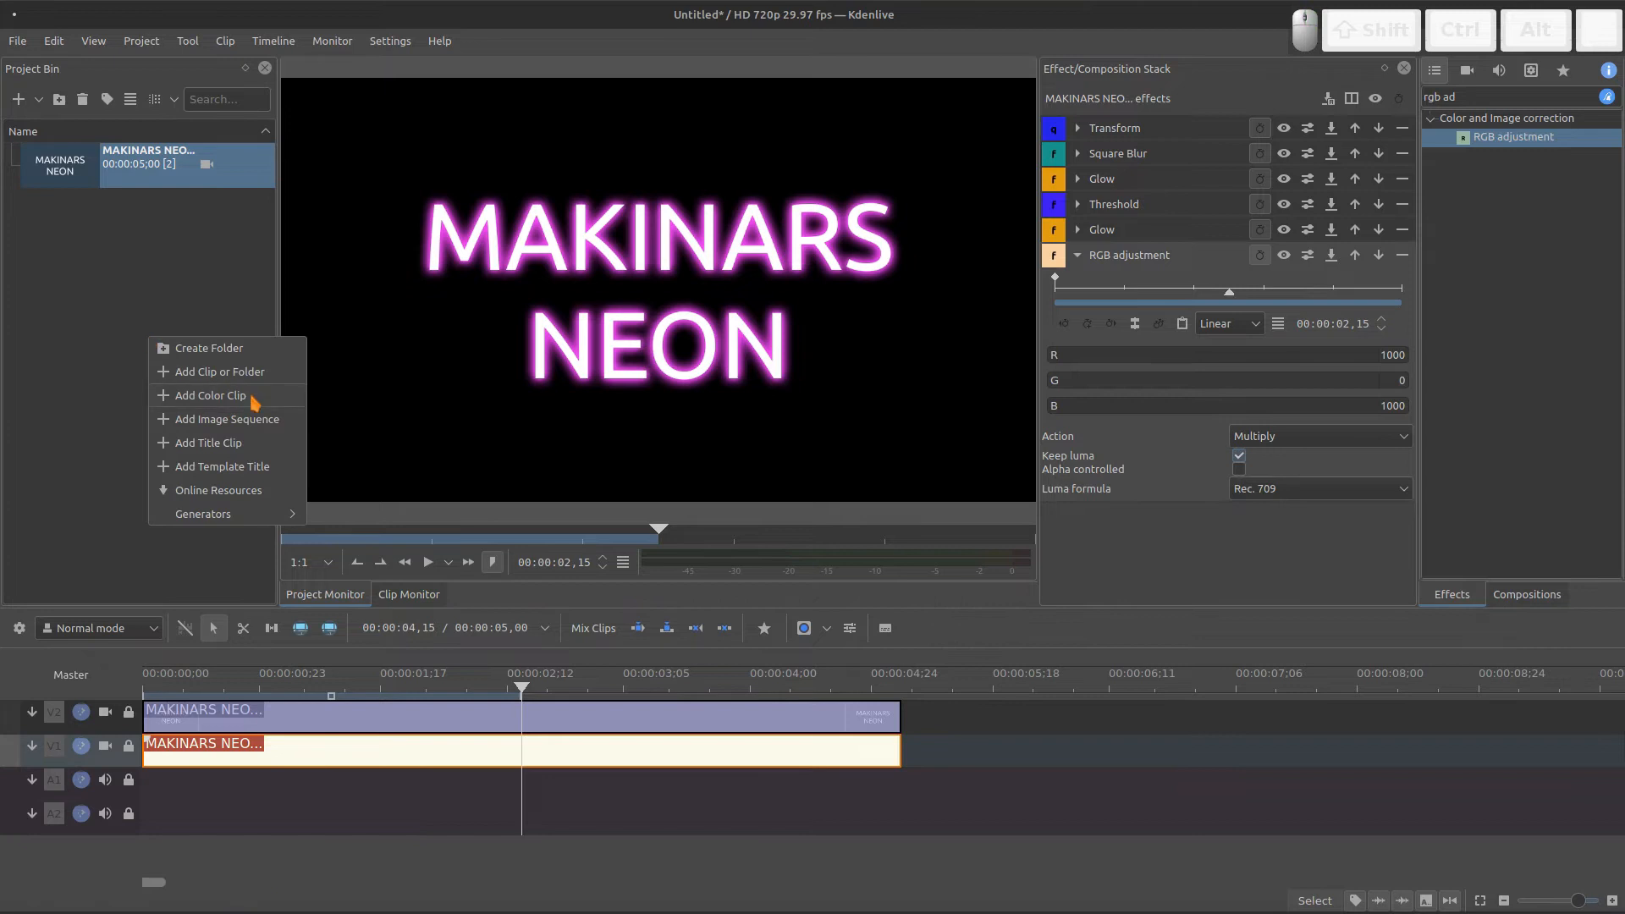
{"action": "left_click", "coordinate": [268, 396]}
{"action": "left_click_drag", "start_coordinate": [845, 395], "coordinate": [730, 395]}
{"action": "type", "text": "Light"}
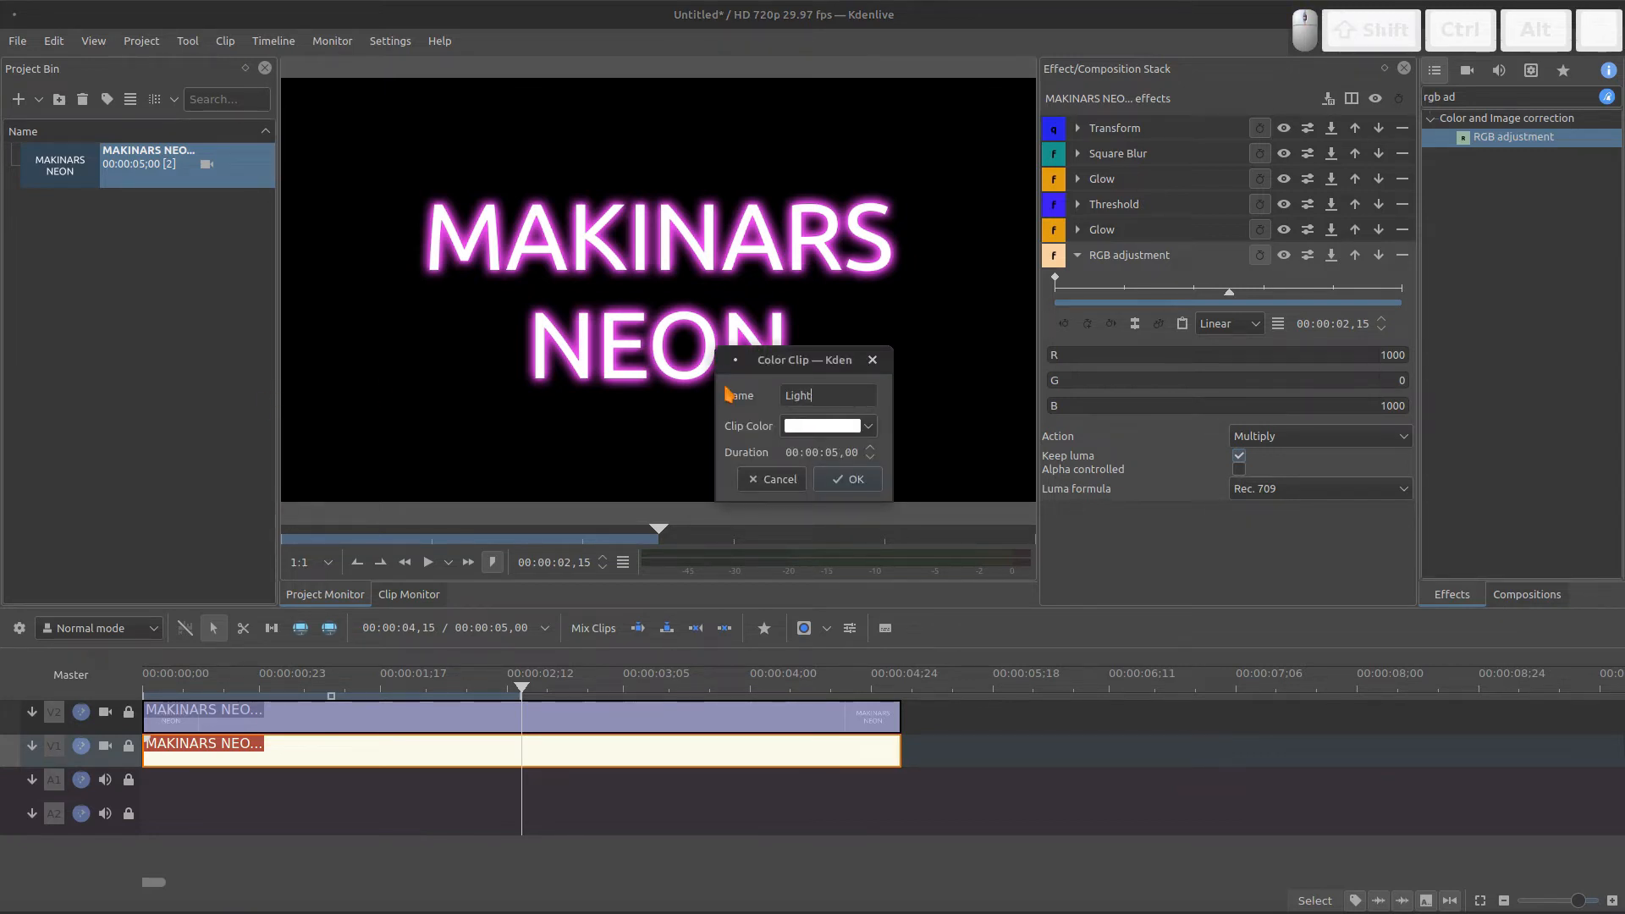
{"action": "key", "text": "Return"}
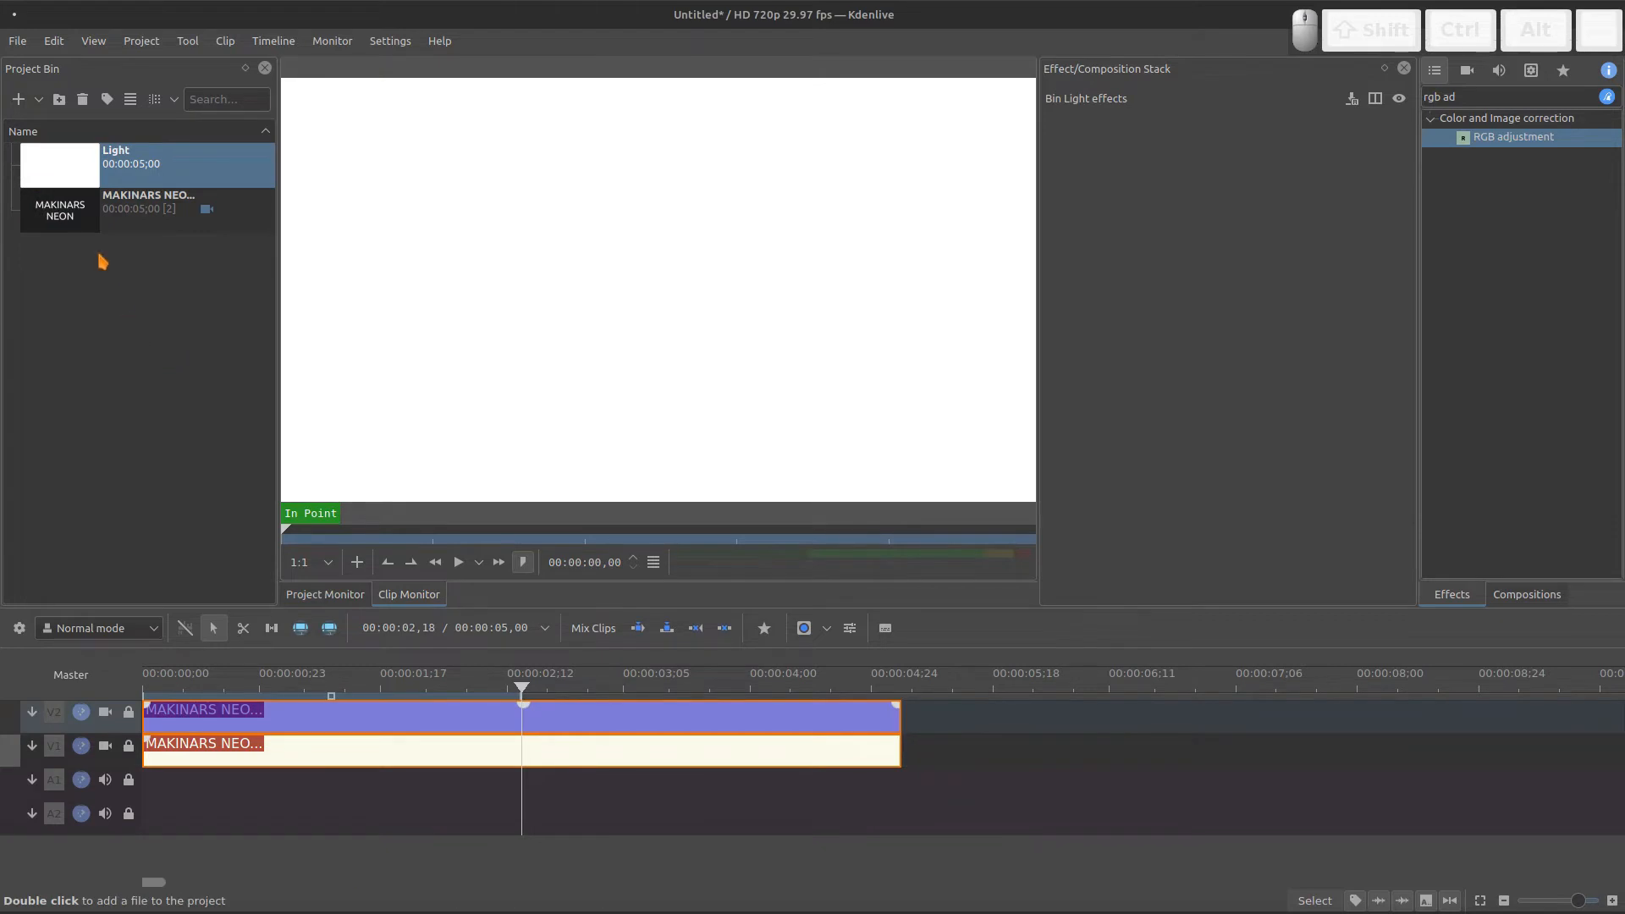
- Place the Light clip on V2 shortly after the title clip, cut it at 00:00:06,00 and delete the part behind the cut
{"action": "left_click_drag", "start_coordinate": [144, 165], "coordinate": [939, 717]}
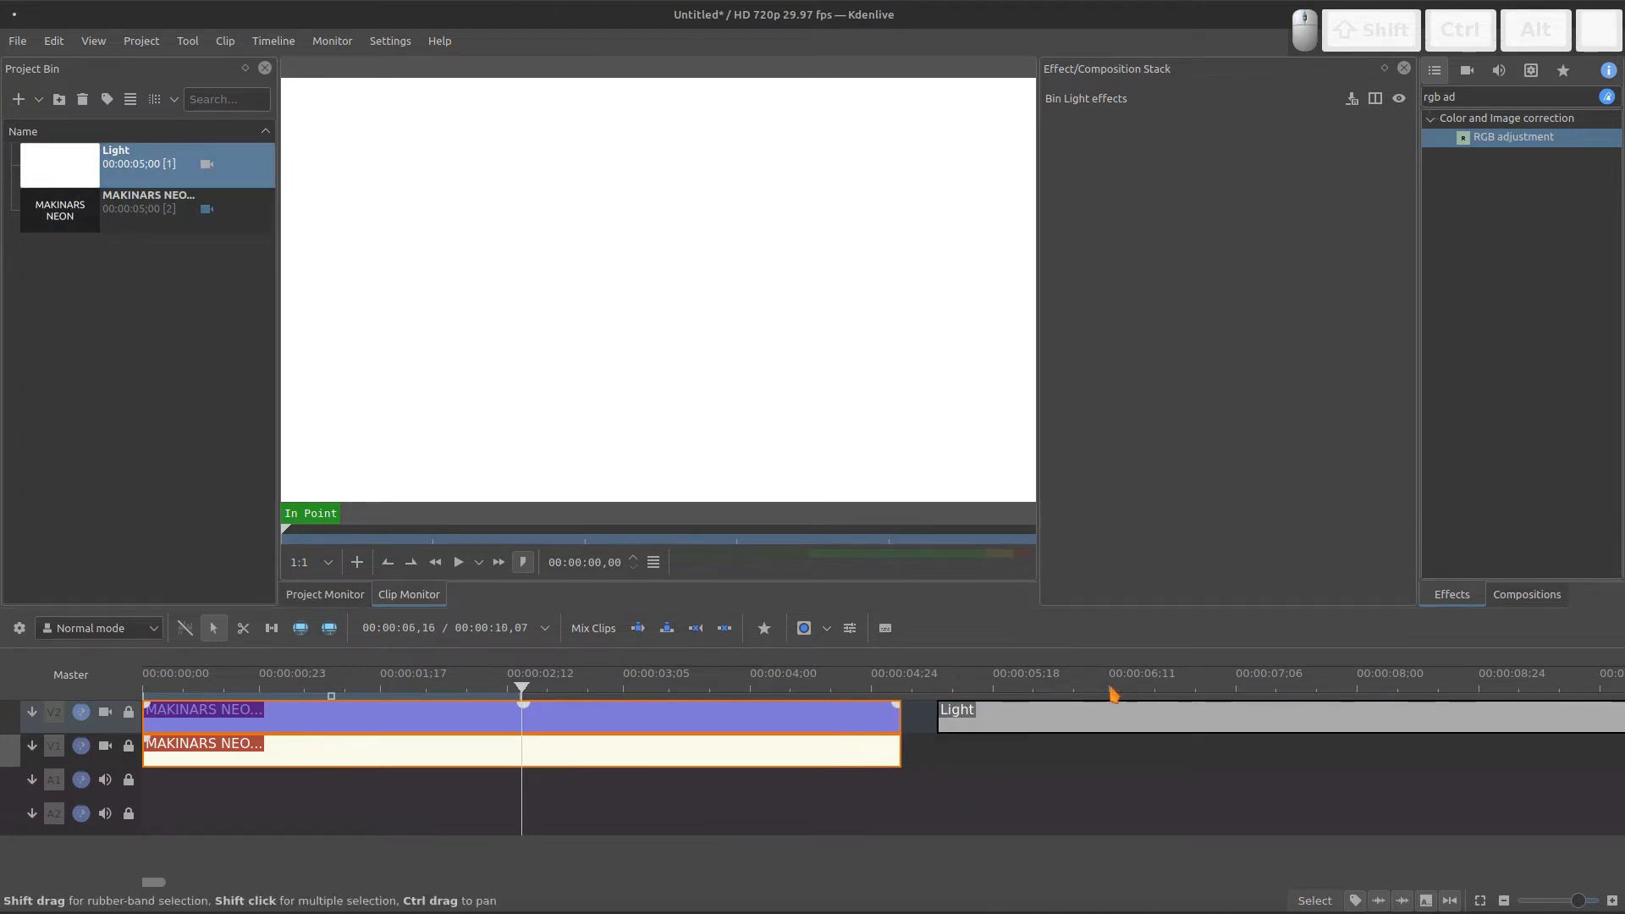
{"action": "left_click", "coordinate": [1056, 694]}
{"action": "key", "text": "shift+r"}
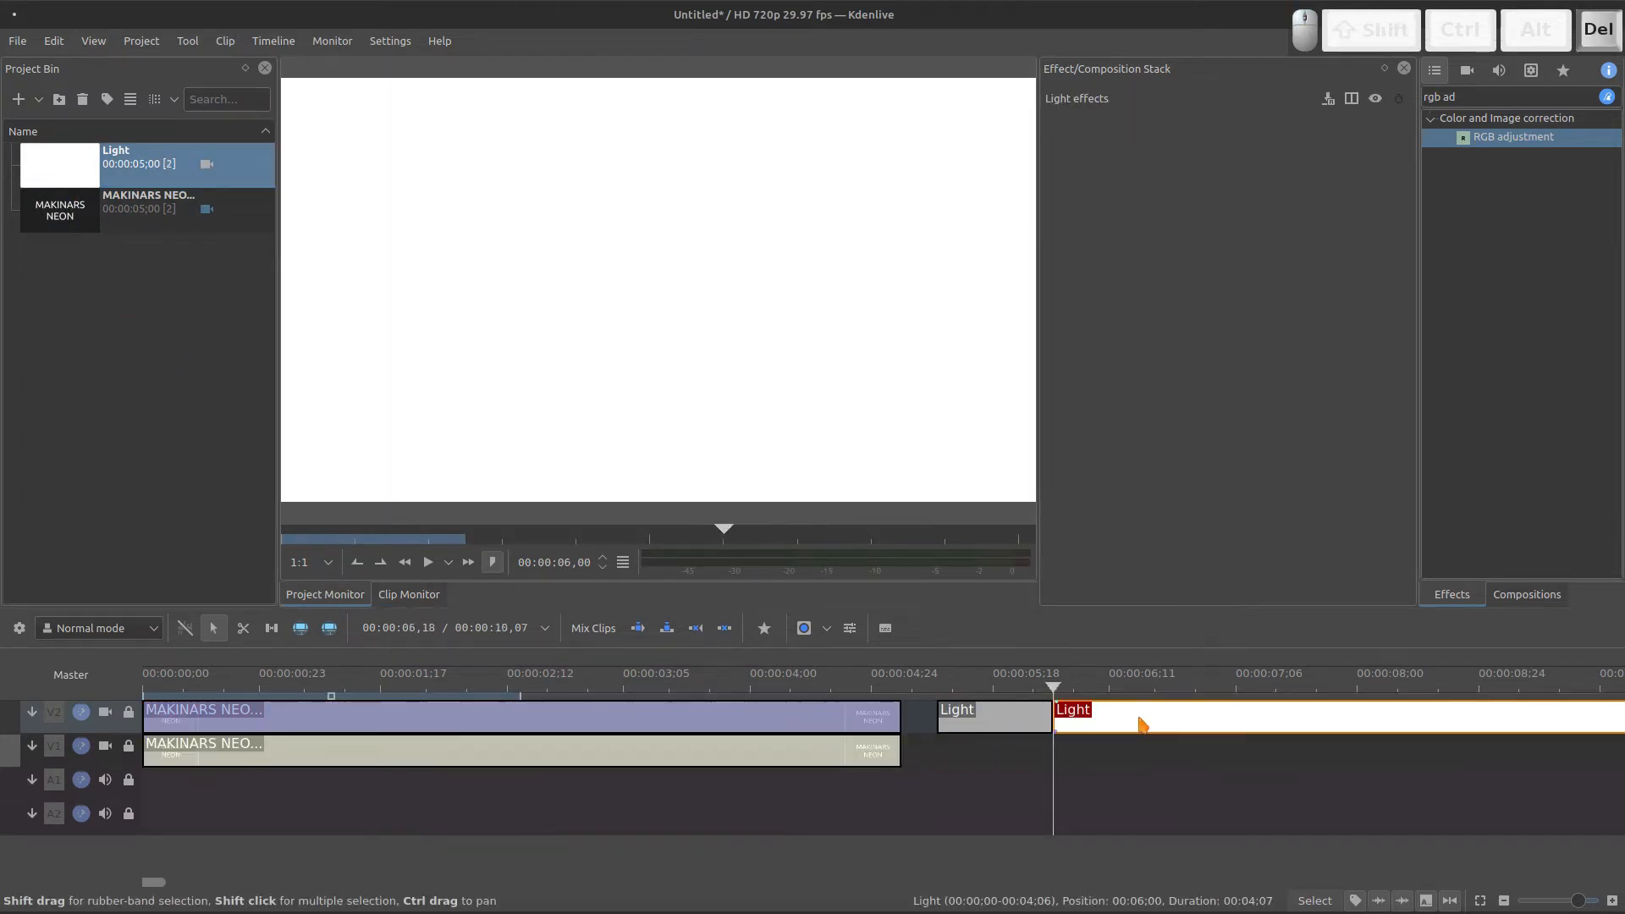
{"action": "key", "text": "Delete"}
- Set the duration of the Light clip on V2 to 00:00:00,10
{"action": "left_click", "coordinate": [1001, 726]}
{"action": "right_click", "coordinate": [1002, 726]}
{"action": "mouse_move", "coordinate": [1001, 724]}
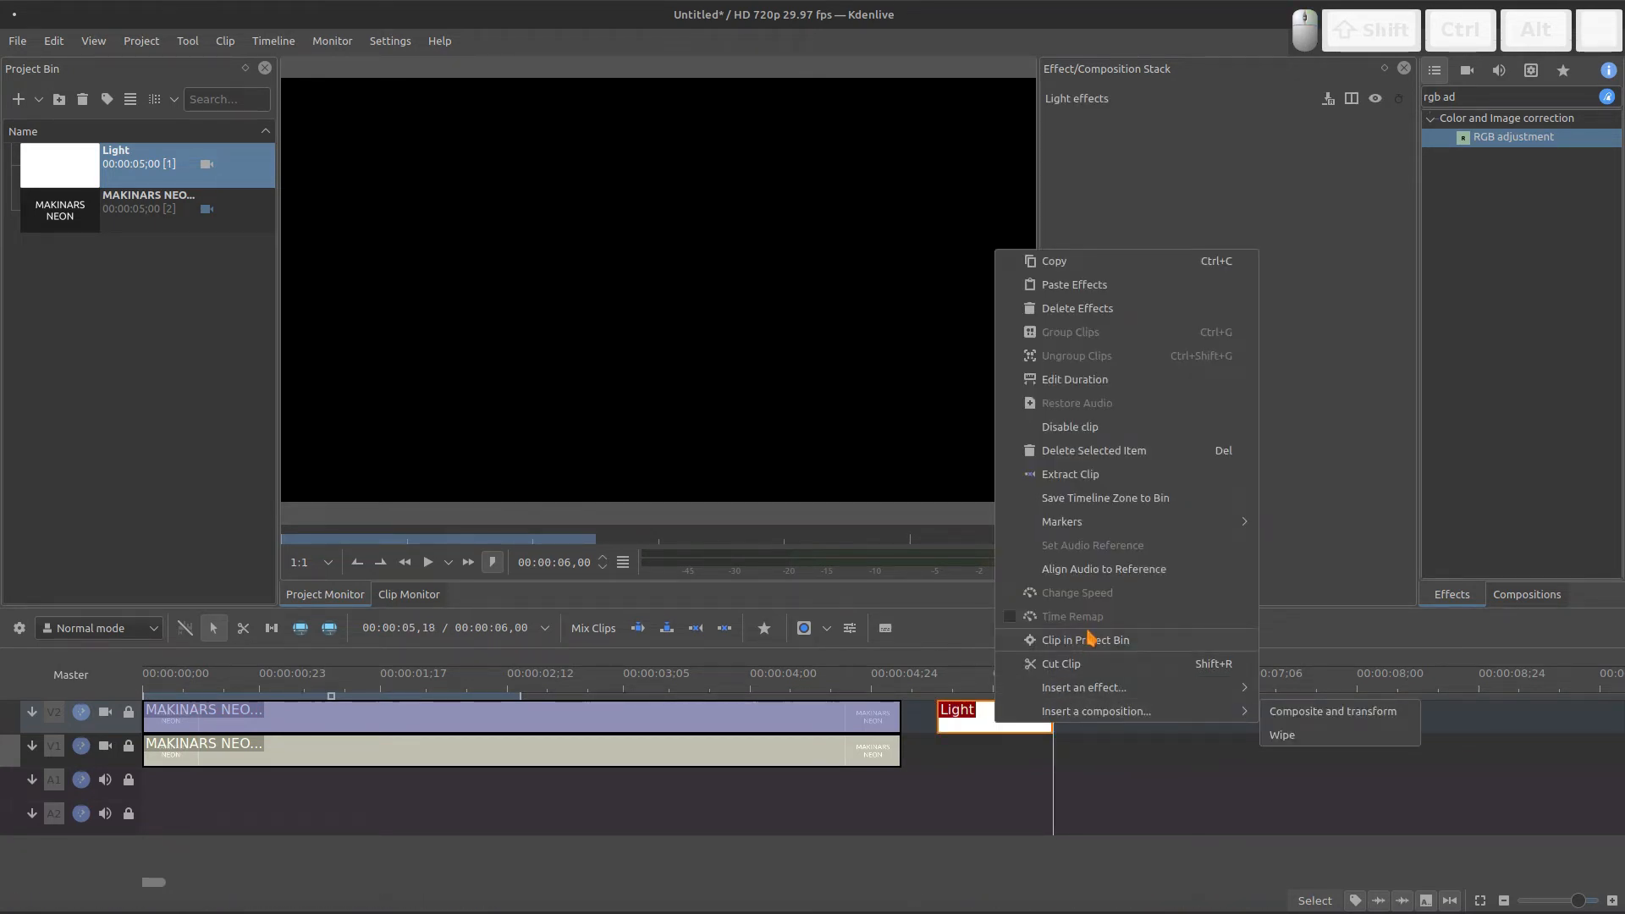
{"action": "left_click", "coordinate": [1092, 379]}
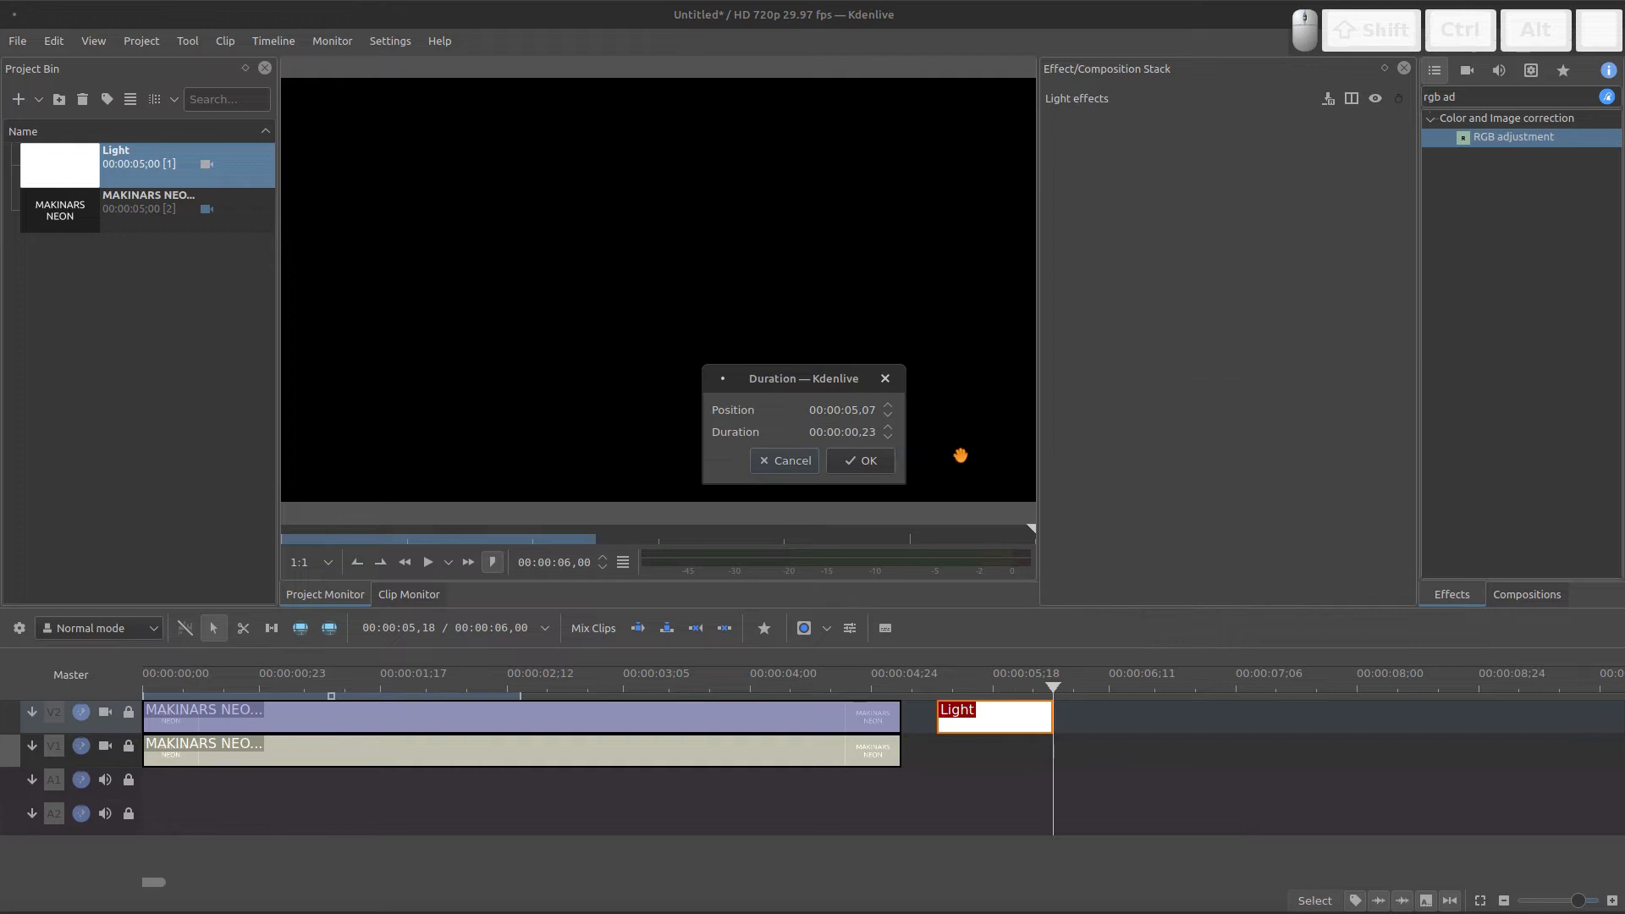
{"action": "left_click", "coordinate": [867, 433]}
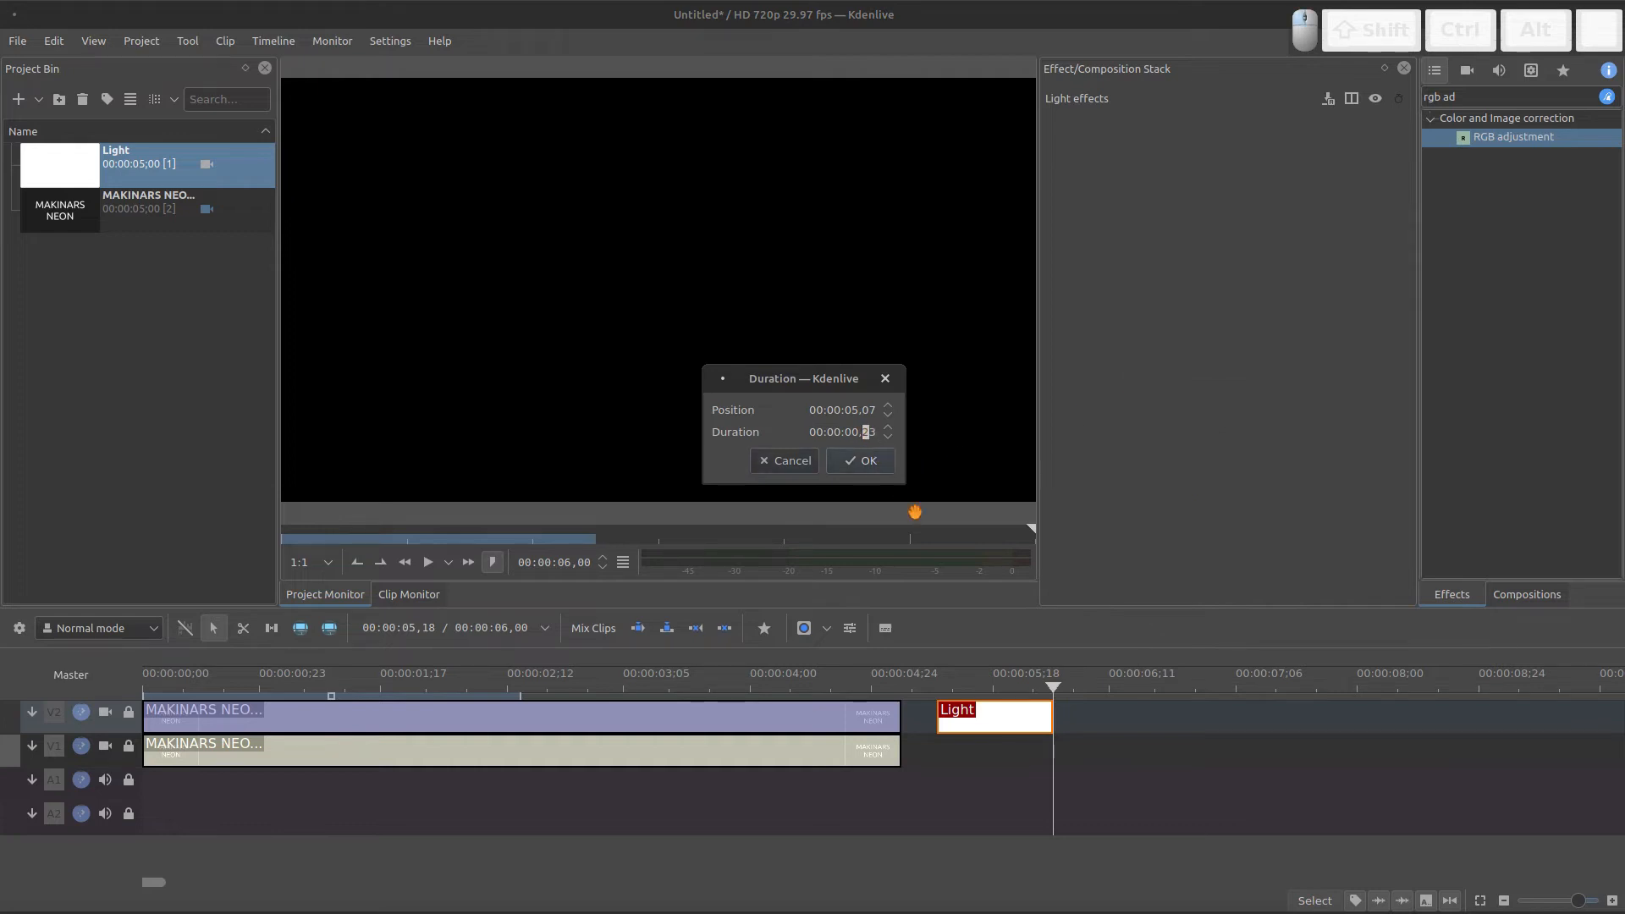
{"action": "type", "text": "10"}
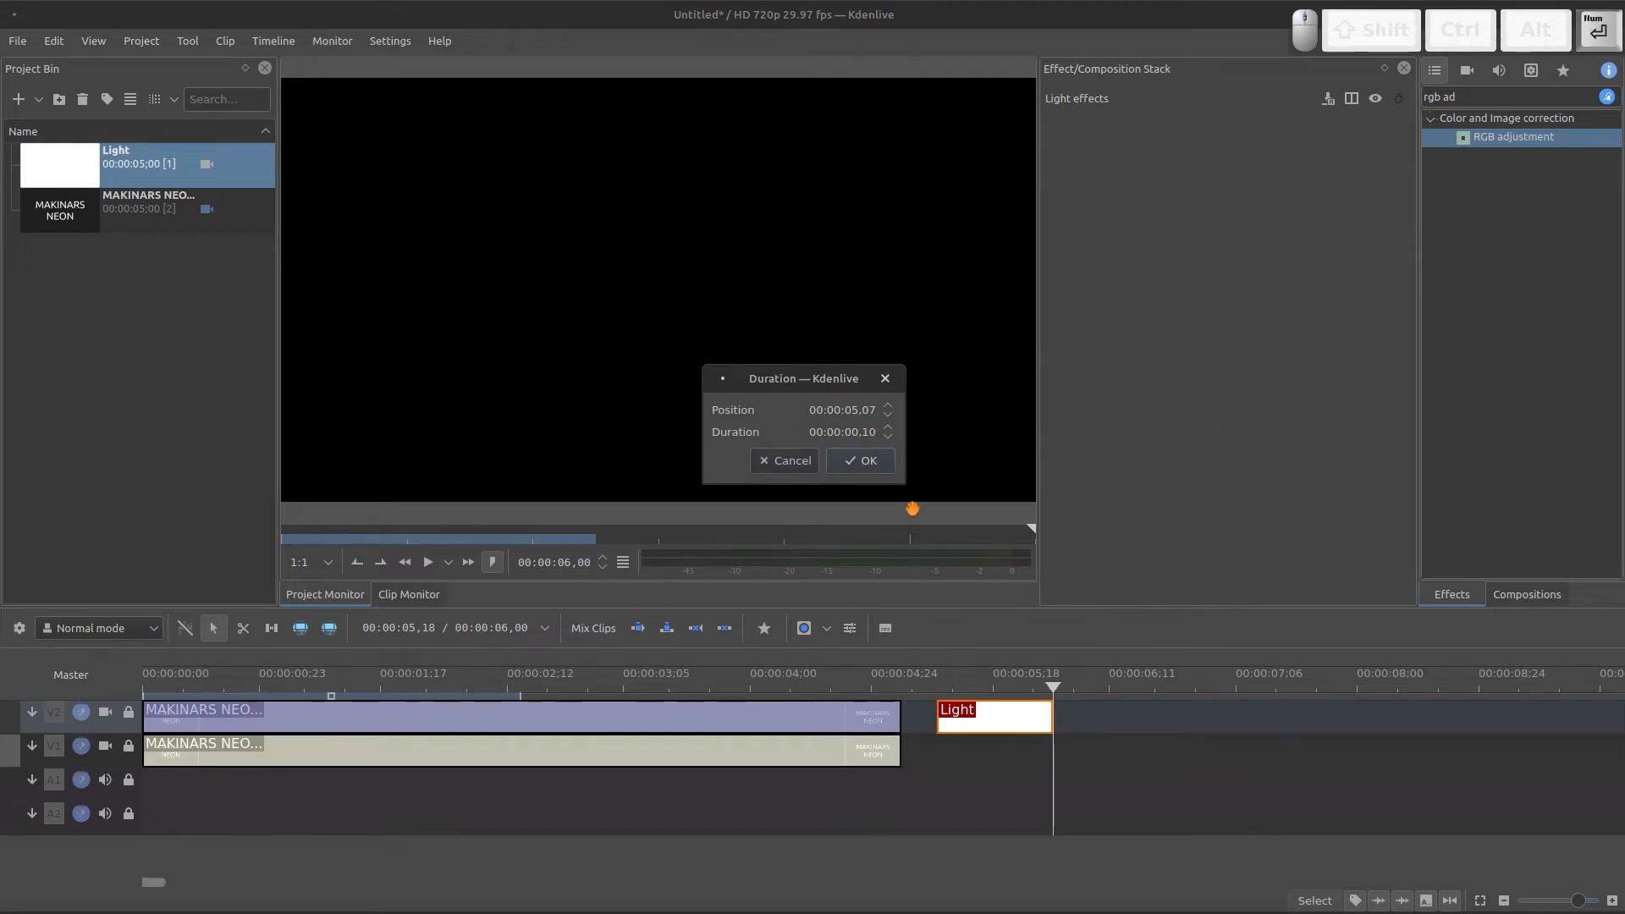
{"action": "left_click", "coordinate": [861, 461]}
- Place the Light clip at the start of V2 and move both title clips directly behind it
{"action": "left_click_drag", "start_coordinate": [971, 720], "coordinate": [1308, 713]}
{"action": "left_click", "coordinate": [715, 736]}
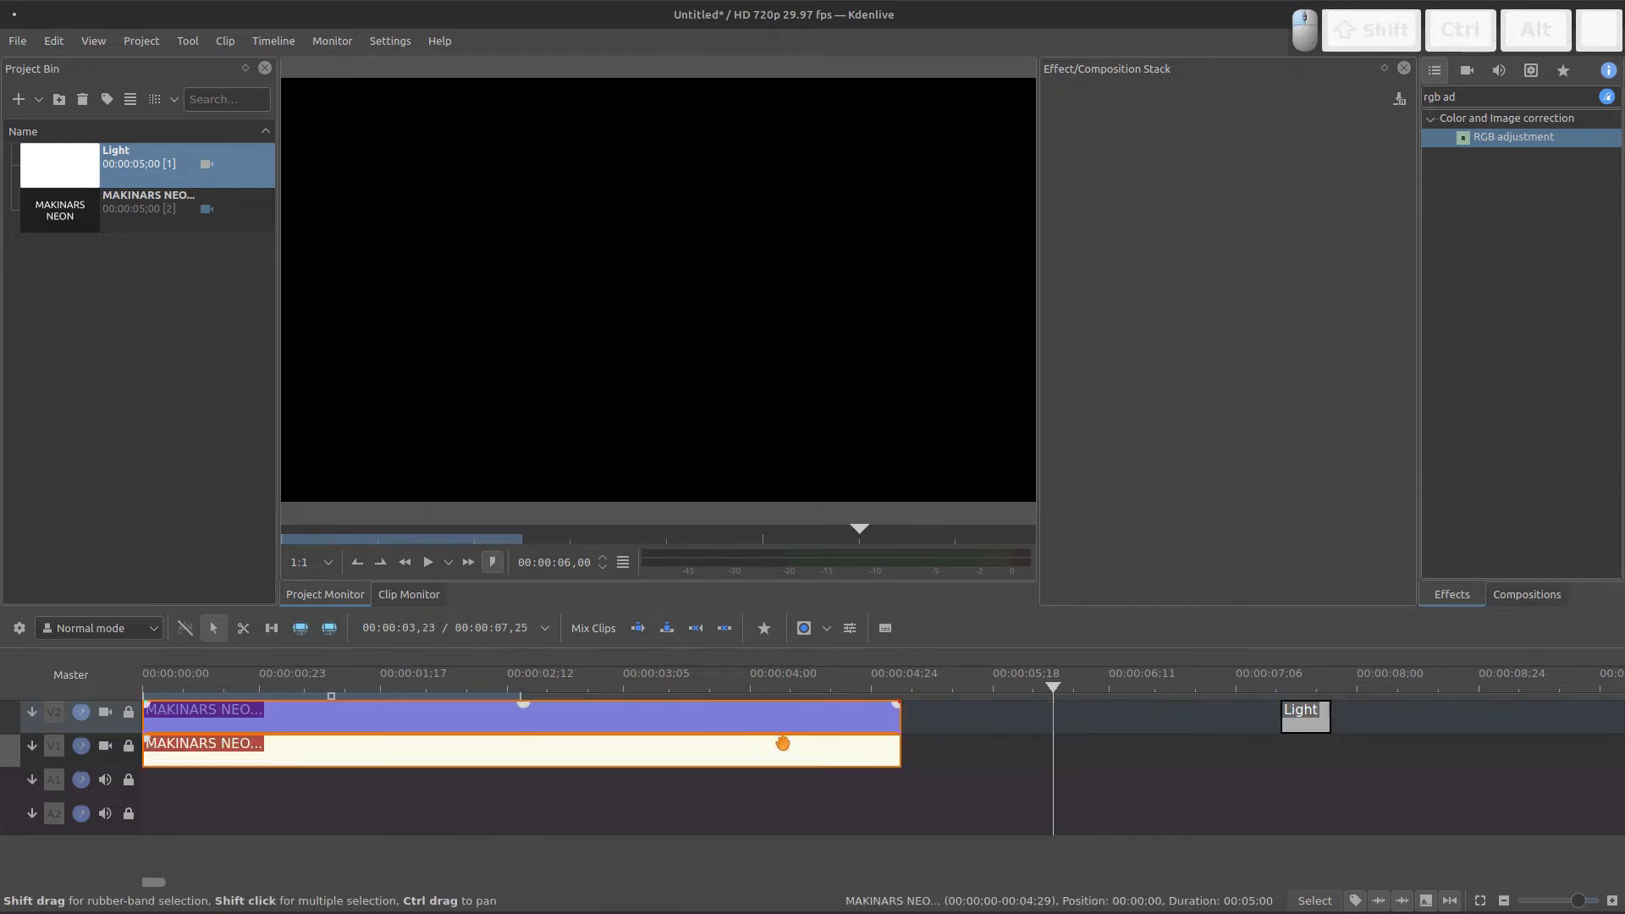
{"action": "left_click_drag", "start_coordinate": [722, 729], "coordinate": [1016, 751]}
{"action": "left_click_drag", "start_coordinate": [1316, 716], "coordinate": [176, 716]}
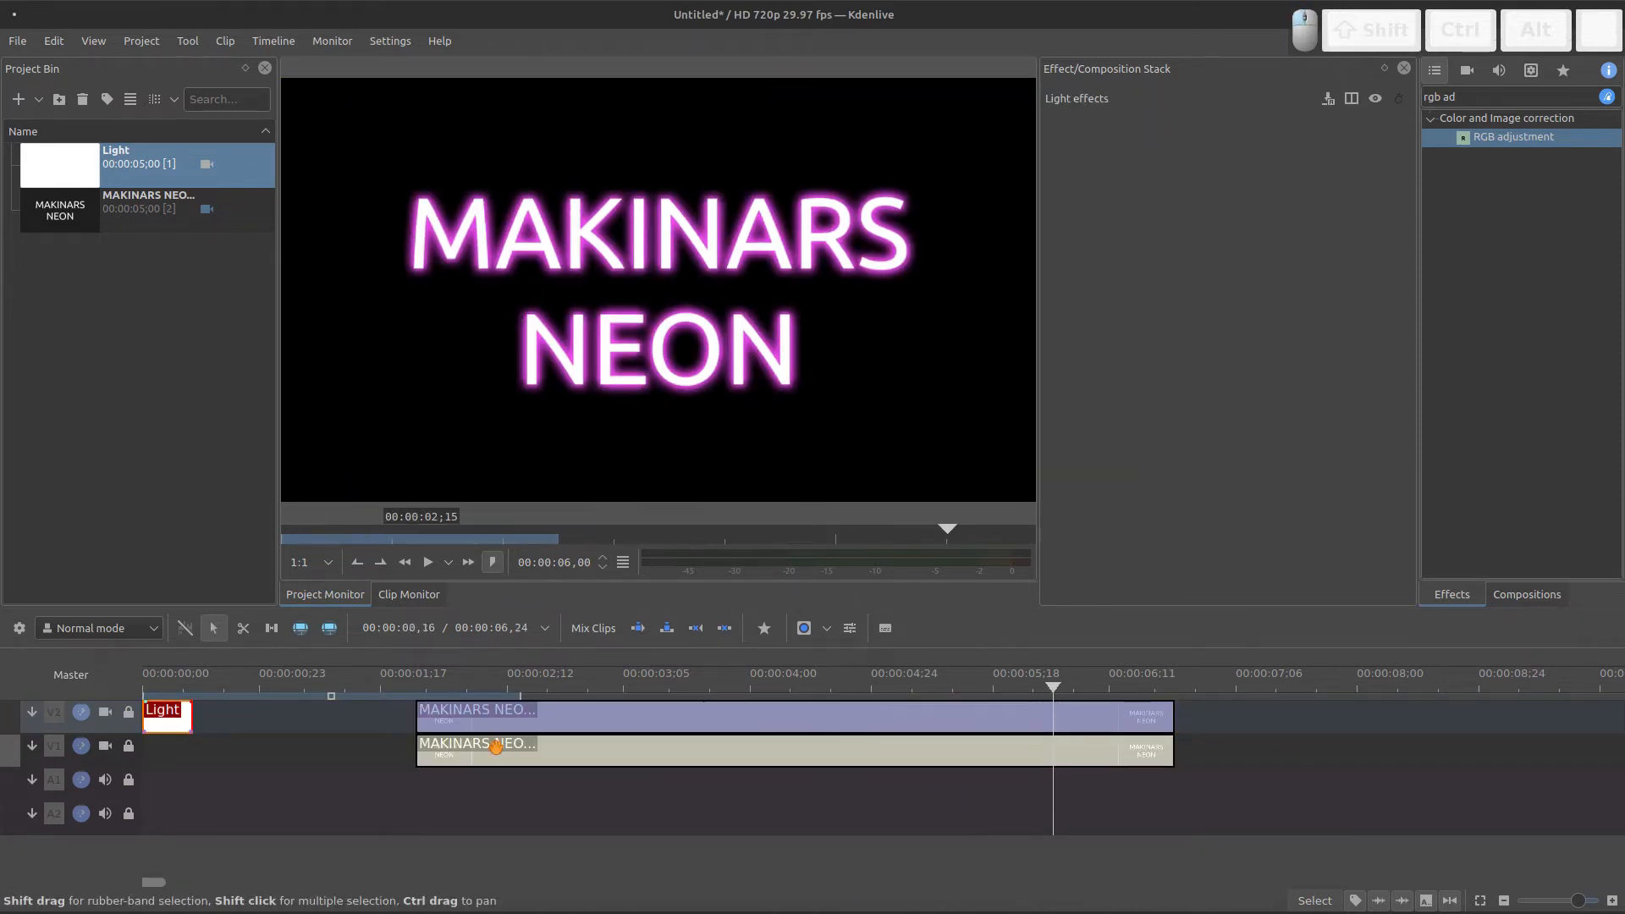
{"action": "key", "text": "shift"}
{"action": "left_click_drag", "start_coordinate": [486, 745], "coordinate": [295, 711]}
- Find the Alpha strobing effect and apply it to the Light clip, with the playhead at 00:00:00,05
{"action": "left_click", "coordinate": [169, 687]}
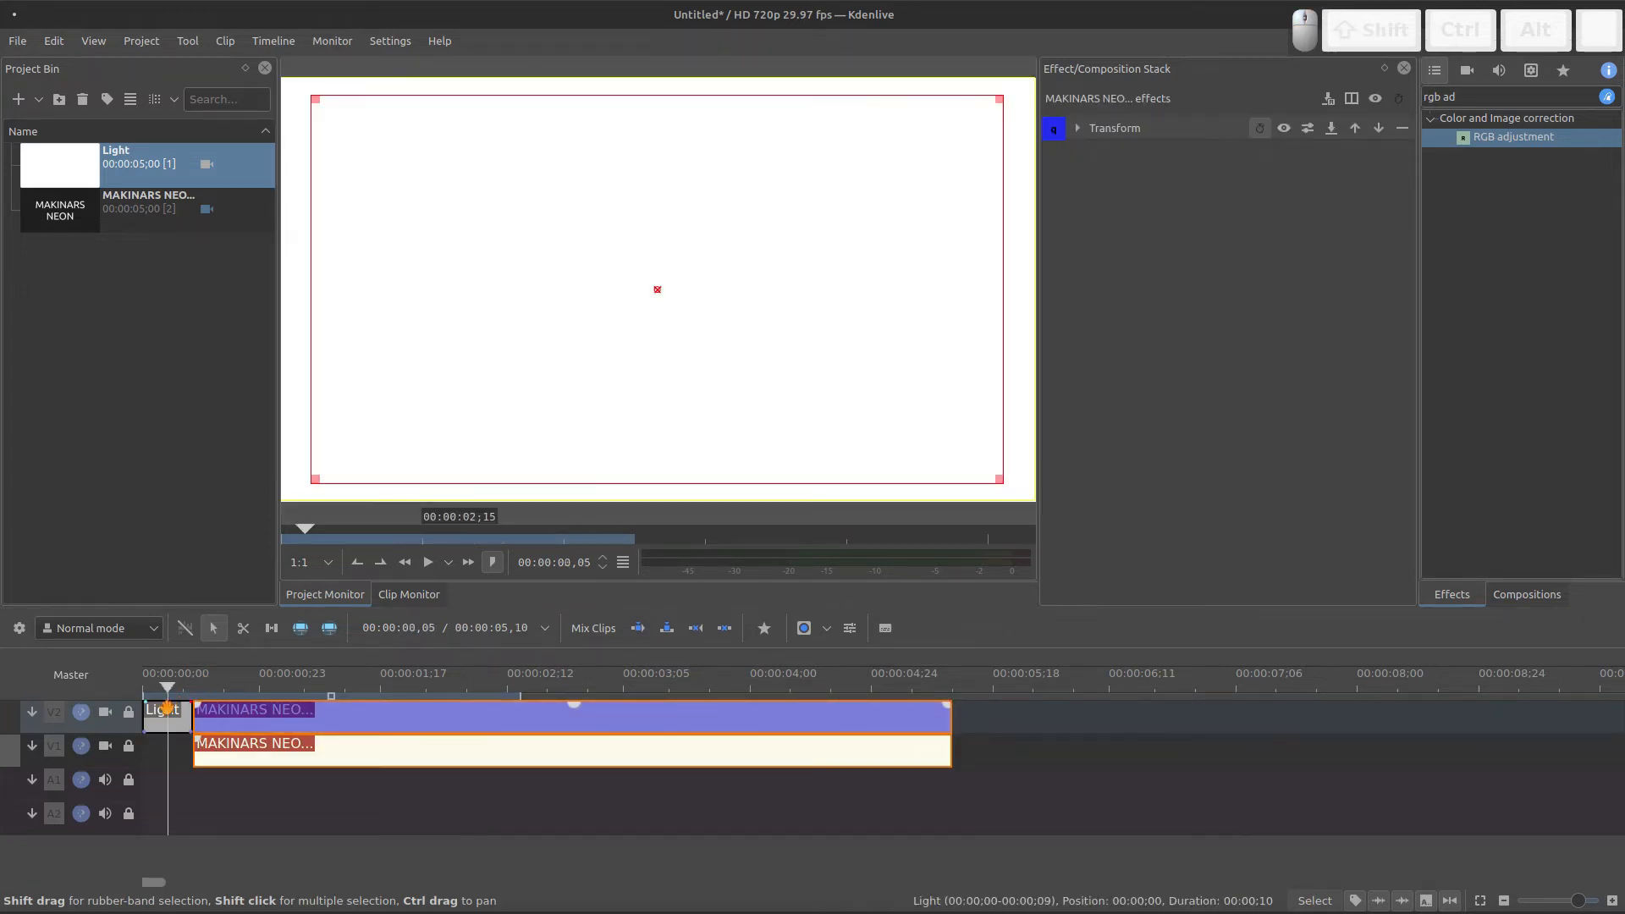
{"action": "left_click", "coordinate": [168, 718]}
{"action": "triple_click", "coordinate": [1439, 96]}
{"action": "type", "text": "alpha s"}
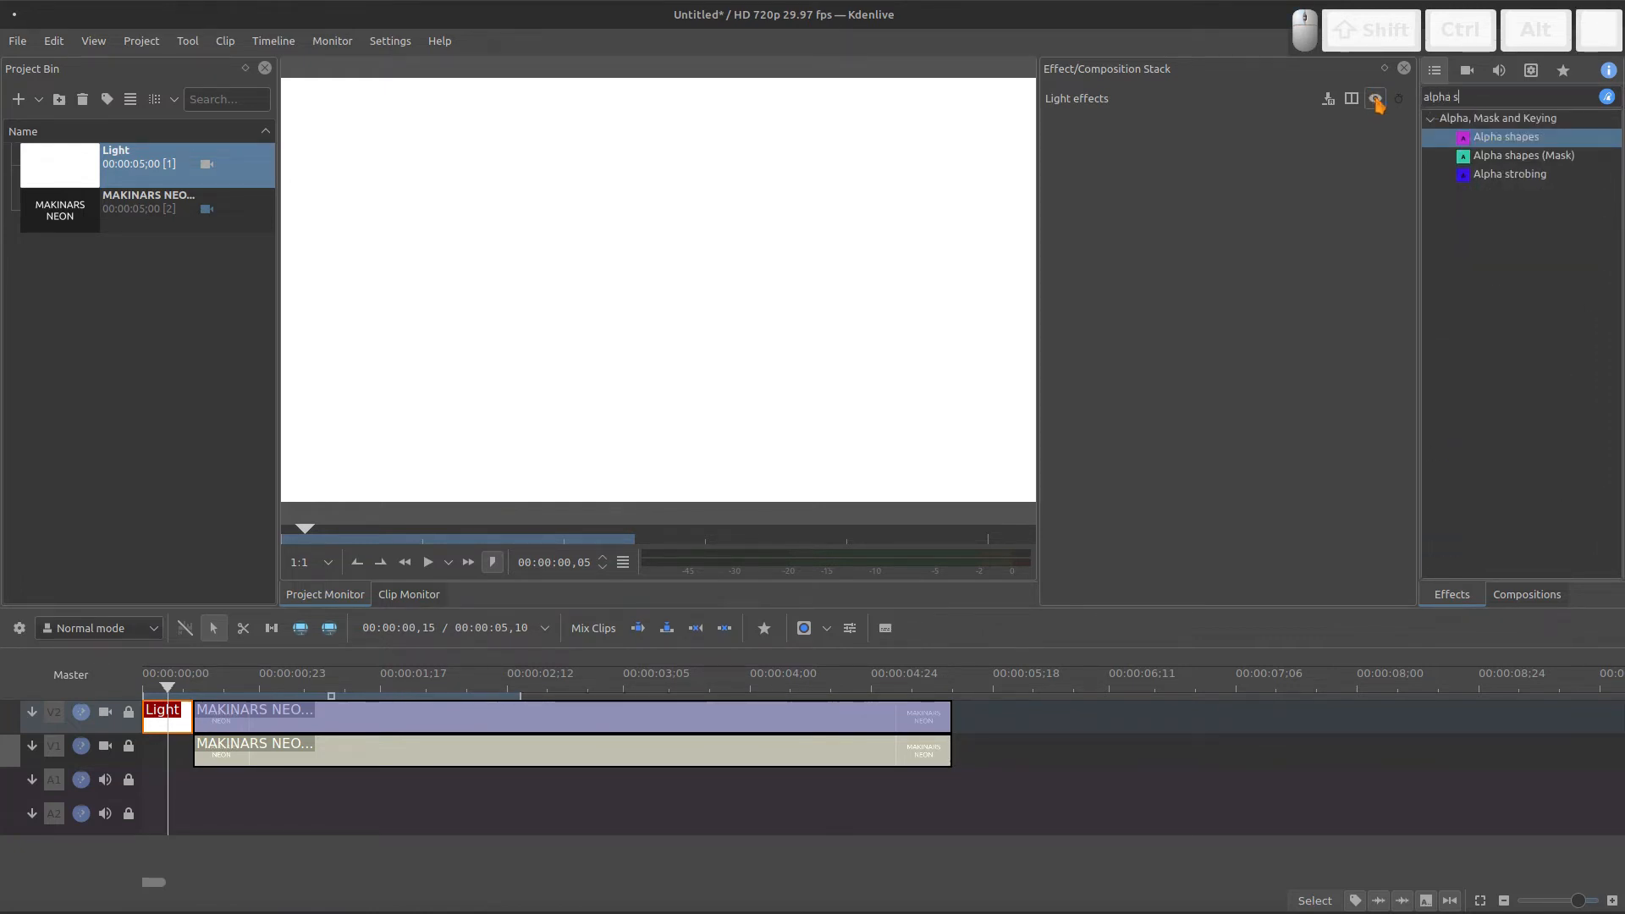
{"action": "type", "text": "tr"}
{"action": "left_click_drag", "start_coordinate": [1515, 138], "coordinate": [157, 714]}
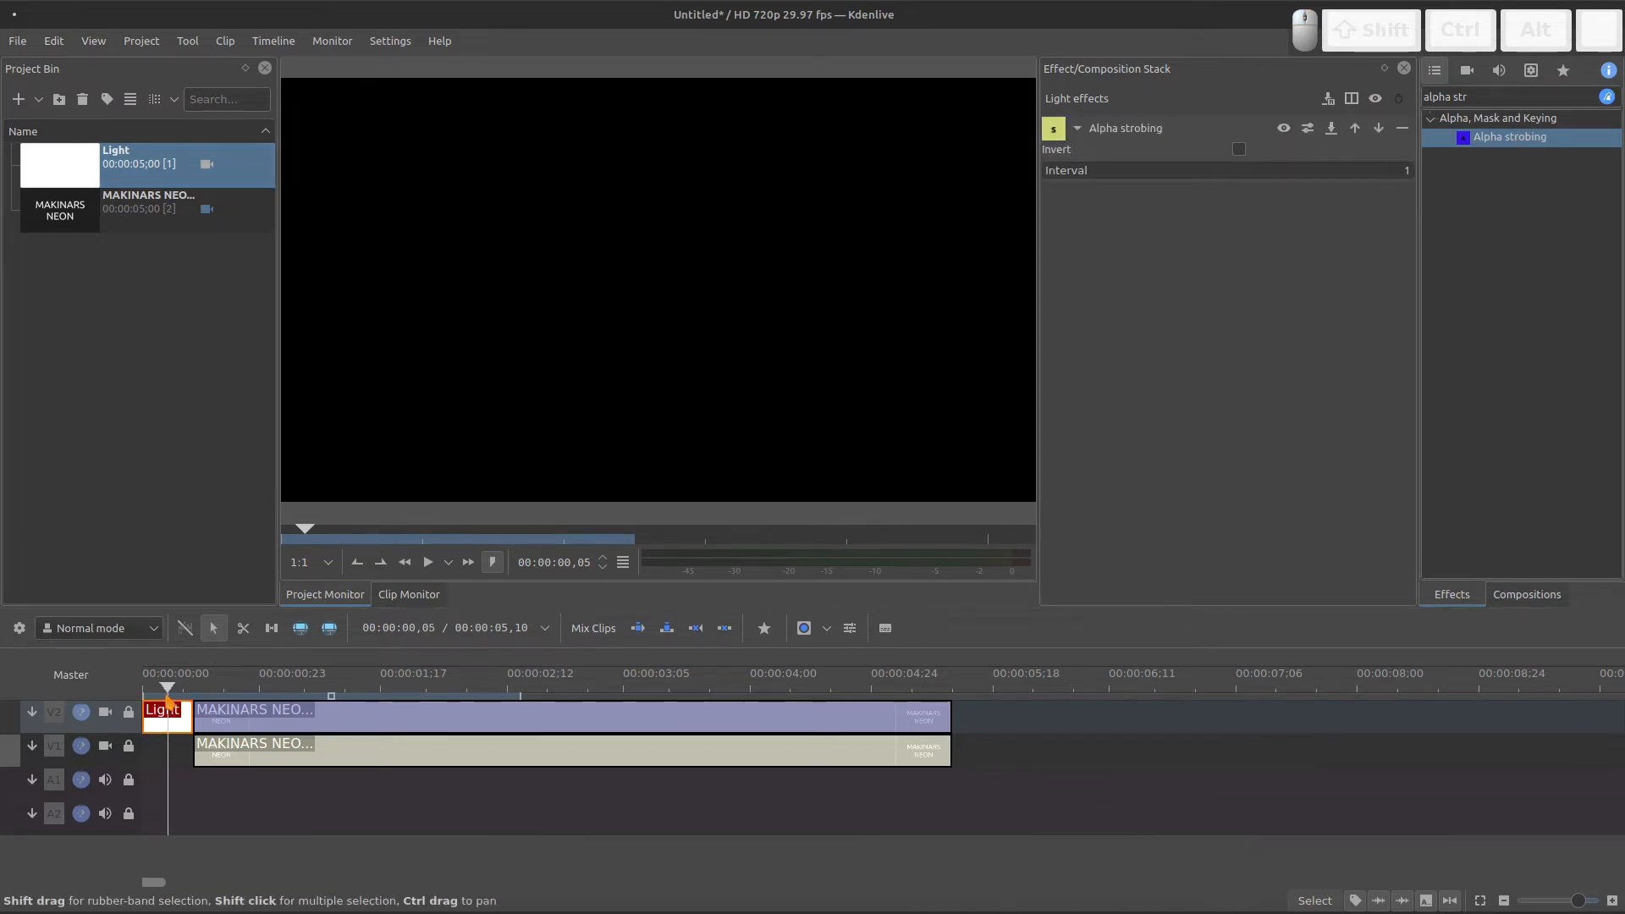
- Scrub through the Light clip's strobing, enable Invert on the effect and return the playhead to the timeline start
{"action": "mouse_move", "coordinate": [167, 699]}
{"action": "left_mouse_down"}
{"action": "mouse_move", "coordinate": [148, 699]}
{"action": "mouse_move", "coordinate": [169, 700]}
{"action": "left_mouse_up"}
{"action": "scroll", "coordinate": [169, 700], "scroll_direction": "down", "scroll_amount": 2}
{"action": "scroll", "coordinate": [169, 700], "scroll_direction": "up", "scroll_amount": 2}
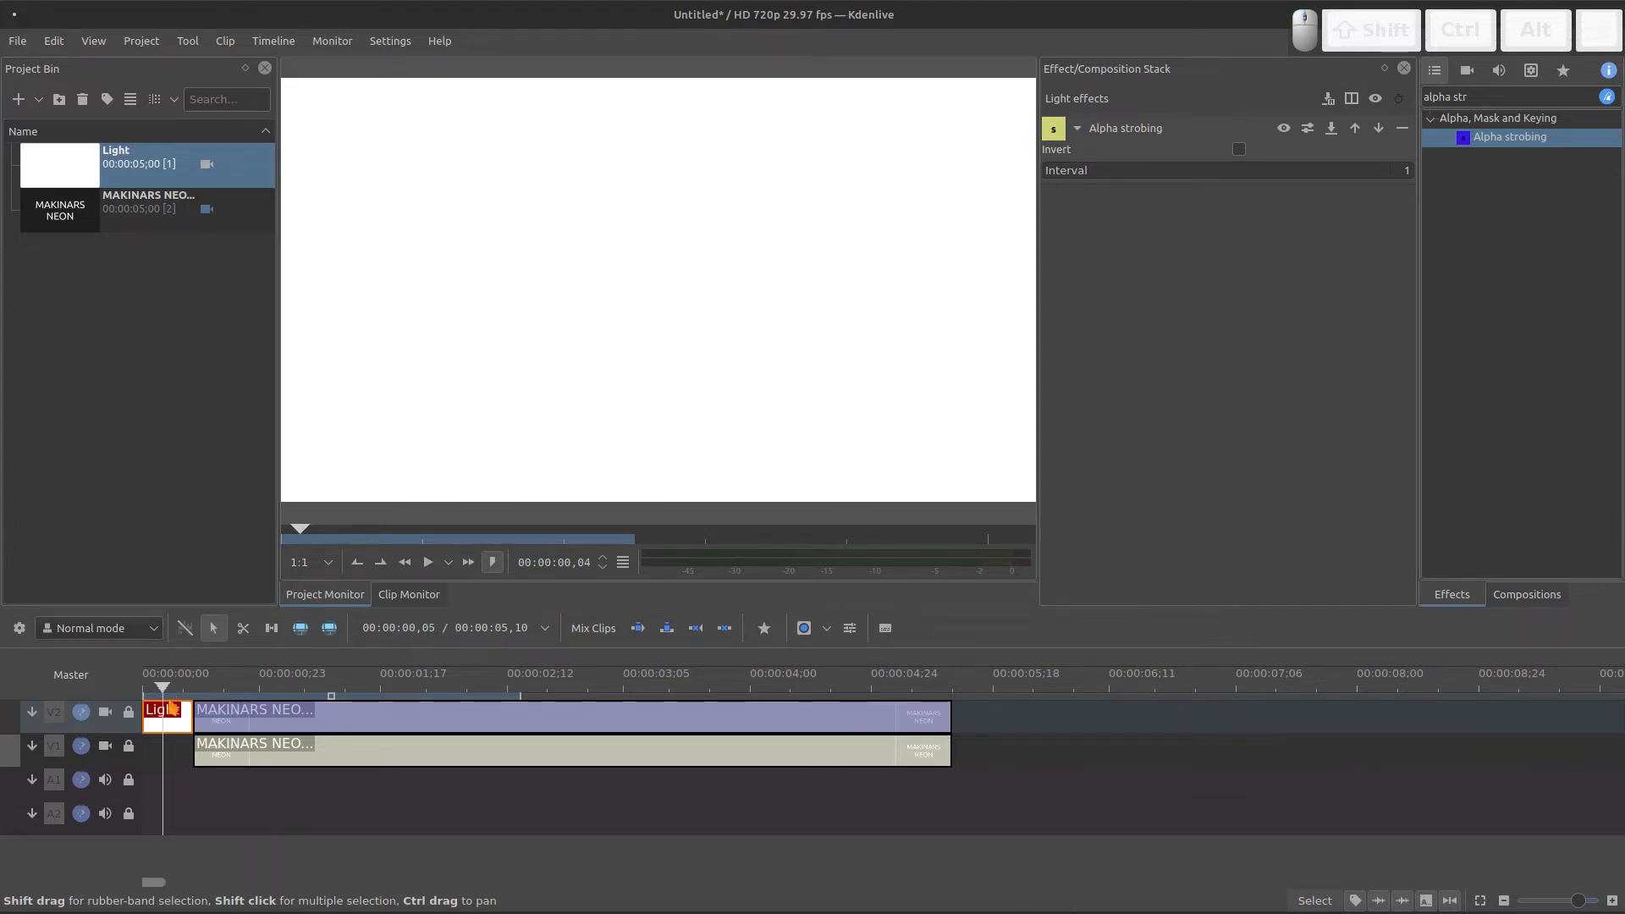
{"action": "left_click_drag", "start_coordinate": [163, 690], "coordinate": [179, 699]}
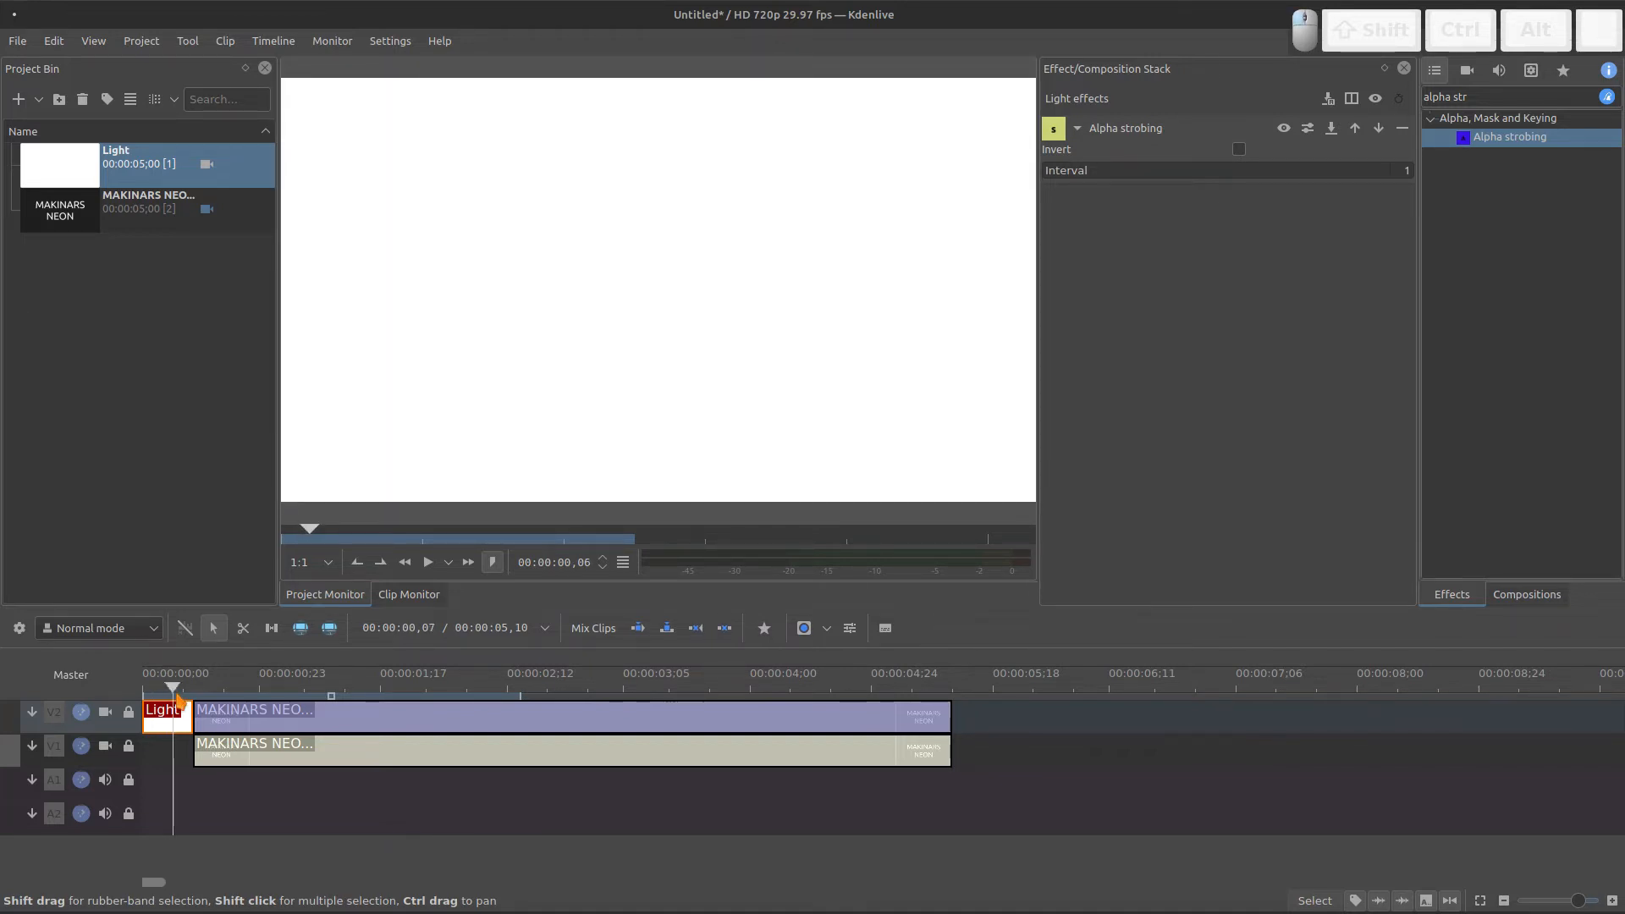
{"action": "left_click_drag", "start_coordinate": [180, 699], "coordinate": [187, 690]}
{"action": "left_click_drag", "start_coordinate": [191, 691], "coordinate": [195, 693]}
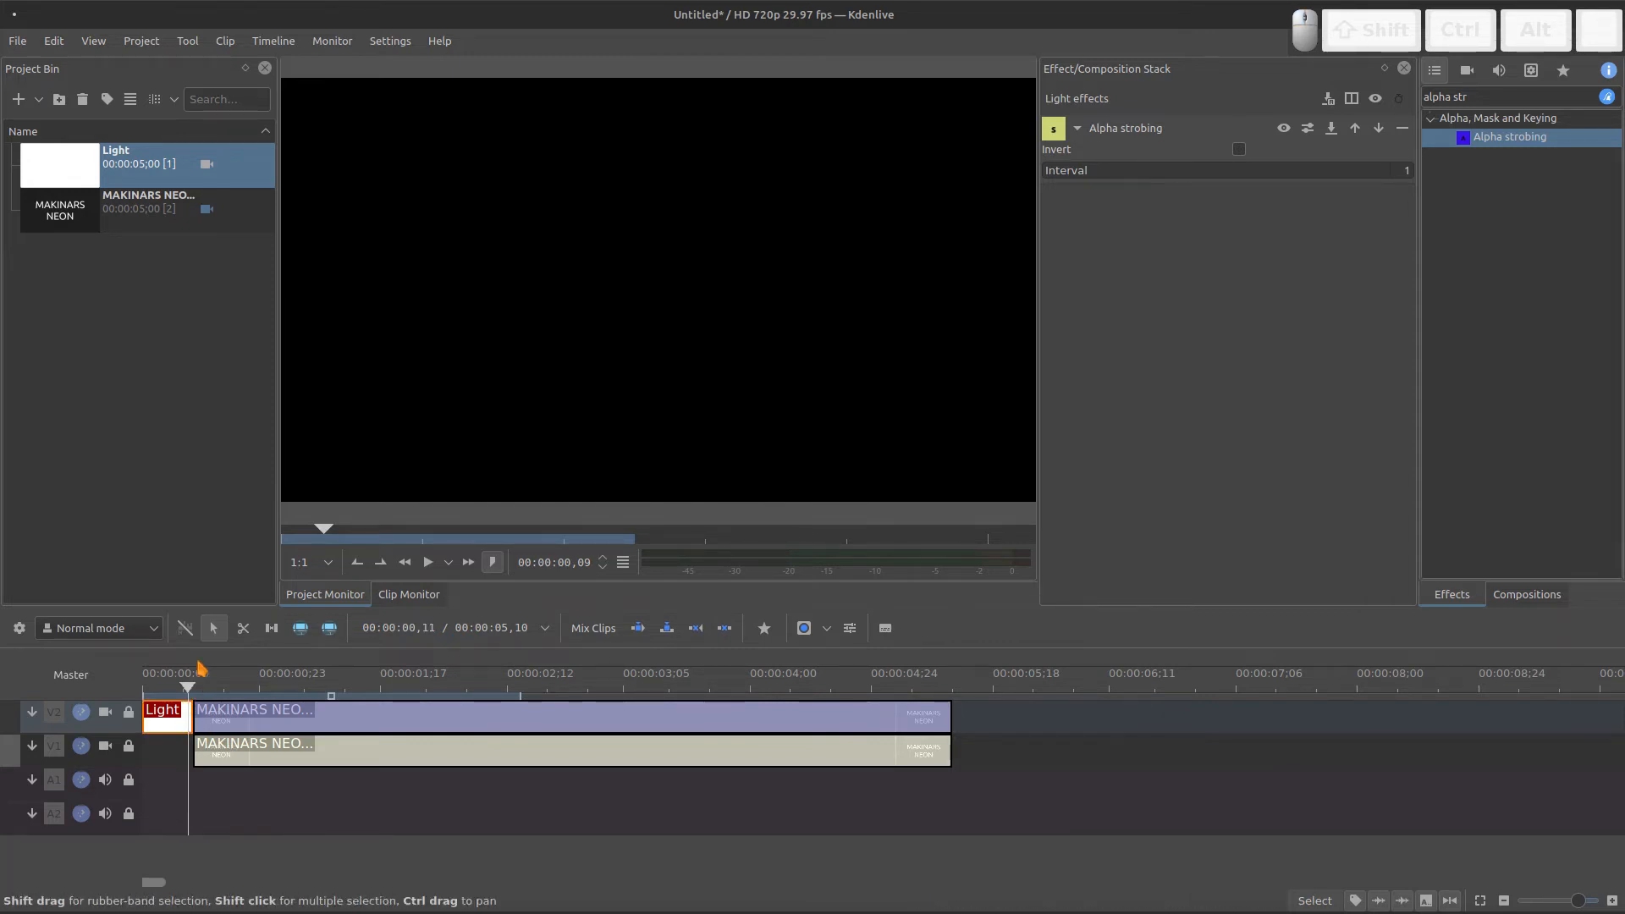
{"action": "left_click", "coordinate": [1239, 150]}
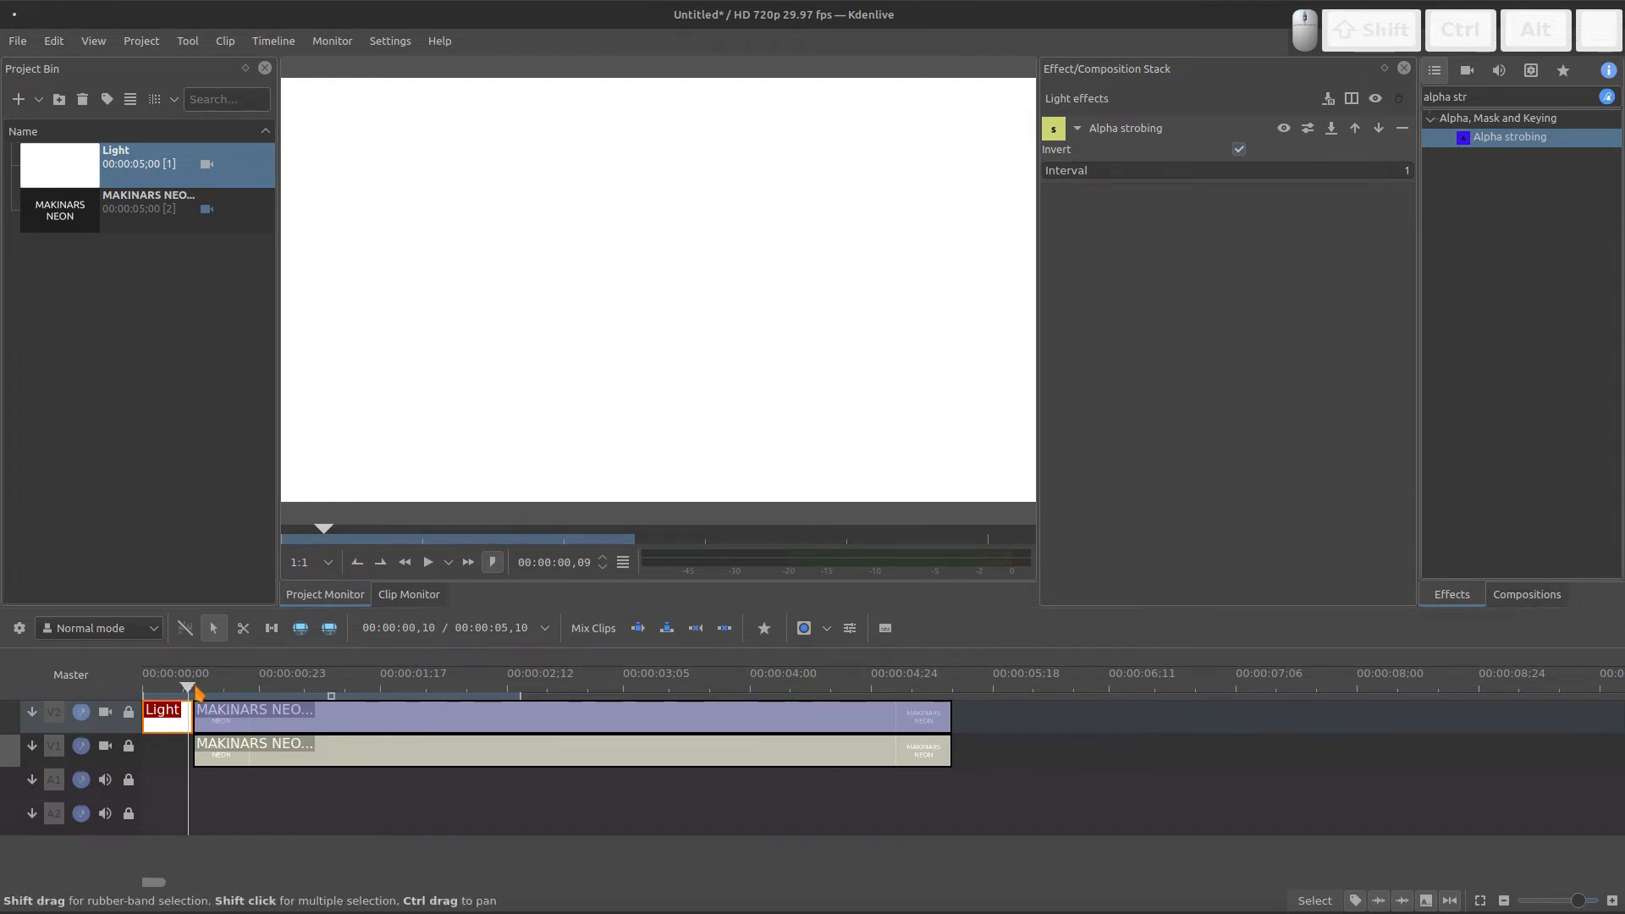
{"action": "left_click_drag", "start_coordinate": [193, 692], "coordinate": [141, 692]}
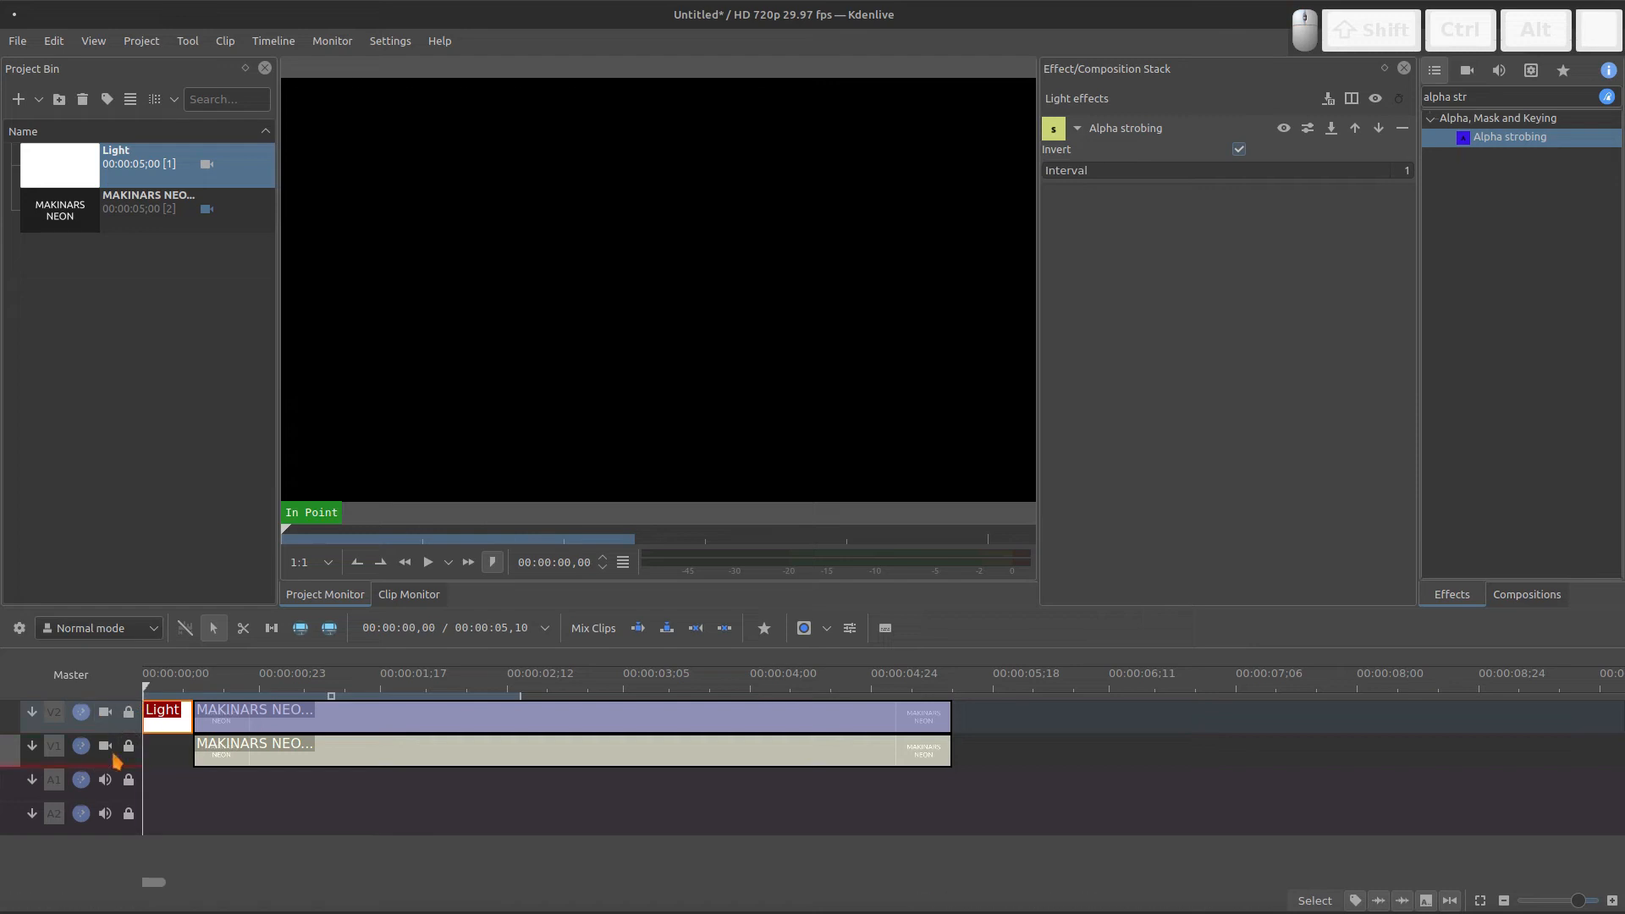
- Play the opening of the timeline with track V1 hidden, stop playback and show V1 again
{"action": "left_click", "coordinate": [105, 746]}
{"action": "left_click", "coordinate": [104, 751]}
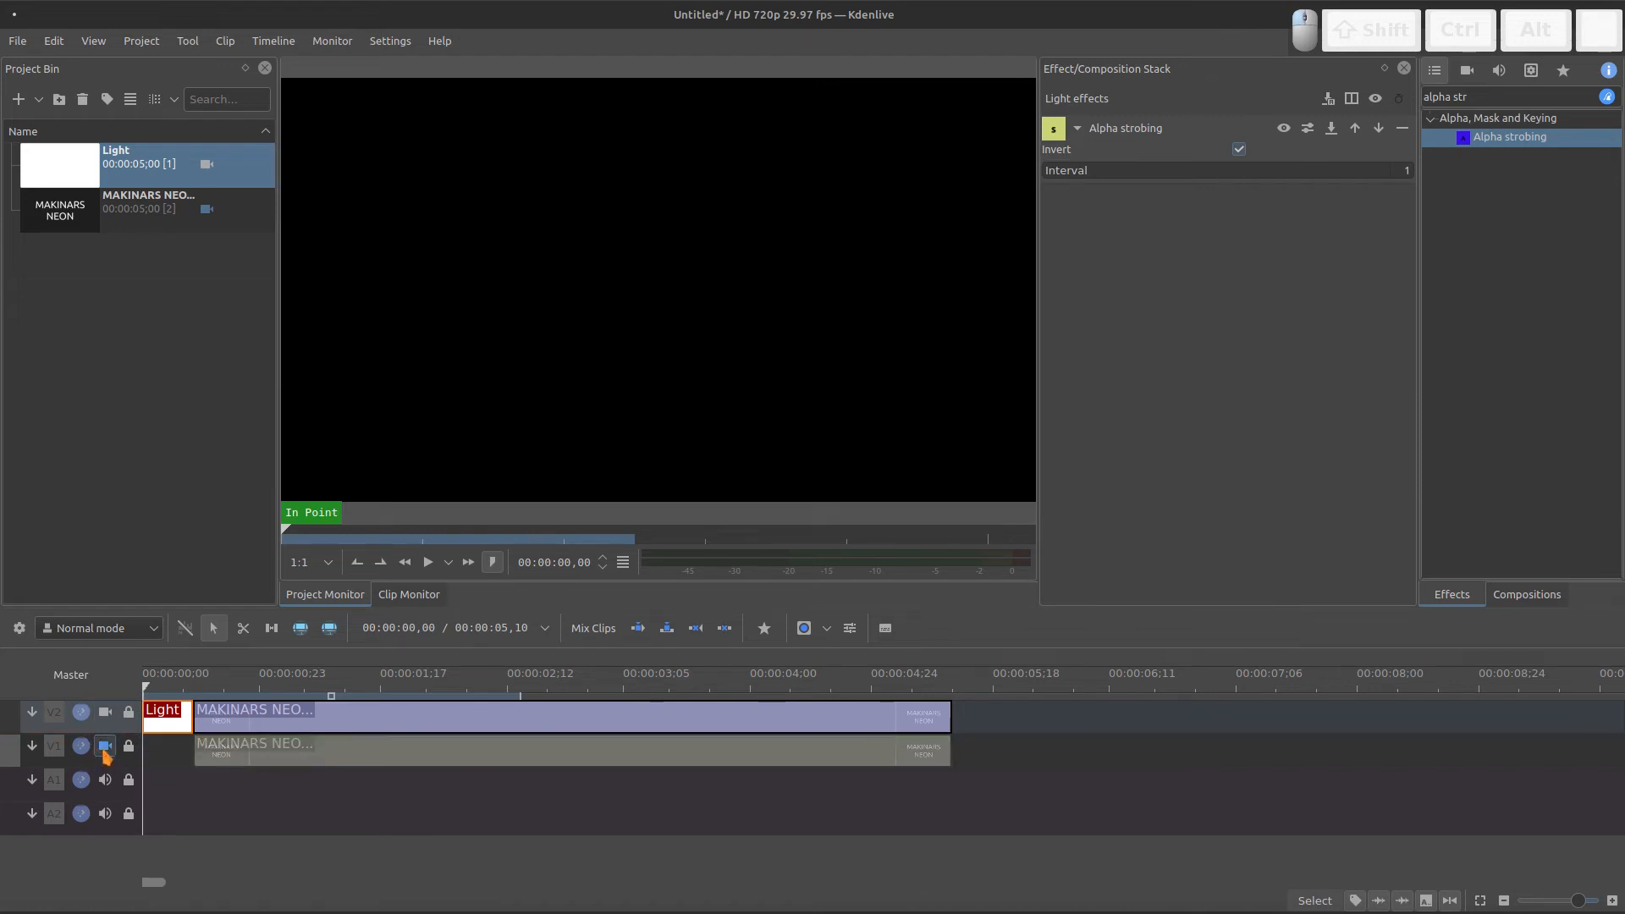
{"action": "left_click", "coordinate": [104, 751]}
{"action": "key", "text": "space"}
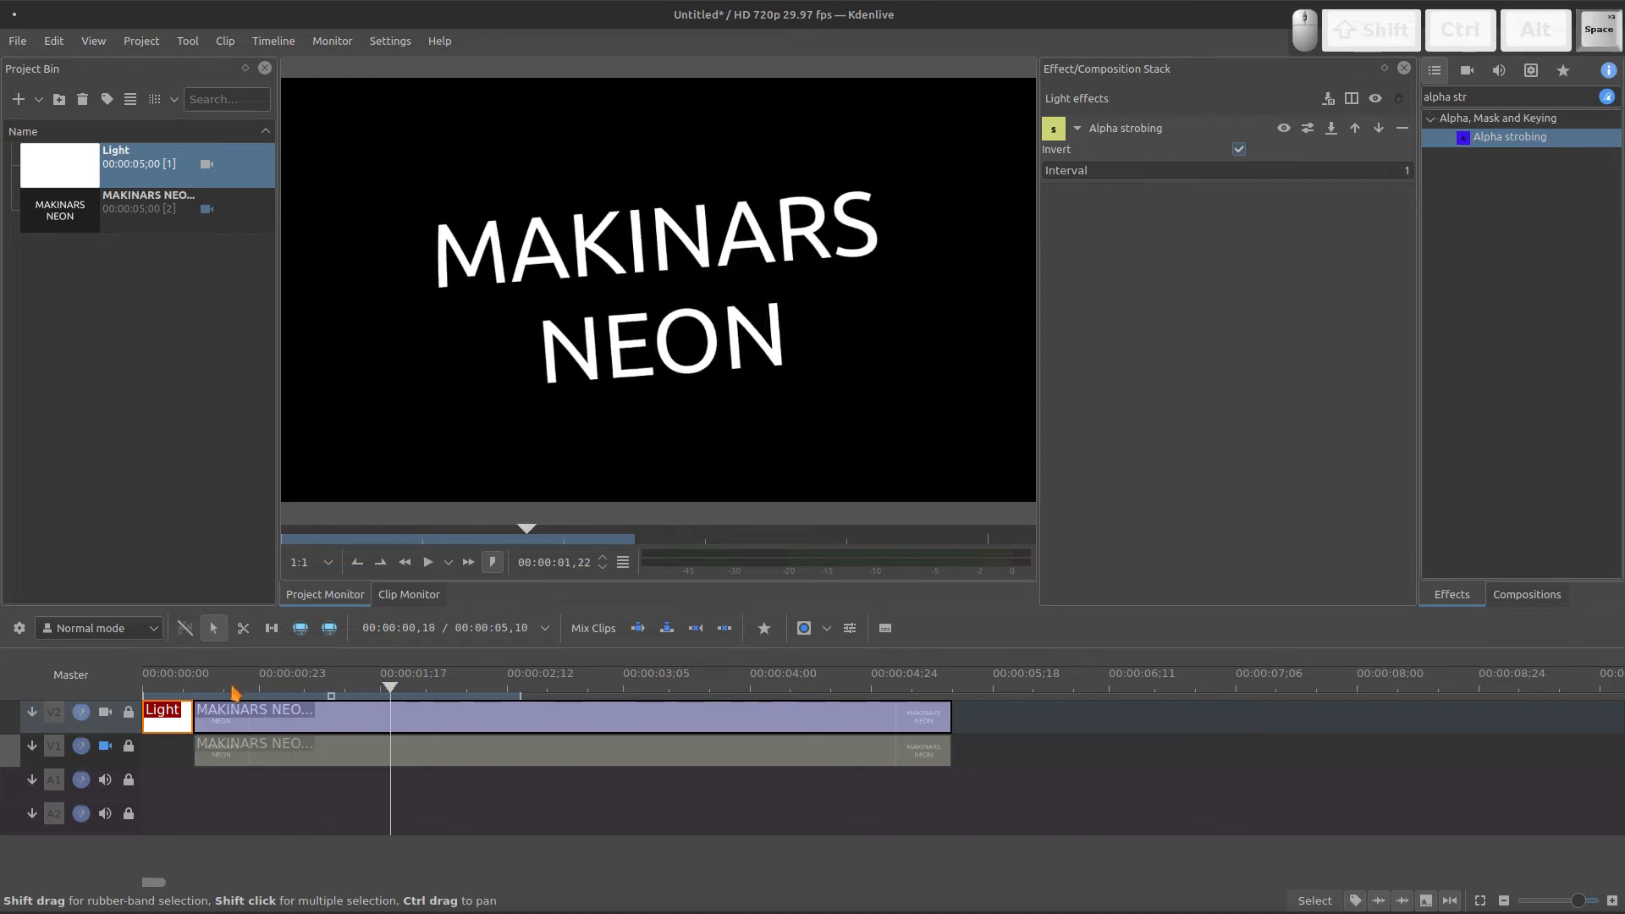
{"action": "key", "text": "space"}
{"action": "left_click", "coordinate": [105, 746]}
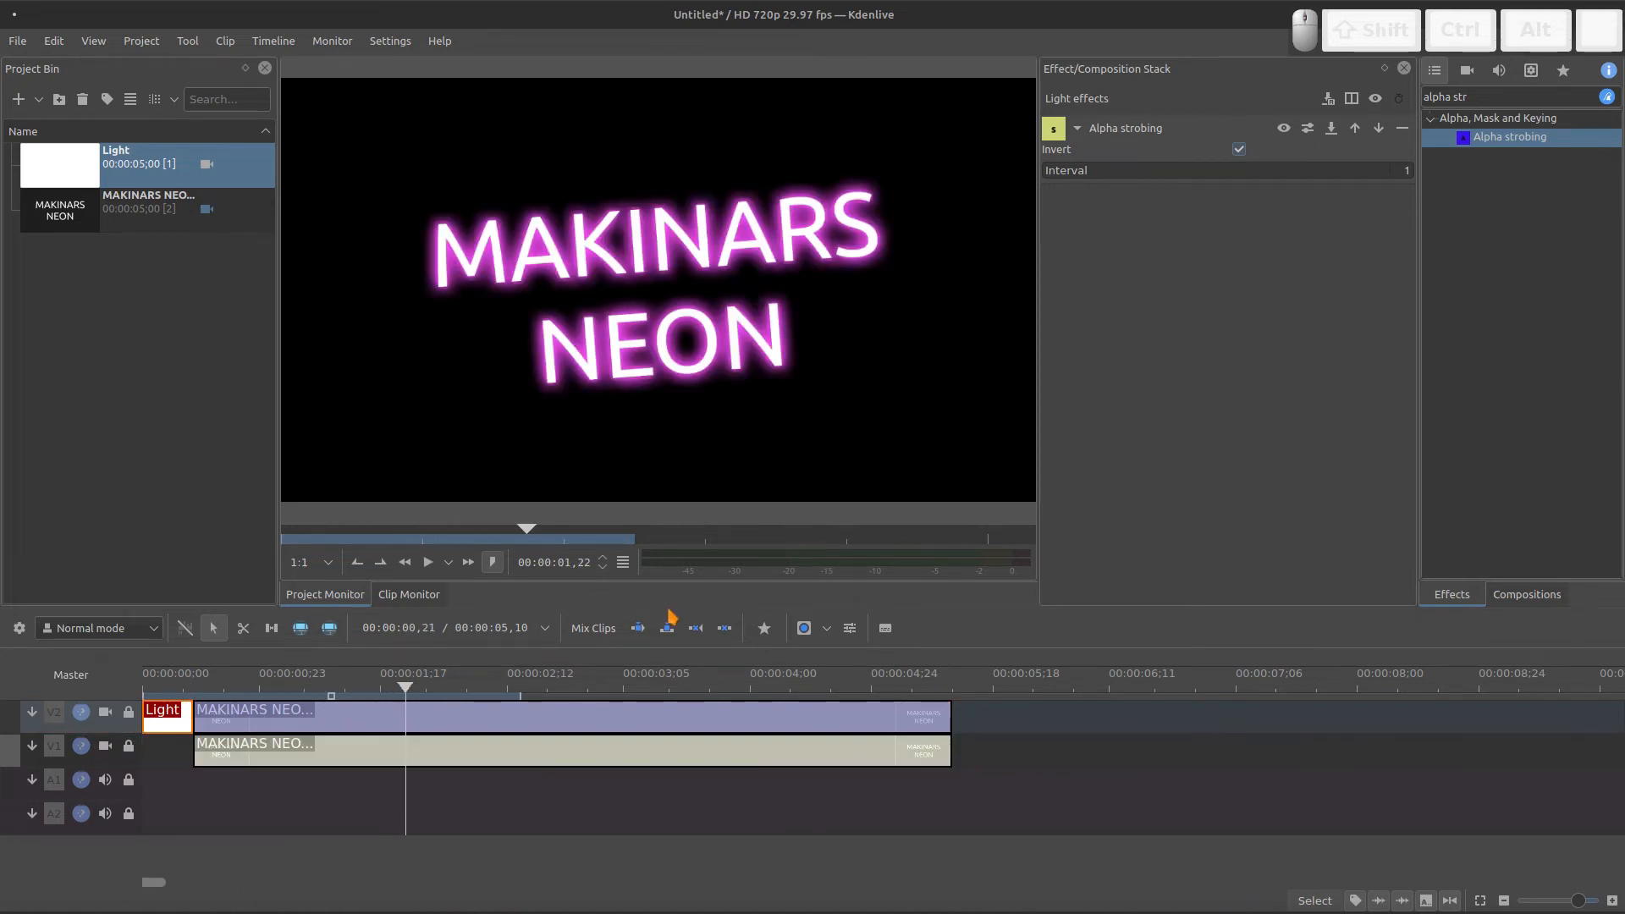
- Import the three sound files into the project bin and collect them in a new folder named "audio"
{"action": "key", "text": "alt+Tab"}
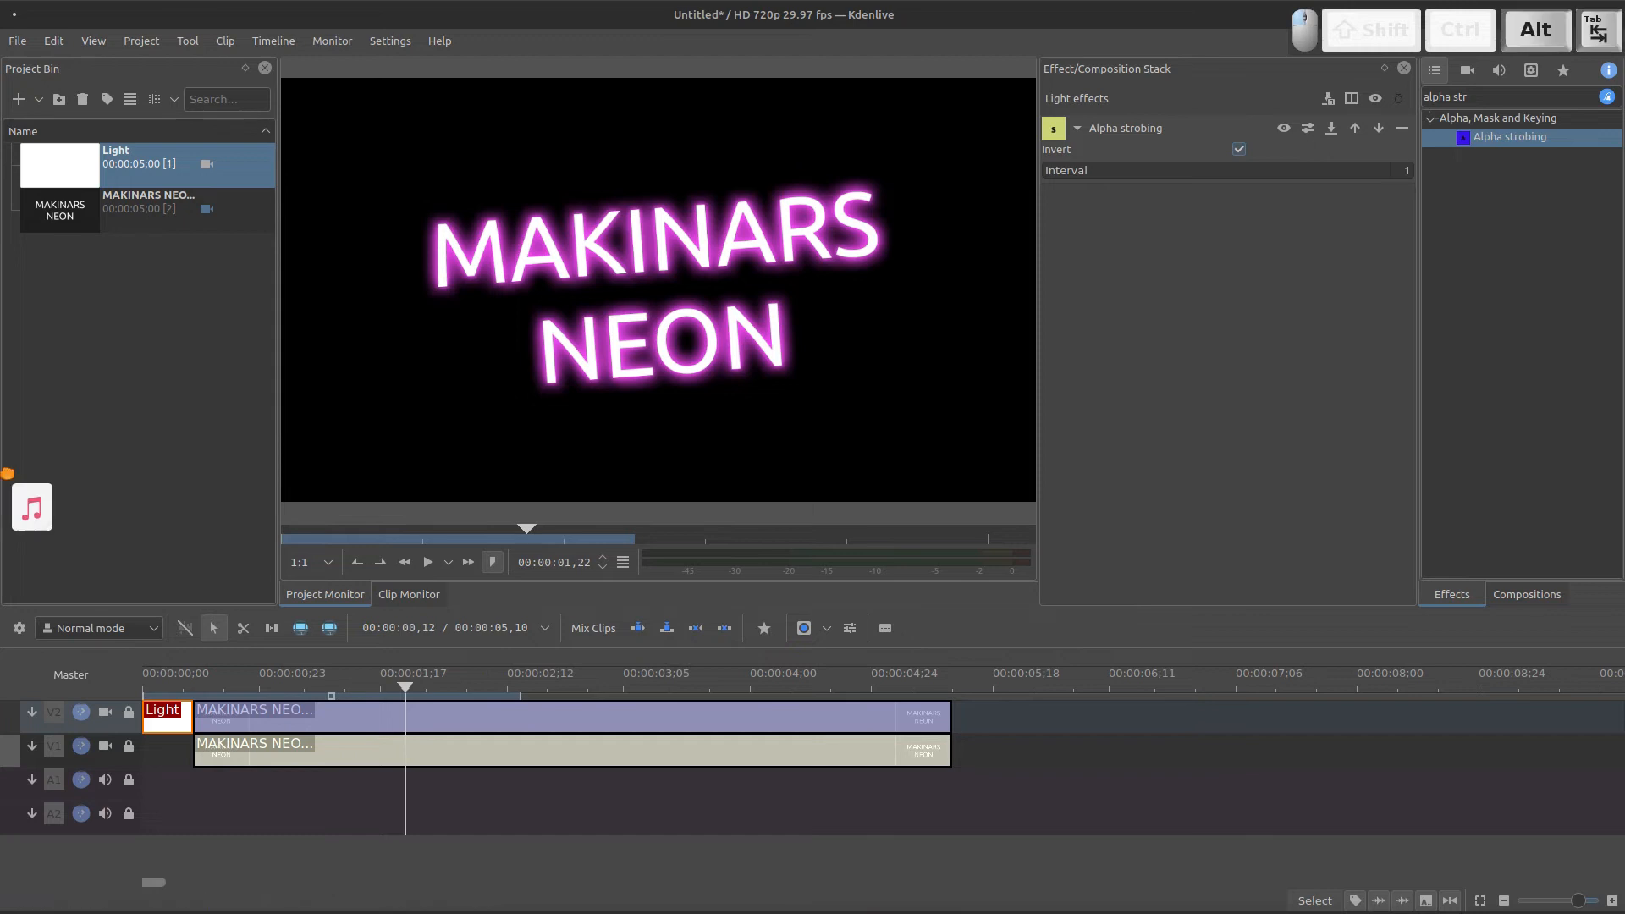
{"action": "left_click_drag", "start_coordinate": [3, 475], "coordinate": [119, 366]}
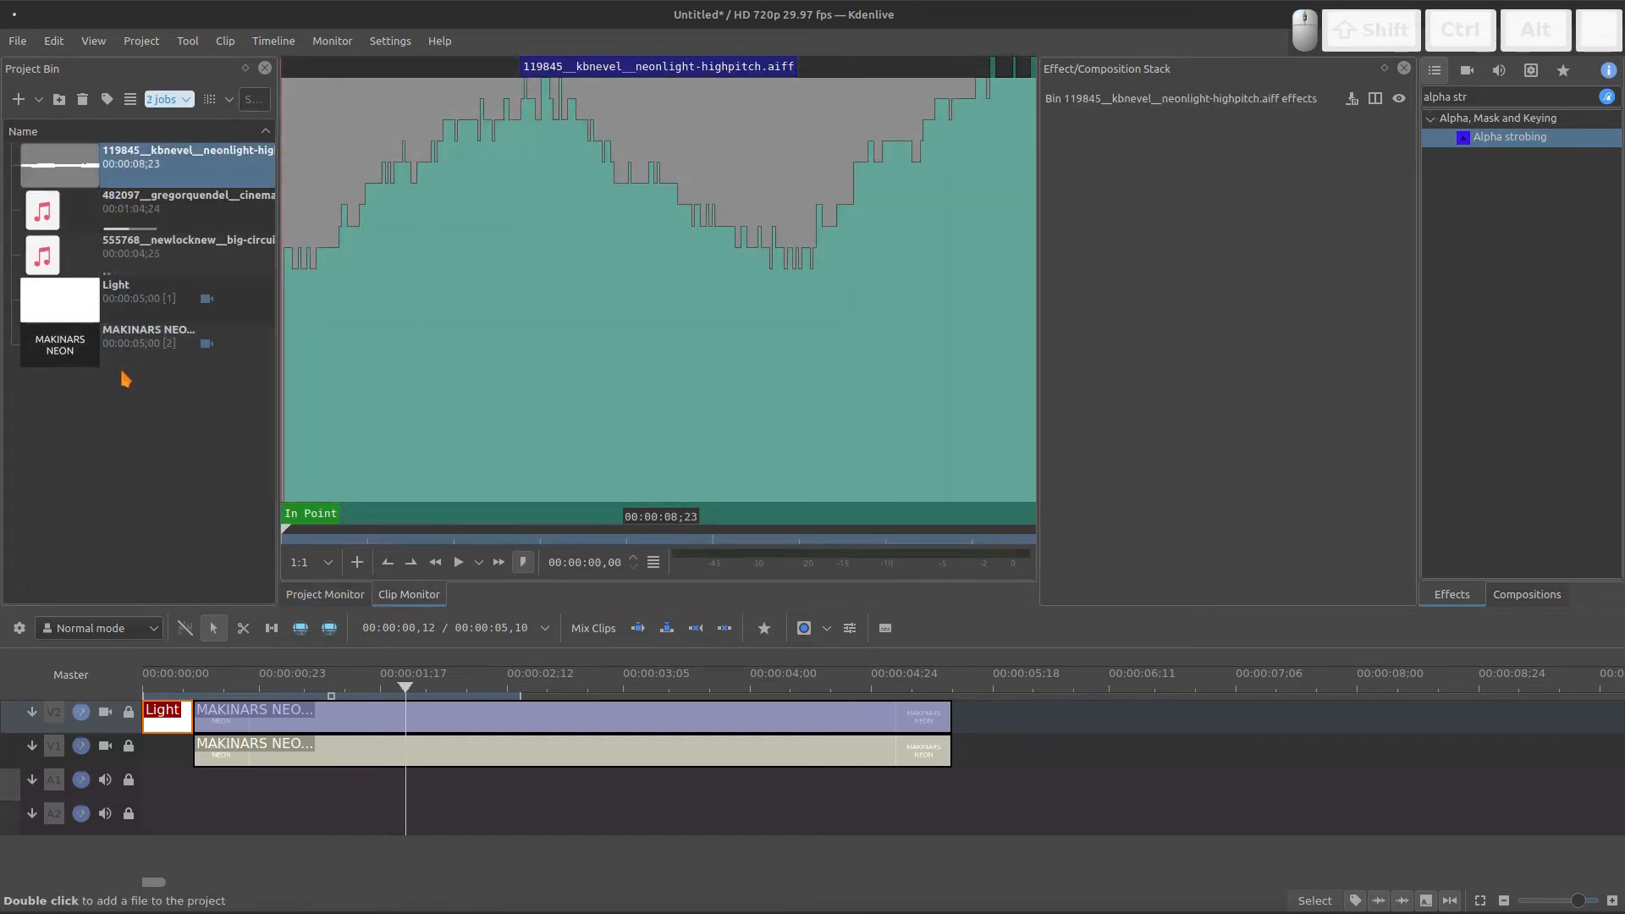
{"action": "left_click", "coordinate": [59, 100]}
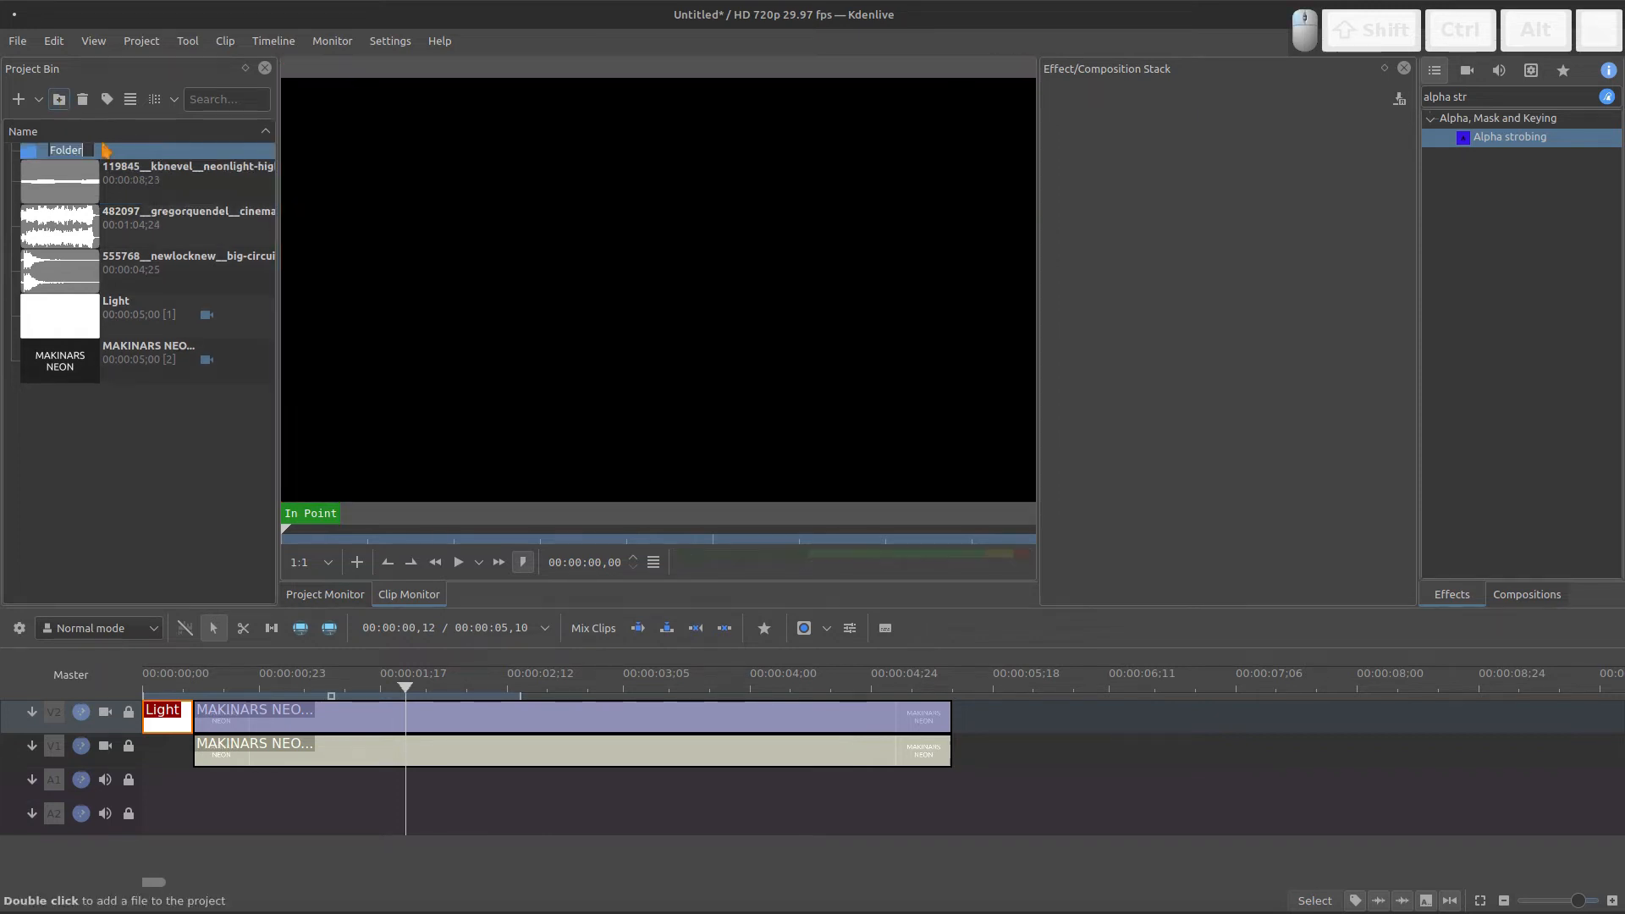
{"action": "type", "text": "audio"}
{"action": "key", "text": "Return"}
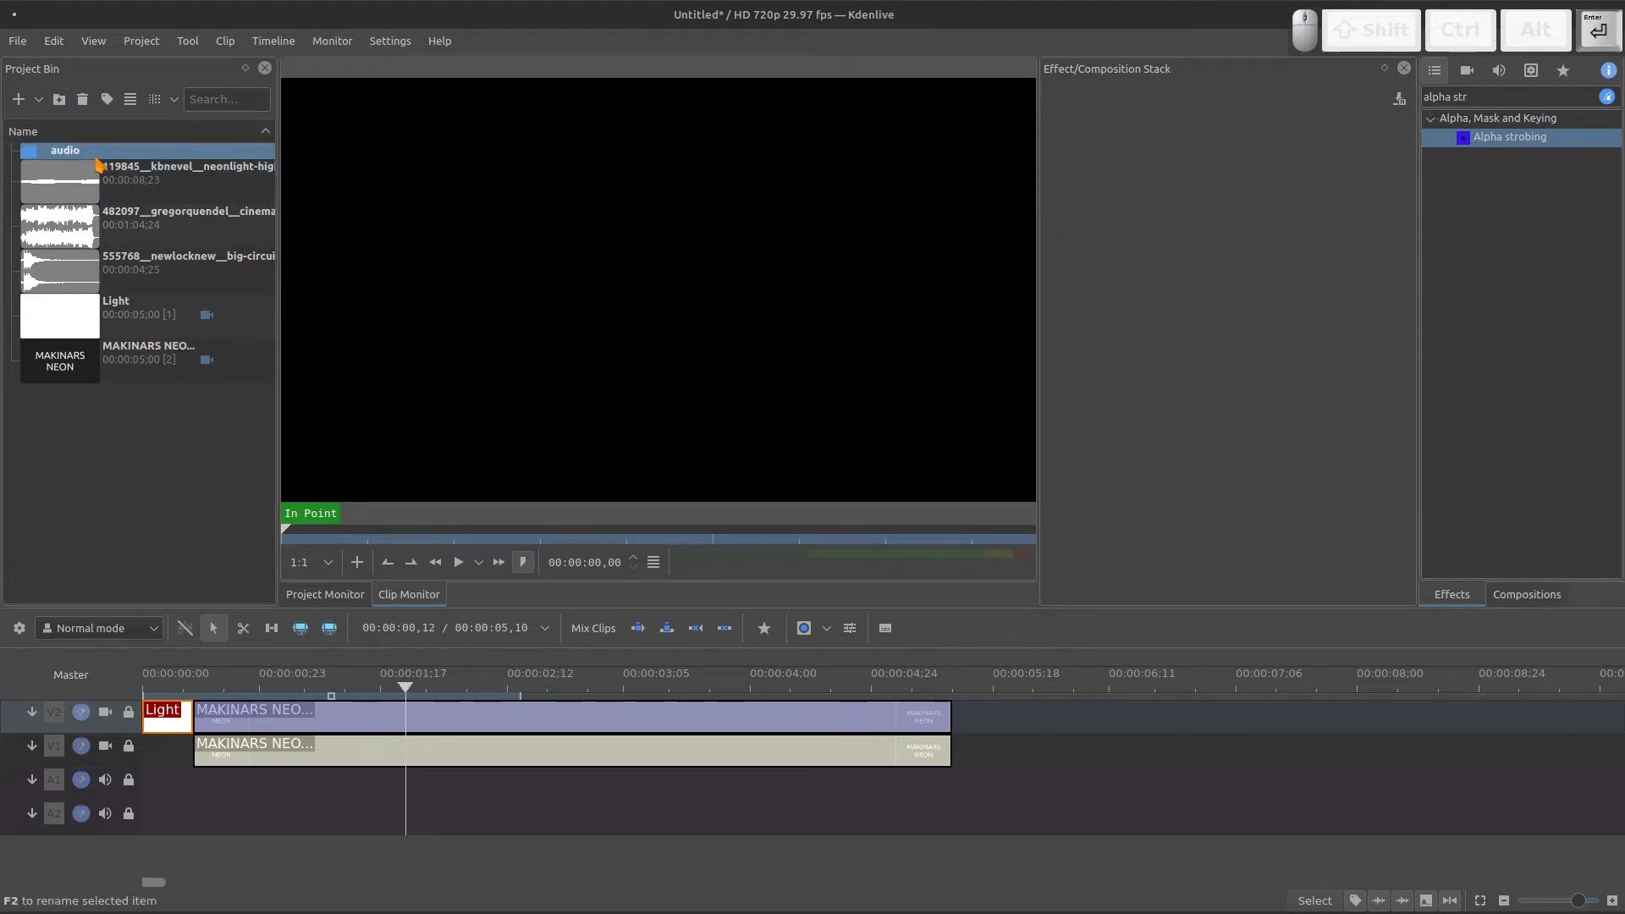
{"action": "left_click", "coordinate": [80, 188]}
{"action": "left_click", "coordinate": [76, 269], "text": "shift"}
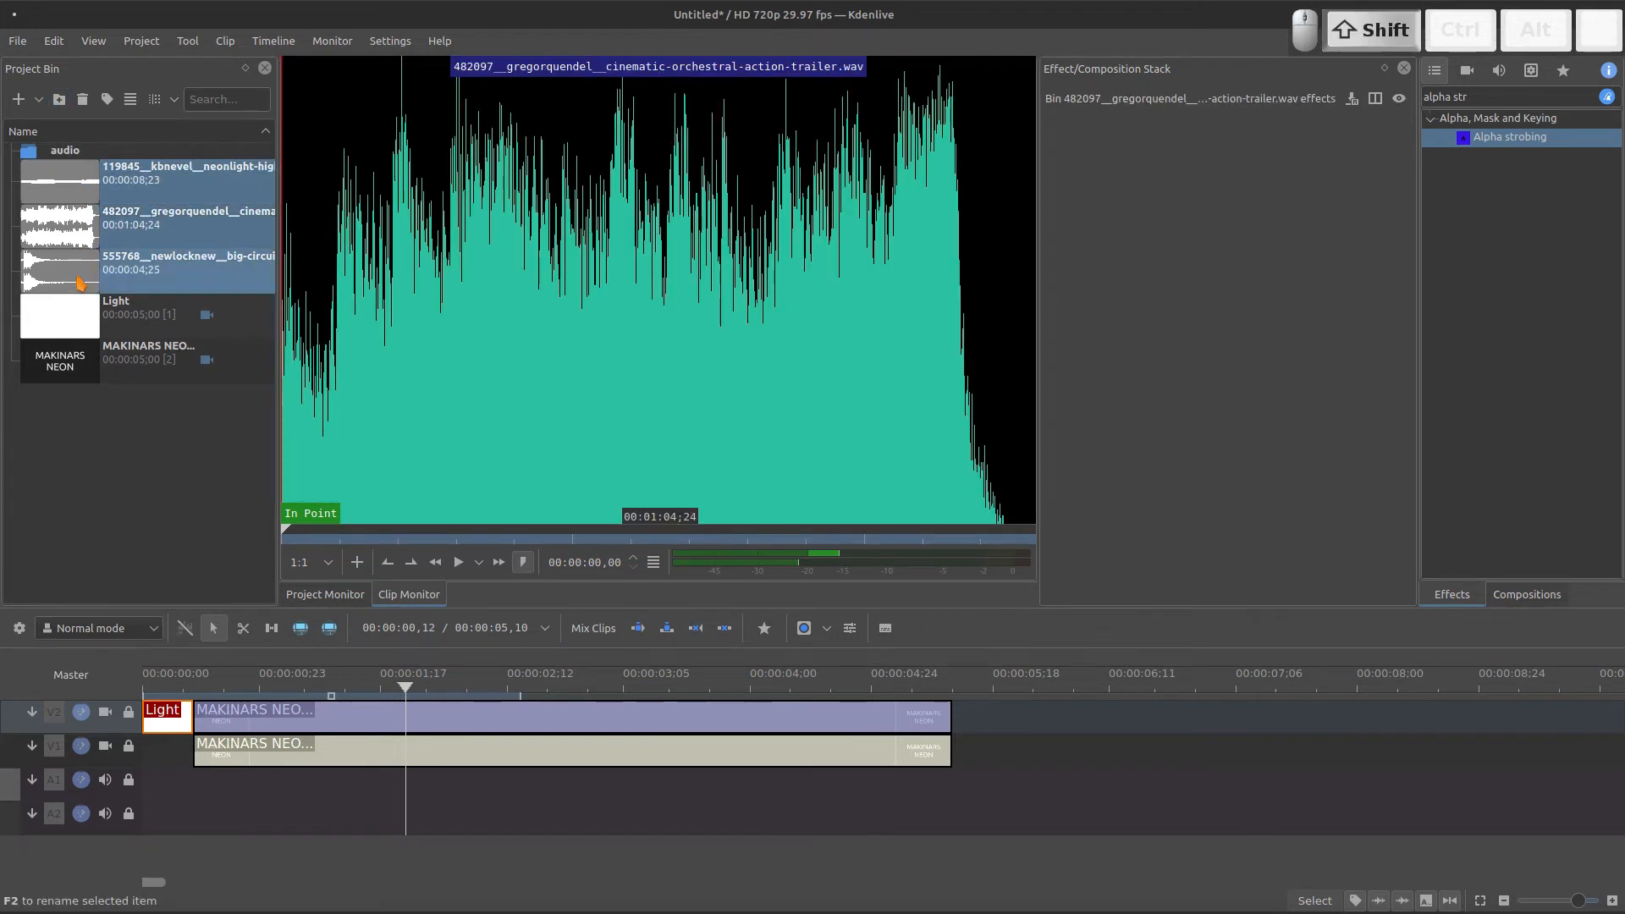
{"action": "left_click_drag", "start_coordinate": [66, 188], "coordinate": [25, 152]}
{"action": "left_click", "coordinate": [15, 155]}
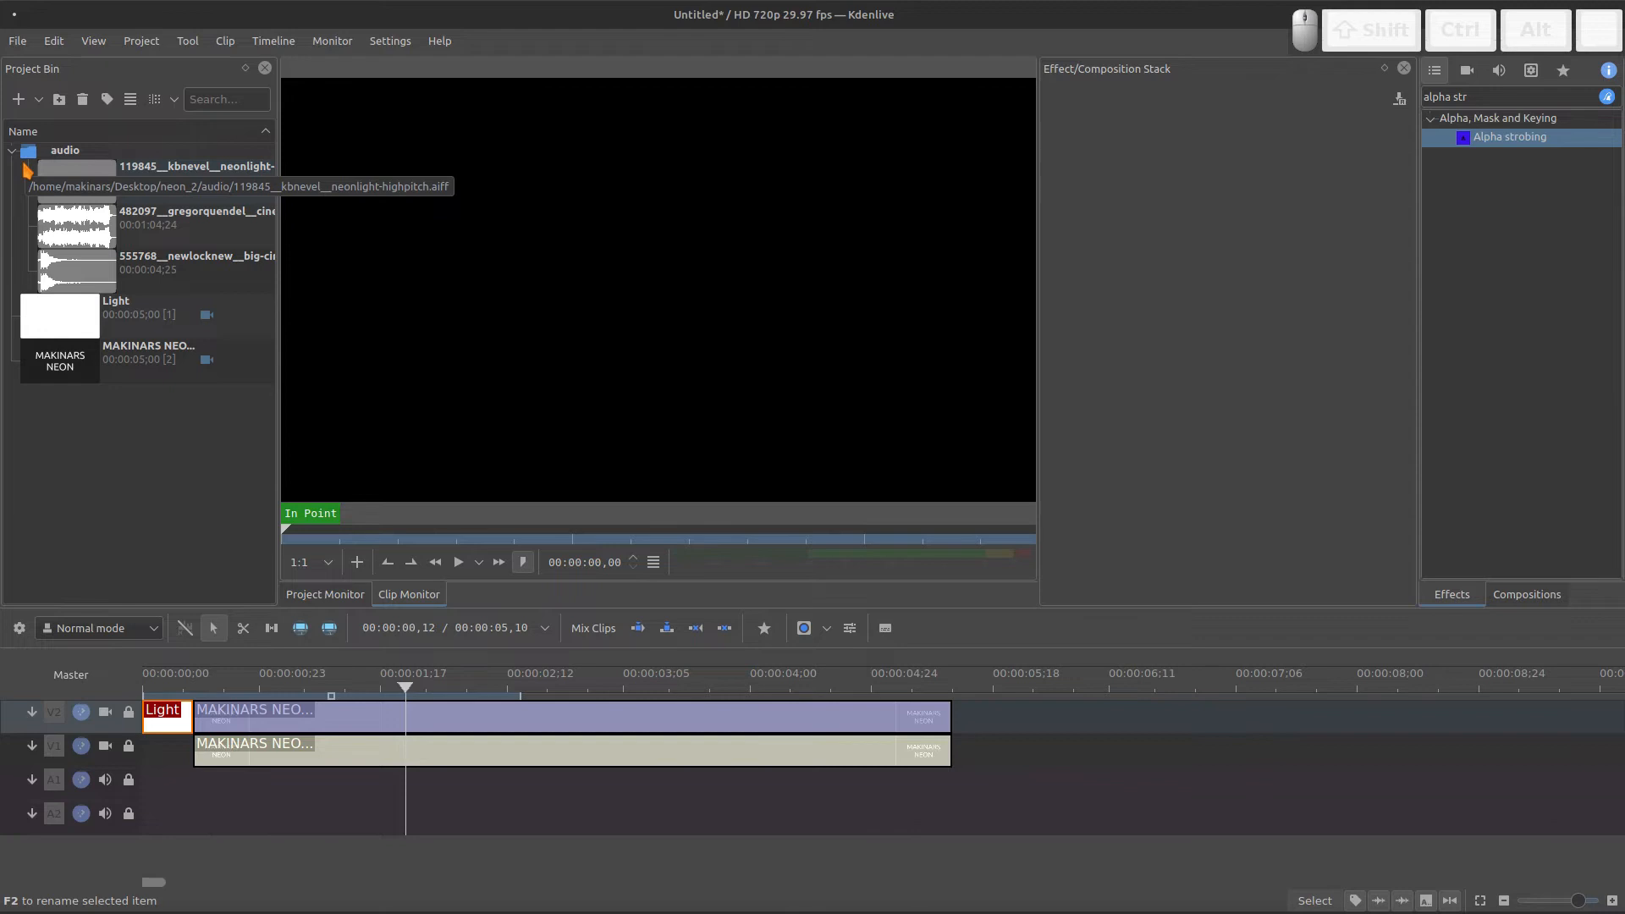
- Rename the neonlight-highpitch sound in the audio folder to "neon" and play a short preview of it
{"action": "left_click", "coordinate": [99, 254]}
{"action": "left_click", "coordinate": [92, 225]}
{"action": "left_click", "coordinate": [82, 191]}
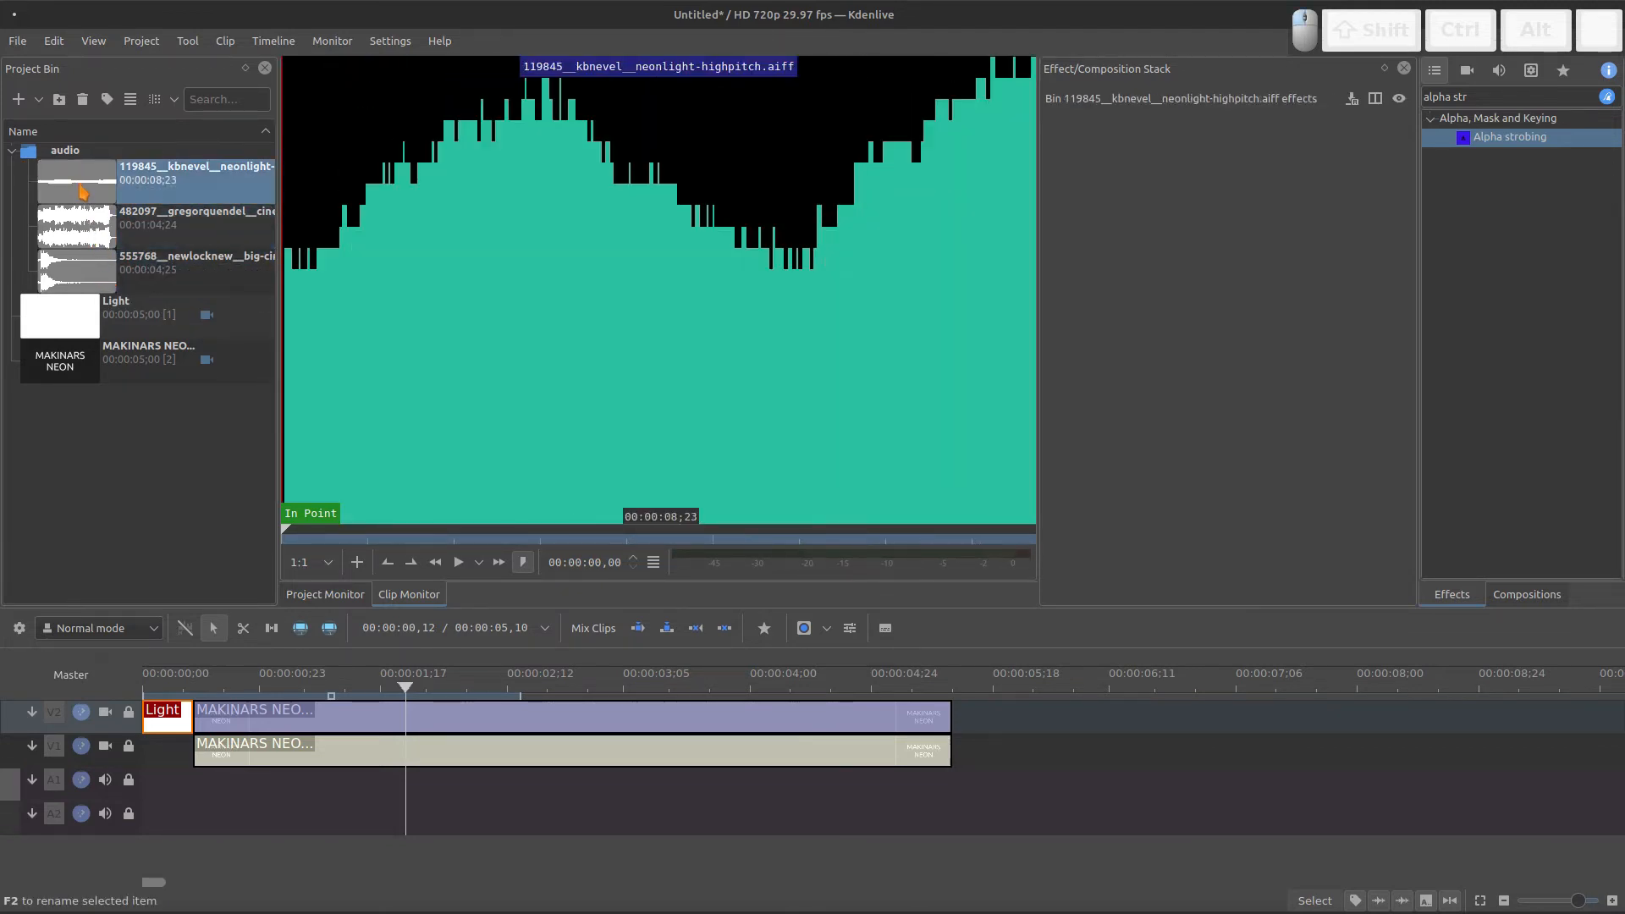
{"action": "left_click", "coordinate": [173, 169]}
{"action": "type", "text": "neon"}
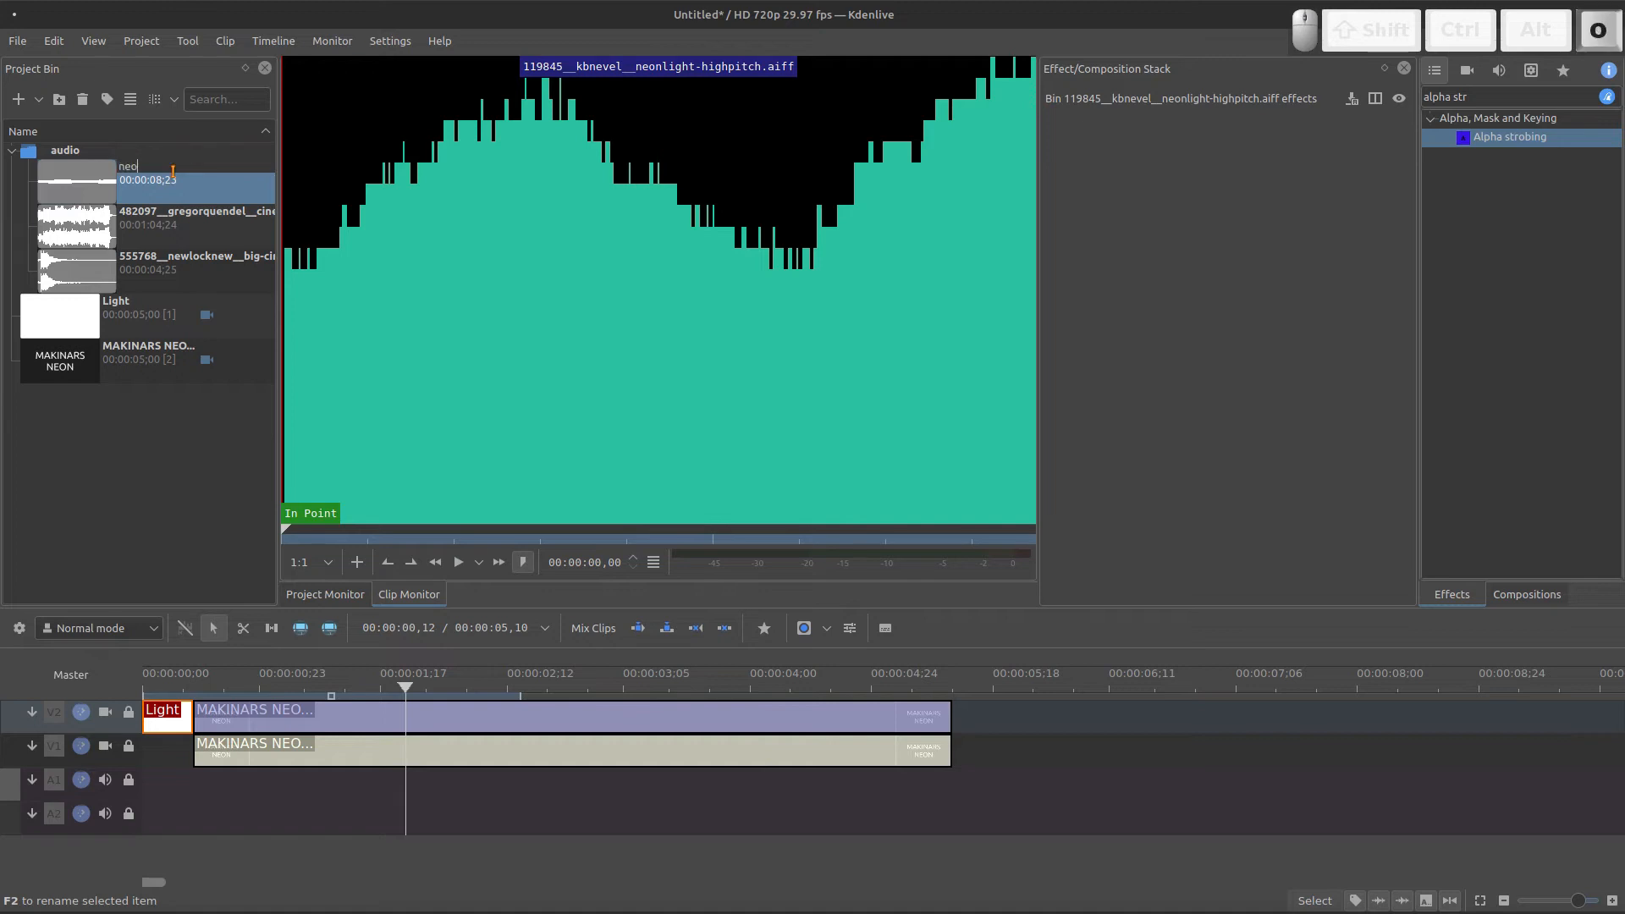
{"action": "key", "text": "Return"}
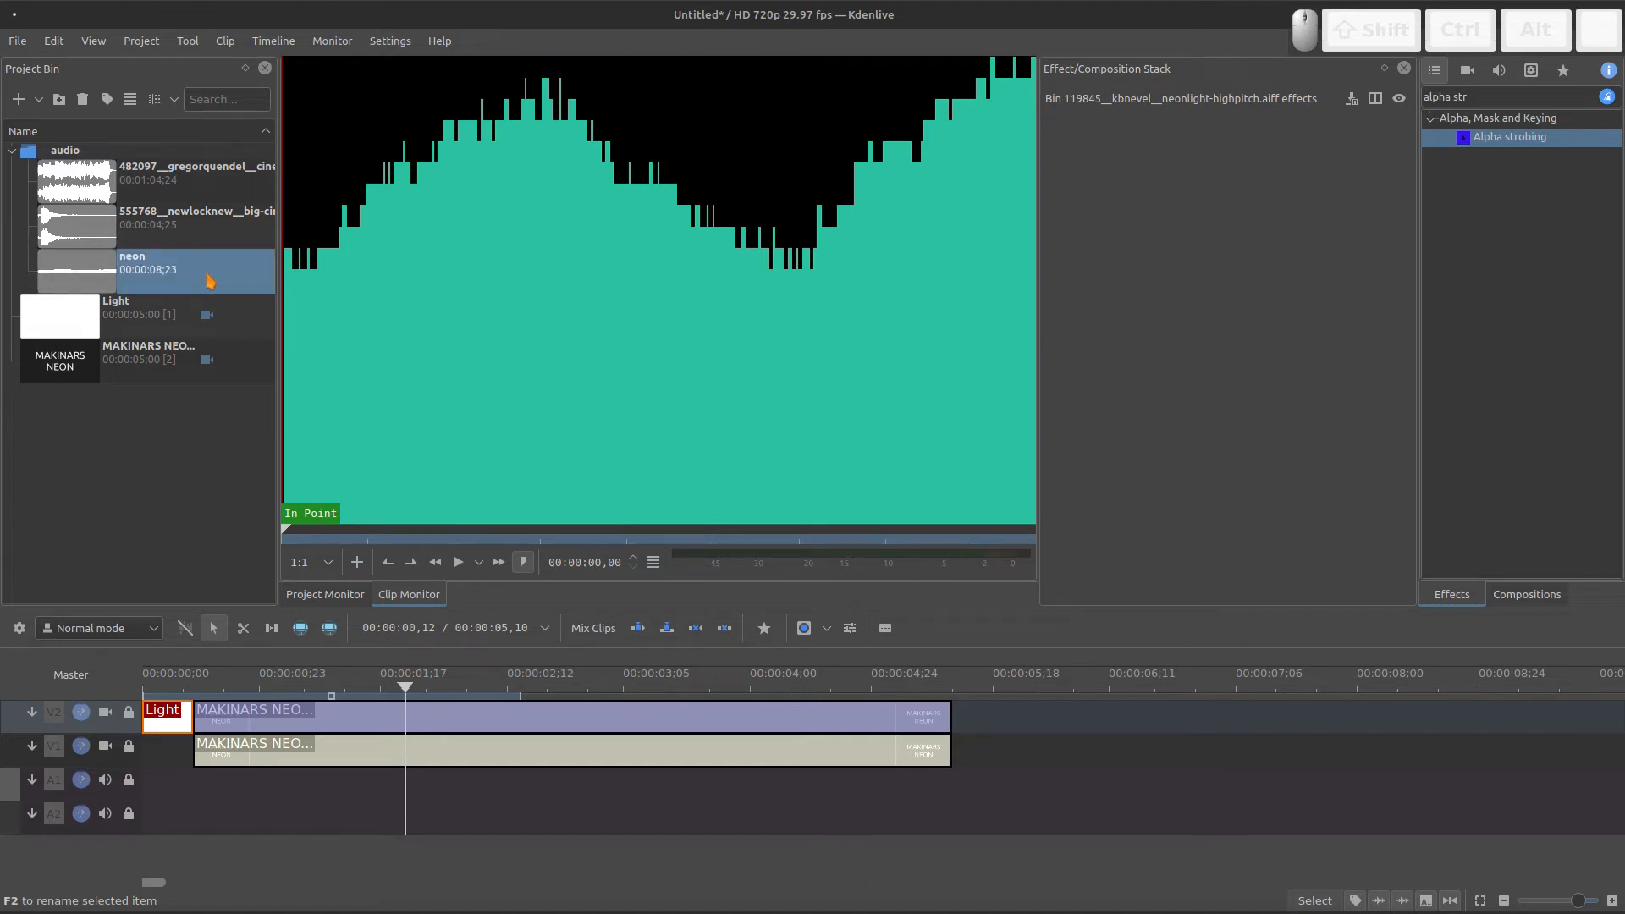
{"action": "left_click", "coordinate": [458, 563]}
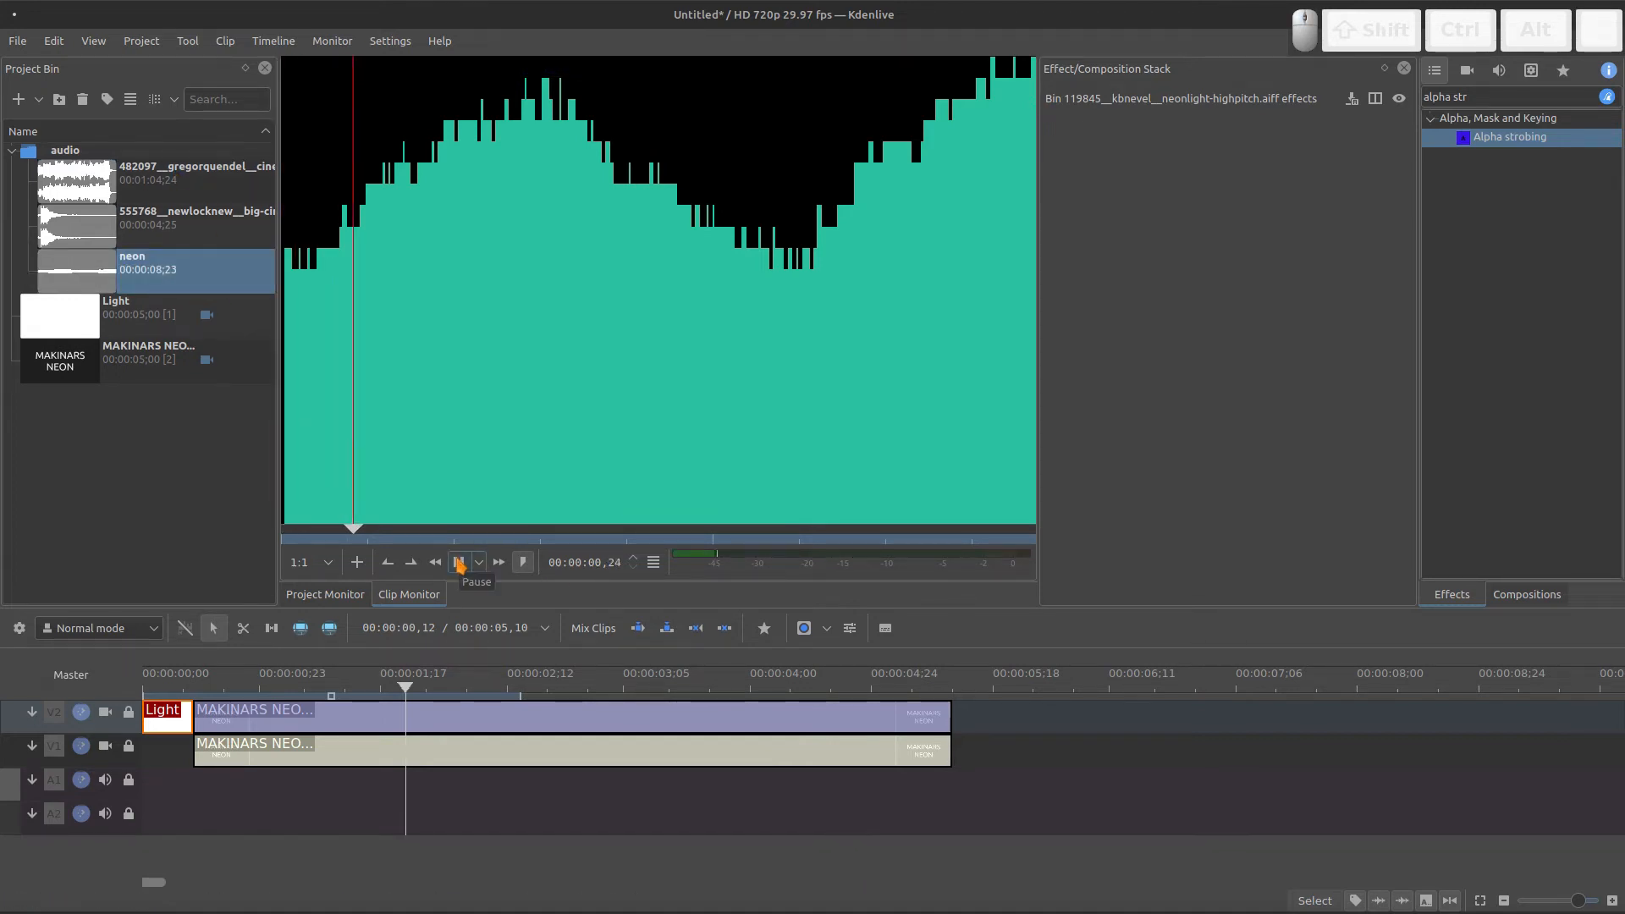
{"action": "left_click", "coordinate": [458, 562]}
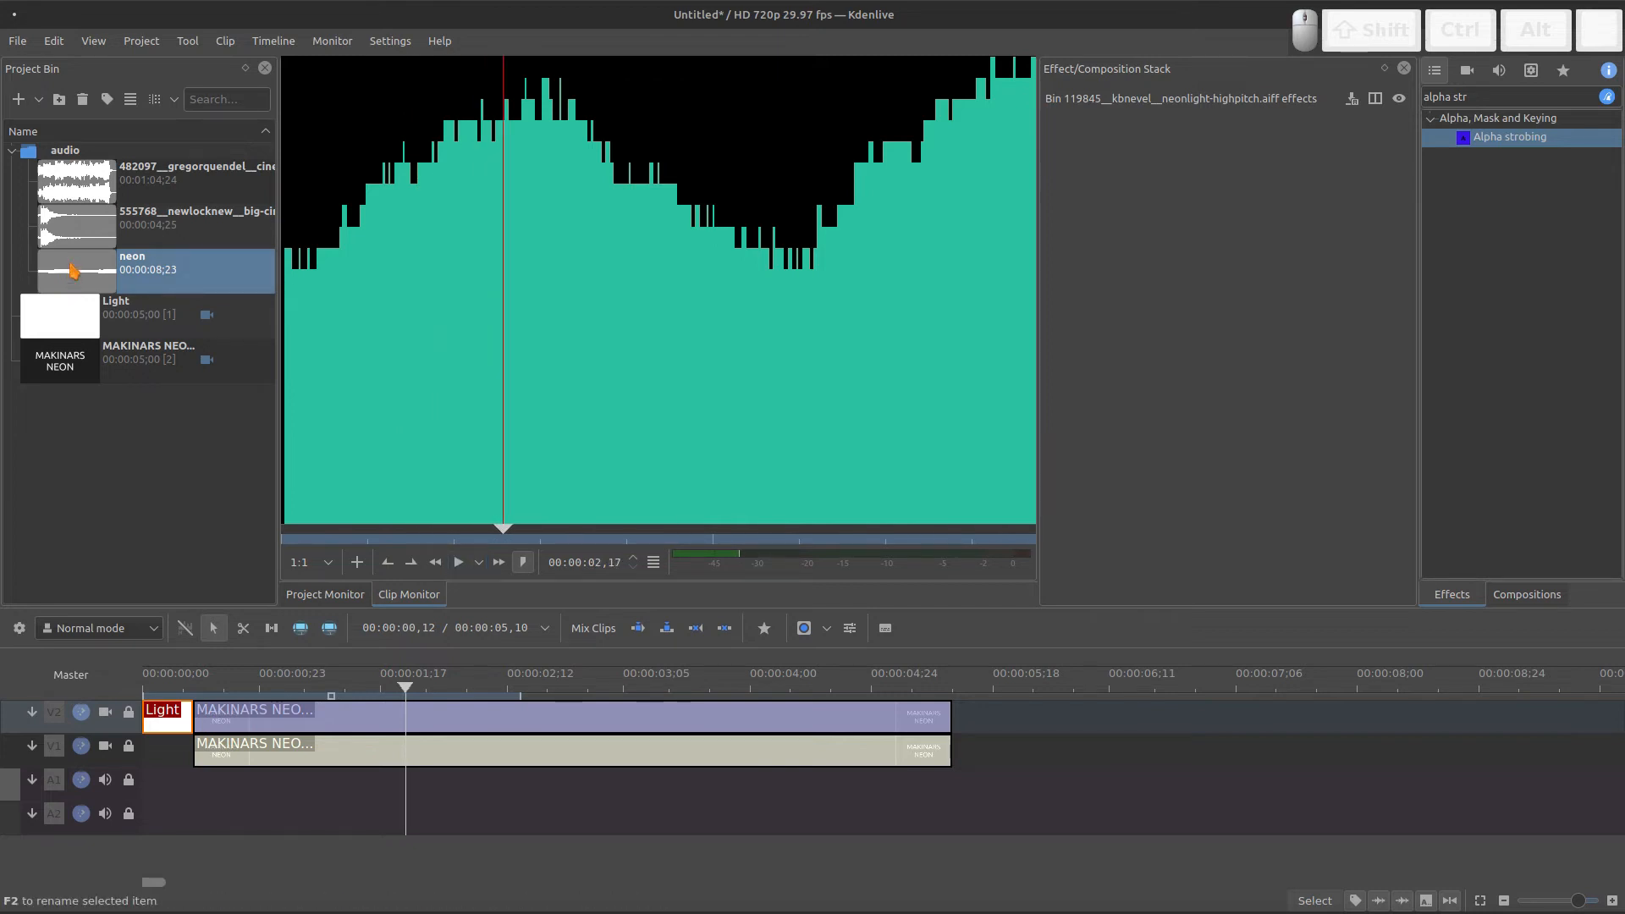
- Rename the big-circuit sound in the audio folder to "hit"
{"action": "left_click", "coordinate": [84, 201]}
{"action": "left_click", "coordinate": [152, 212]}
{"action": "left_click", "coordinate": [152, 211]}
{"action": "type", "text": "hit"}
{"action": "key", "text": "Return"}
- Rename the cinematic orchestral action trailer sound to "background"
{"action": "left_click", "coordinate": [252, 184]}
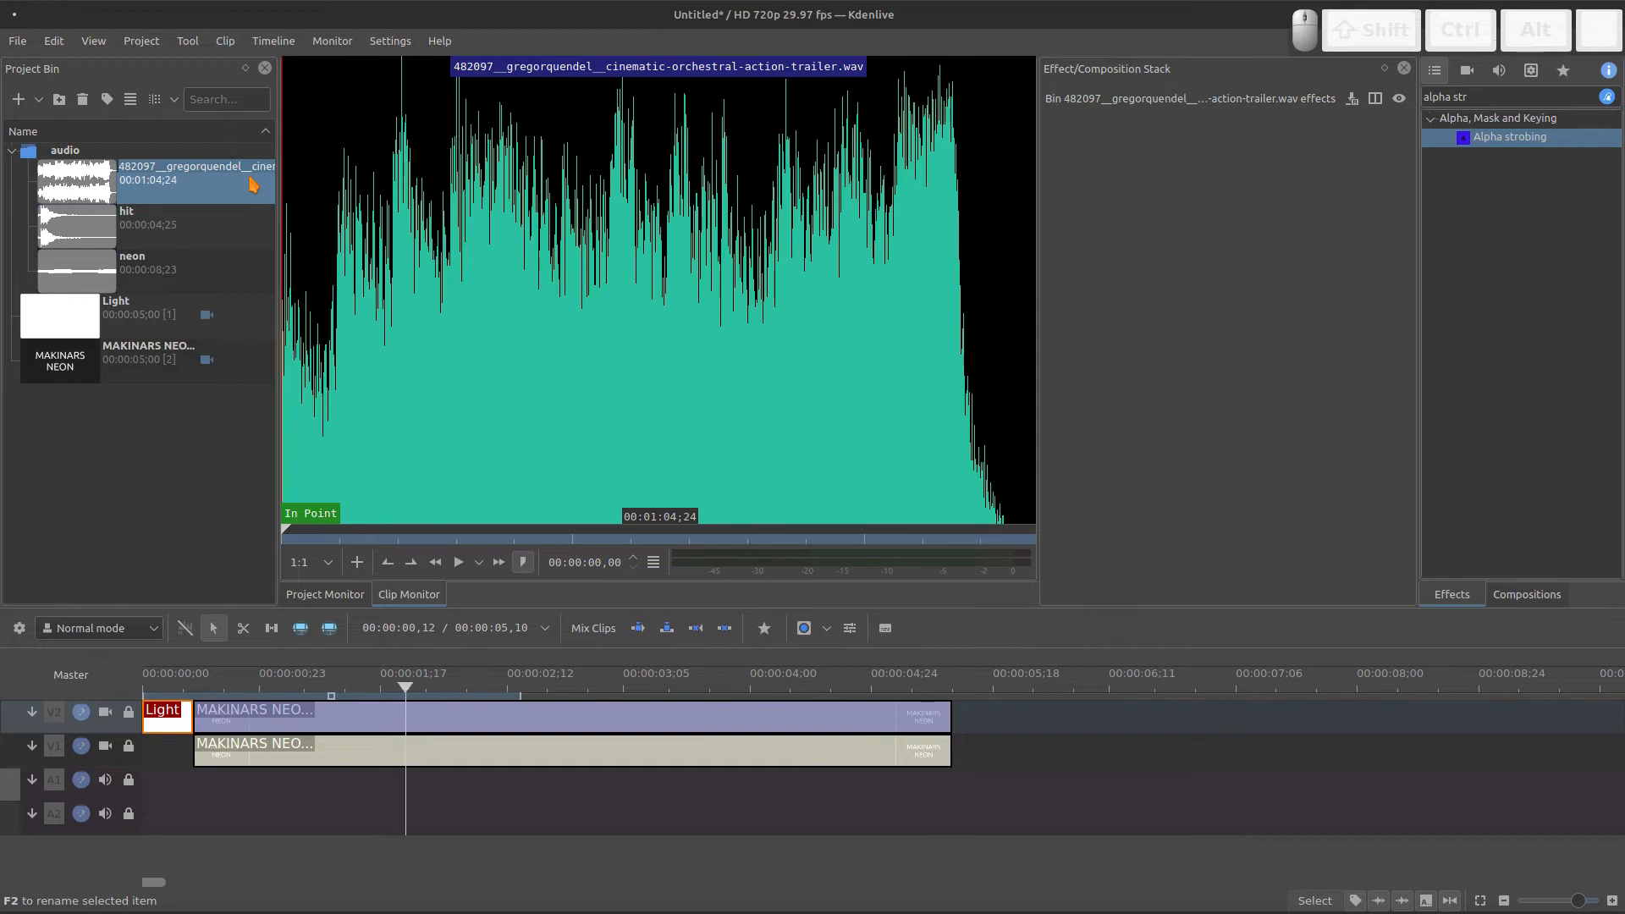
{"action": "left_click", "coordinate": [252, 185]}
{"action": "type", "text": "background"}
{"action": "key", "text": "Return"}
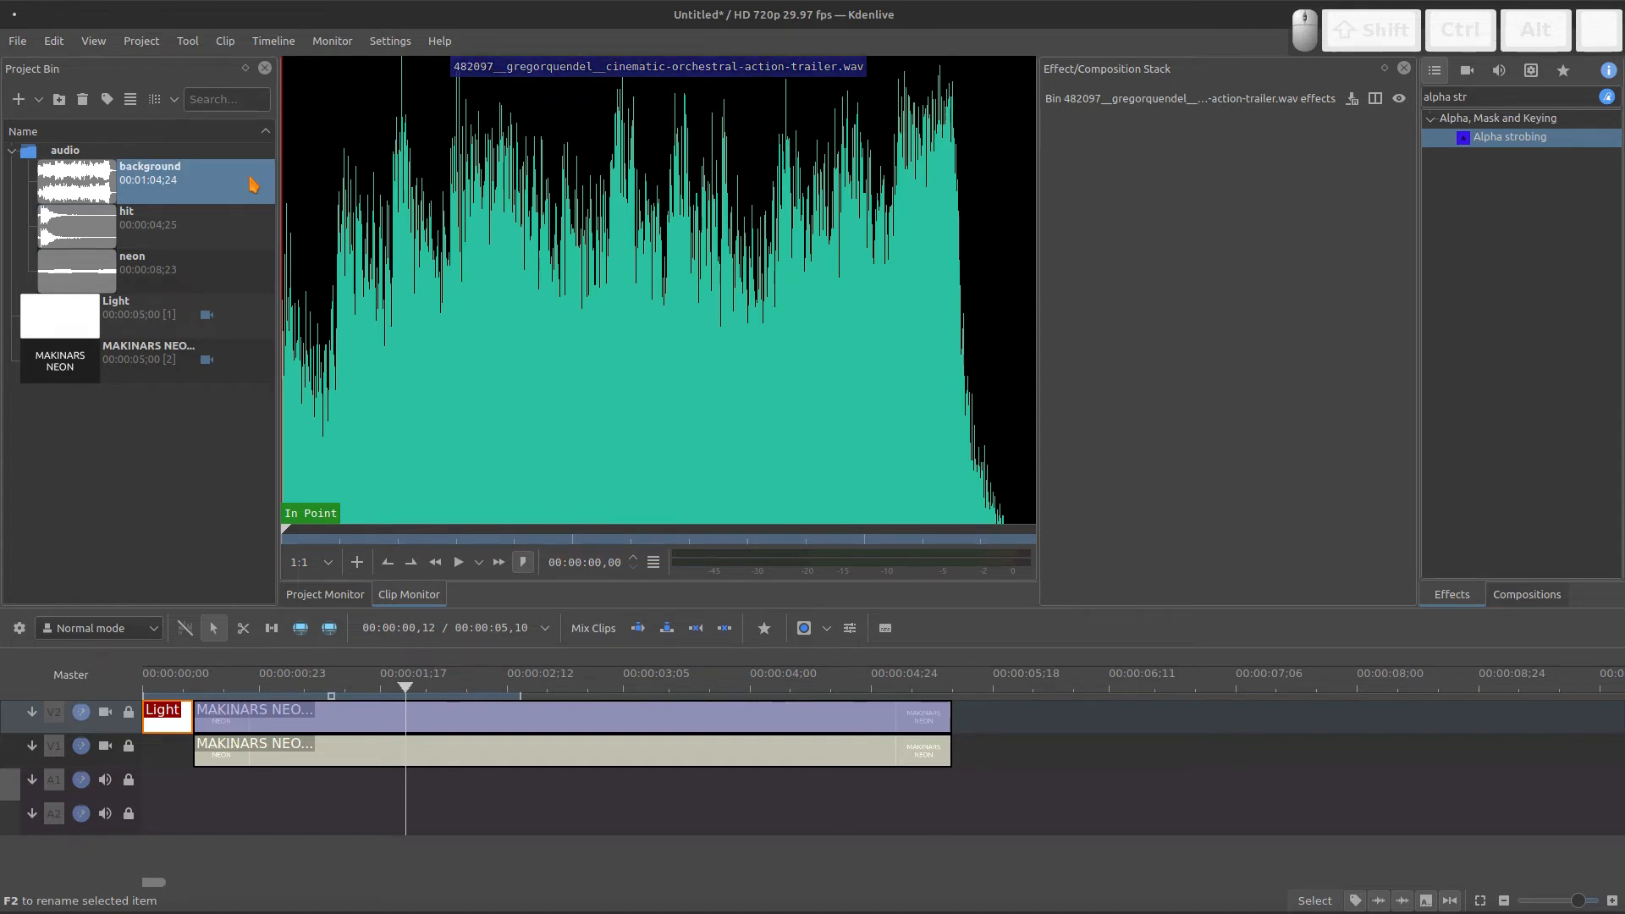
- Place the background sound on A2, cut it at 00:00:52,29 and delete the part before the cut
{"action": "left_click_drag", "start_coordinate": [253, 184], "coordinate": [208, 817]}
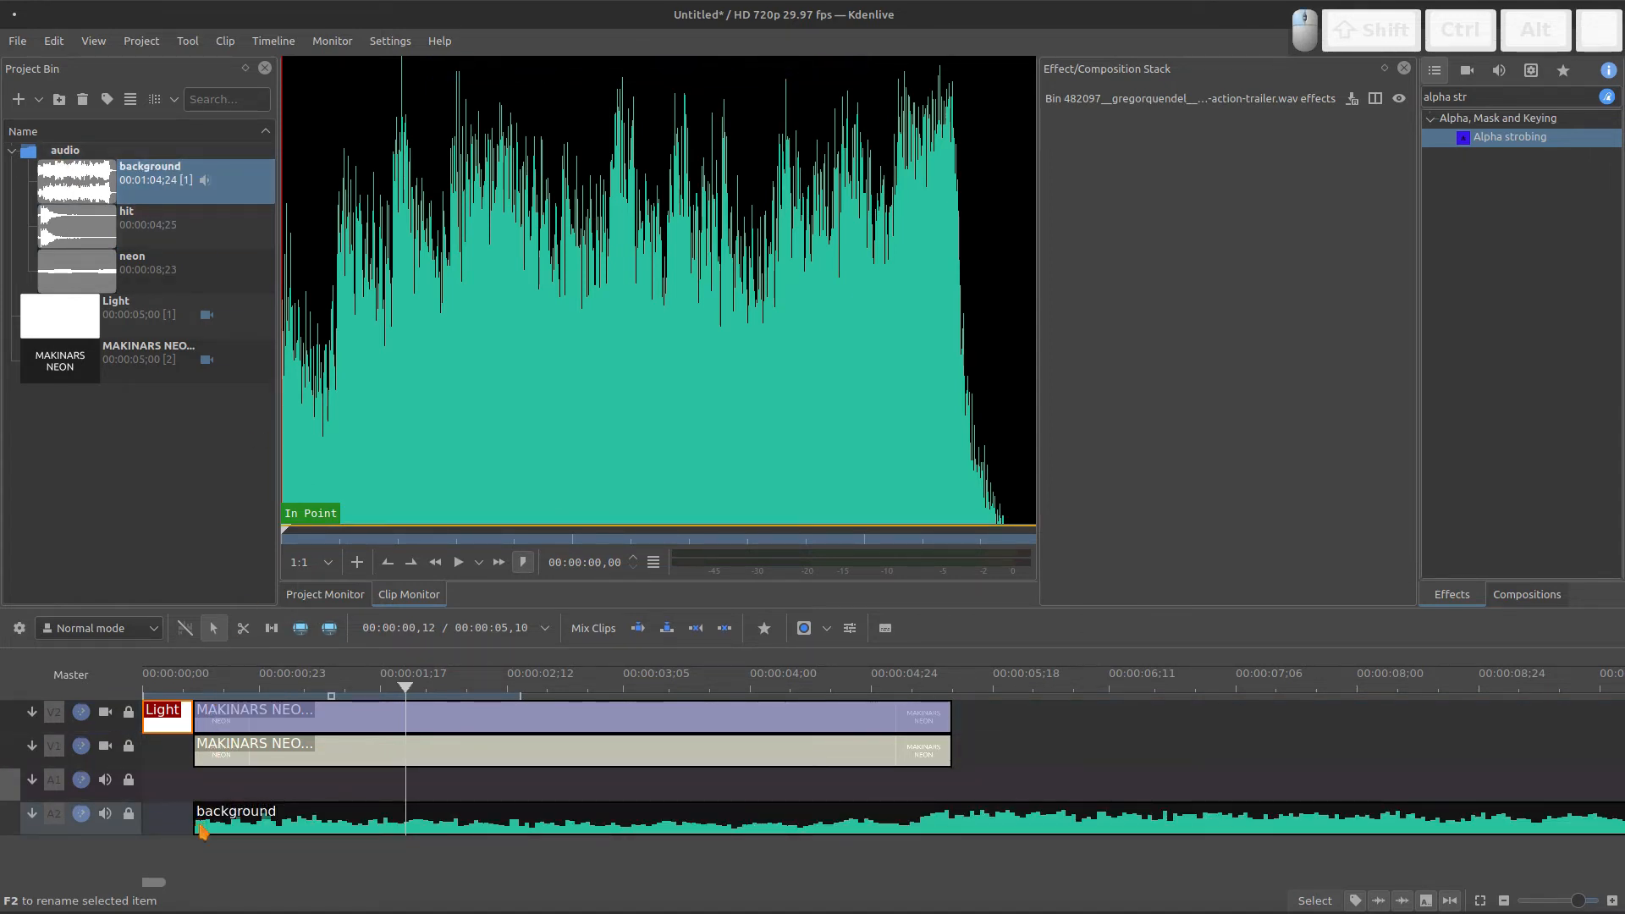
{"action": "left_click_drag", "start_coordinate": [1577, 900], "coordinate": [1568, 900]}
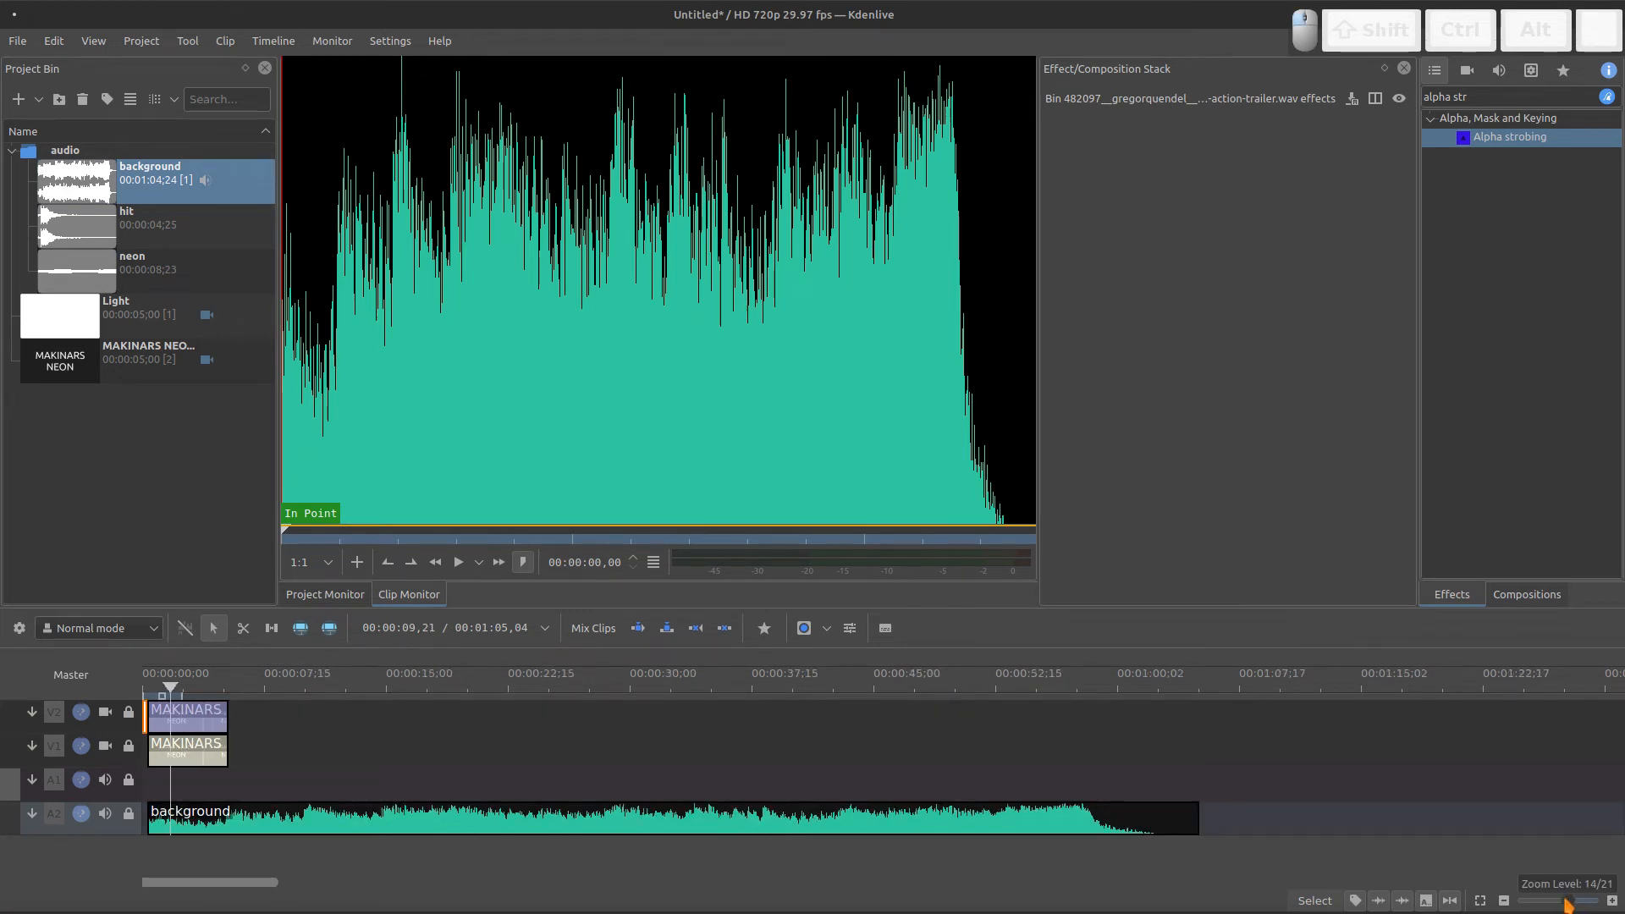
{"action": "left_click_drag", "start_coordinate": [1568, 902], "coordinate": [1564, 901]}
{"action": "left_click", "coordinate": [789, 780]}
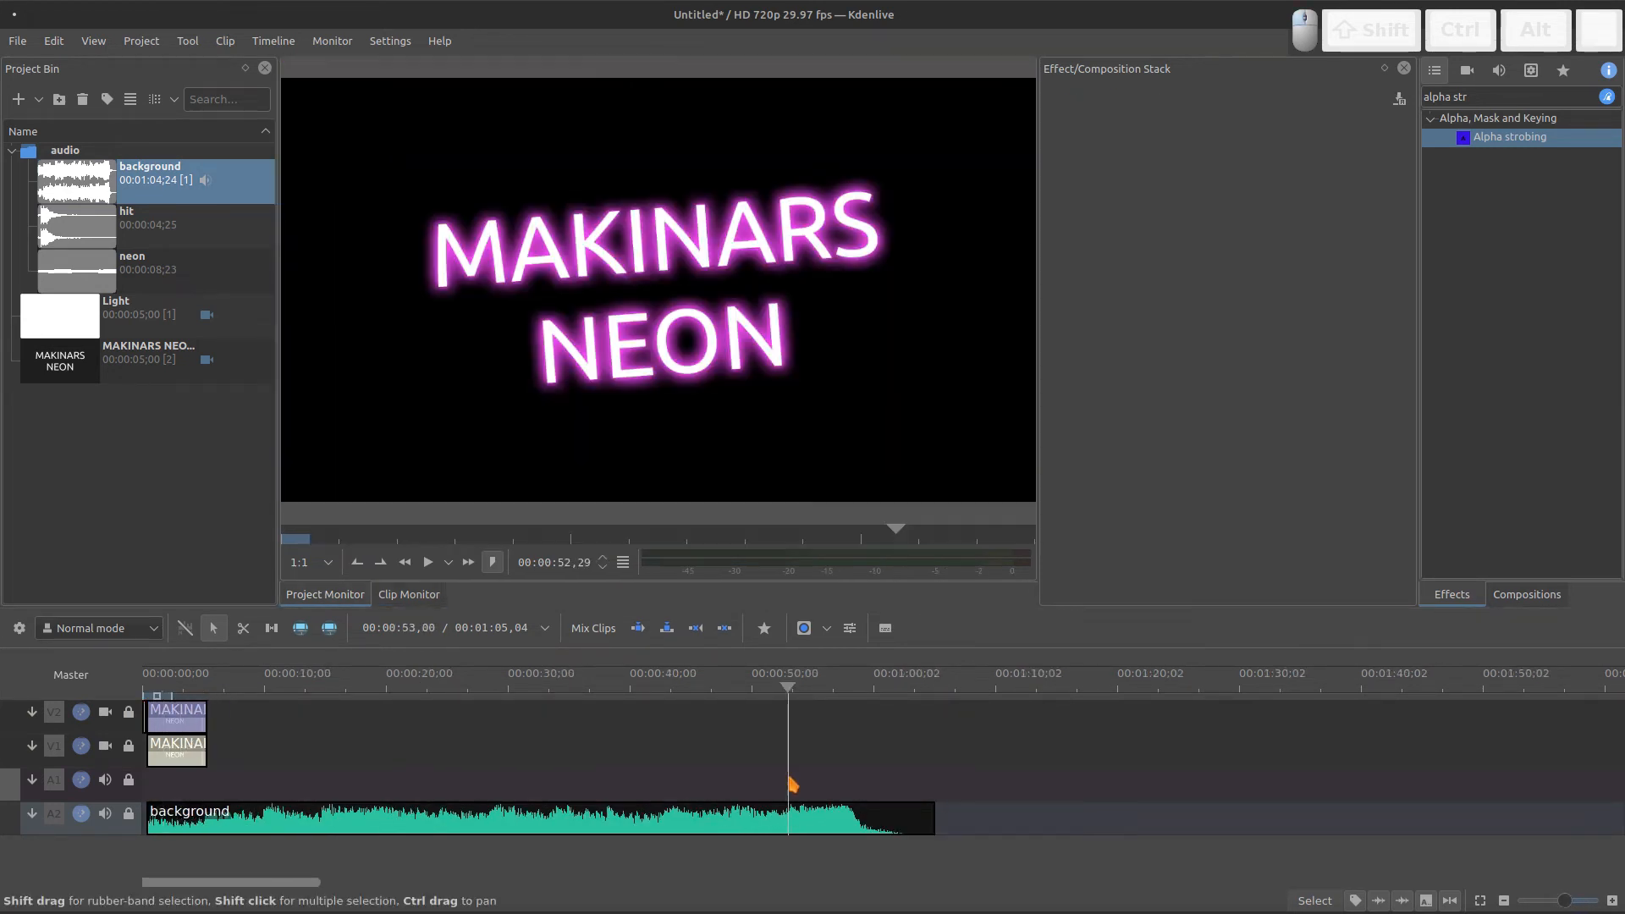
{"action": "key", "text": "shift+r"}
{"action": "left_click", "coordinate": [768, 809]}
{"action": "key", "text": "Delete"}
- Move the remaining background piece to the start of A2 and trim its end to about 00:00:08,07
{"action": "left_click_drag", "start_coordinate": [855, 813], "coordinate": [210, 870]}
{"action": "left_click_drag", "start_coordinate": [318, 882], "coordinate": [189, 883]}
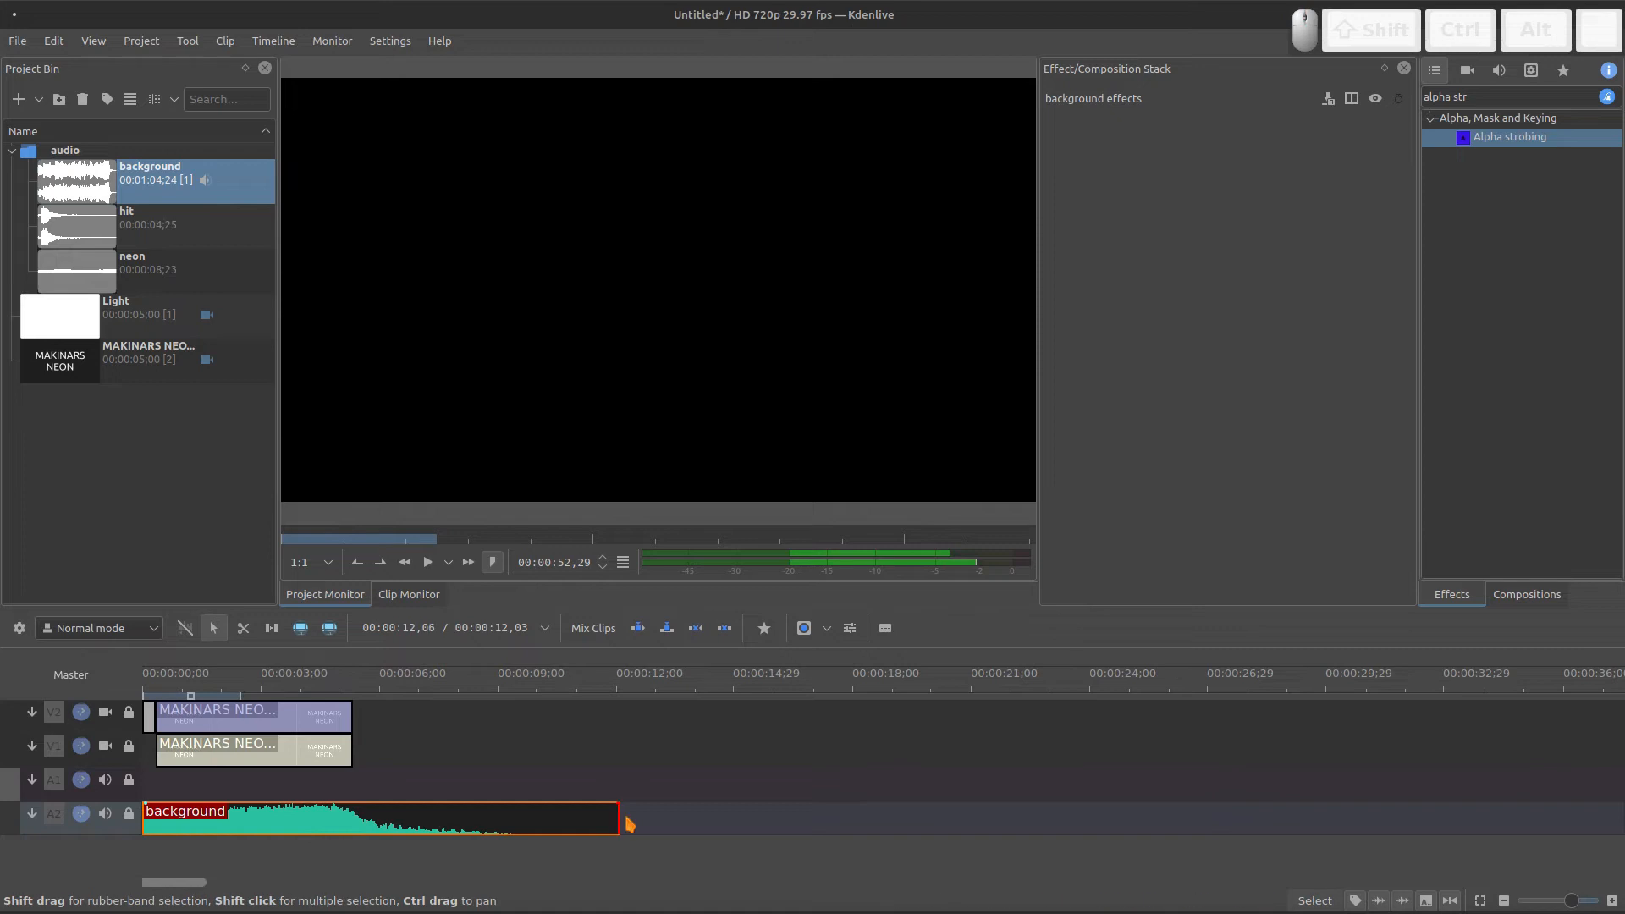
{"action": "left_click_drag", "start_coordinate": [619, 816], "coordinate": [467, 816]}
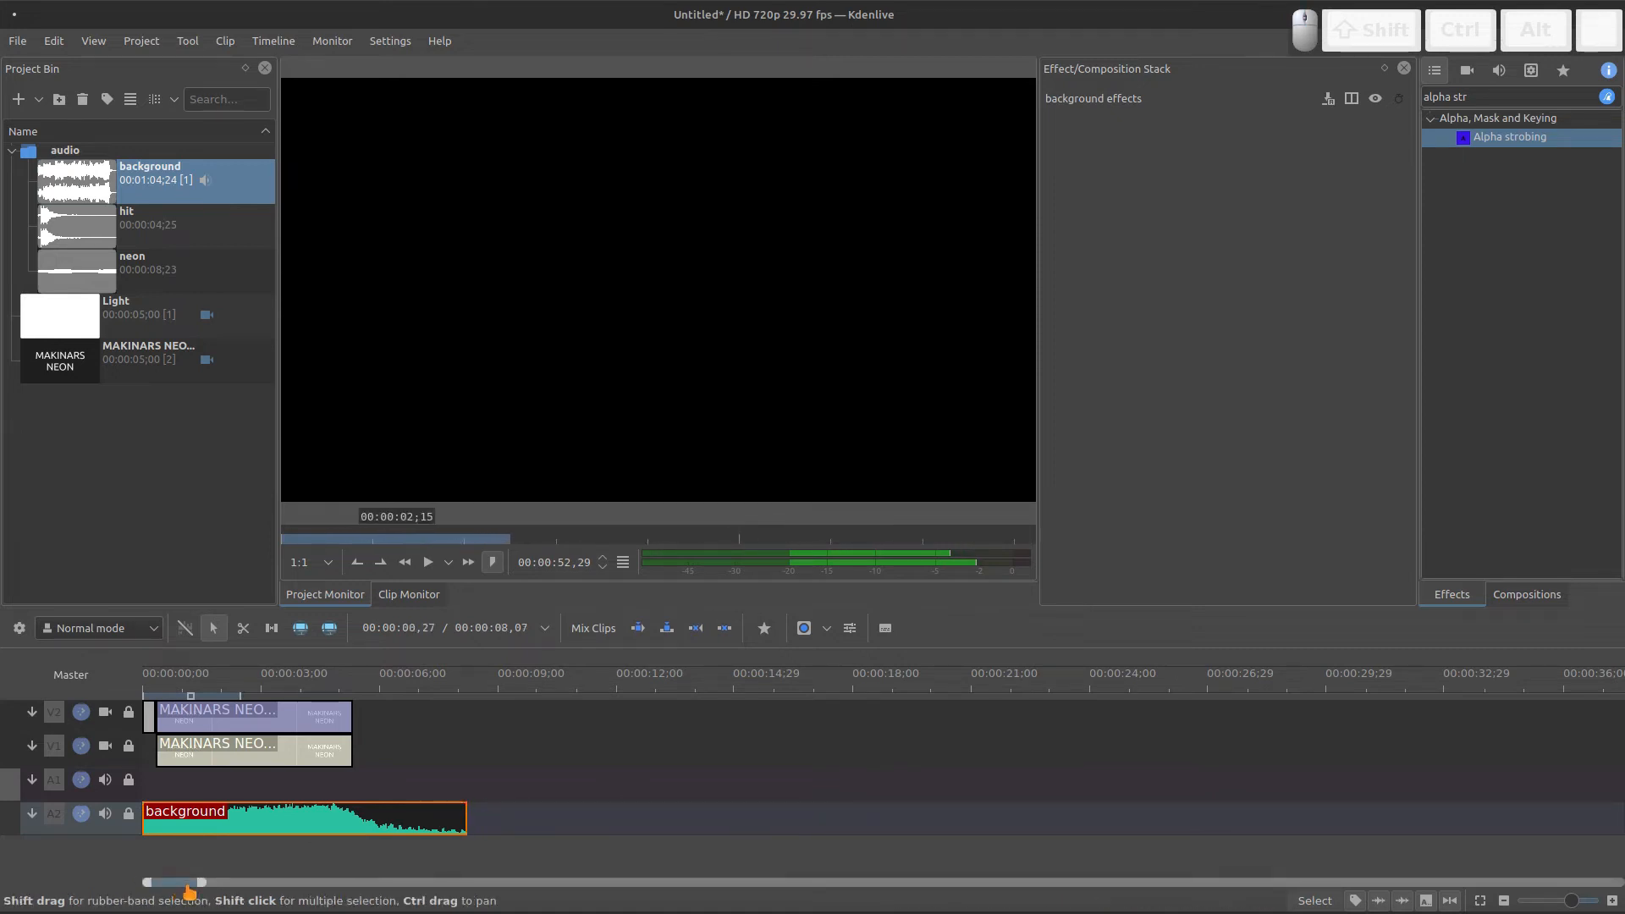
- Place the hit sound on A1 and shift its start to 00:00:00,06
{"action": "left_click_drag", "start_coordinate": [201, 884], "coordinate": [160, 885]}
{"action": "left_click", "coordinate": [176, 328]}
{"action": "left_click_drag", "start_coordinate": [85, 230], "coordinate": [142, 784]}
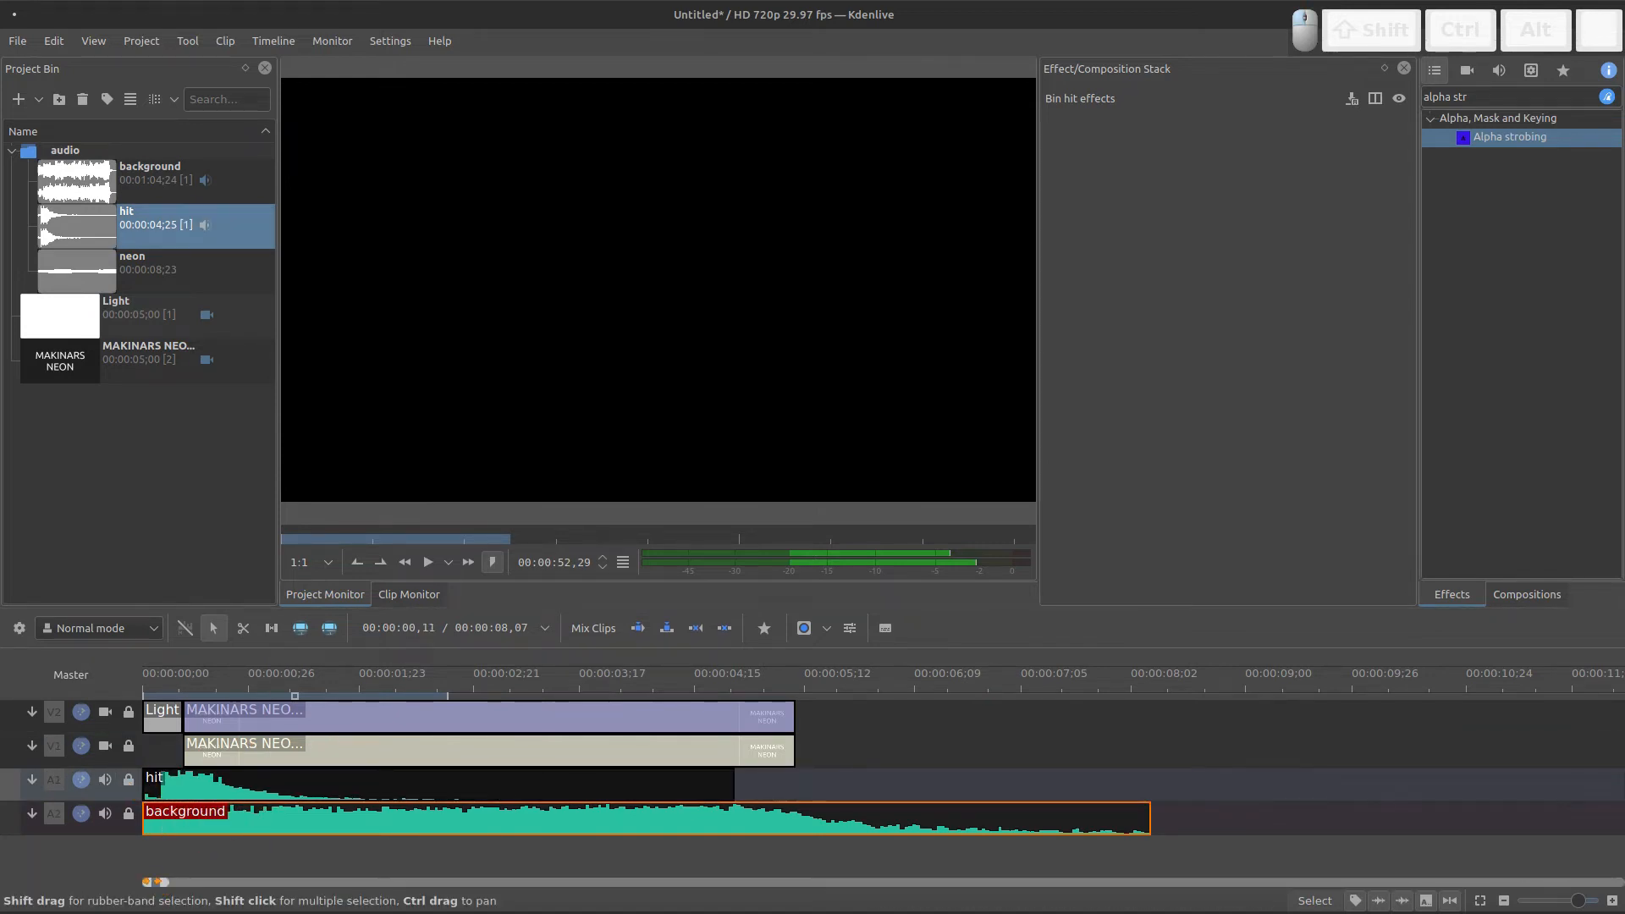
{"action": "left_click_drag", "start_coordinate": [161, 888], "coordinate": [152, 886]}
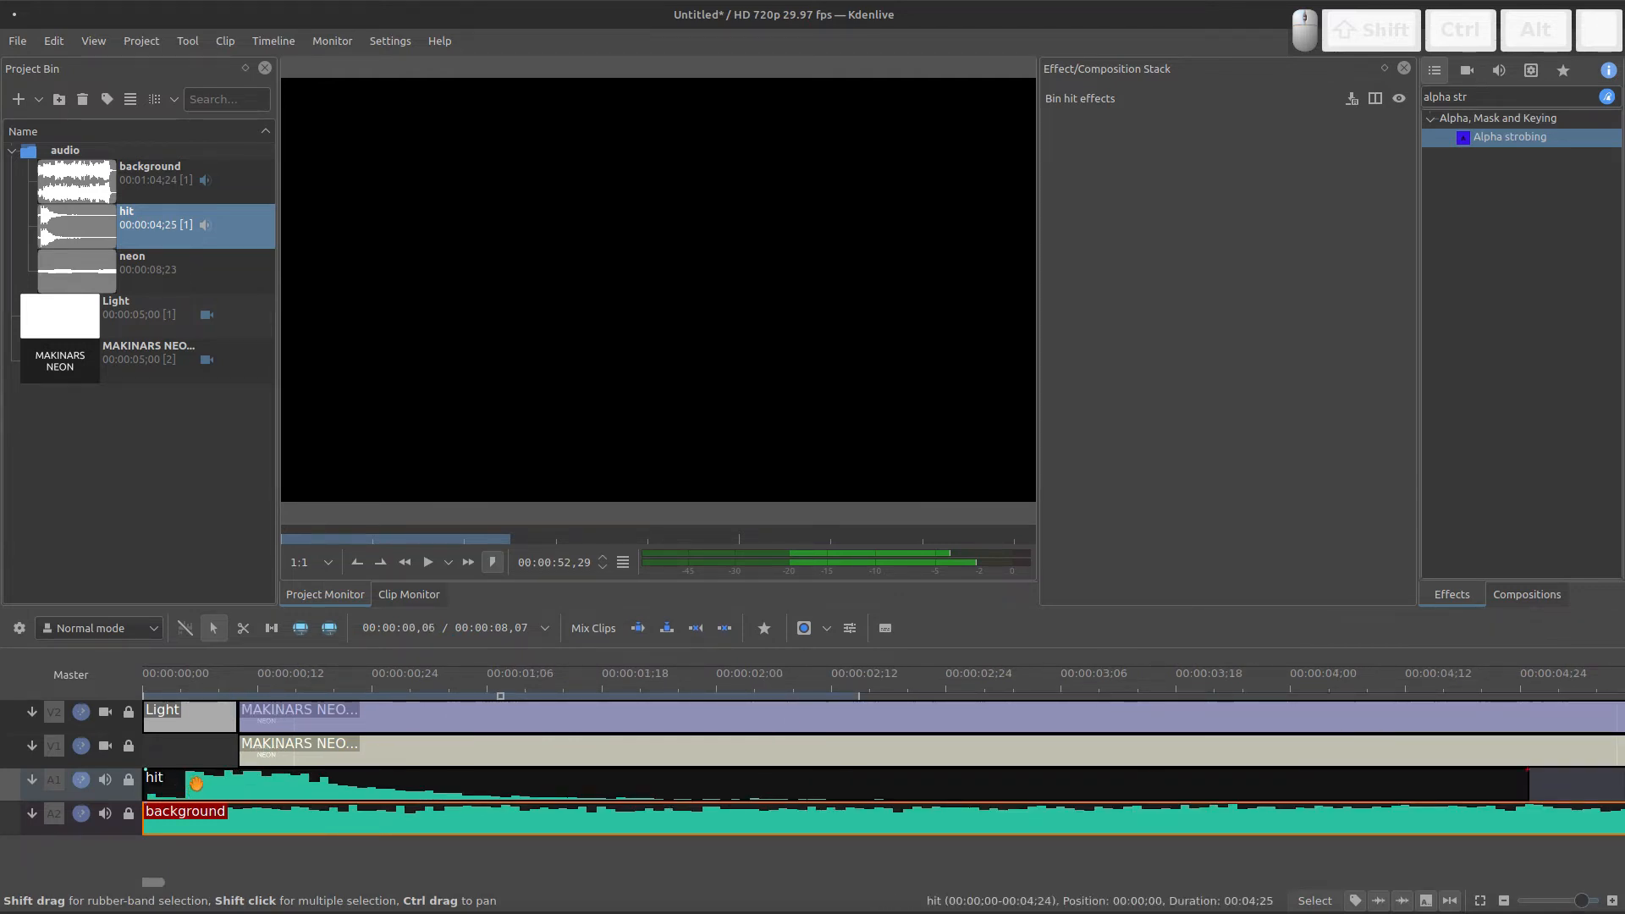
{"action": "left_click_drag", "start_coordinate": [205, 785], "coordinate": [267, 799]}
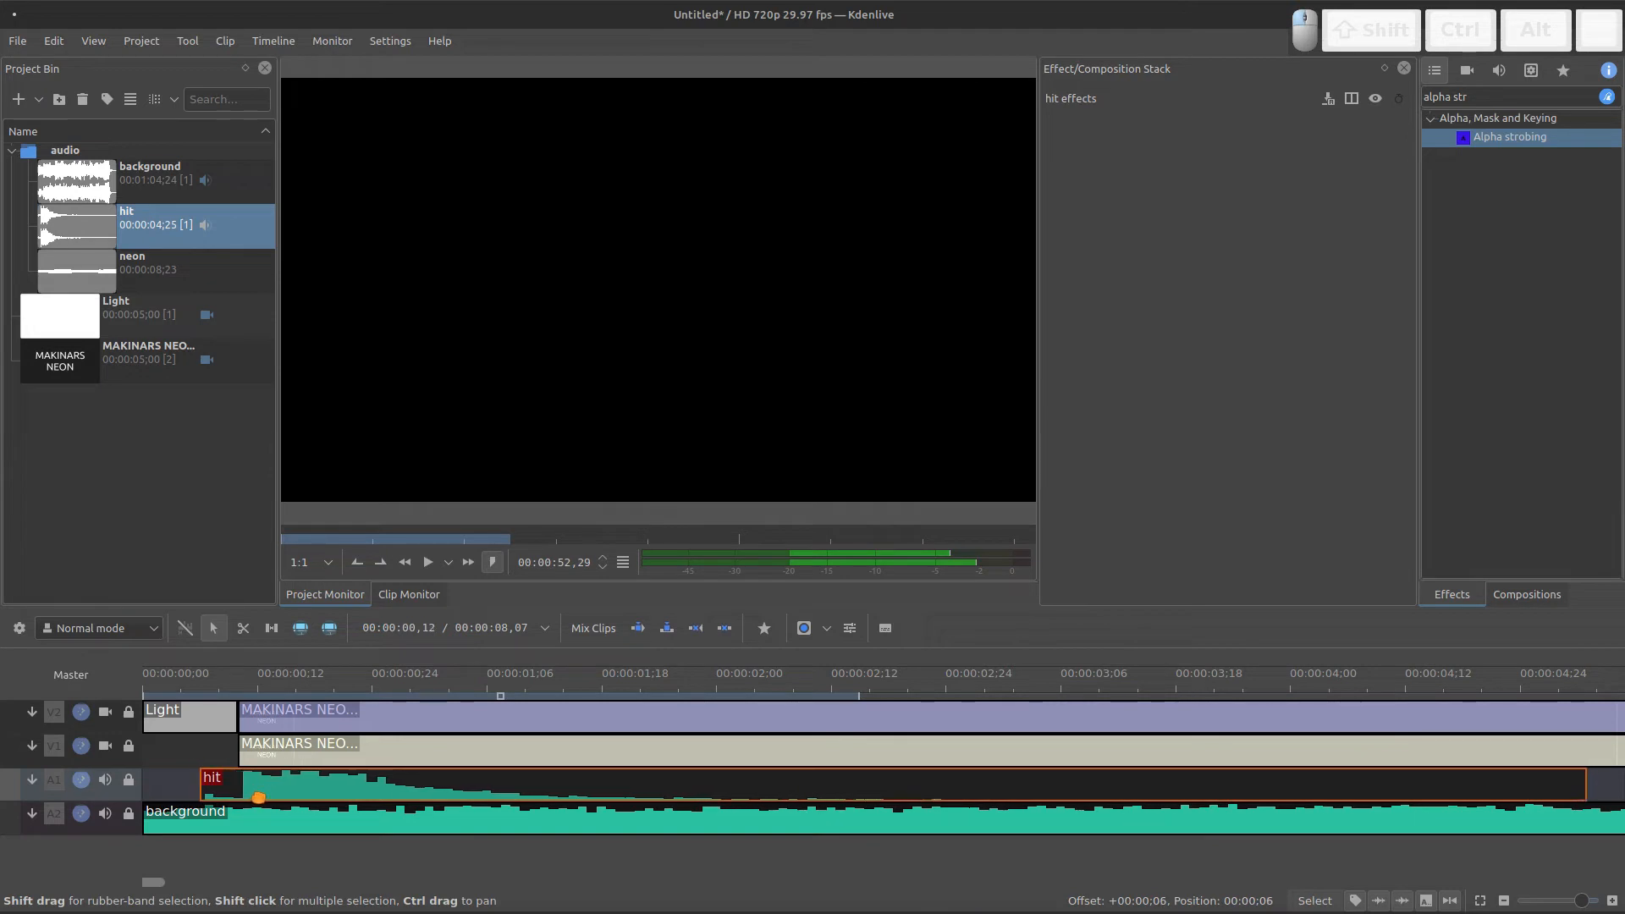
- Move the hit clip one frame earlier to 00:00:00,05 and check its loud part against the start of the title at 00:00:00,10
{"action": "left_click_drag", "start_coordinate": [1583, 903], "coordinate": [1547, 905]}
{"action": "left_click_drag", "start_coordinate": [169, 687], "coordinate": [109, 704]}
{"action": "left_click_drag", "start_coordinate": [1551, 909], "coordinate": [1591, 908]}
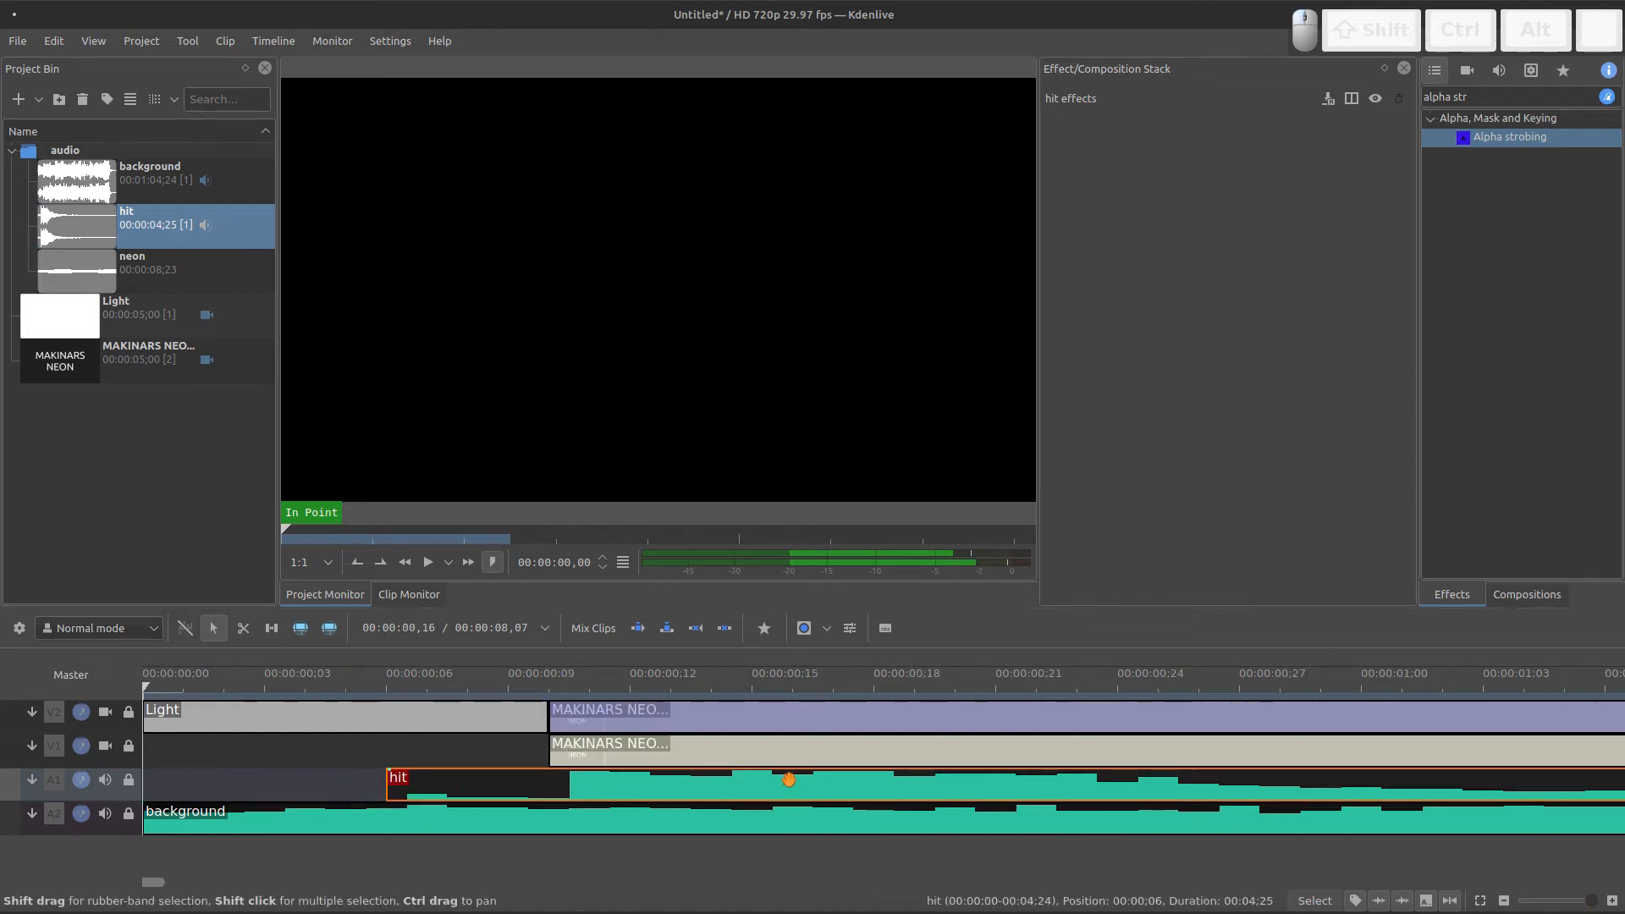
{"action": "left_click_drag", "start_coordinate": [776, 776], "coordinate": [747, 784]}
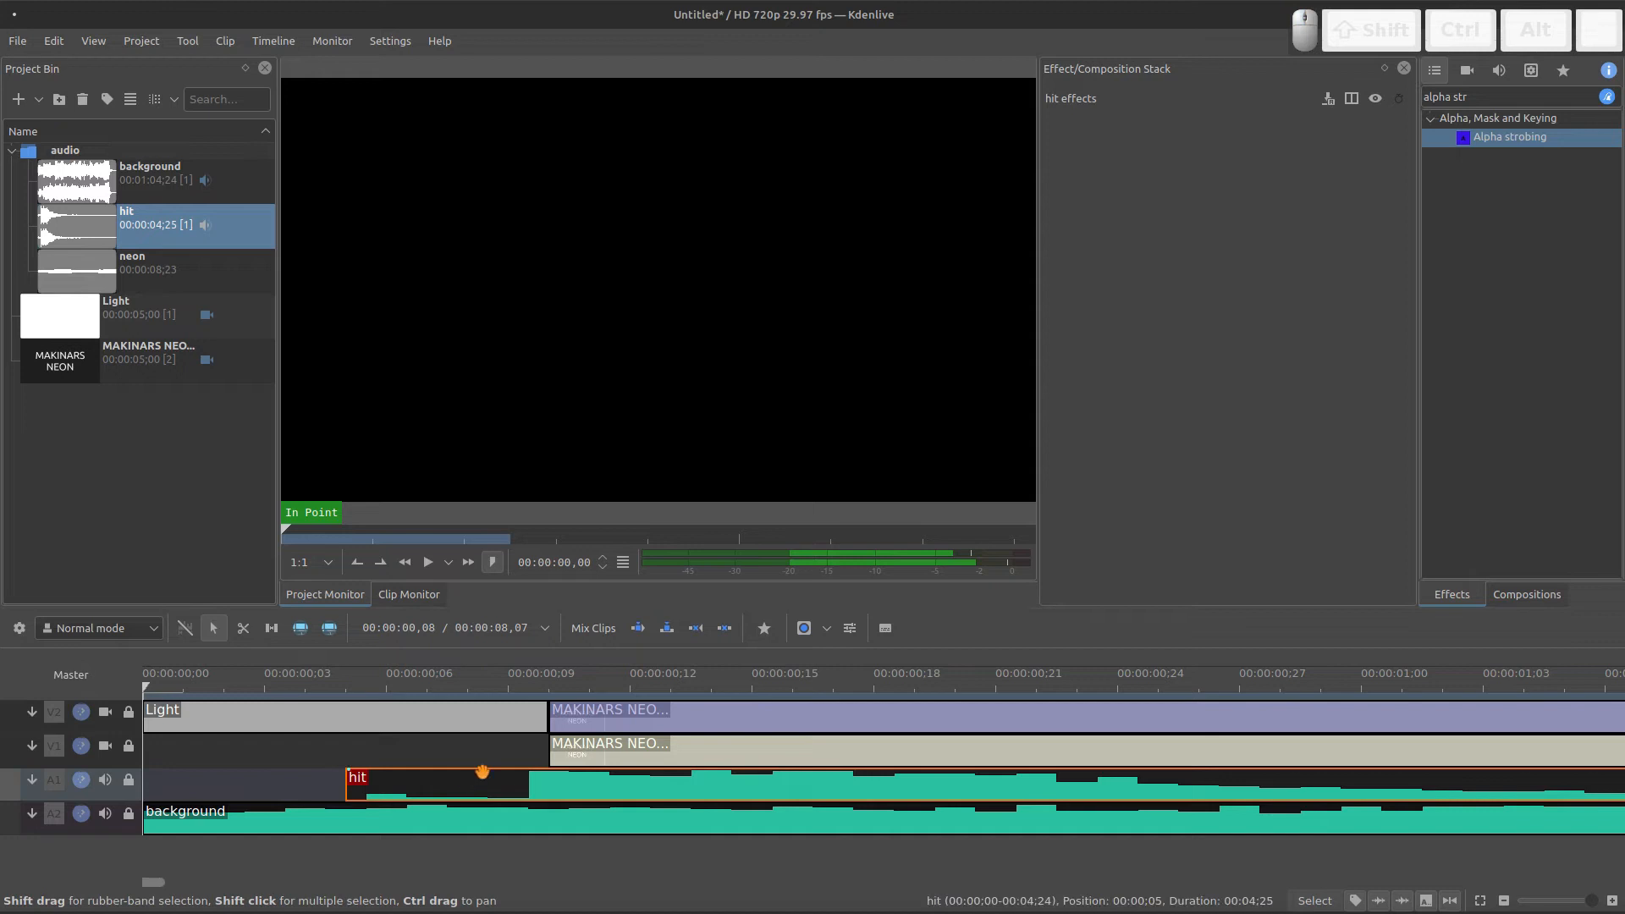
{"action": "left_click", "coordinate": [546, 754]}
{"action": "left_click", "coordinate": [561, 775]}
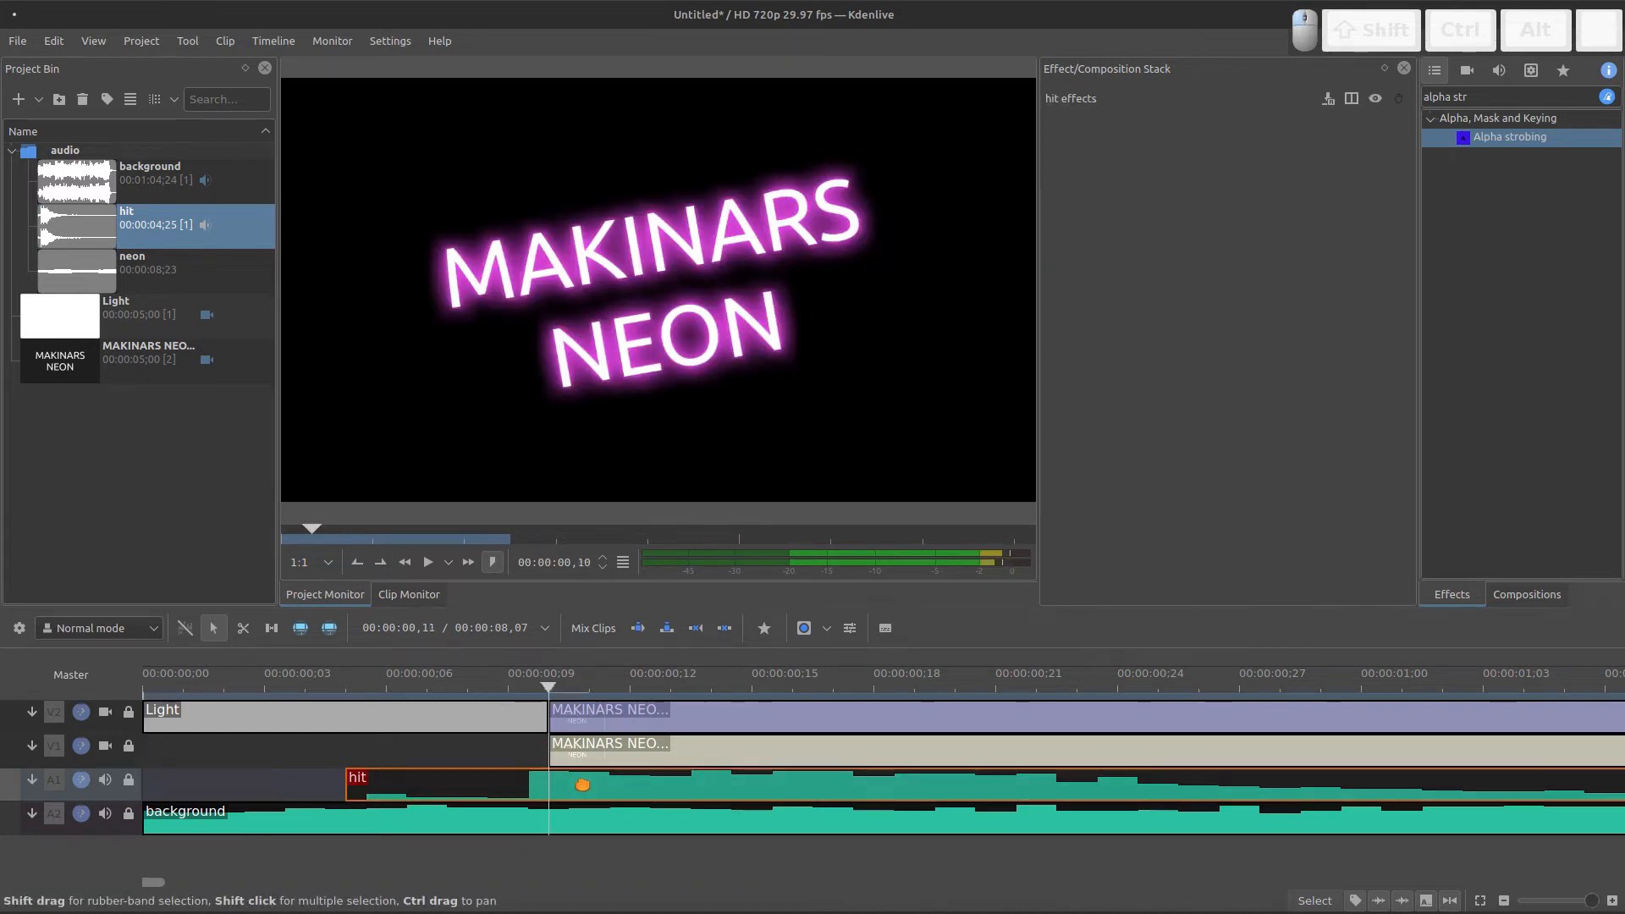
{"action": "mouse_move", "coordinate": [579, 789]}
{"action": "left_mouse_down"}
{"action": "mouse_move", "coordinate": [596, 788]}
{"action": "mouse_move", "coordinate": [552, 785]}
{"action": "left_mouse_up"}
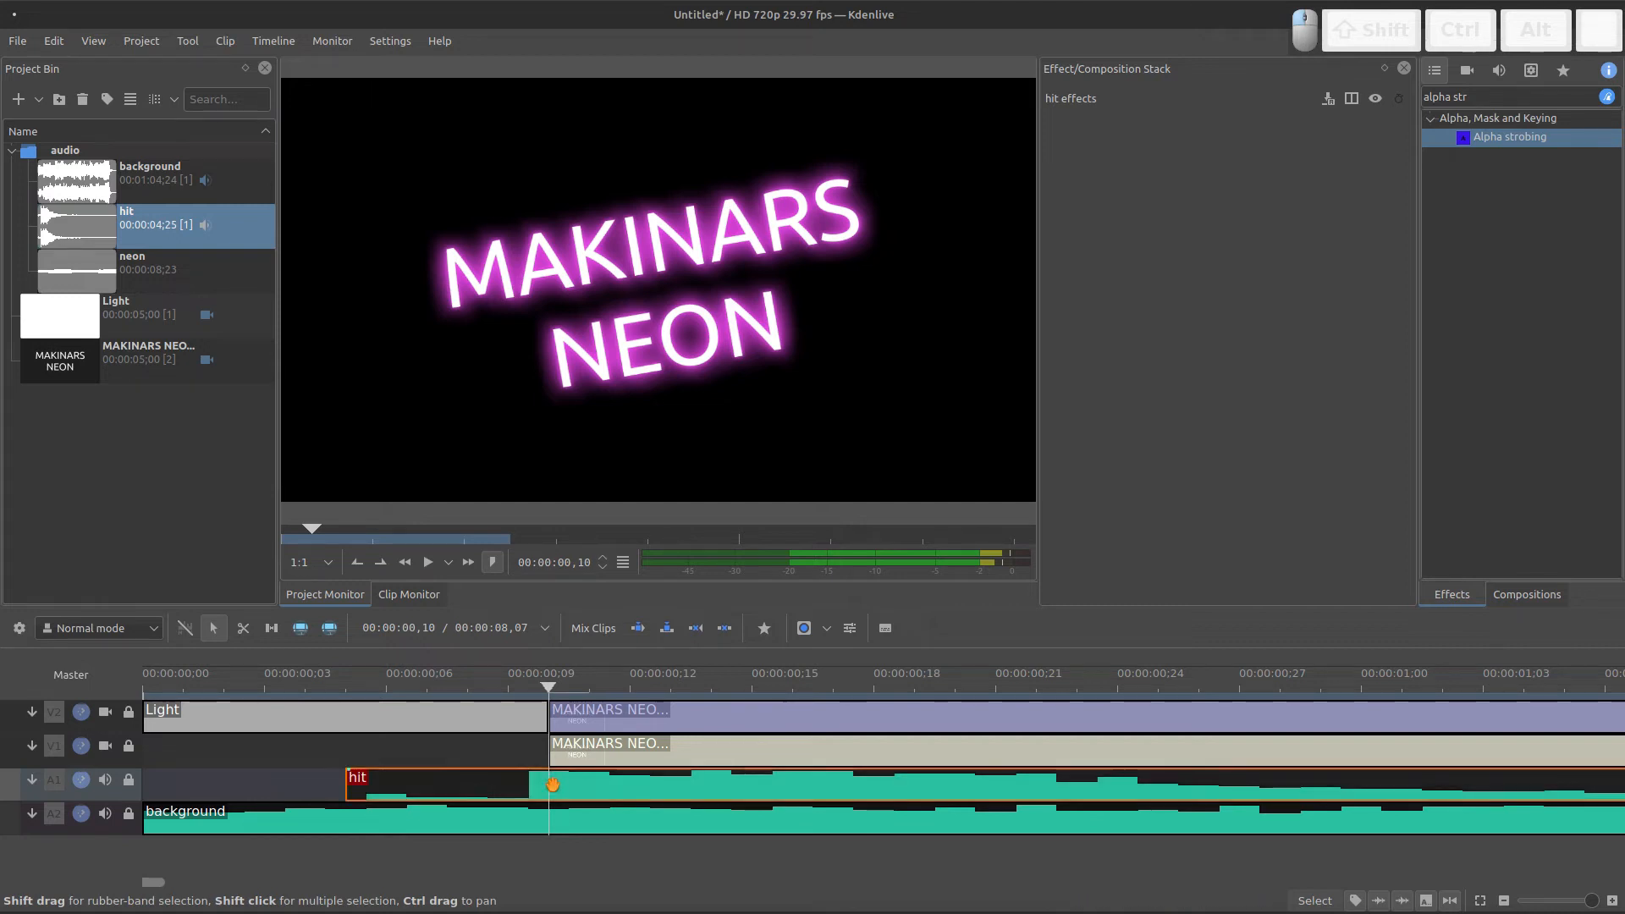
- Insert one audio track under A1
{"action": "left_click_drag", "start_coordinate": [1591, 901], "coordinate": [1585, 910]}
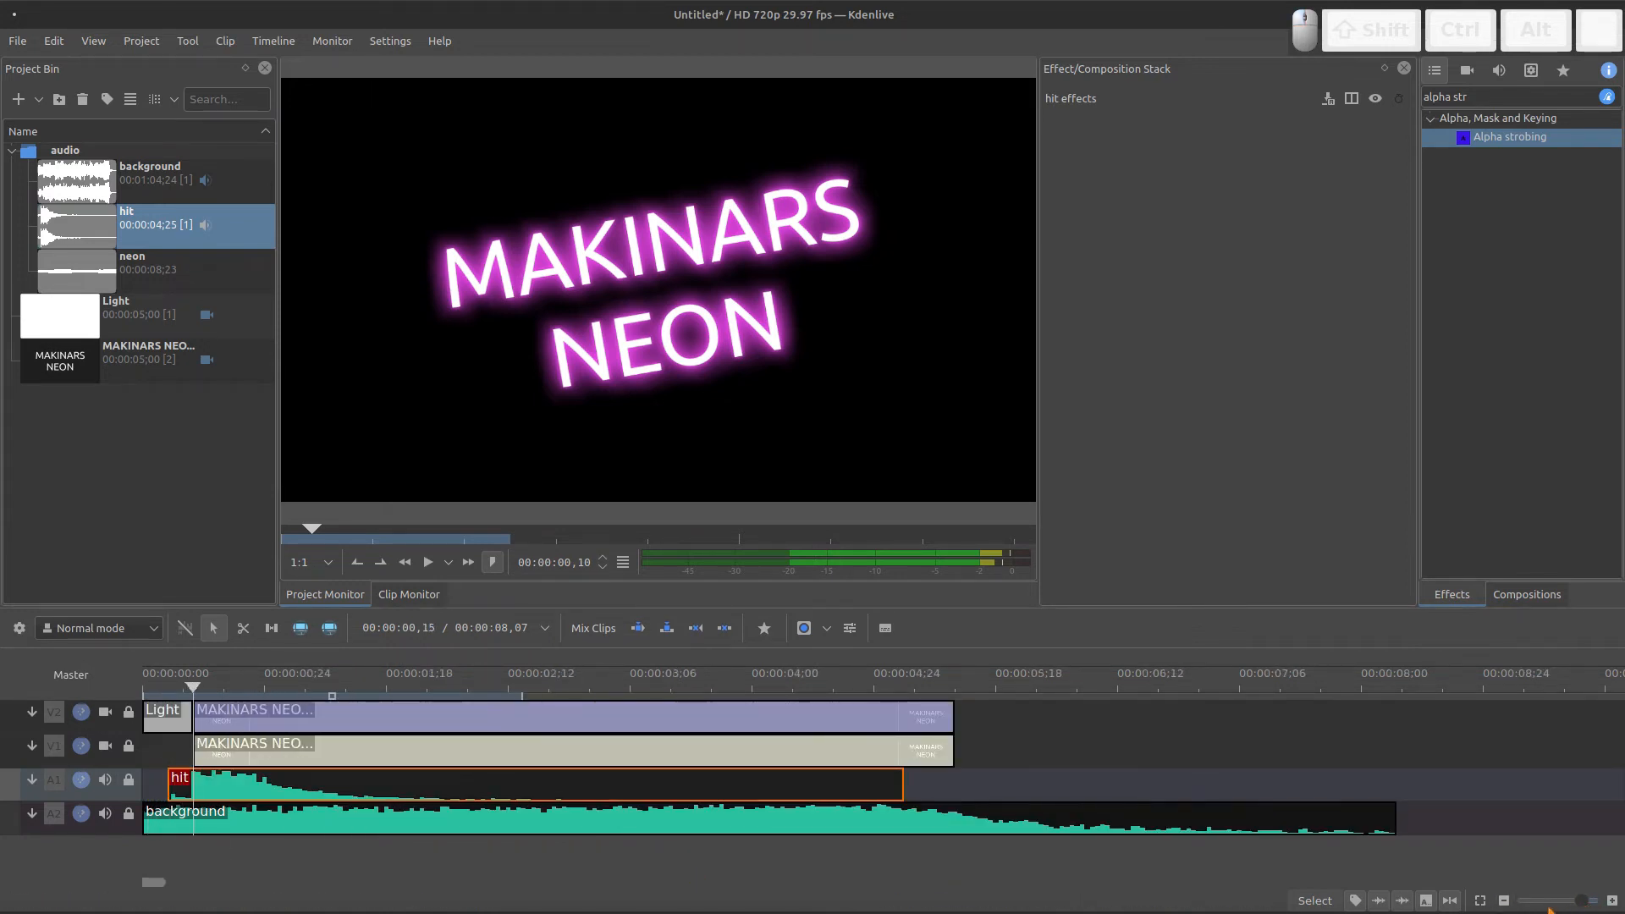
{"action": "right_click", "coordinate": [82, 794]}
{"action": "left_click", "coordinate": [118, 808]}
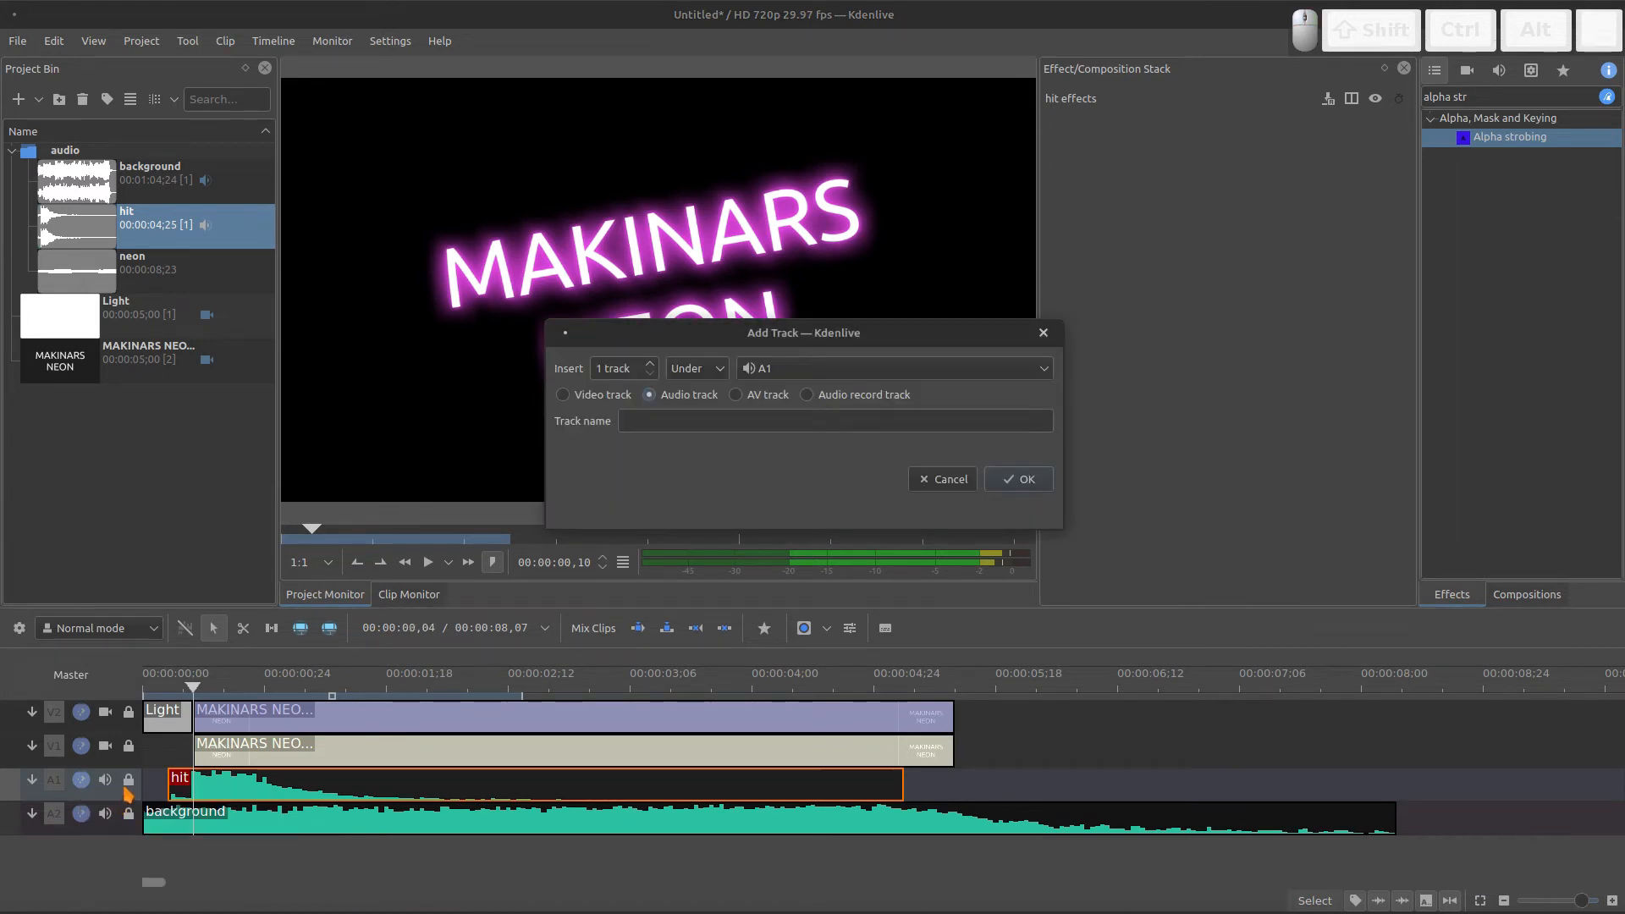
{"action": "left_click", "coordinate": [1020, 479]}
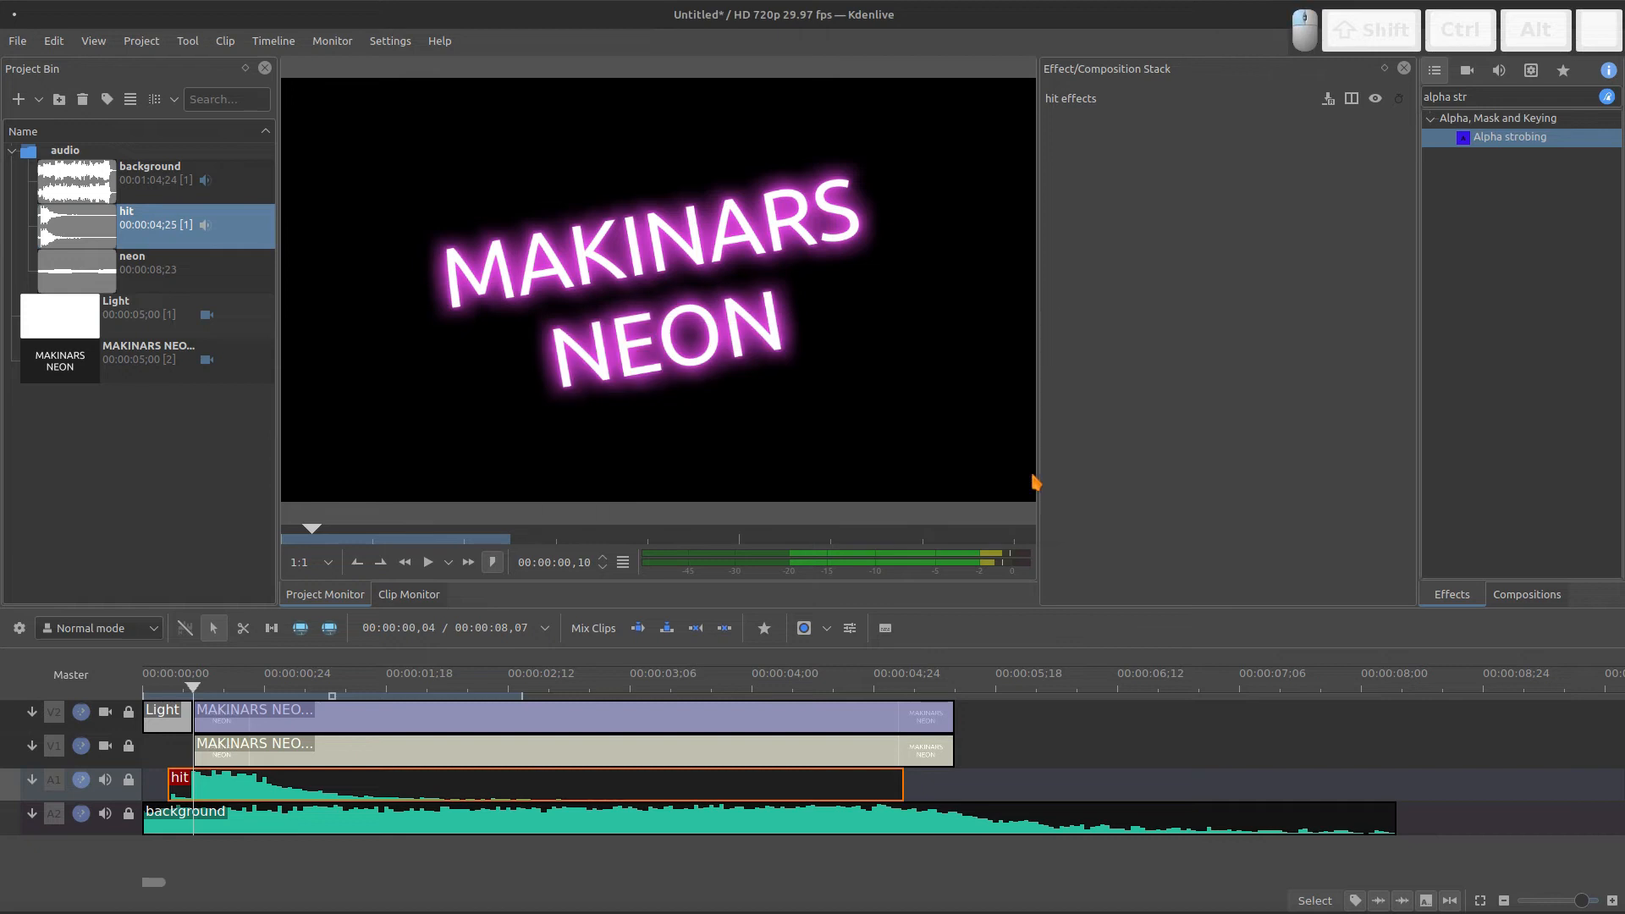
- Place the neon sound on the new A2 track and trim it to run from 00:00:00,16 to about 00:00:05,20
{"action": "left_click_drag", "start_coordinate": [250, 271], "coordinate": [166, 818]}
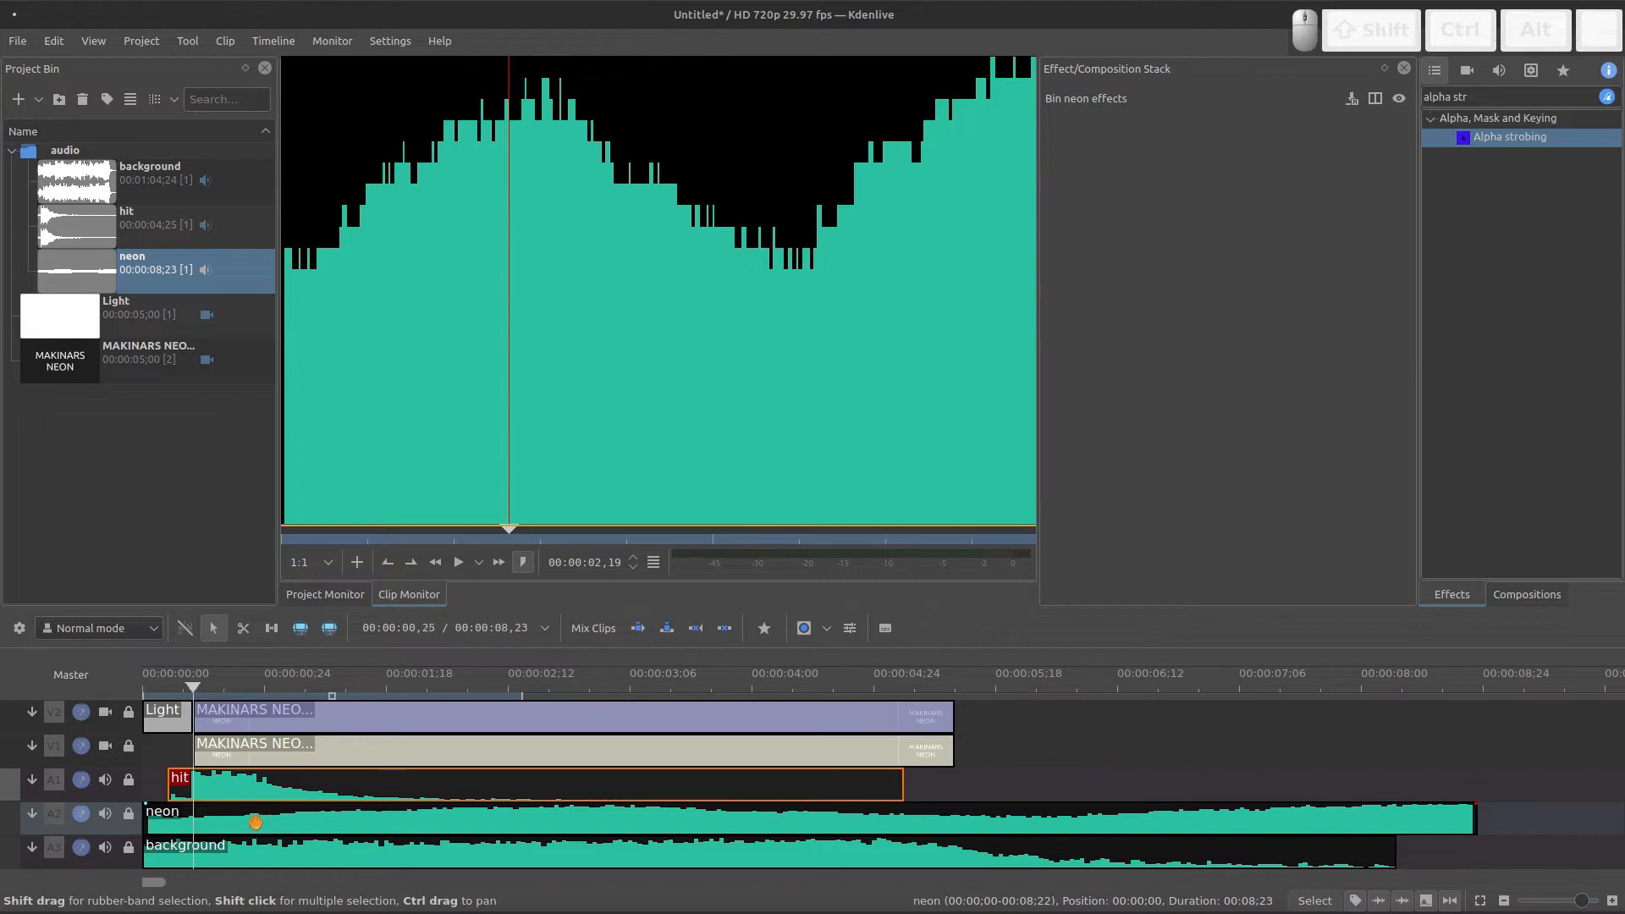
{"action": "left_click_drag", "start_coordinate": [1476, 816], "coordinate": [1004, 851]}
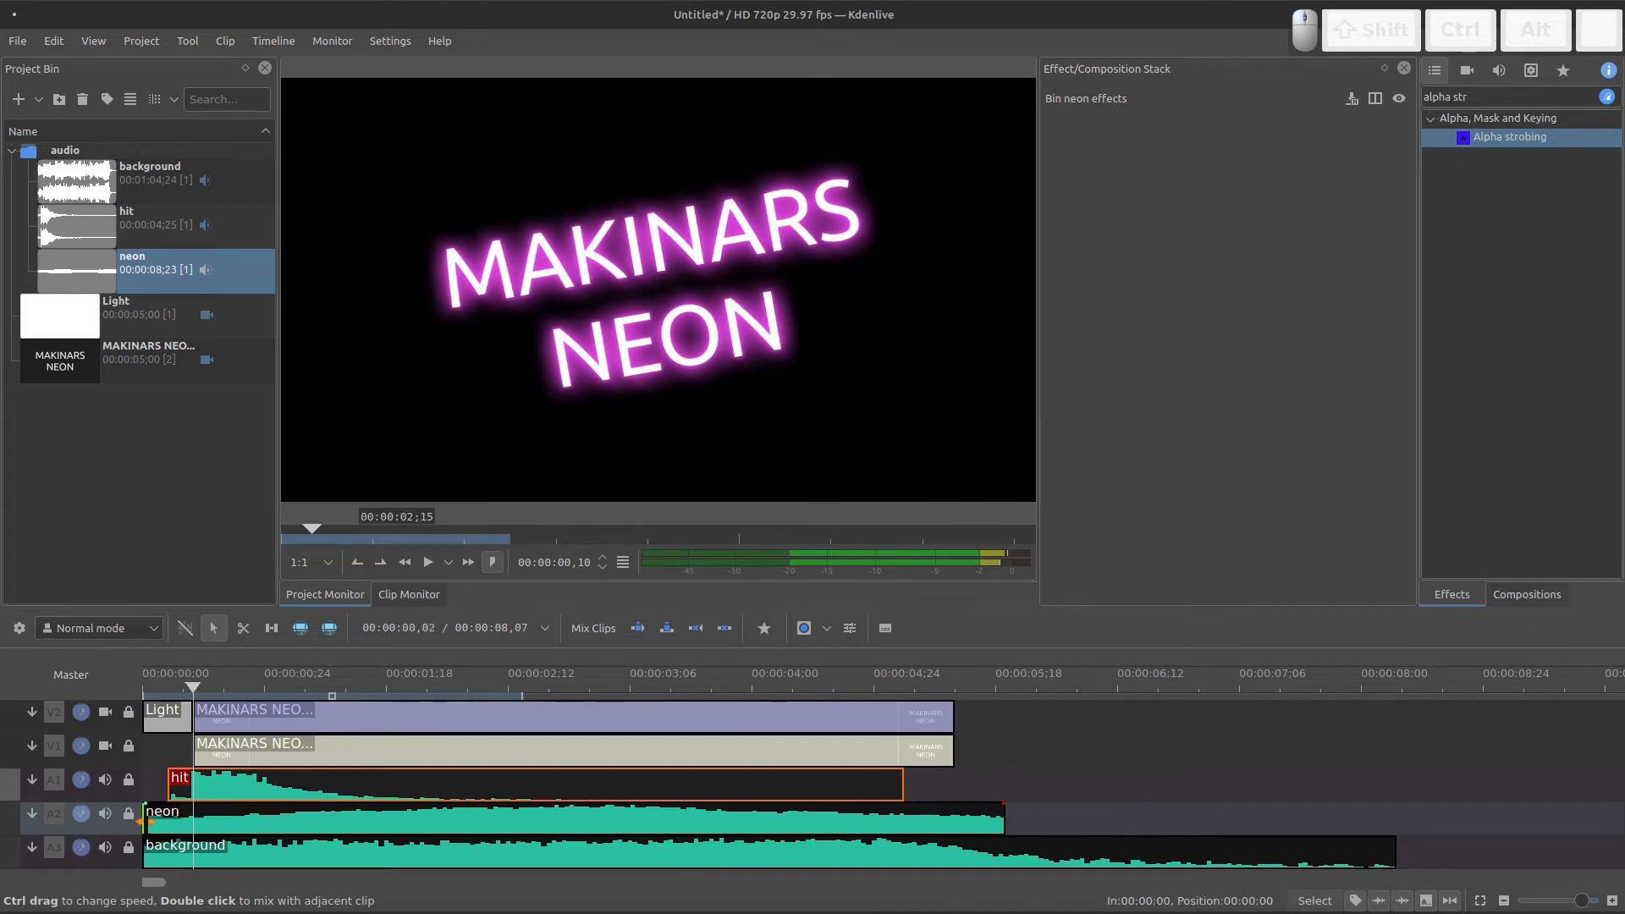
{"action": "left_click_drag", "start_coordinate": [144, 819], "coordinate": [225, 821]}
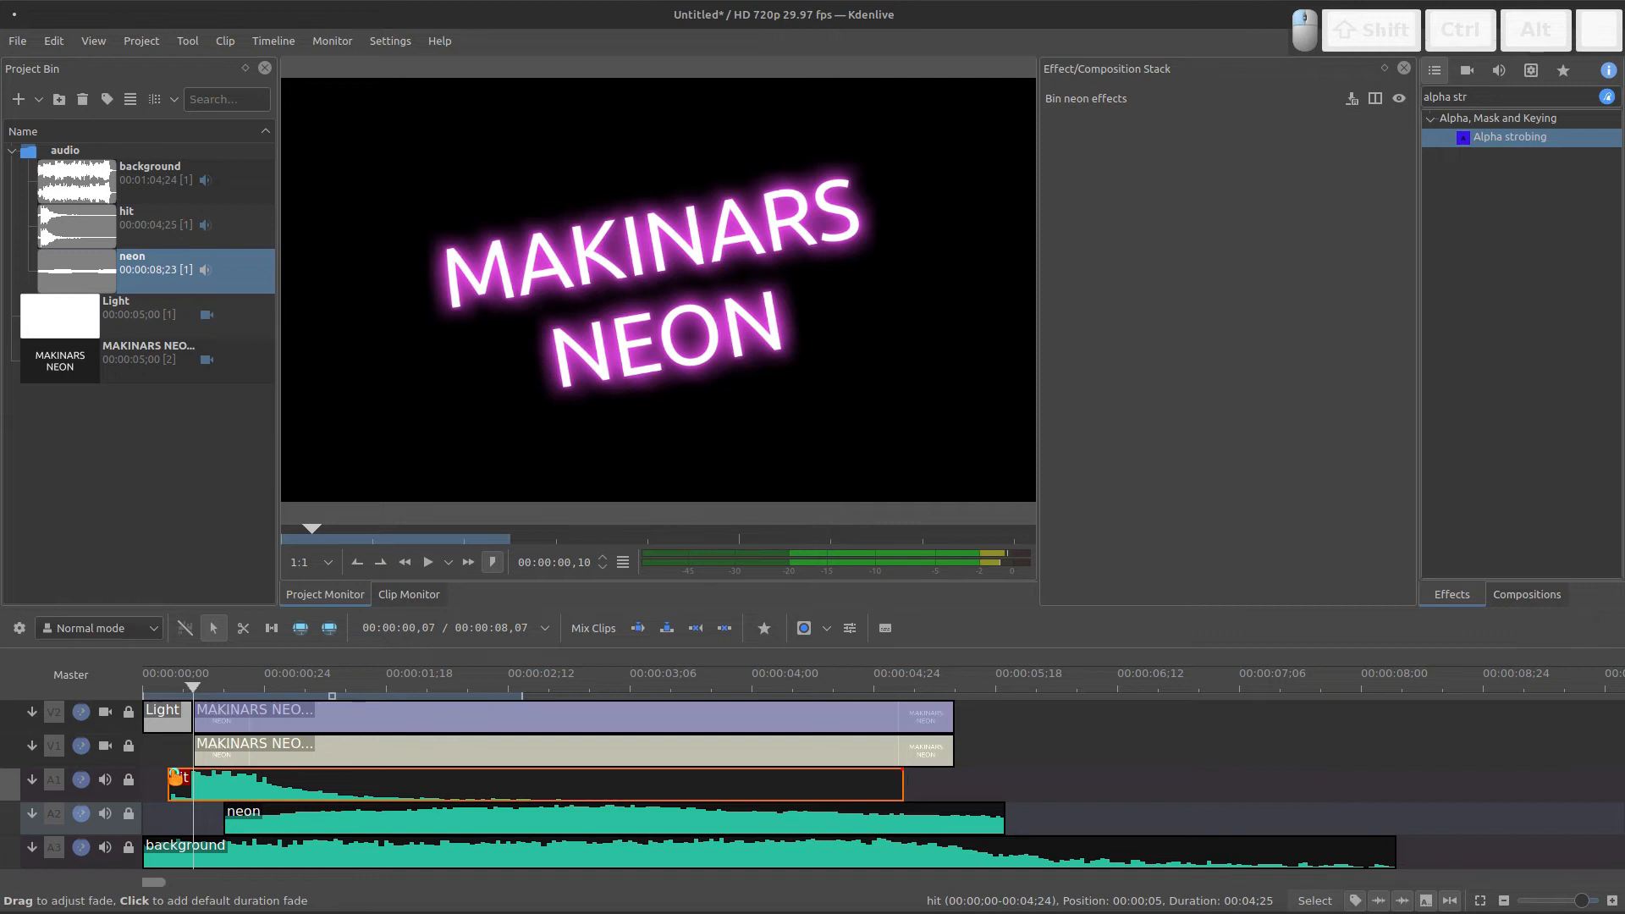
- Shorten the hit clip to 00:00:02,09 with a fade-out of about 00:00:01,02, and fade the neon clip in over 00:00:00,05 and out over 00:00:00,08
{"action": "left_click_drag", "start_coordinate": [903, 787], "coordinate": [419, 801]}
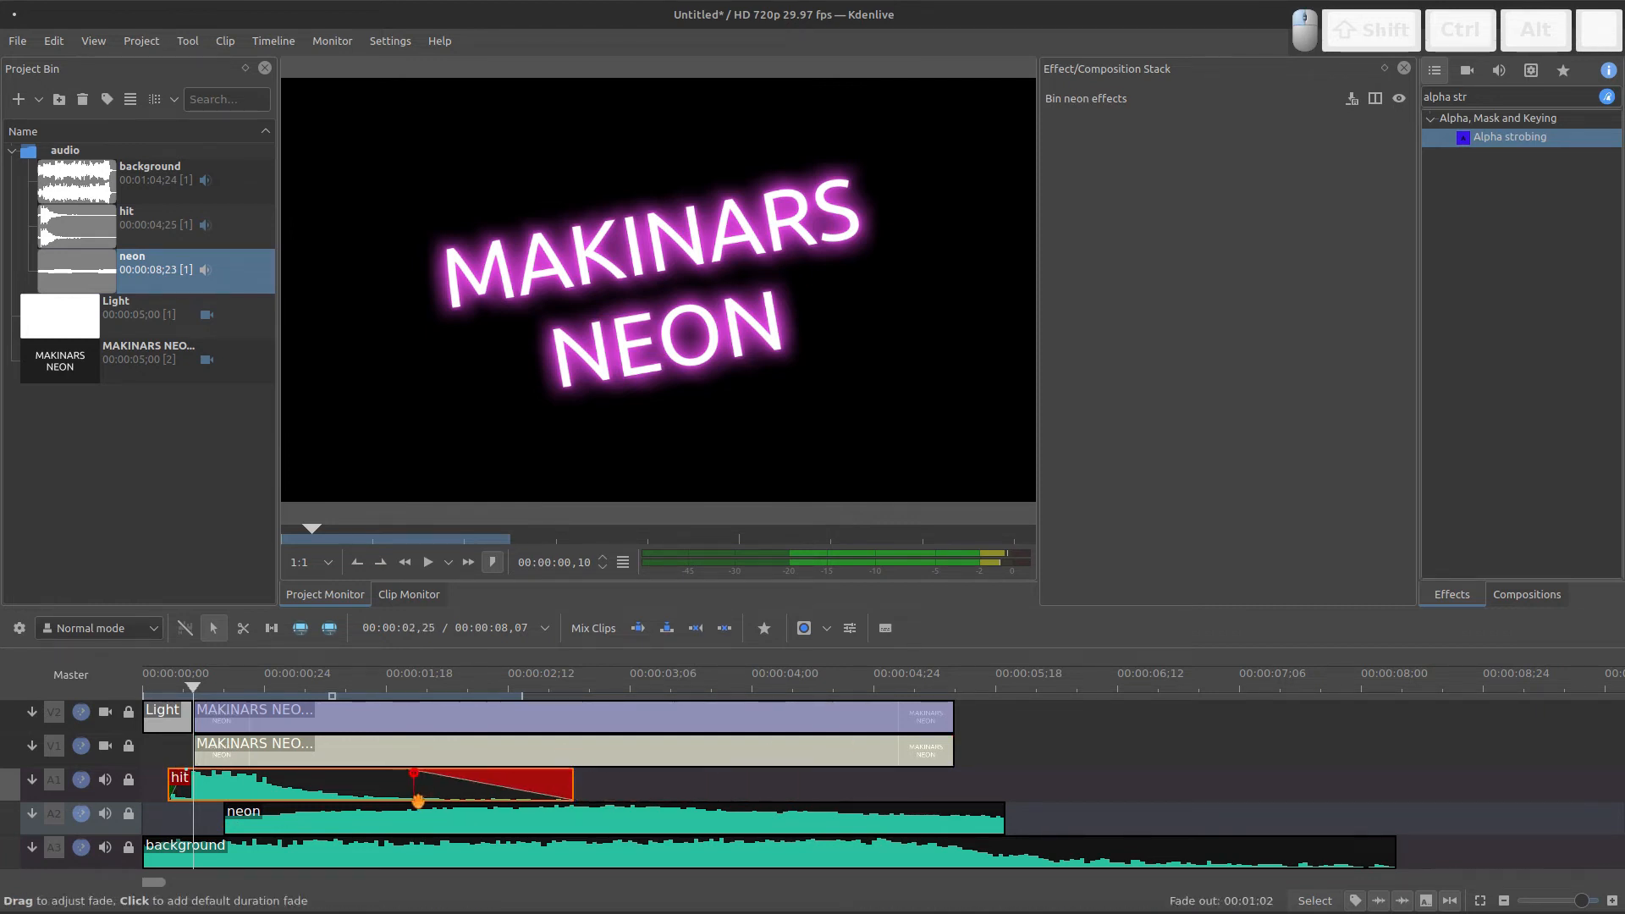
{"action": "left_click_drag", "start_coordinate": [573, 787], "coordinate": [517, 787]}
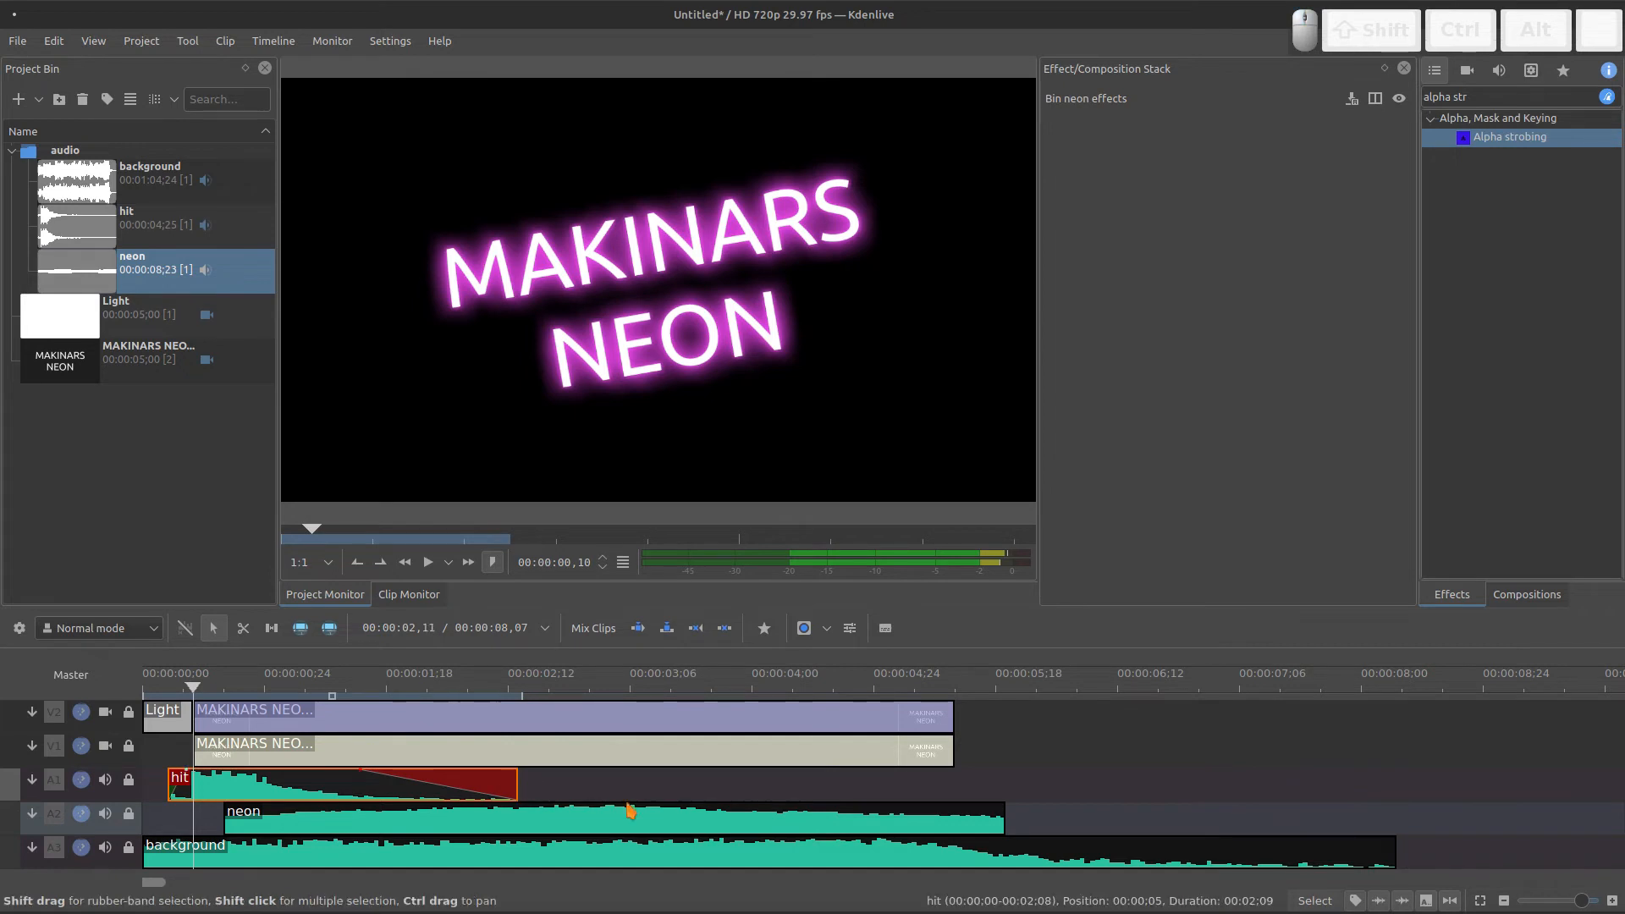
{"action": "left_click_drag", "start_coordinate": [227, 810], "coordinate": [243, 812]}
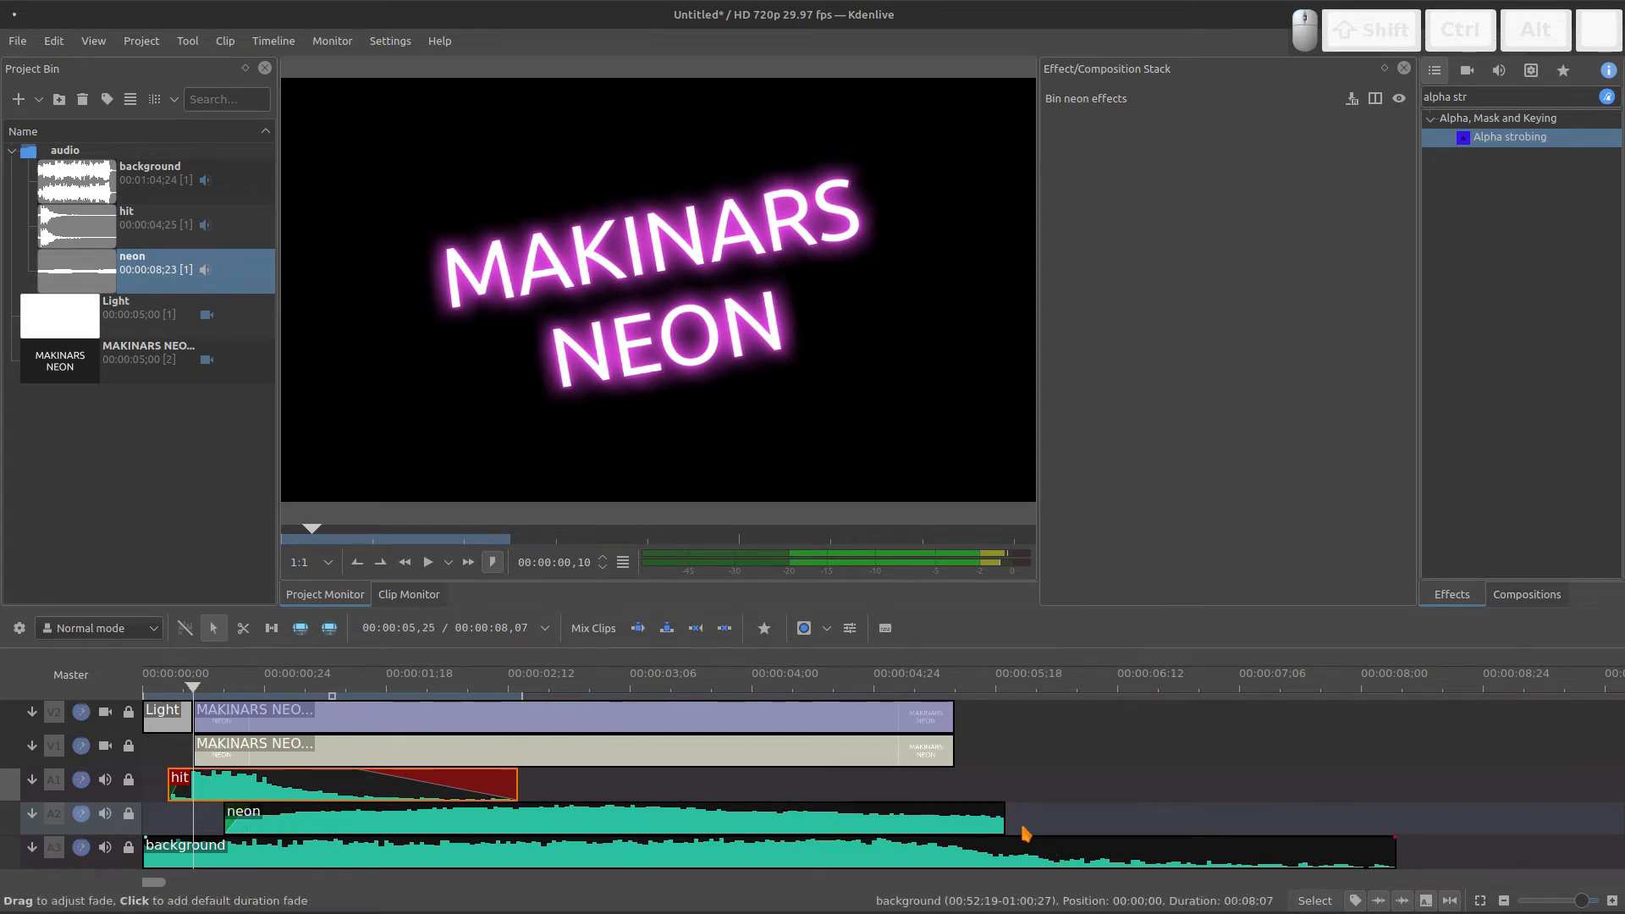
{"action": "left_click_drag", "start_coordinate": [1002, 804], "coordinate": [962, 809]}
- Mute tracks A1 and A2, hide V1, and play the last part of the title with only the background sound
{"action": "left_click", "coordinate": [105, 780]}
{"action": "left_click", "coordinate": [105, 813]}
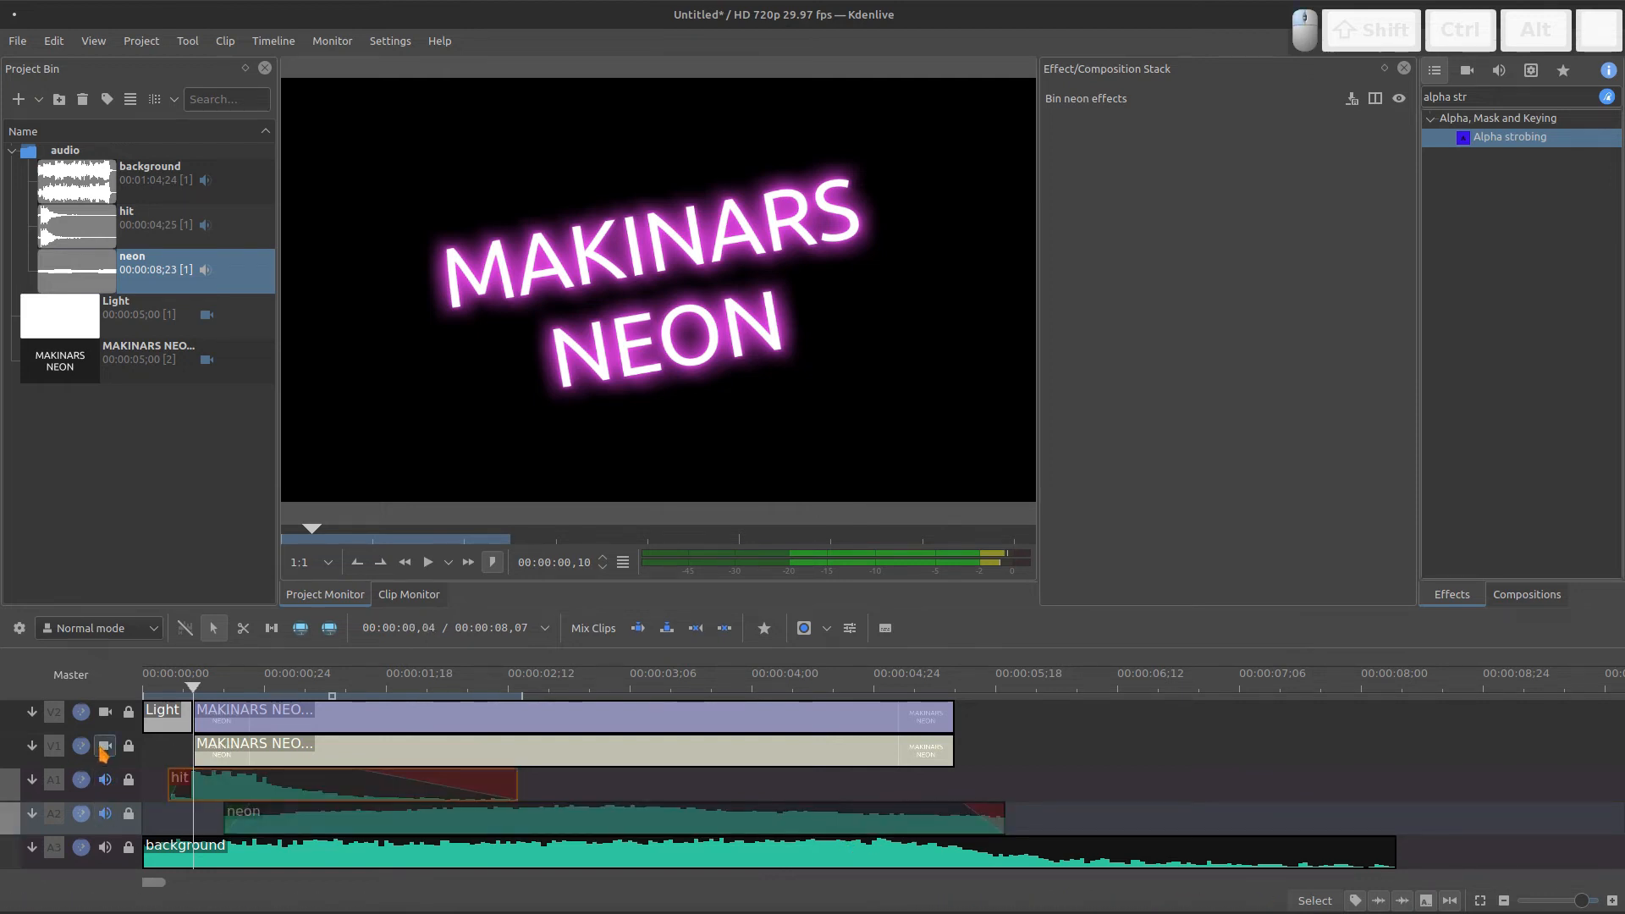
{"action": "left_click", "coordinate": [105, 747]}
{"action": "left_click", "coordinate": [890, 784]}
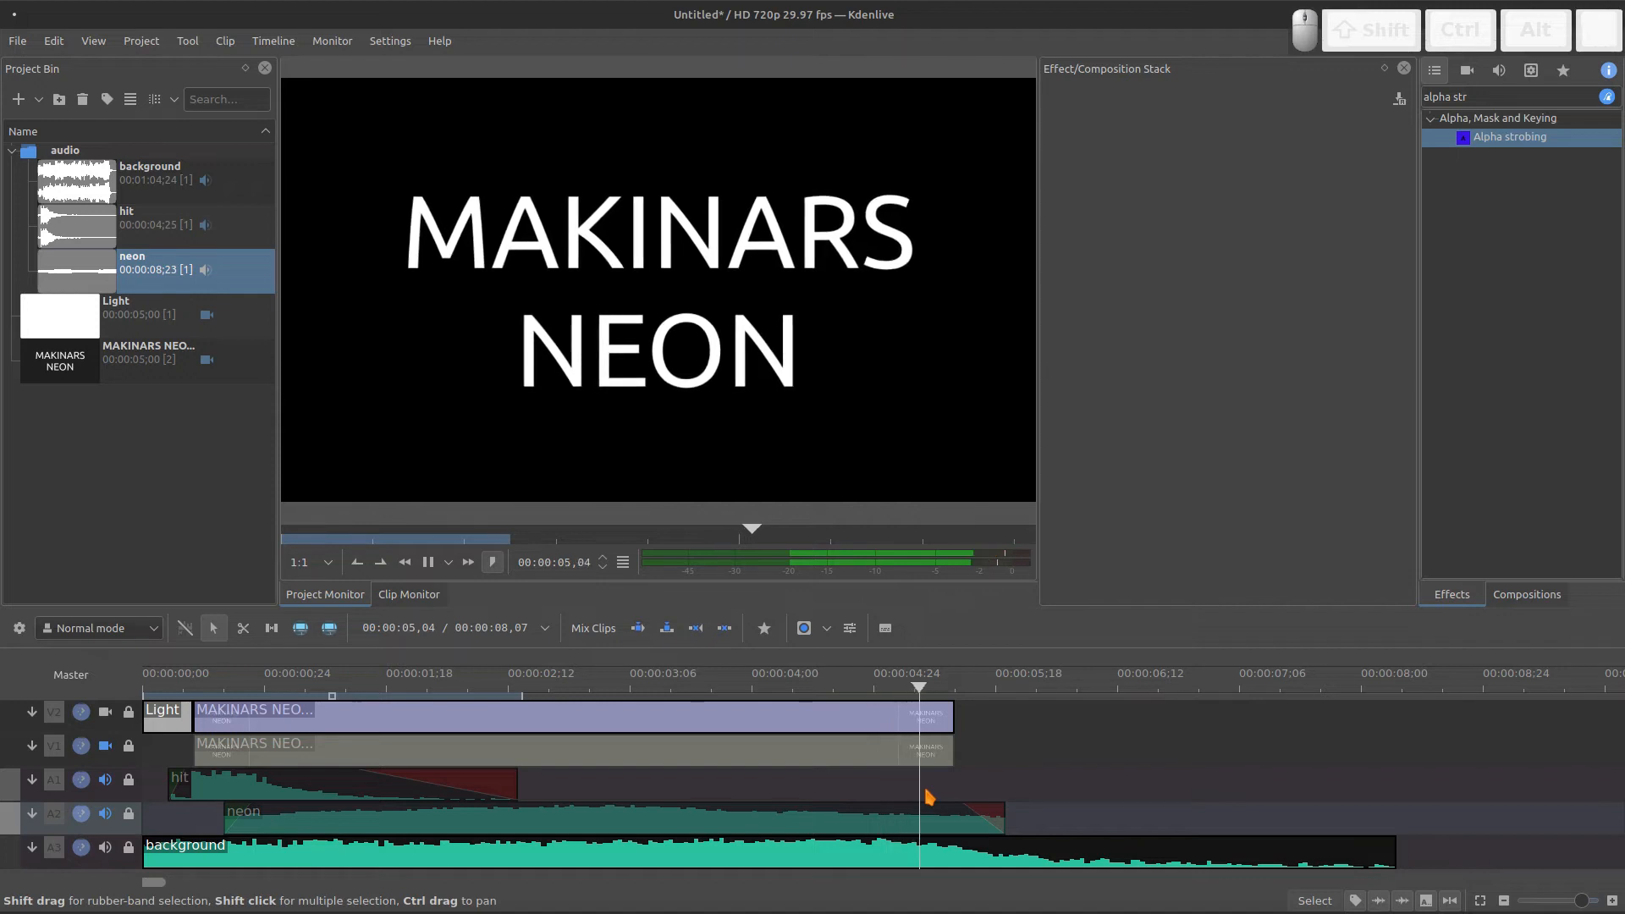
{"action": "key", "text": "space"}
{"action": "left_click", "coordinate": [865, 821]}
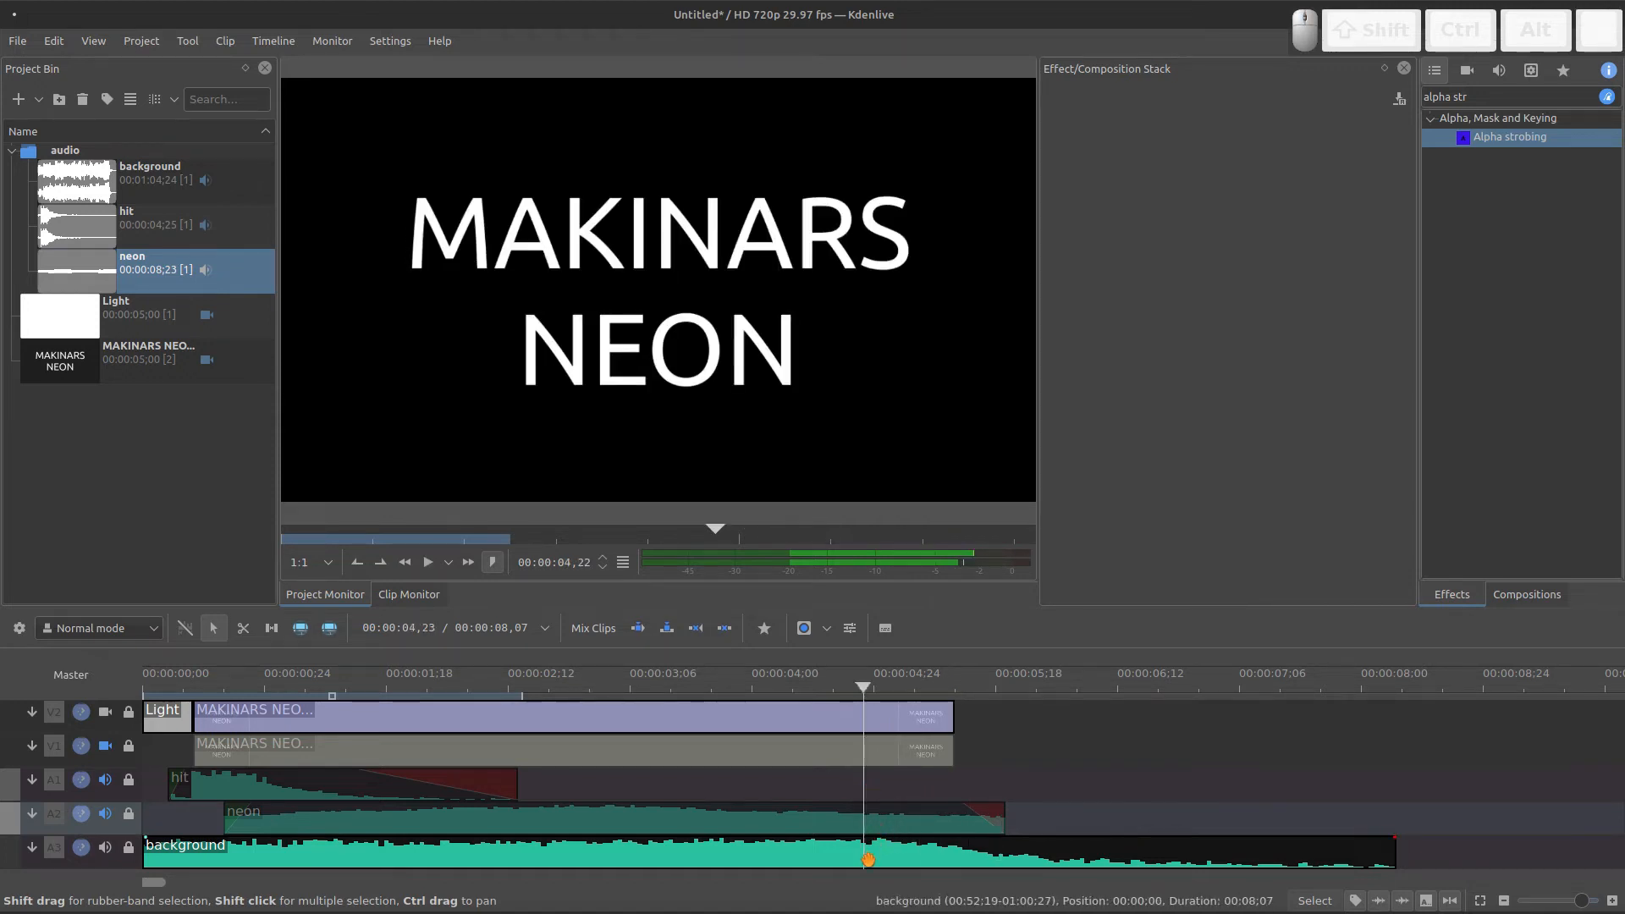
- Shift the background clip on A3 to 00:00:00,16, play its ending, and extend its start back to the timeline beginning
{"action": "left_click_drag", "start_coordinate": [883, 858], "coordinate": [951, 849]}
{"action": "key", "text": "space"}
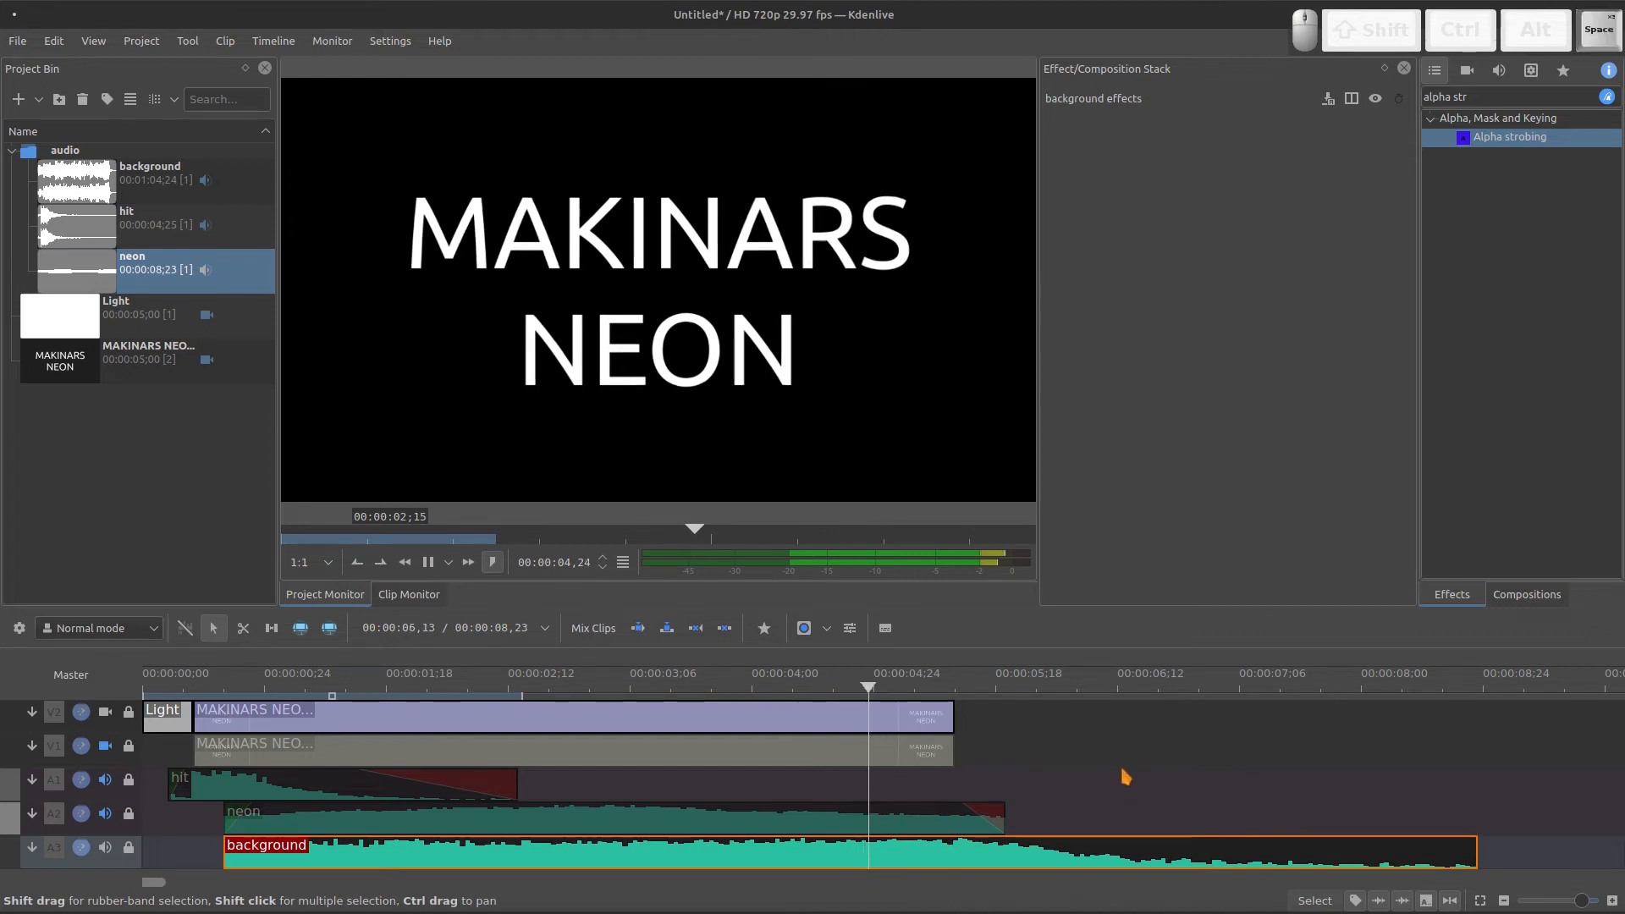
{"action": "key", "text": "space"}
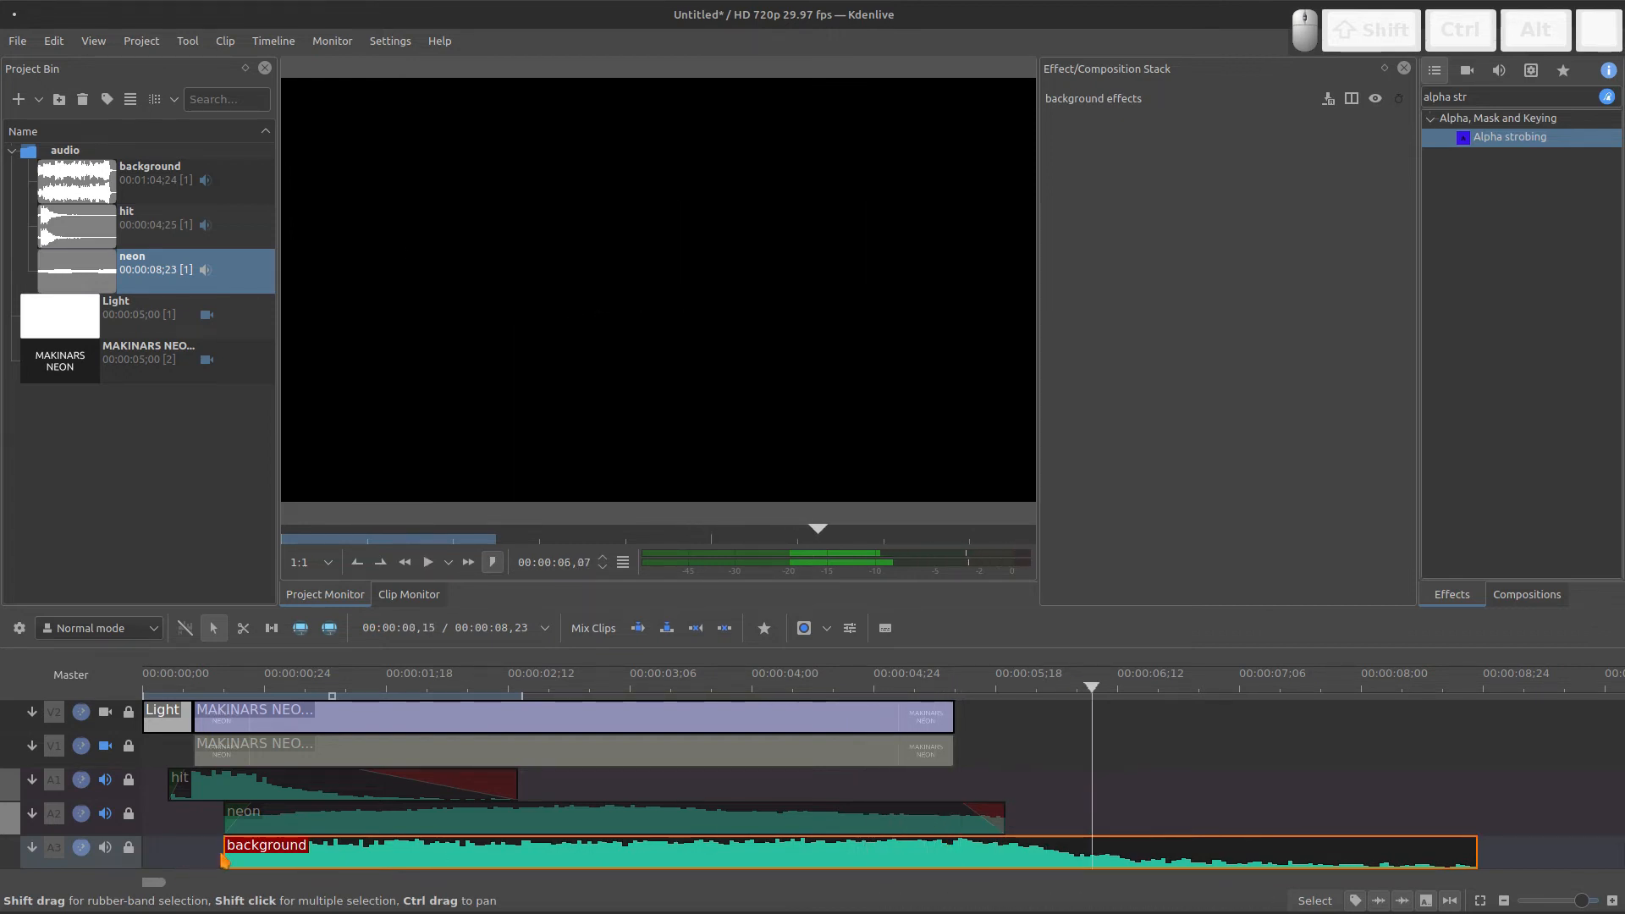
{"action": "left_click_drag", "start_coordinate": [225, 856], "coordinate": [121, 860]}
- Trim the background clip's end to 00:00:05,29 and give it a 00:00:00,10 fade-in and a 00:00:00,18 fade-out
{"action": "left_click", "coordinate": [147, 839]}
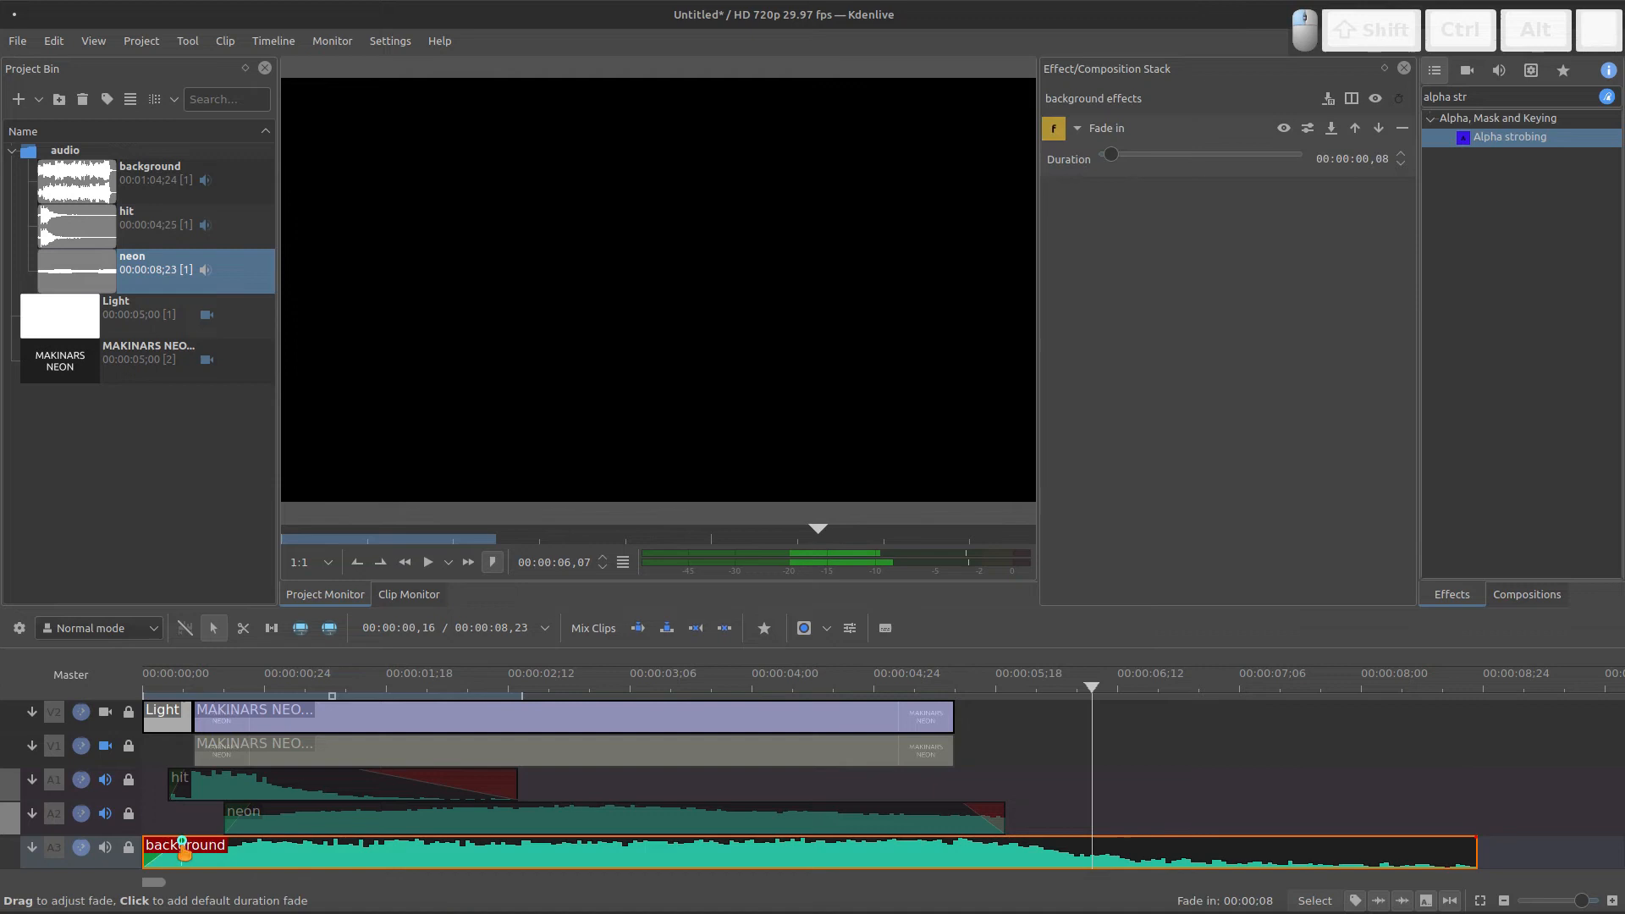
{"action": "left_click_drag", "start_coordinate": [1484, 841], "coordinate": [1051, 853]}
{"action": "left_click", "coordinate": [1048, 839]}
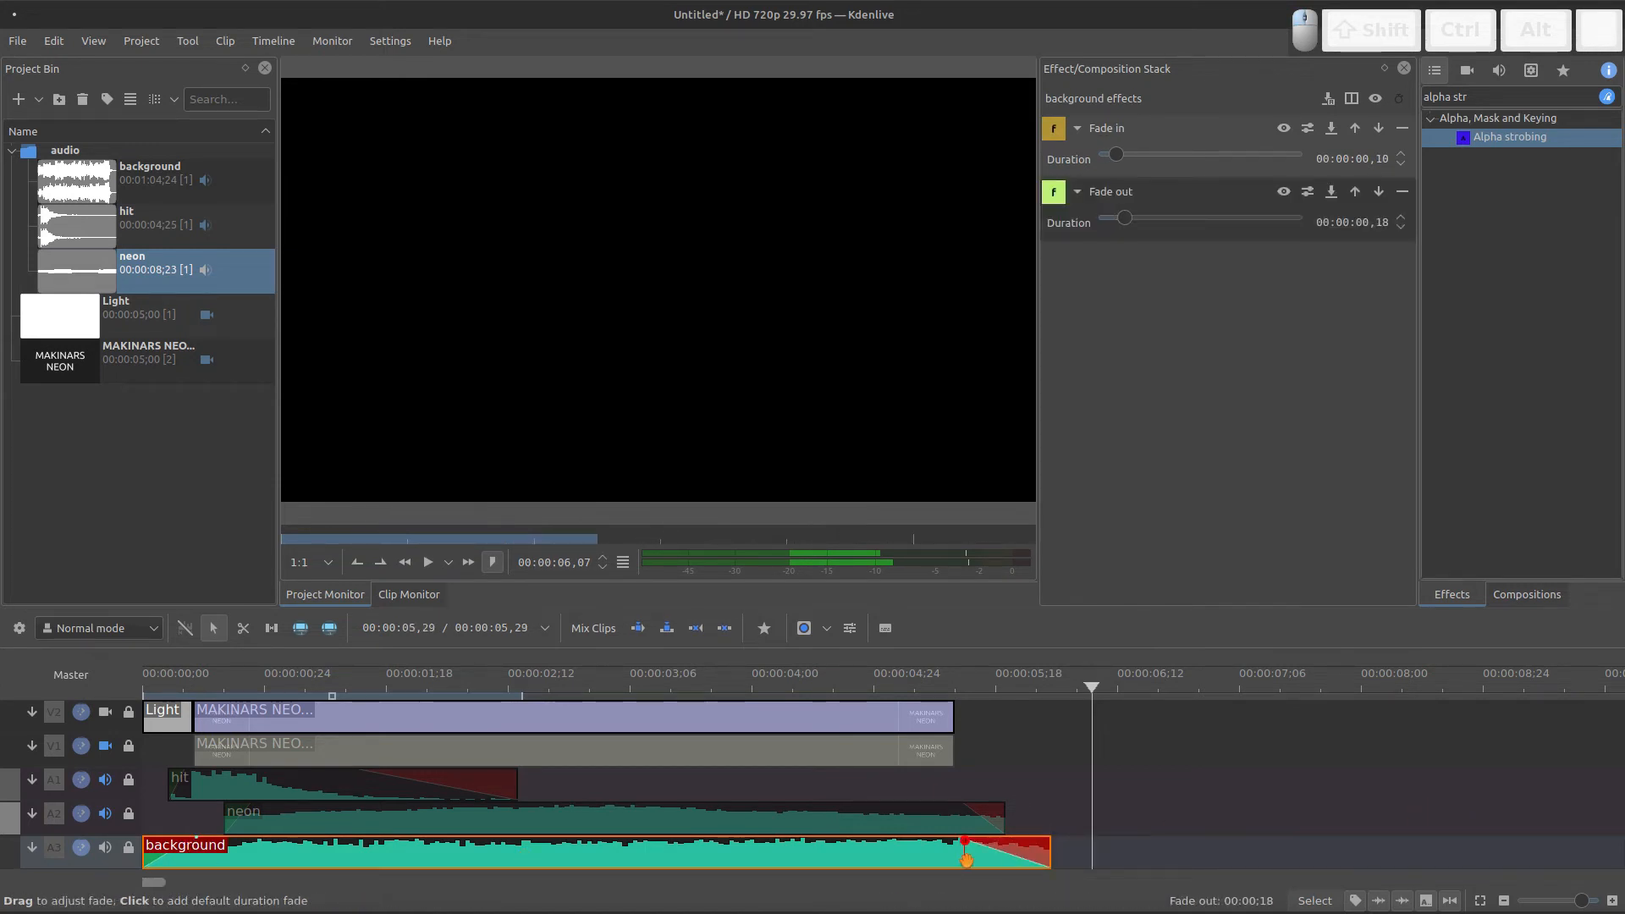
- Play the timeline from the start to check the background sound's fades
{"action": "left_click", "coordinate": [166, 750]}
{"action": "key", "text": "Home"}
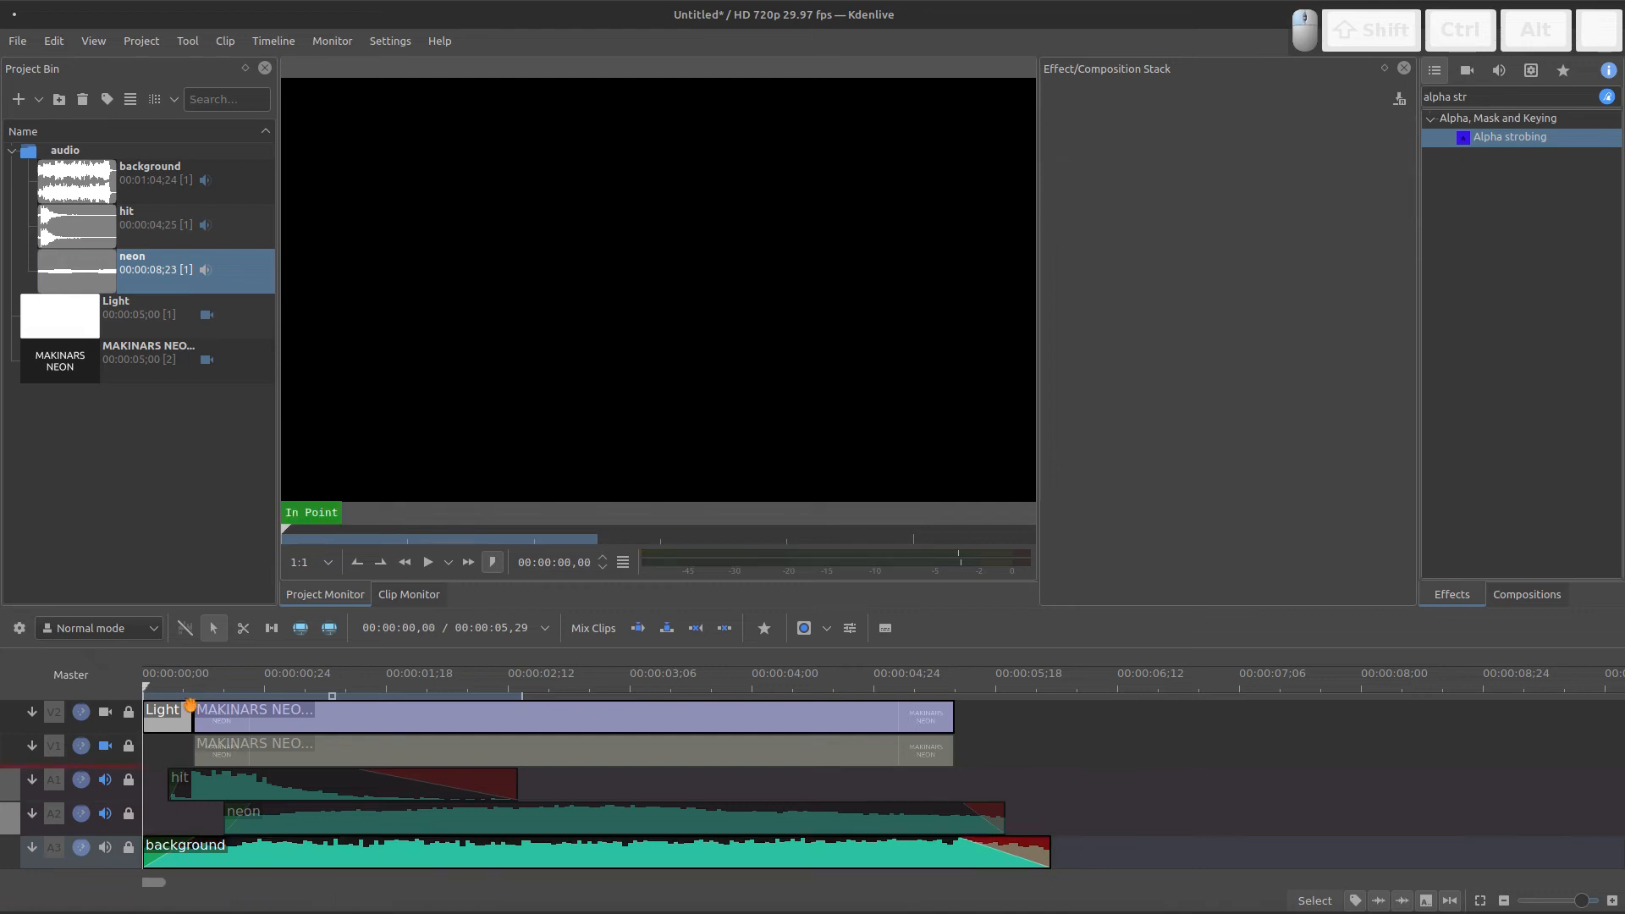
{"action": "key", "text": "space"}
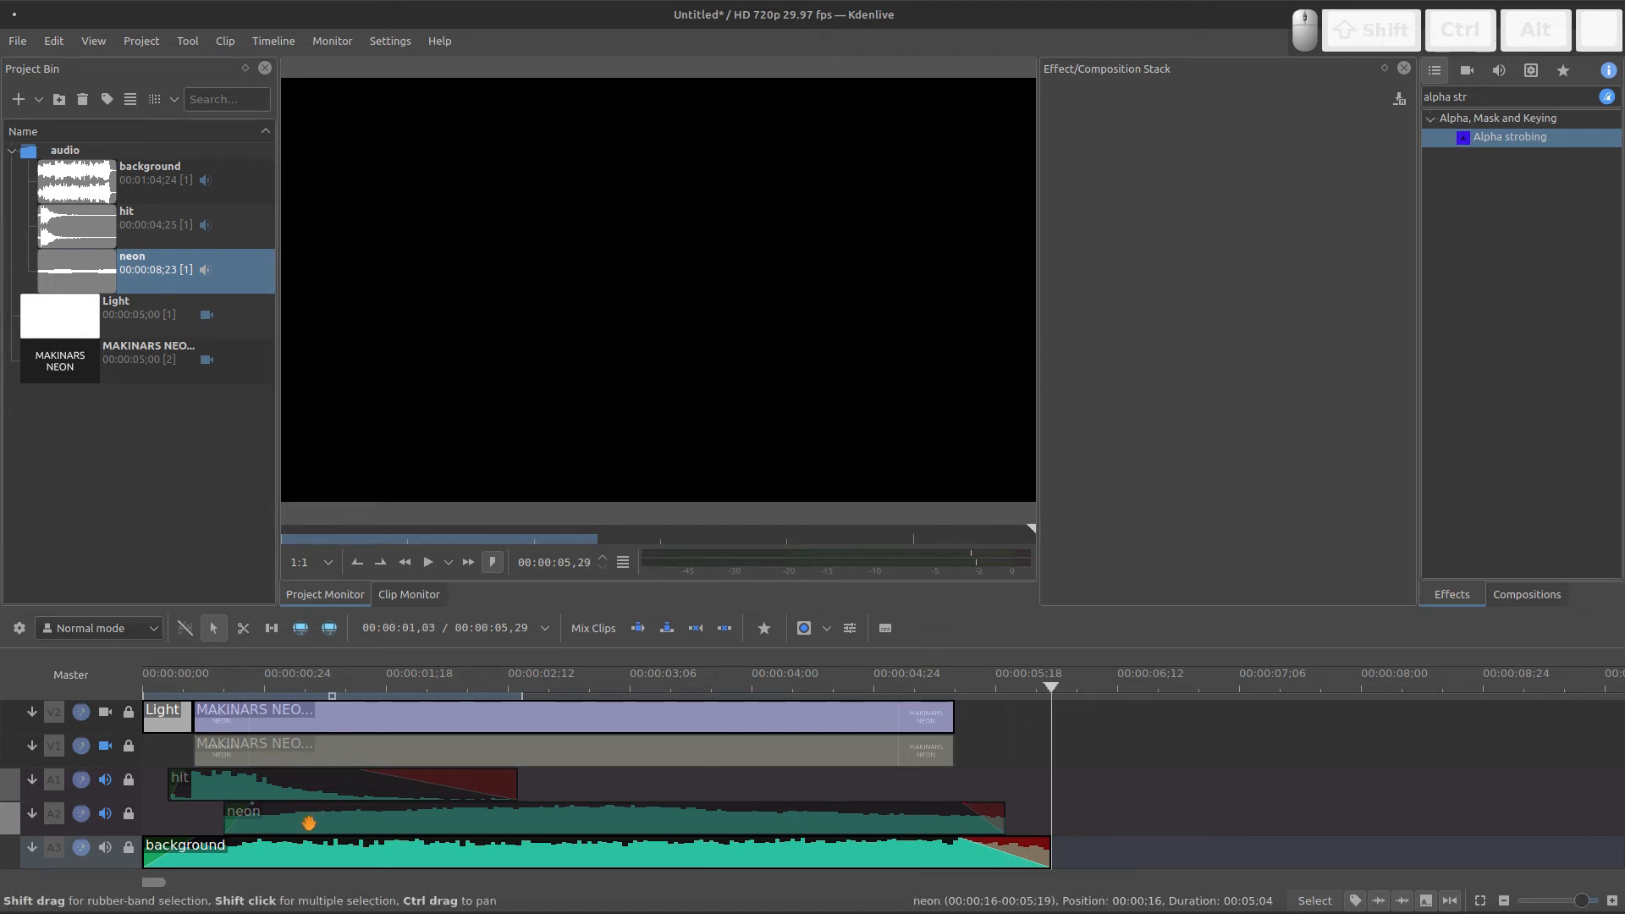
- Find the Gain audio effect, apply it to the neon clip on A2 and set the gain to 200%
{"action": "left_click", "coordinate": [307, 857]}
{"action": "left_click", "coordinate": [322, 827]}
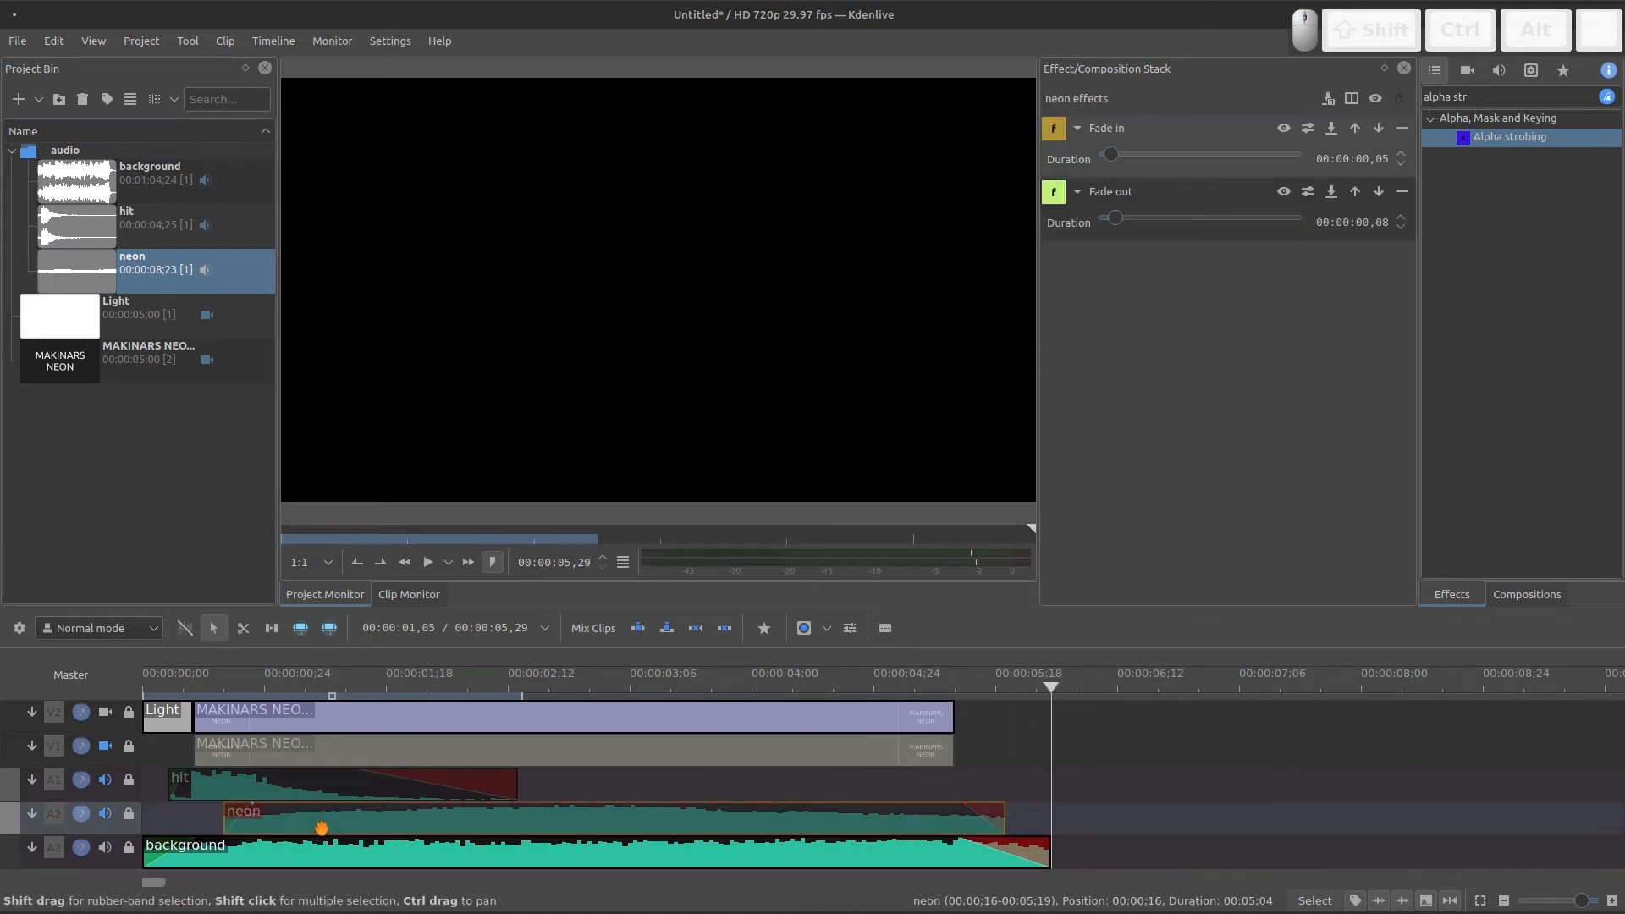
{"action": "left_click", "coordinate": [1498, 70]}
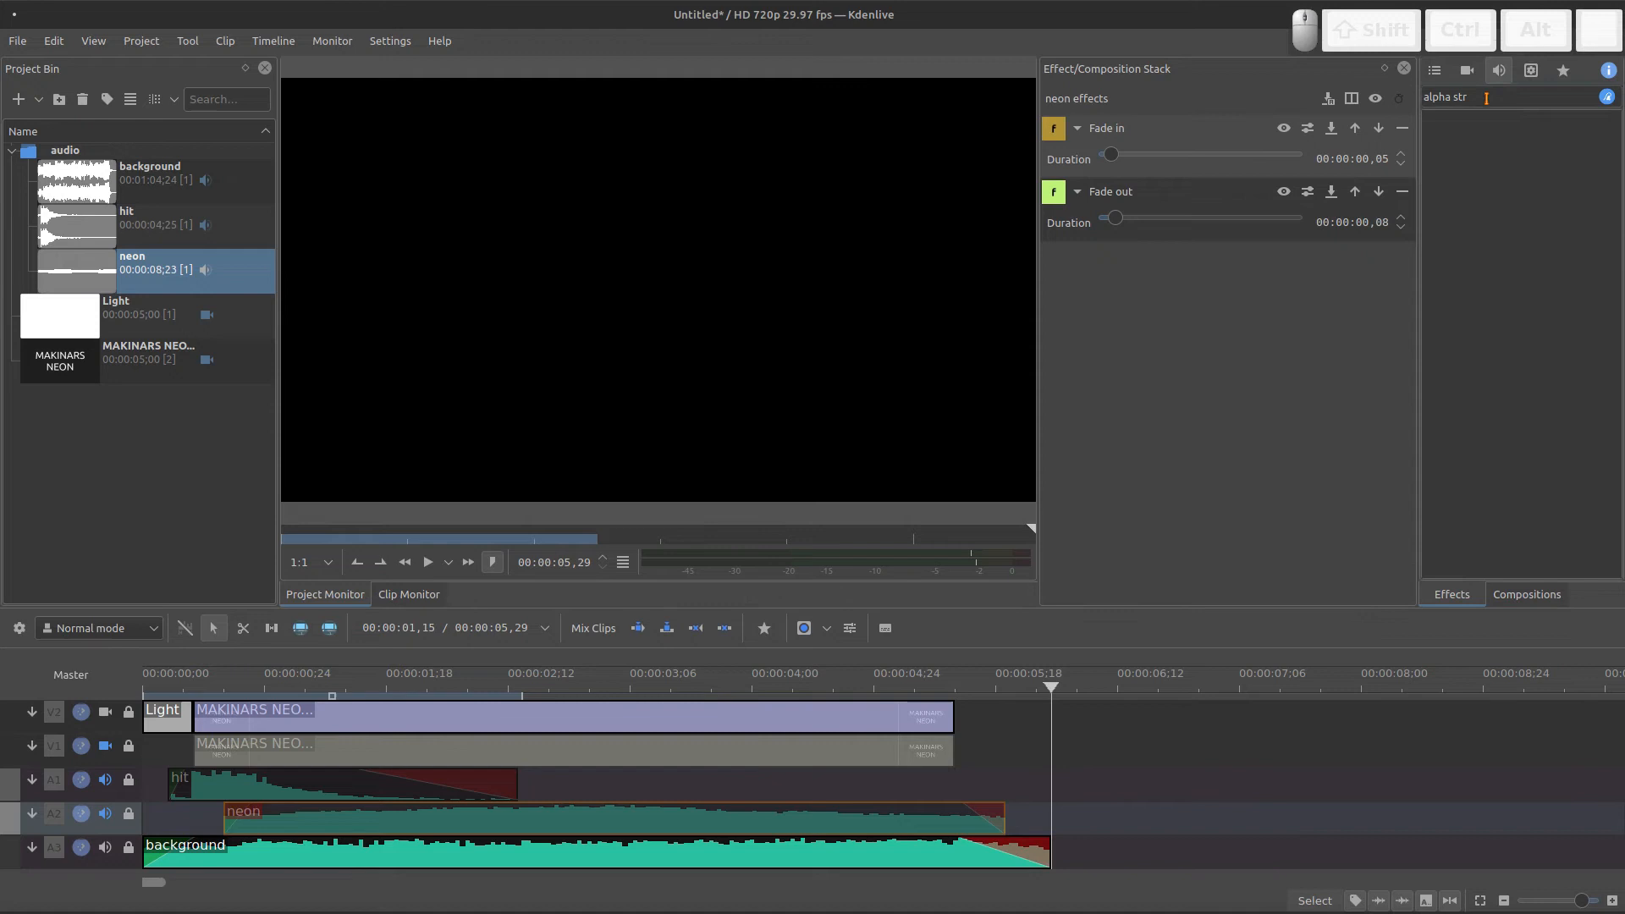
{"action": "type", "text": "gain"}
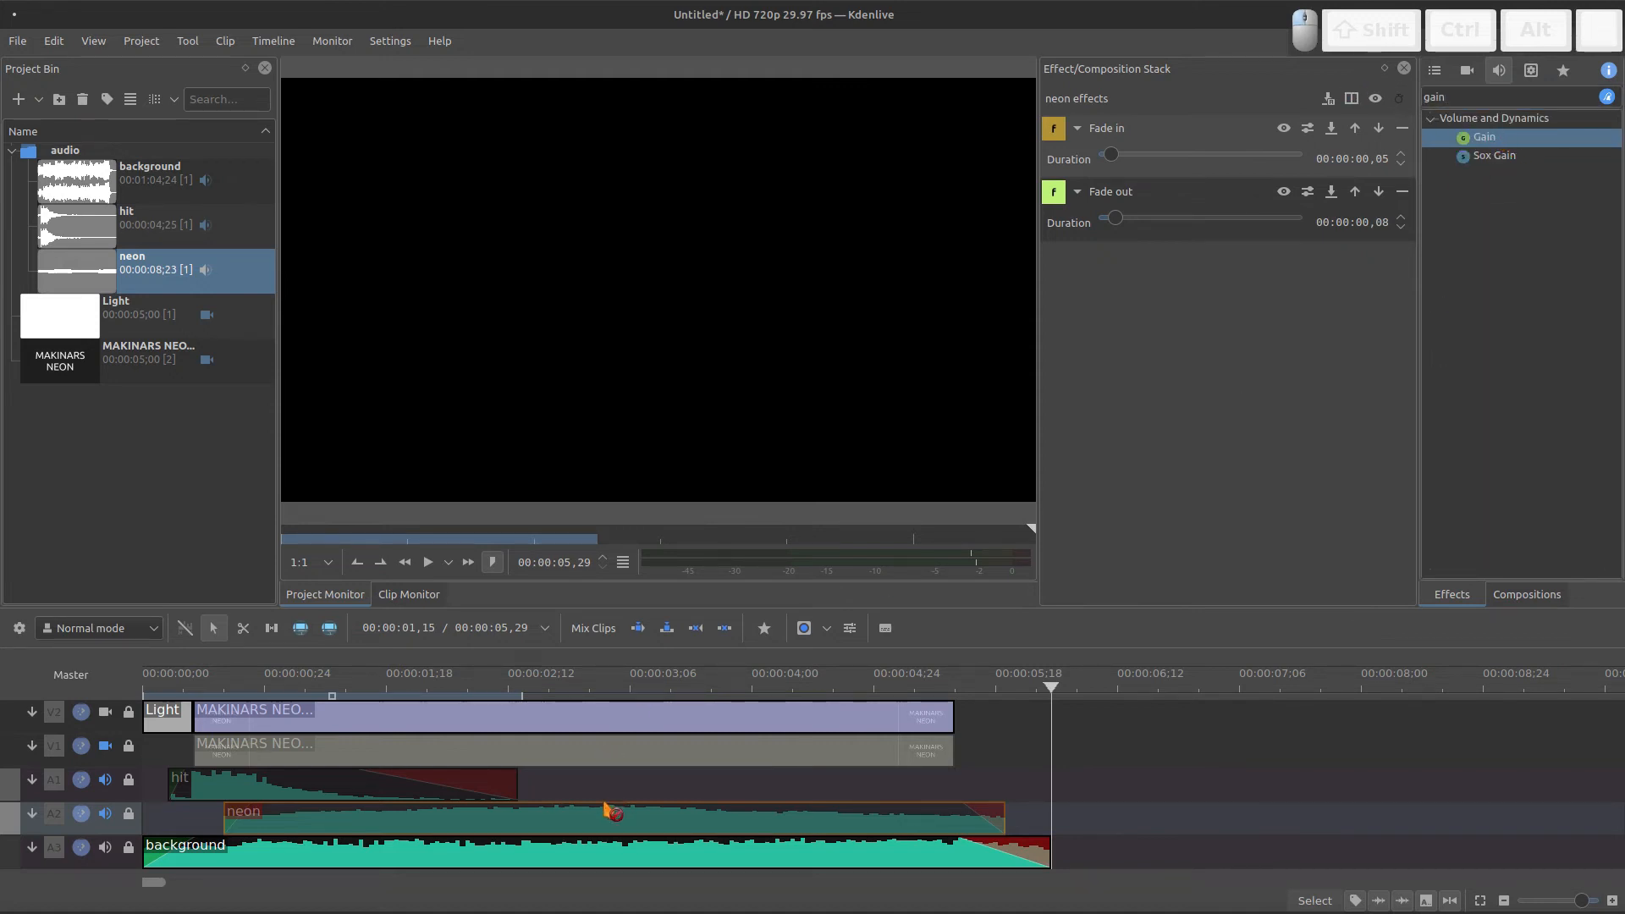
{"action": "left_click_drag", "start_coordinate": [613, 808], "coordinate": [611, 817]}
{"action": "left_click_drag", "start_coordinate": [1388, 284], "coordinate": [1365, 302]}
{"action": "type", "text": "2"}
{"action": "key", "text": "Return"}
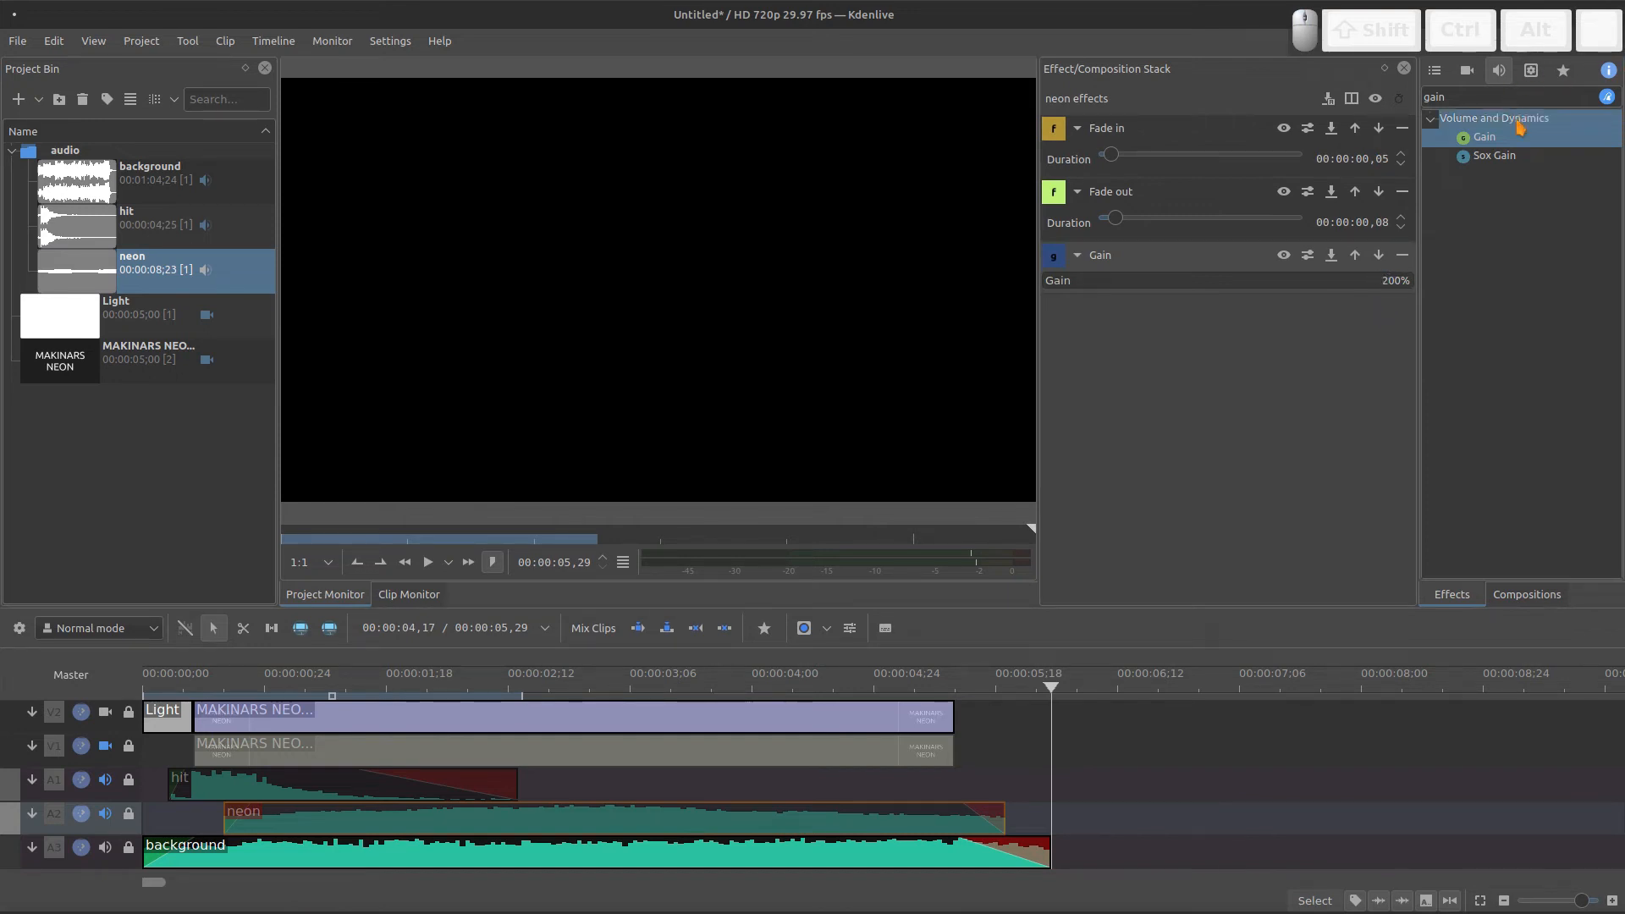
- Apply the Gain effect to the background clip on A3 and set the gain to 20%
{"action": "left_click", "coordinate": [768, 857]}
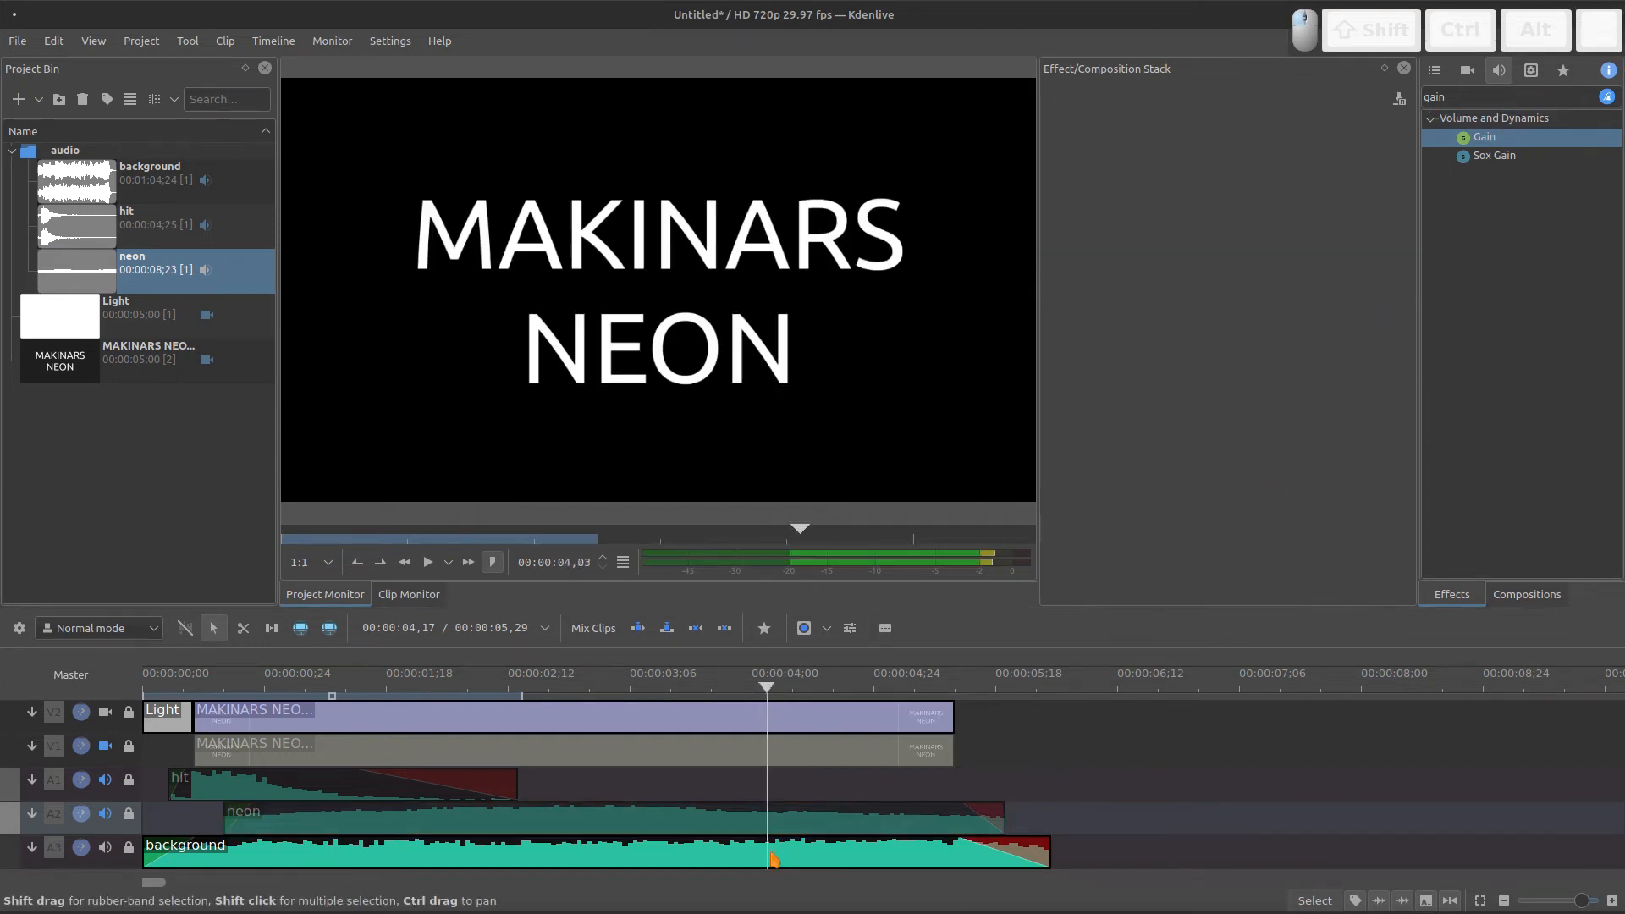
{"action": "left_click", "coordinate": [945, 858]}
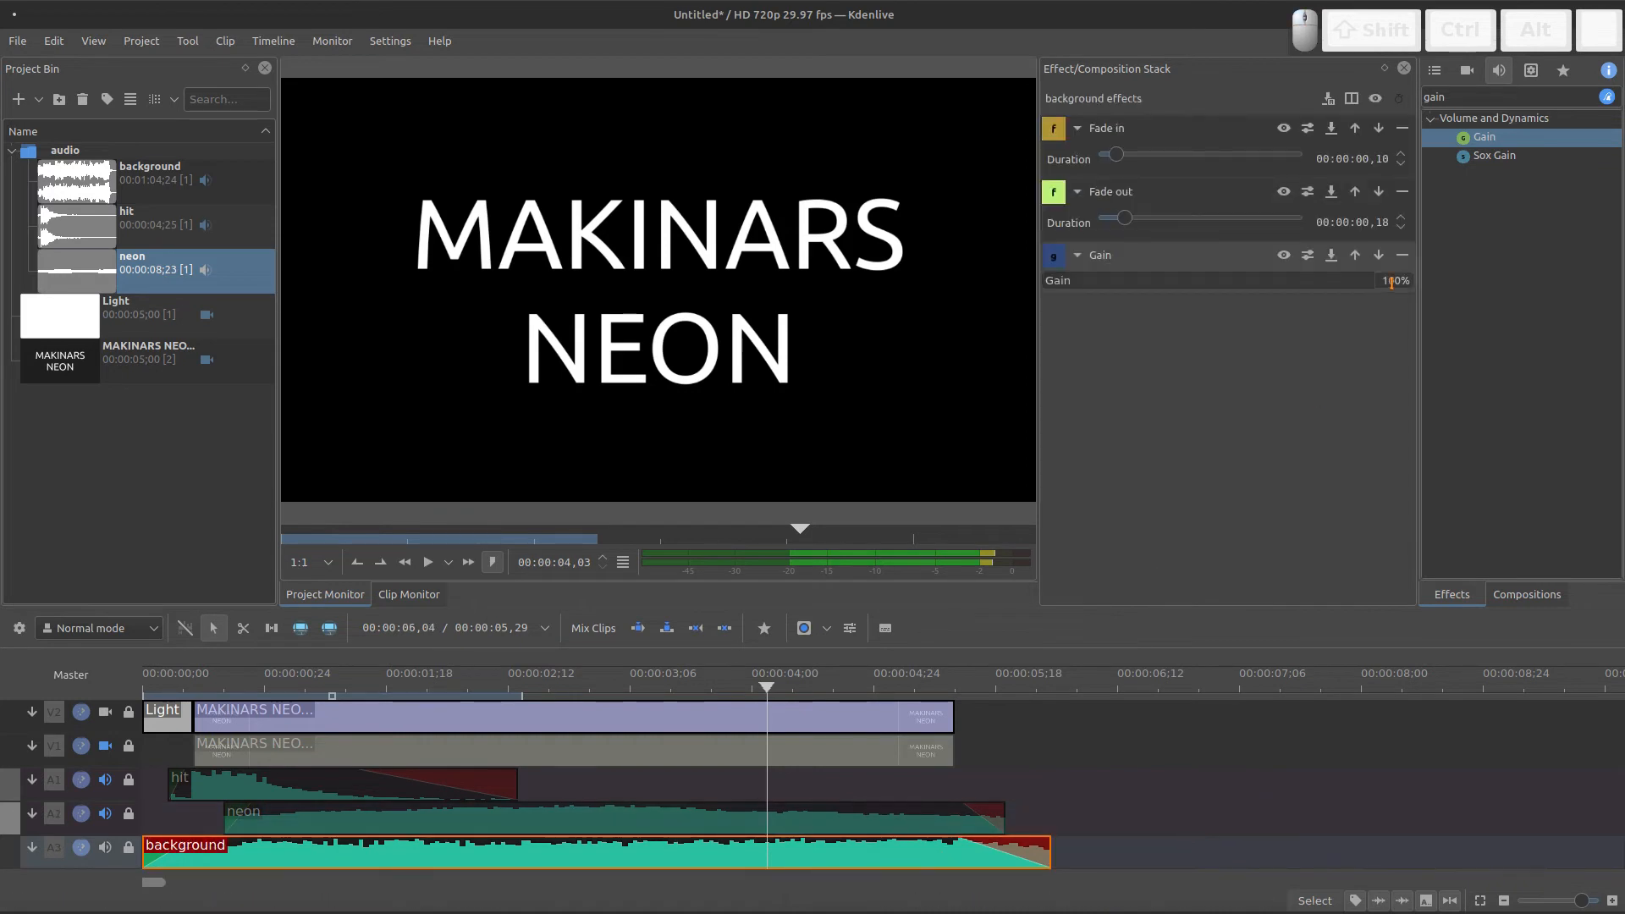
{"action": "left_click_drag", "start_coordinate": [1397, 278], "coordinate": [1361, 288]}
{"action": "type", "text": "2"}
{"action": "key", "text": "Return"}
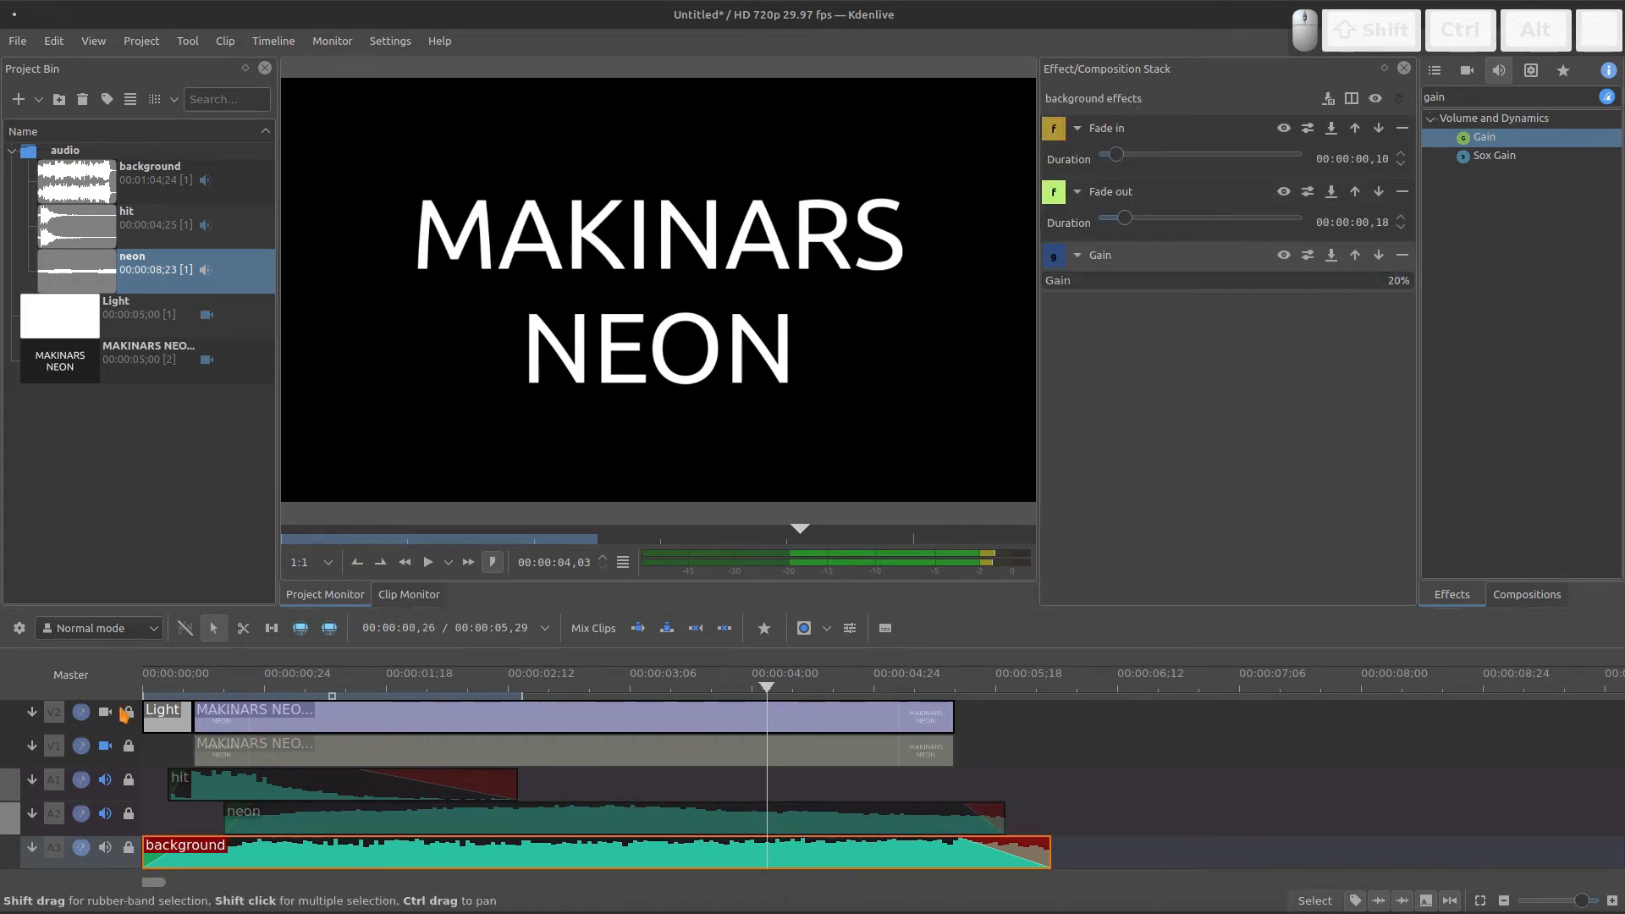
- Unmute A1 and A2, play the mix from the start, and select the neon clip
{"action": "left_click", "coordinate": [163, 766]}
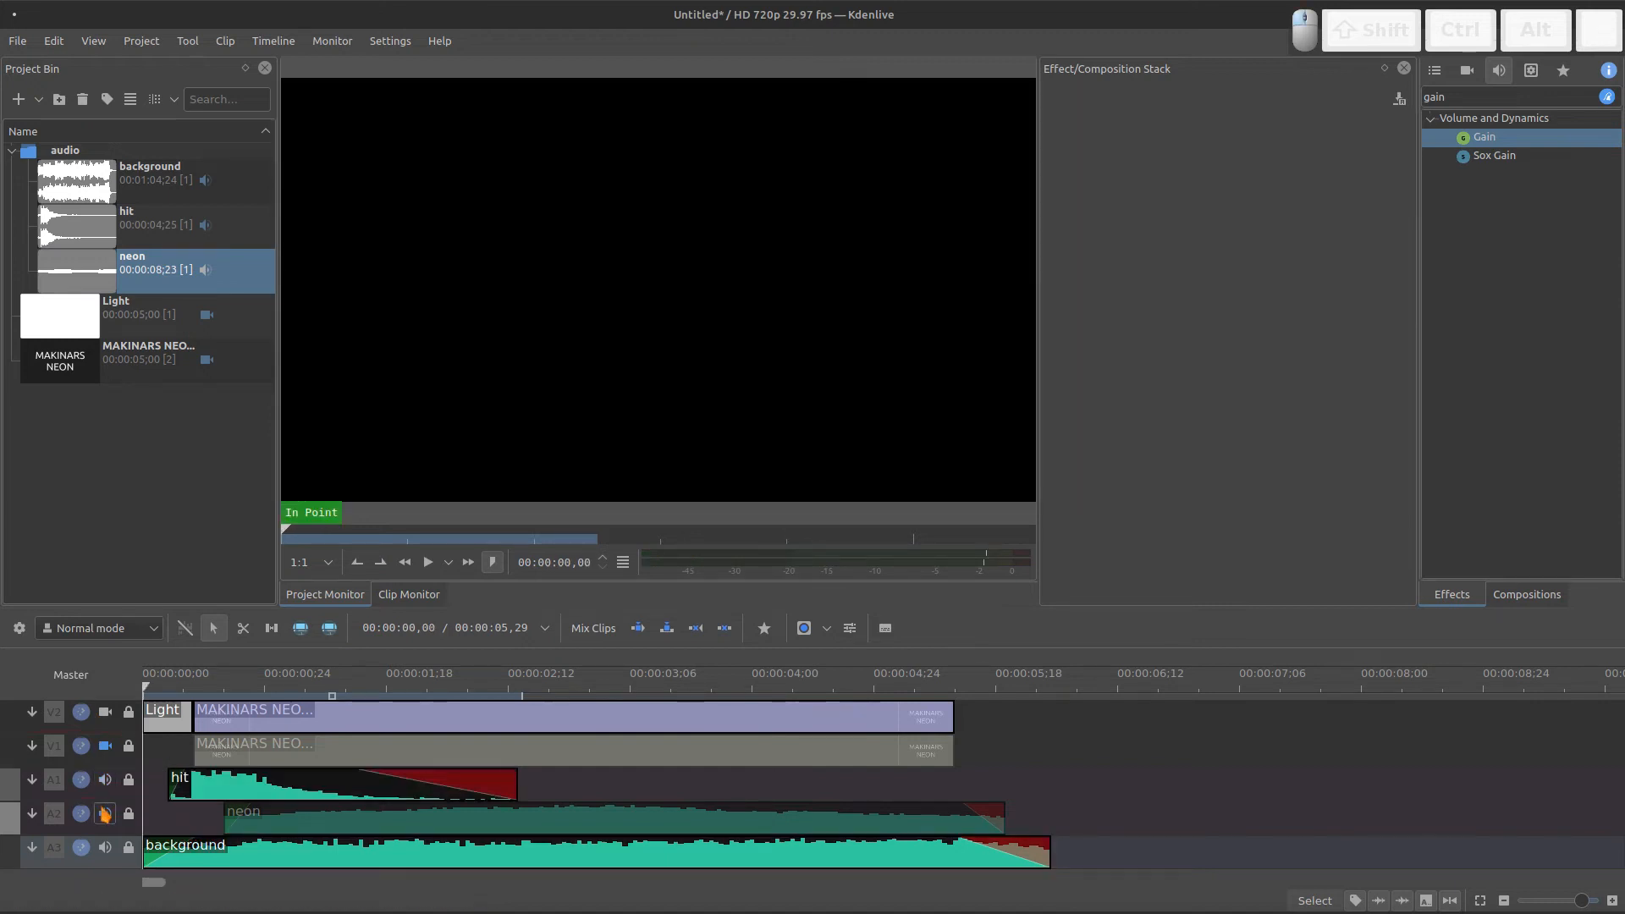
{"action": "key", "text": "space"}
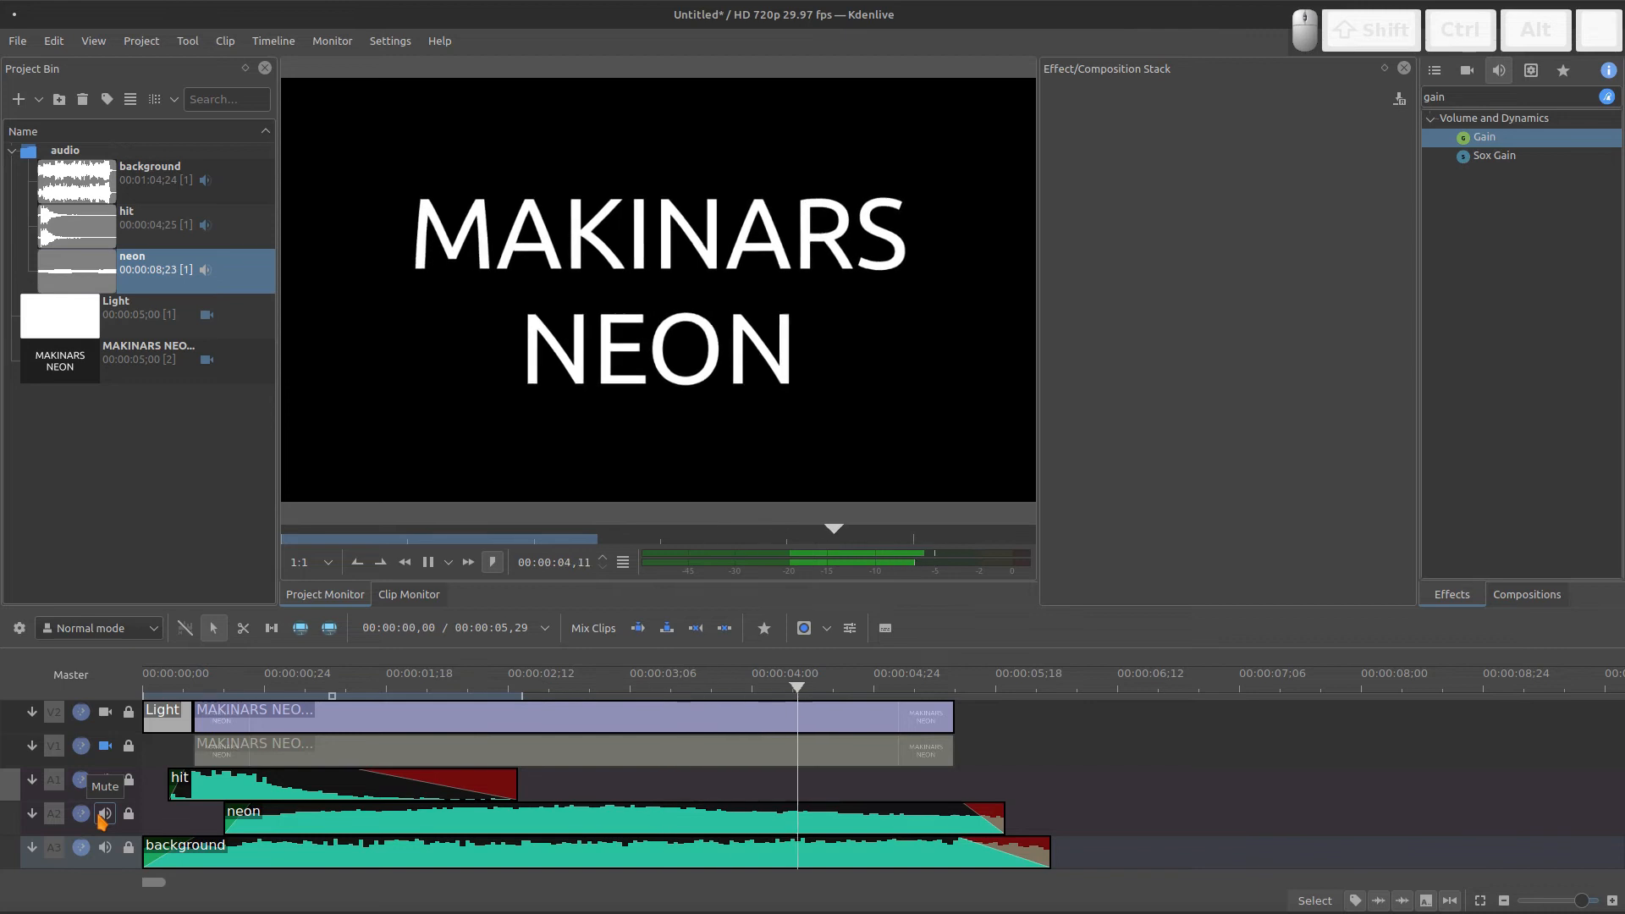
{"action": "left_click", "coordinate": [539, 812]}
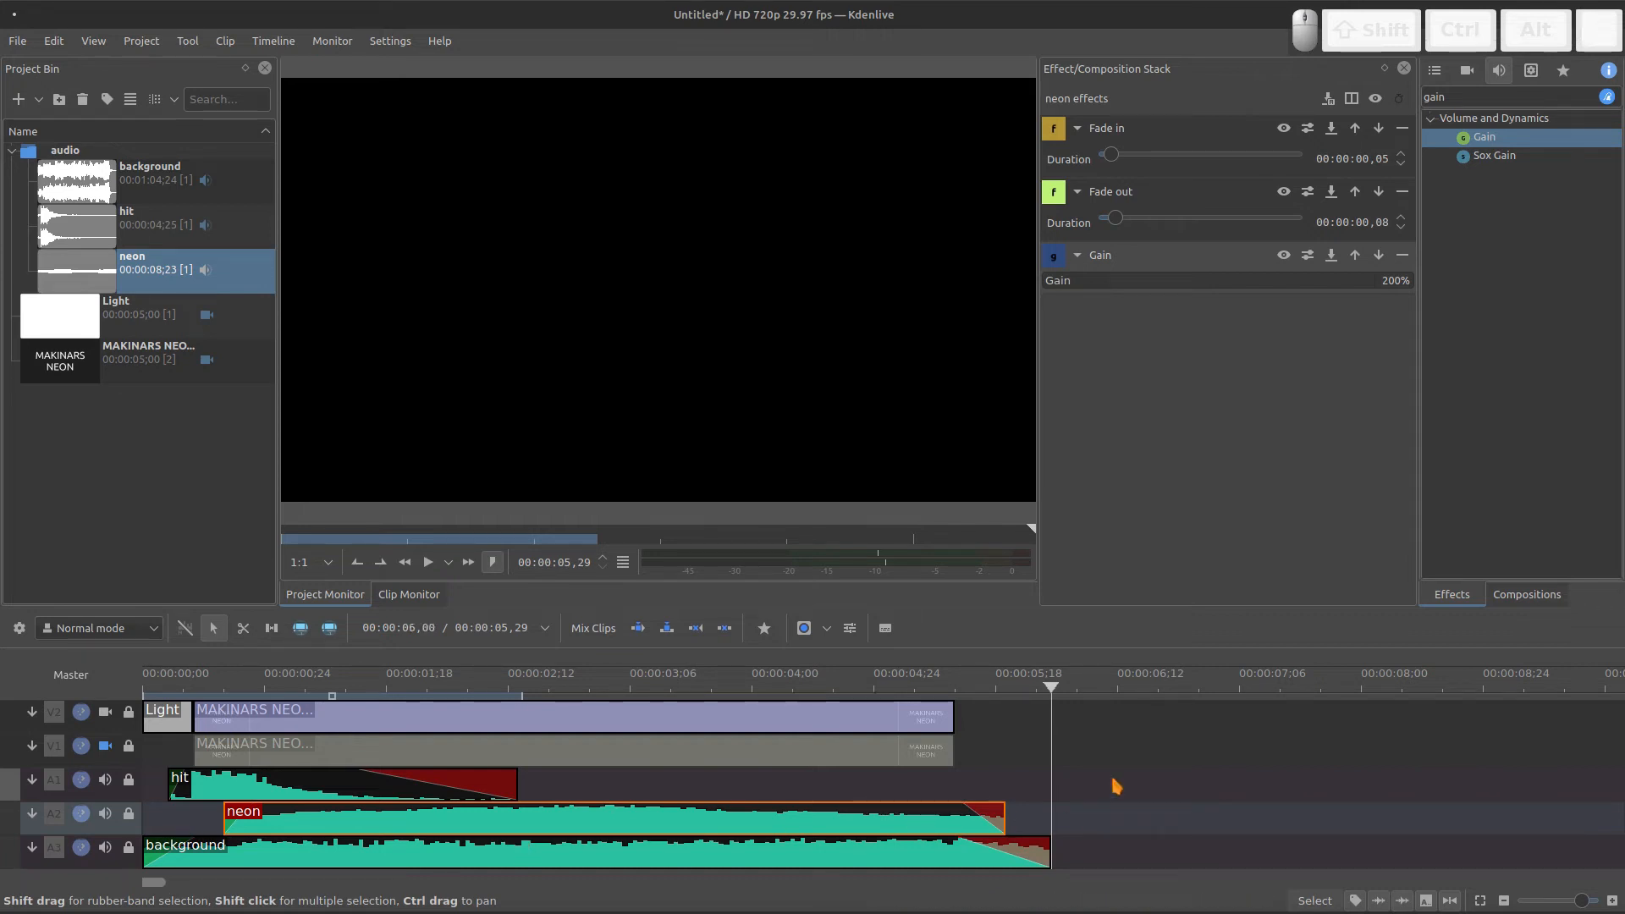
- Import metal_texture.jpg into the project bin and collapse the audio folder
{"action": "left_click_drag", "start_coordinate": [1270, 609], "coordinate": [1267, 565]}
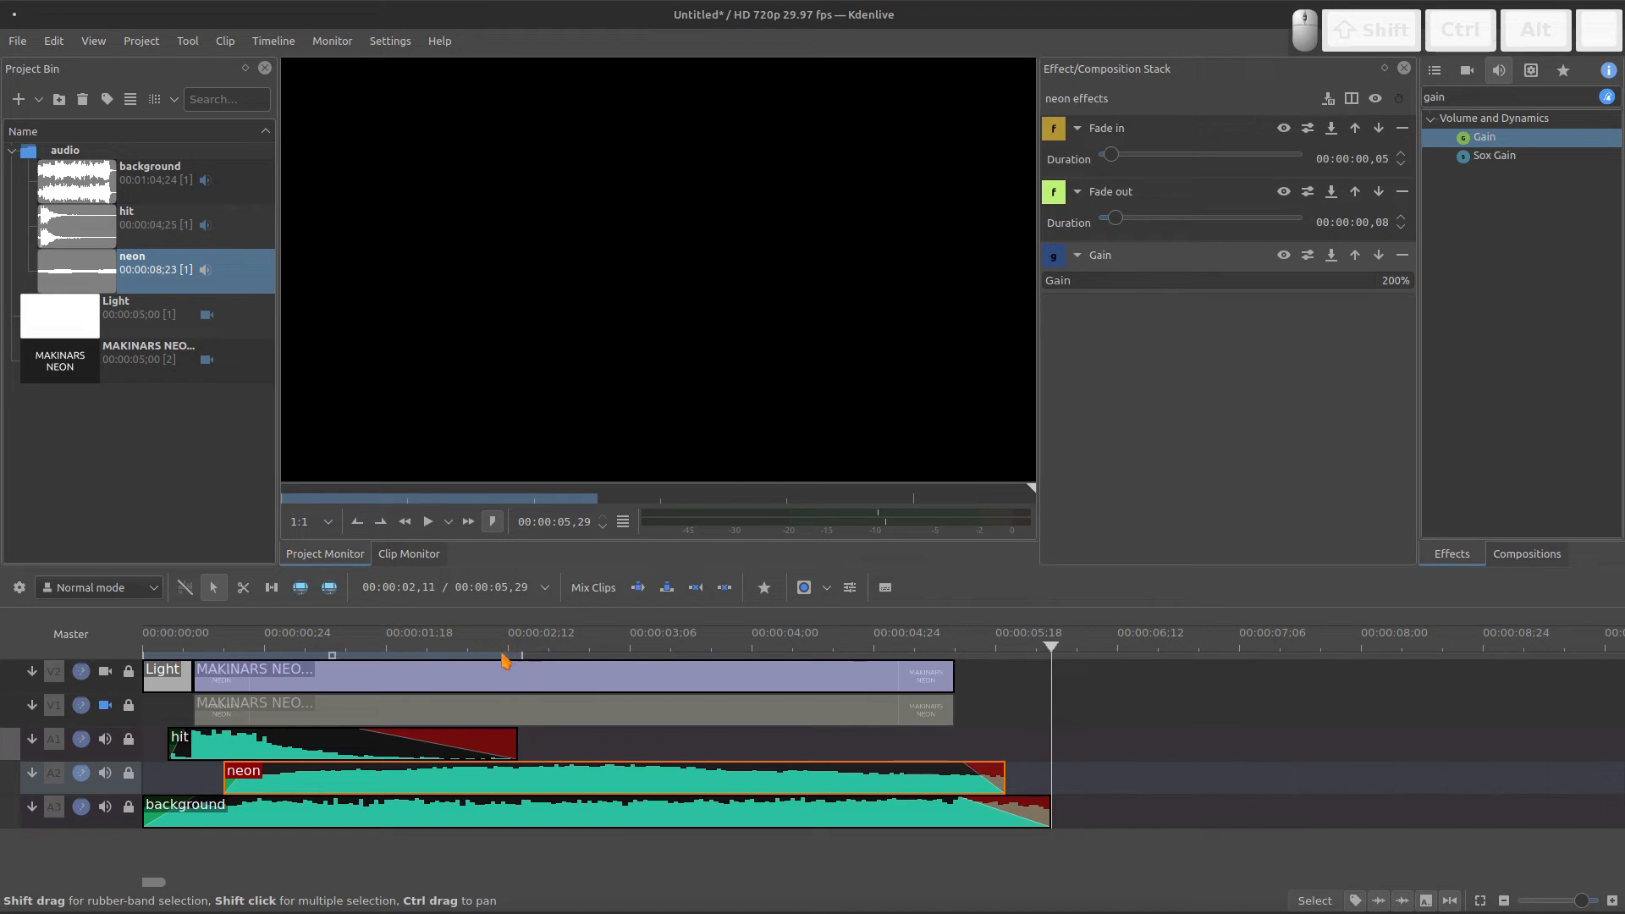
{"action": "left_click_drag", "start_coordinate": [0, 464], "coordinate": [167, 426]}
{"action": "left_click", "coordinate": [12, 151]}
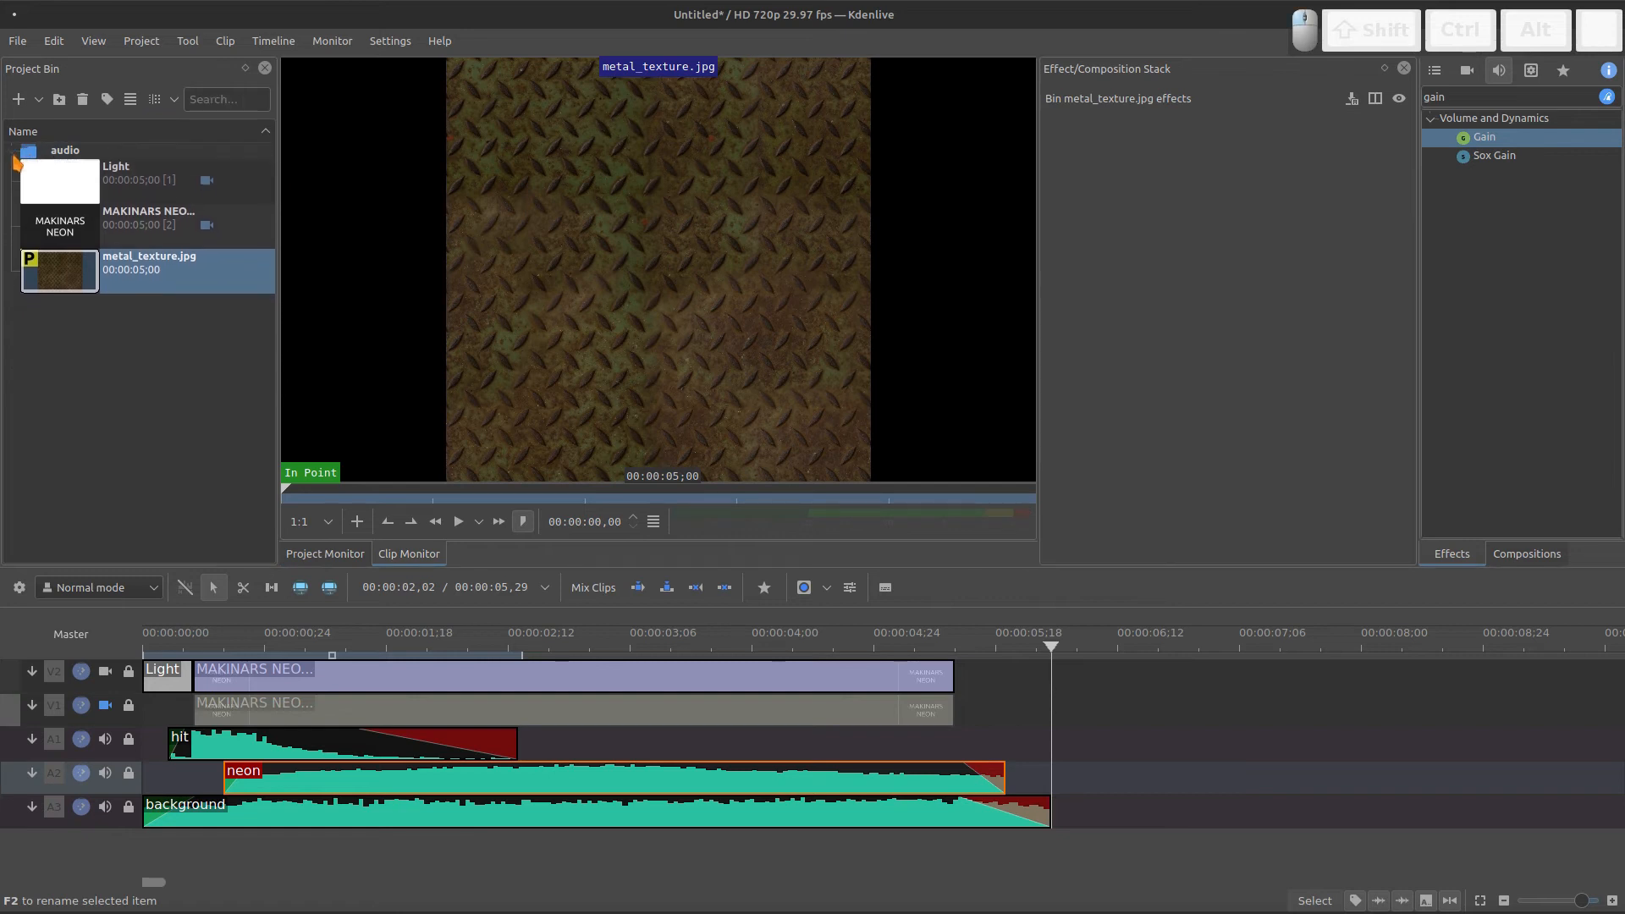
{"action": "left_click", "coordinate": [53, 329]}
{"action": "left_click", "coordinate": [60, 282]}
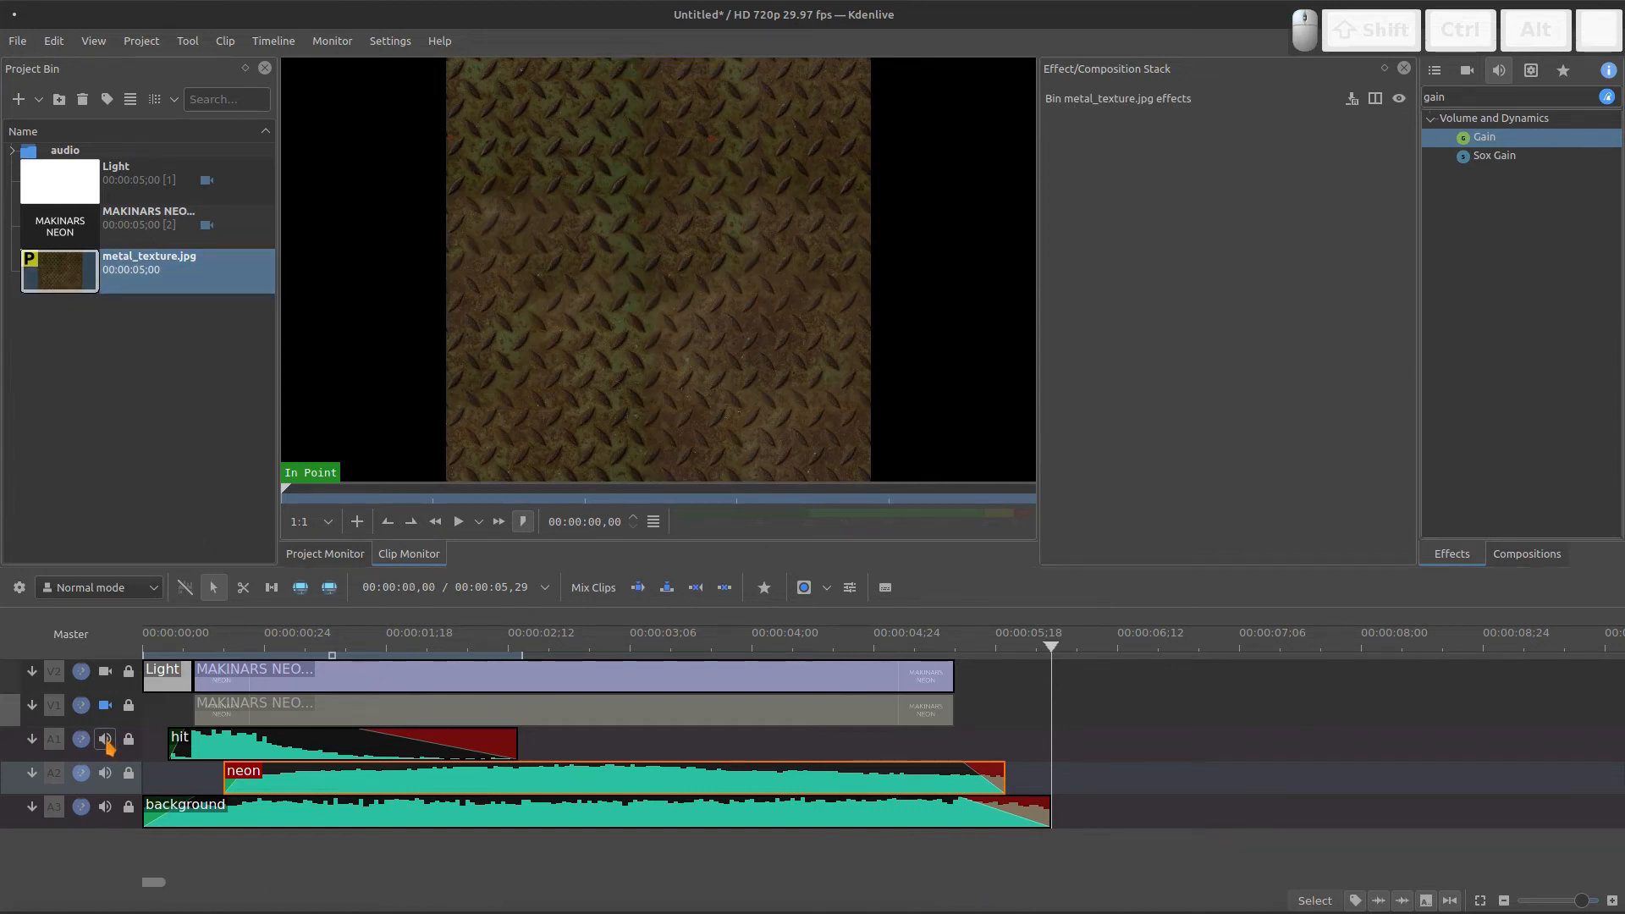
{"action": "right_click", "coordinate": [151, 743]}
{"action": "left_click", "coordinate": [157, 762]}
{"action": "left_click", "coordinate": [1020, 481]}
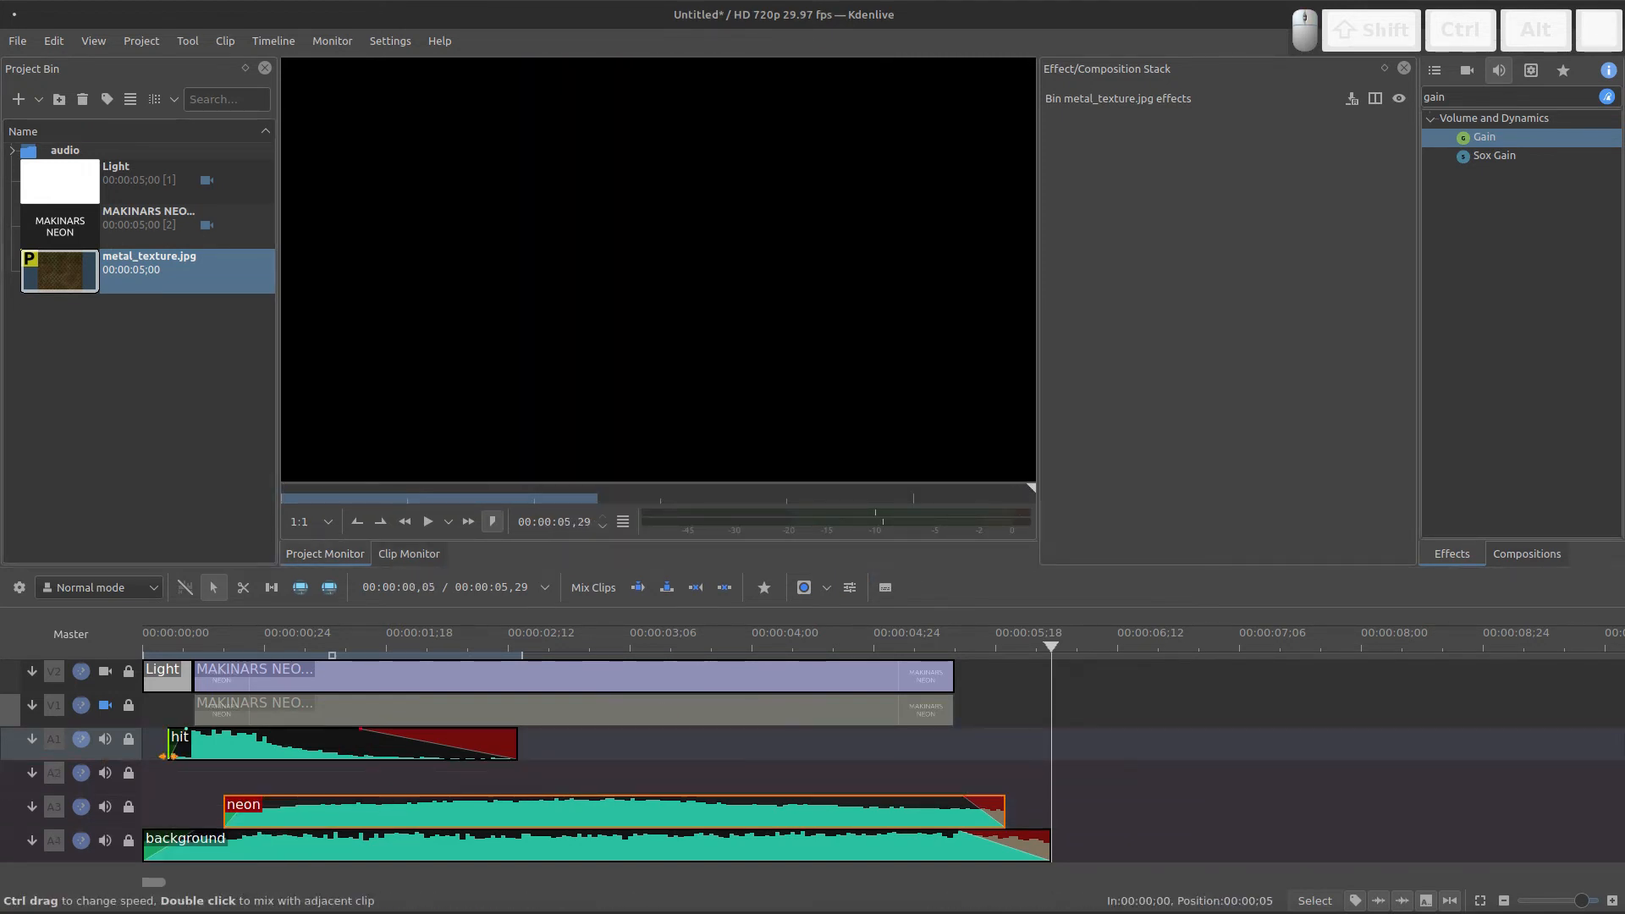
{"action": "left_click", "coordinate": [164, 762]}
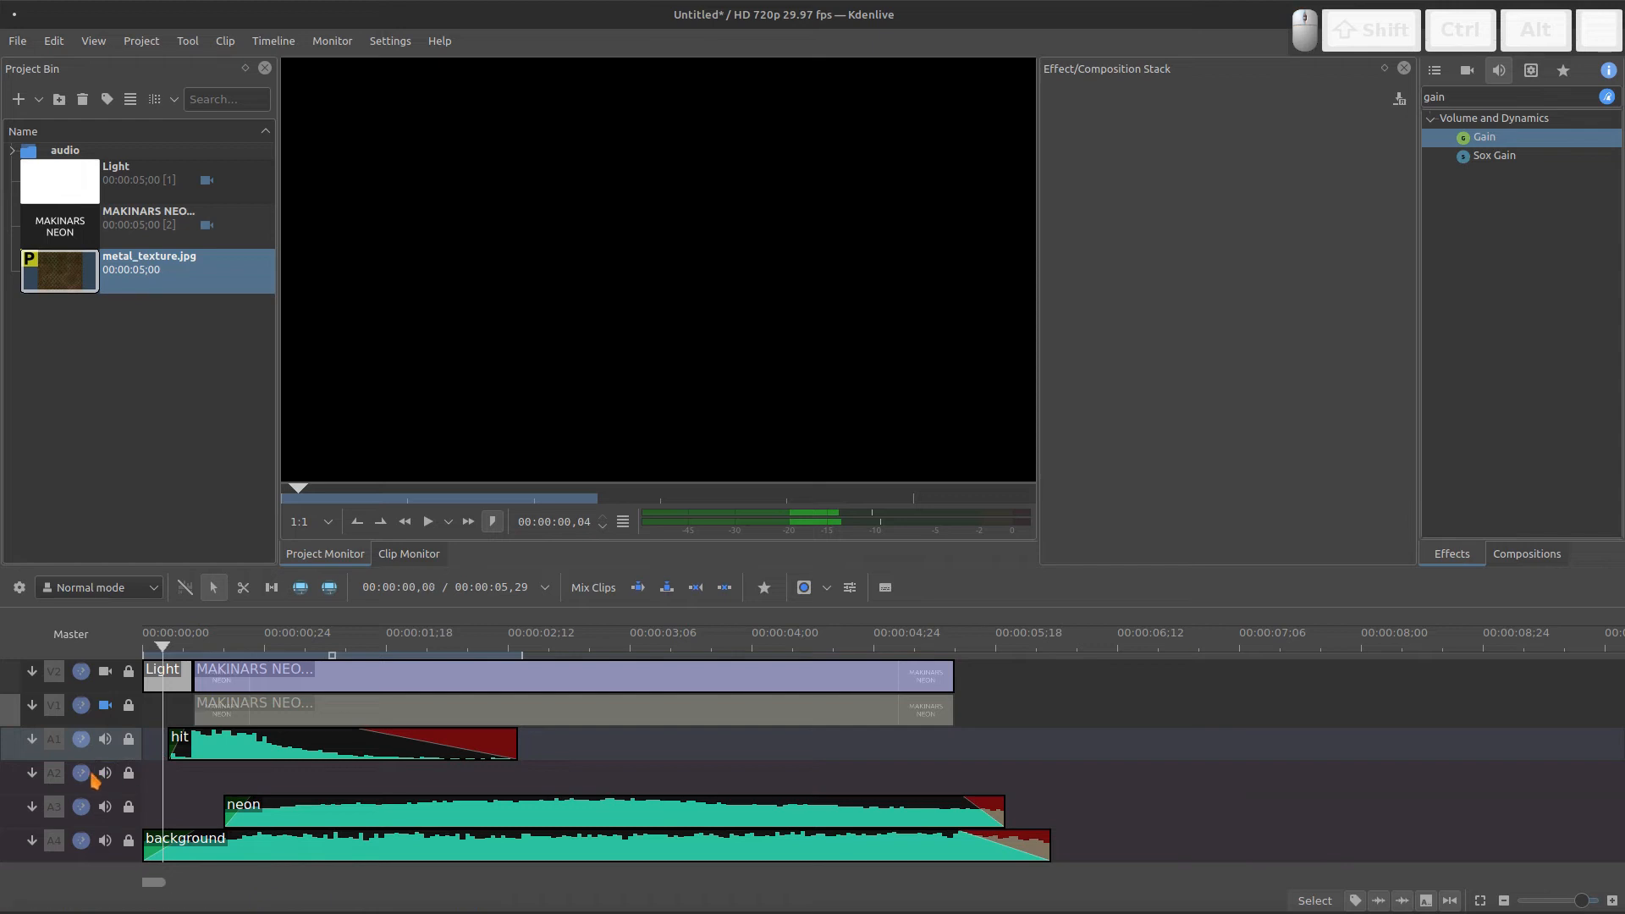
{"action": "right_click", "coordinate": [86, 783]}
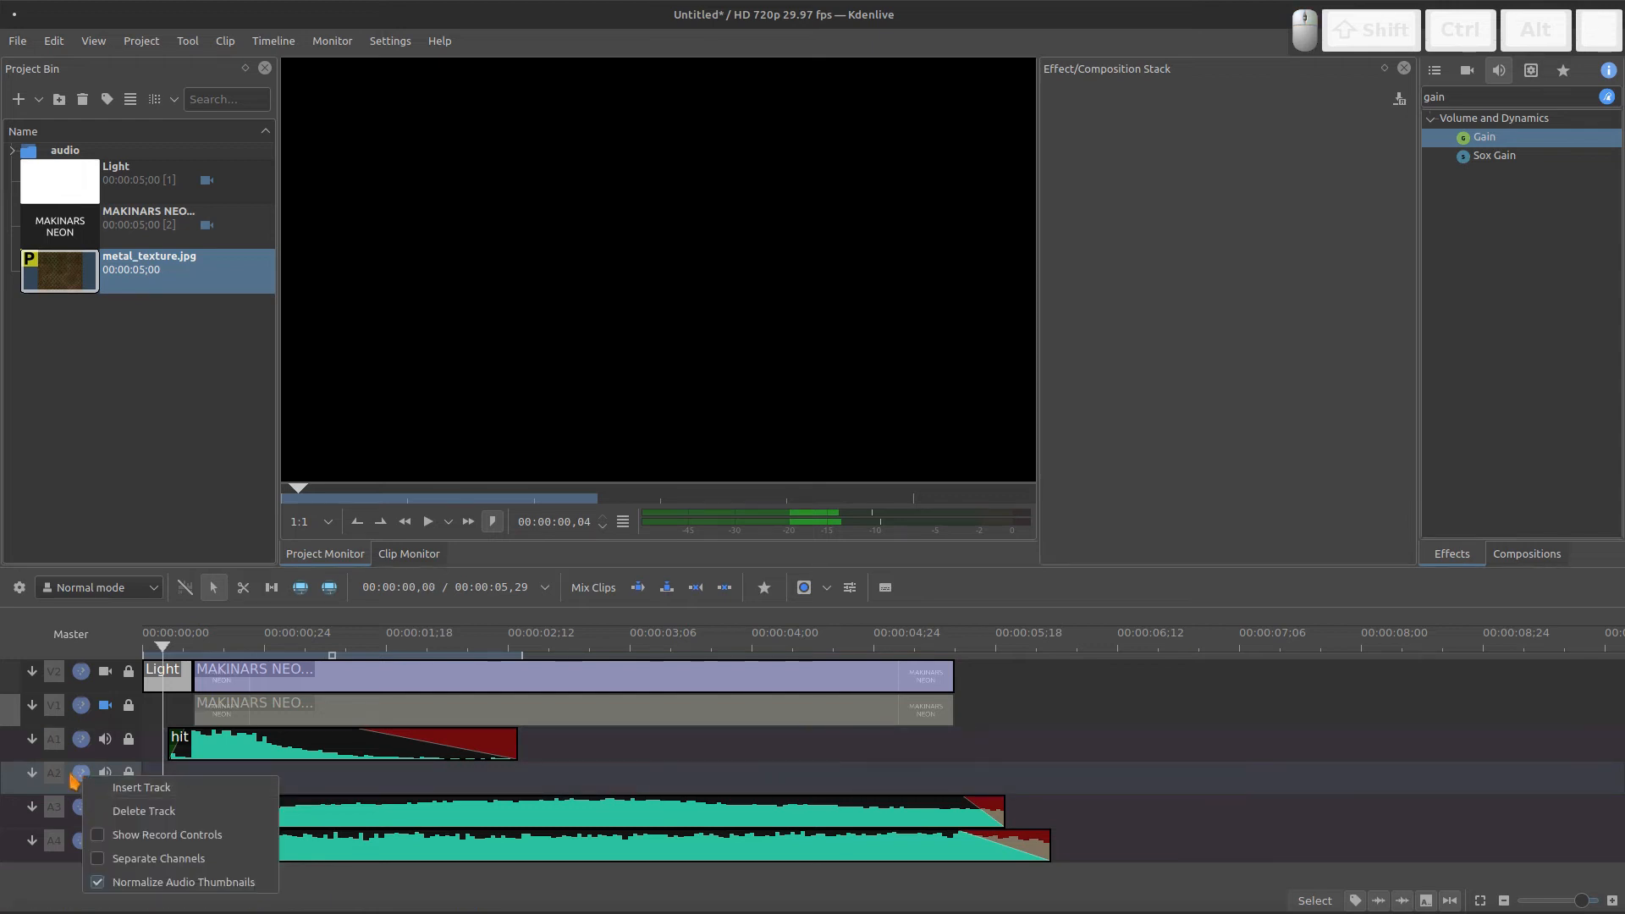
{"action": "left_click", "coordinate": [136, 813]}
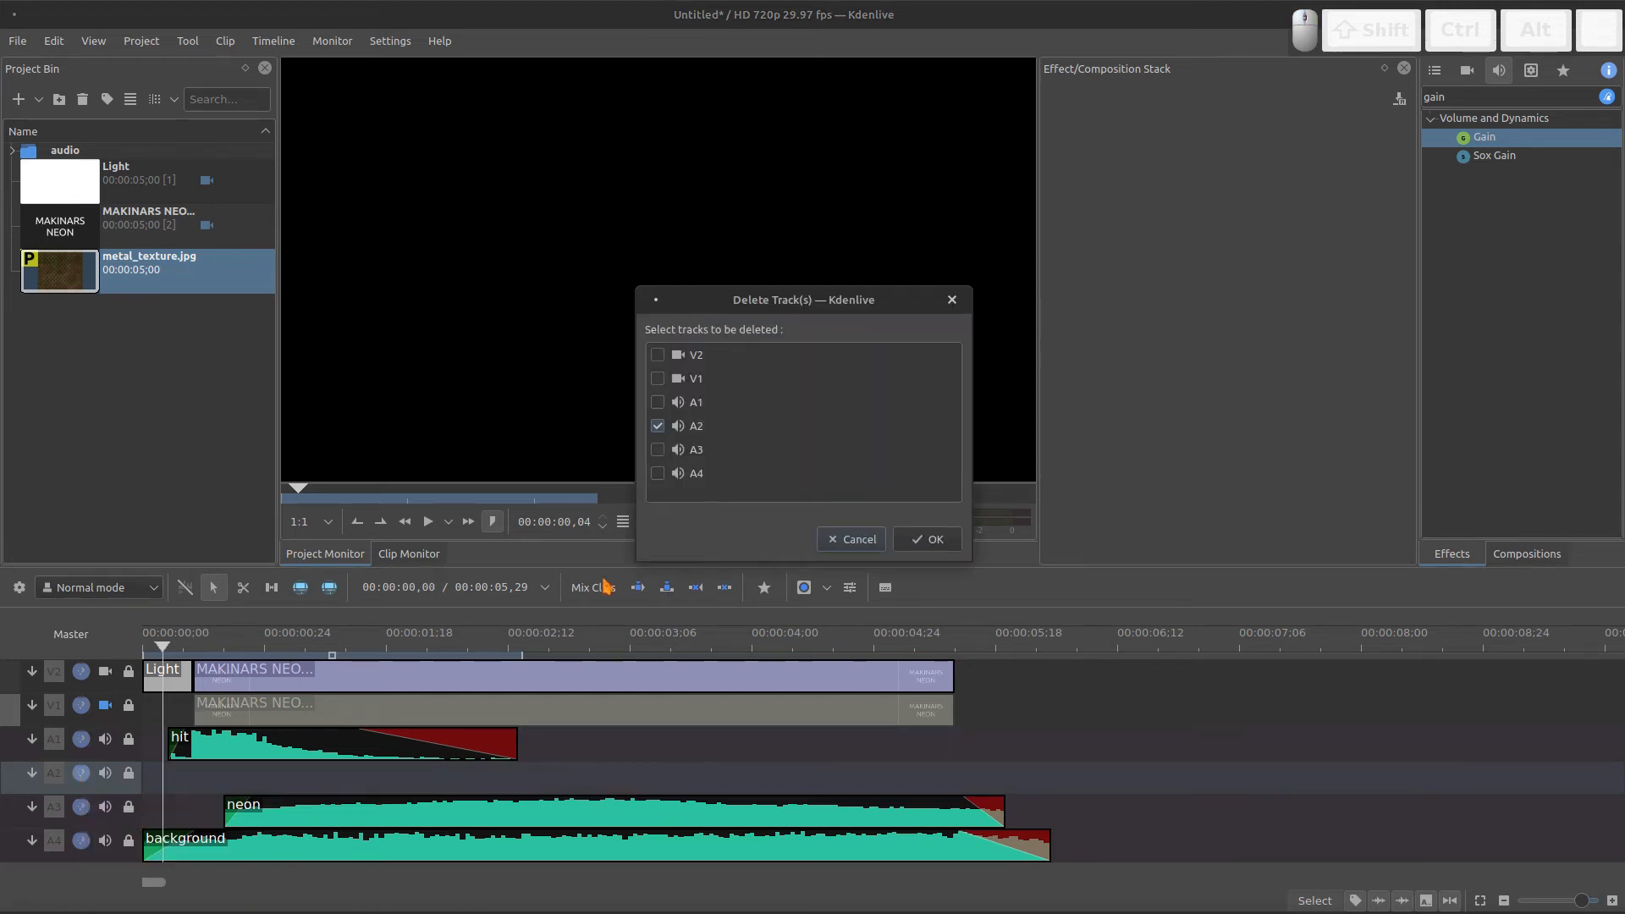
{"action": "left_click", "coordinate": [841, 551]}
- Insert a new video track and move the glowing MAKINARS NEON clip from V1 up to V2
{"action": "right_click", "coordinate": [107, 724]}
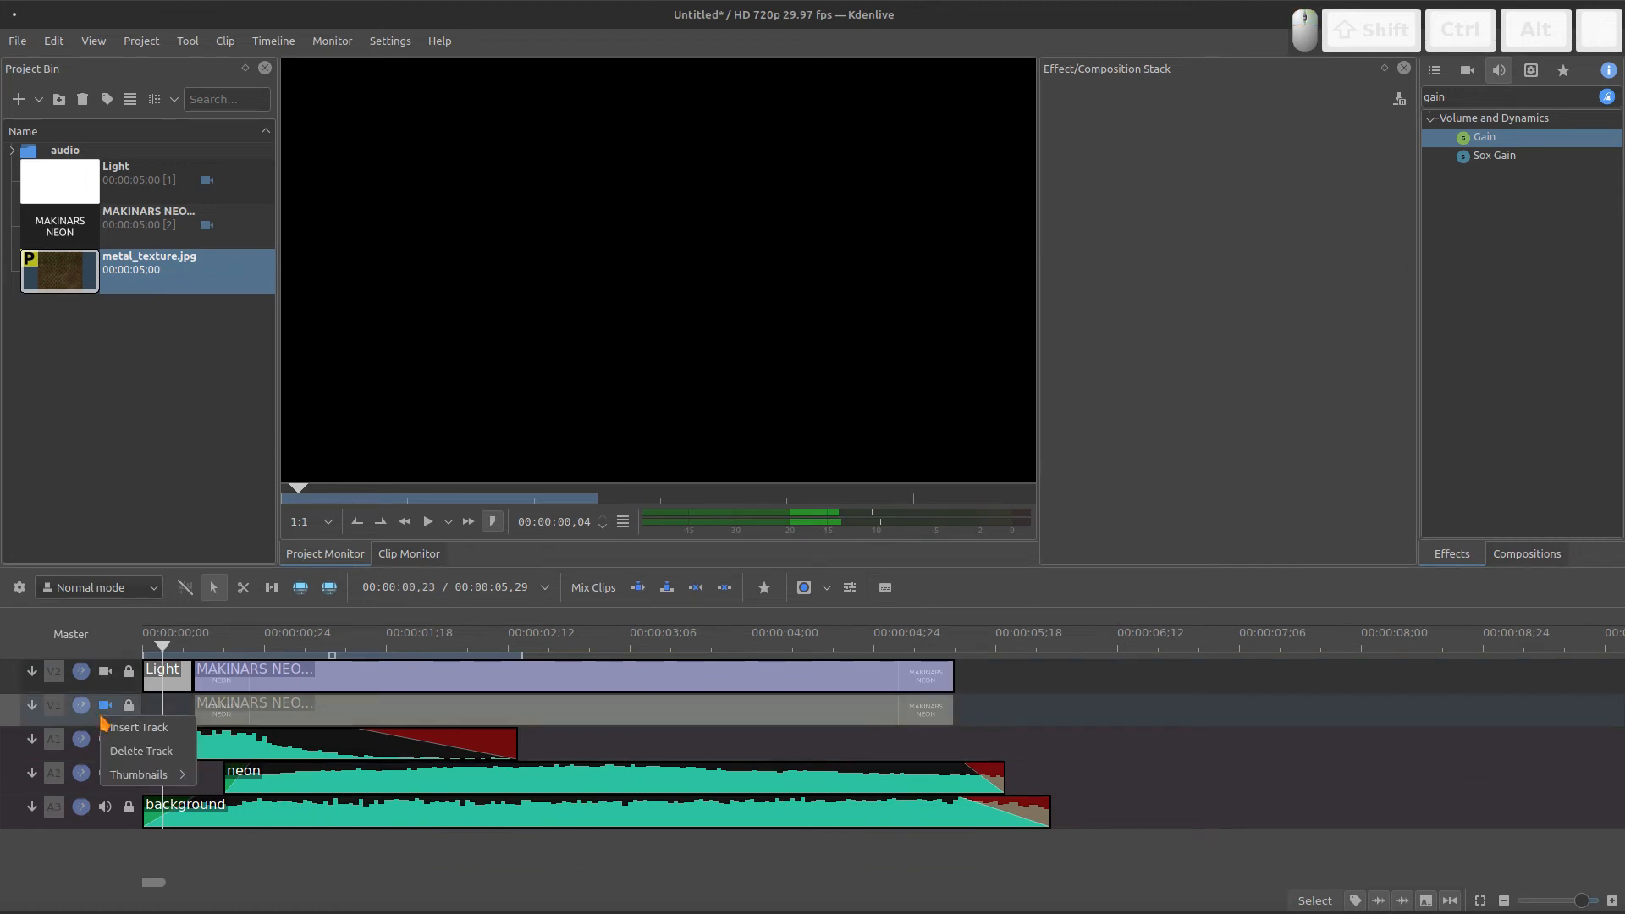
{"action": "left_click", "coordinate": [134, 729]}
{"action": "left_click", "coordinate": [1032, 487]}
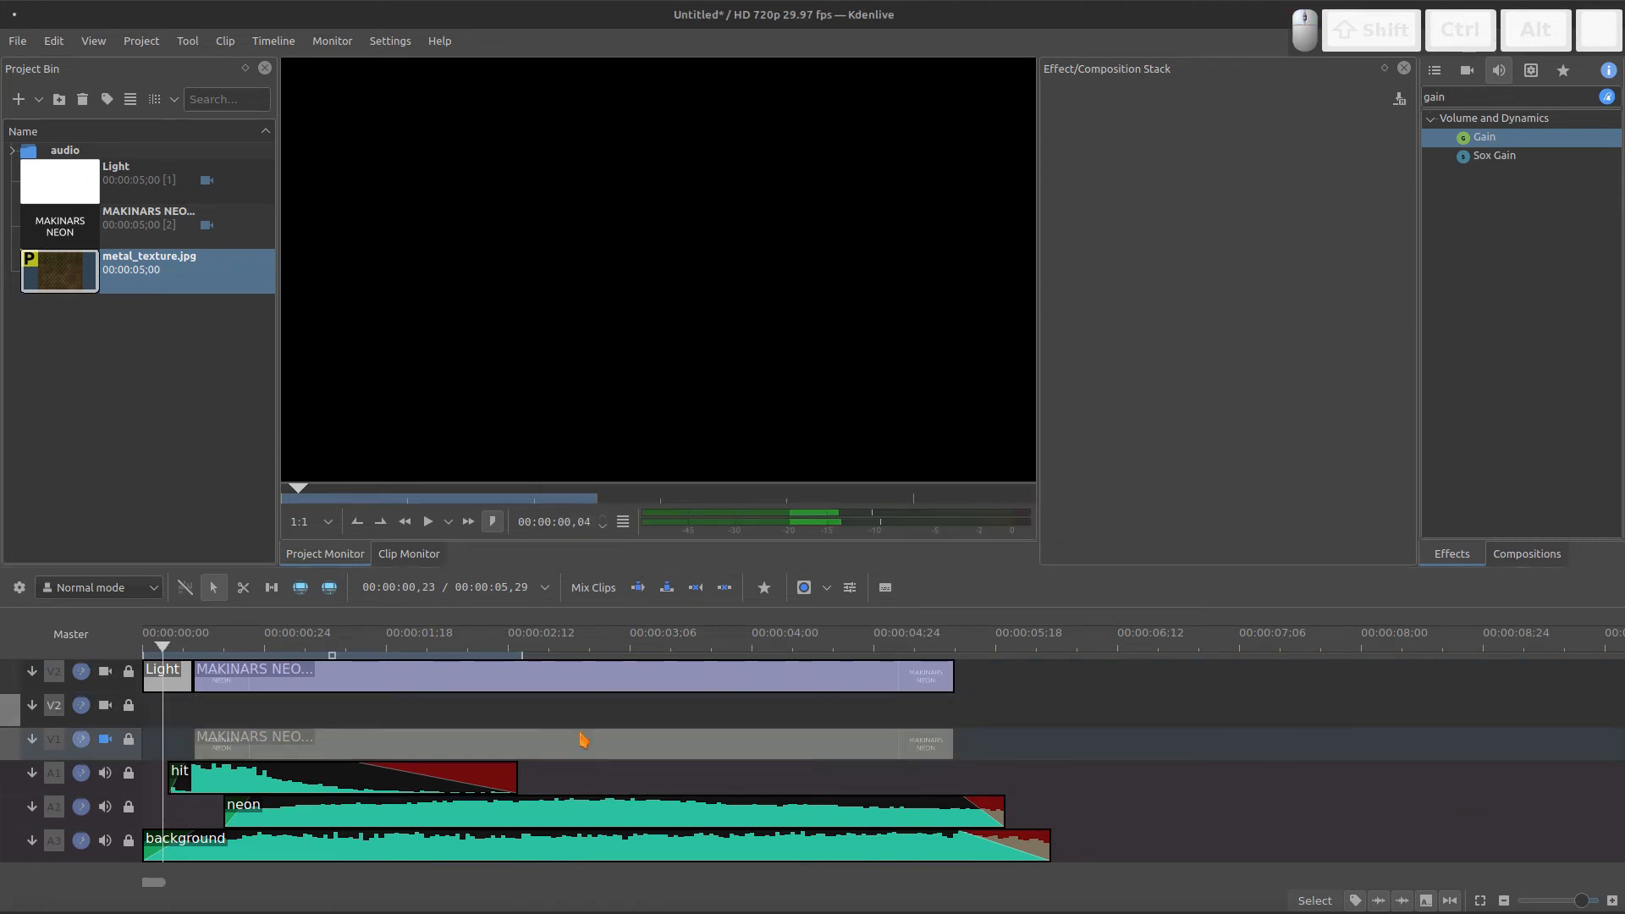
{"action": "left_click", "coordinate": [246, 719]}
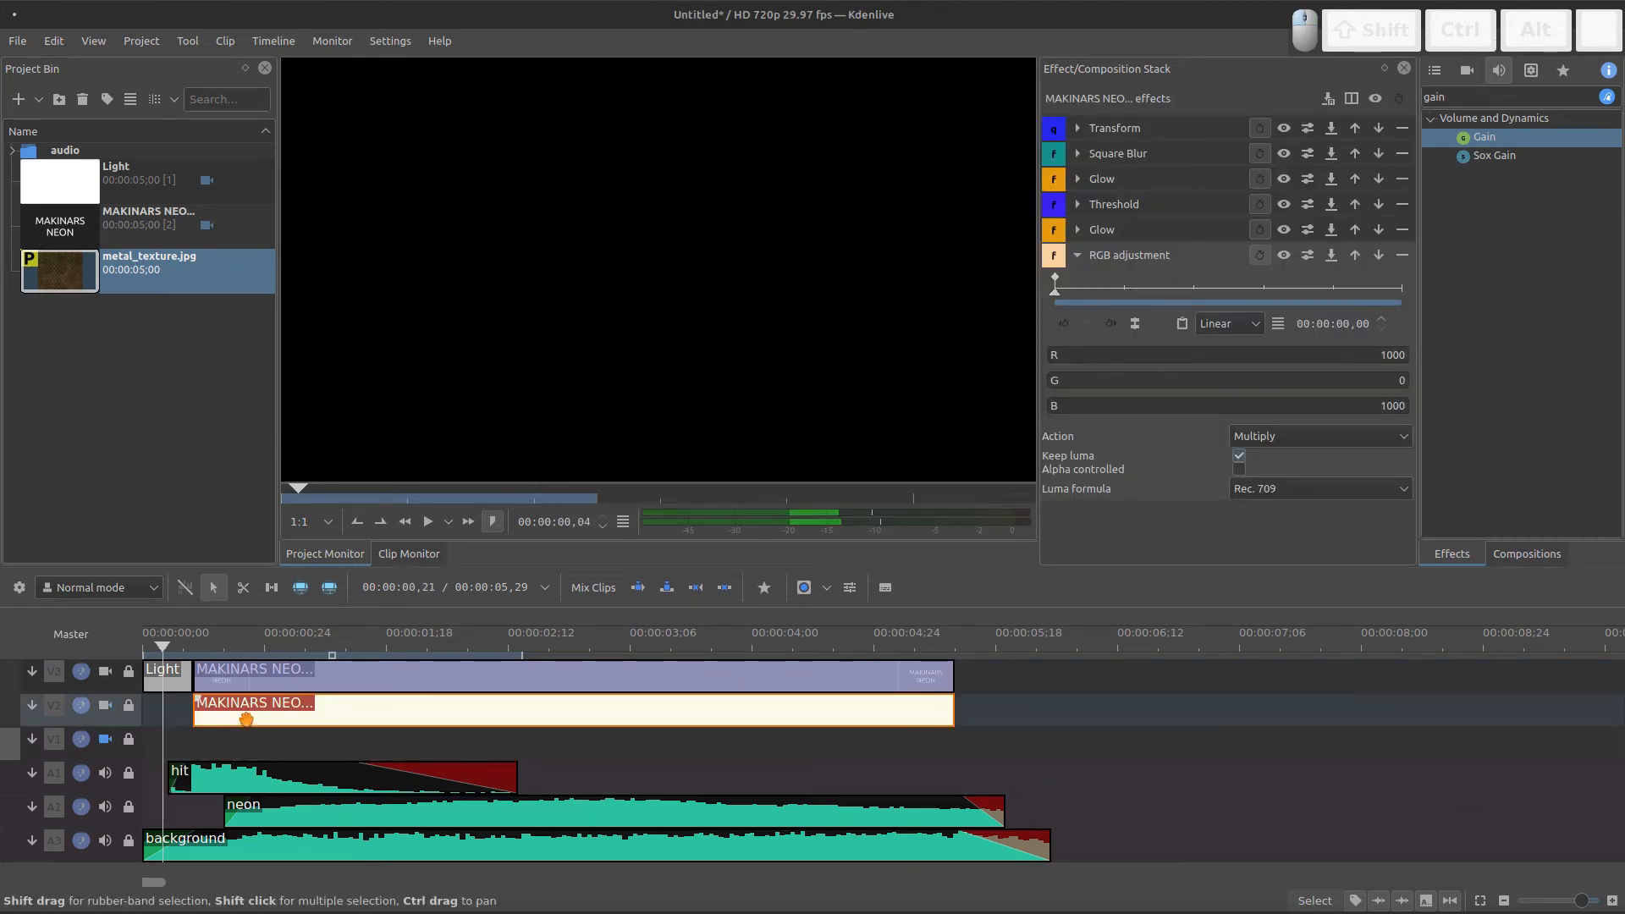
- Place metal_texture.jpg at the start of V1 and extend it to the end of the title clips
{"action": "left_click_drag", "start_coordinate": [119, 271], "coordinate": [144, 749]}
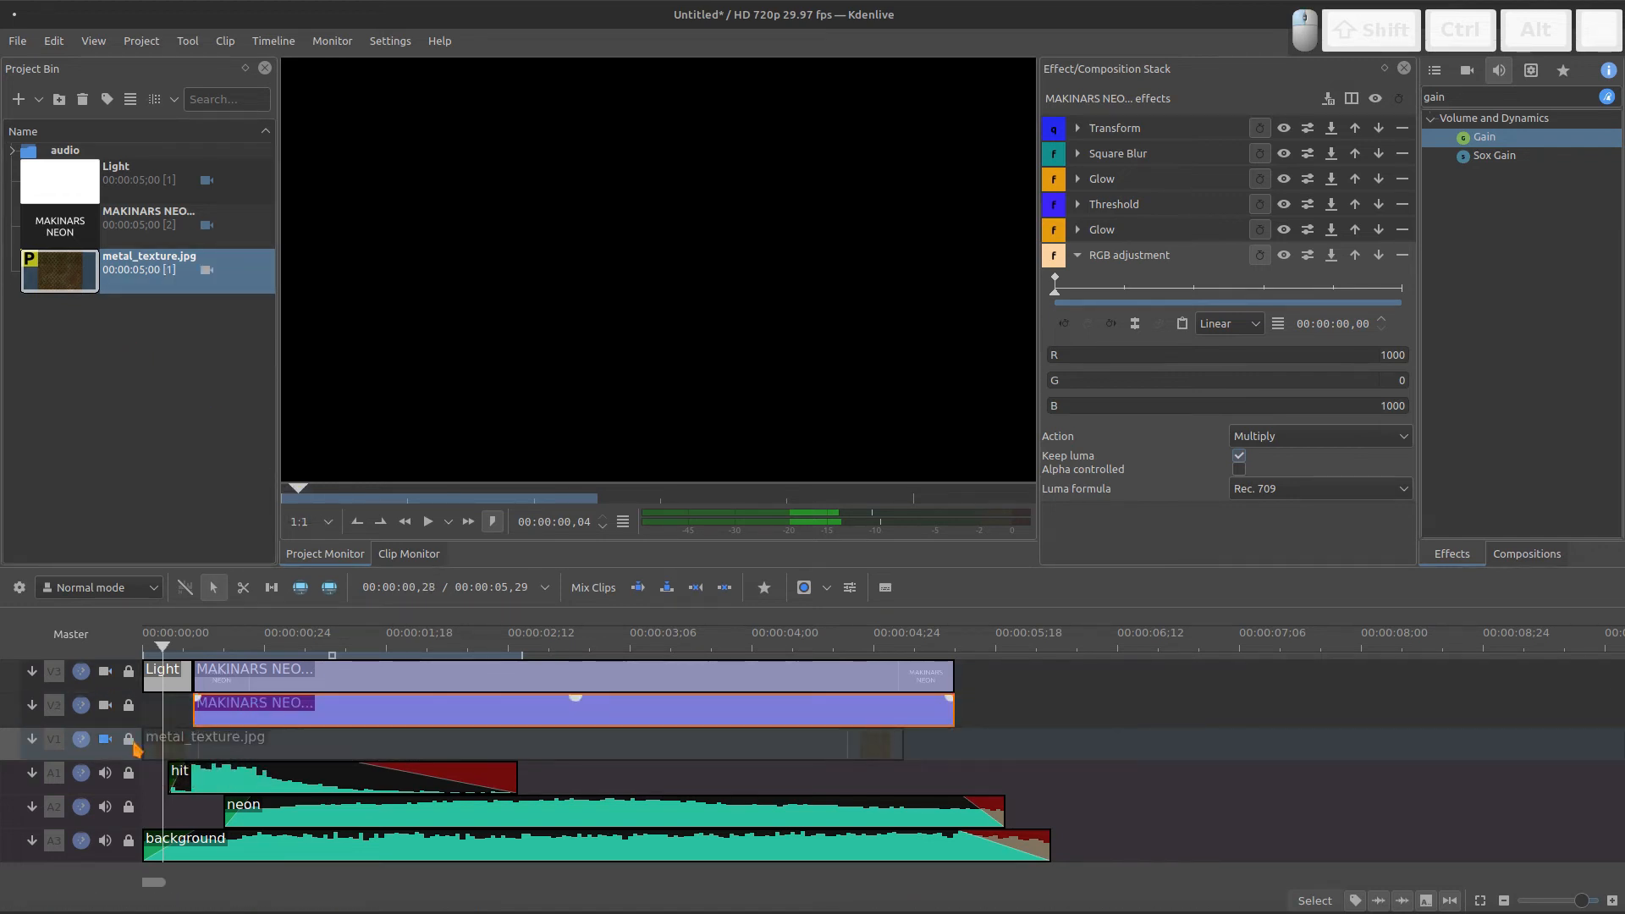
{"action": "left_click", "coordinate": [212, 738]}
{"action": "left_click_drag", "start_coordinate": [901, 745], "coordinate": [953, 745]}
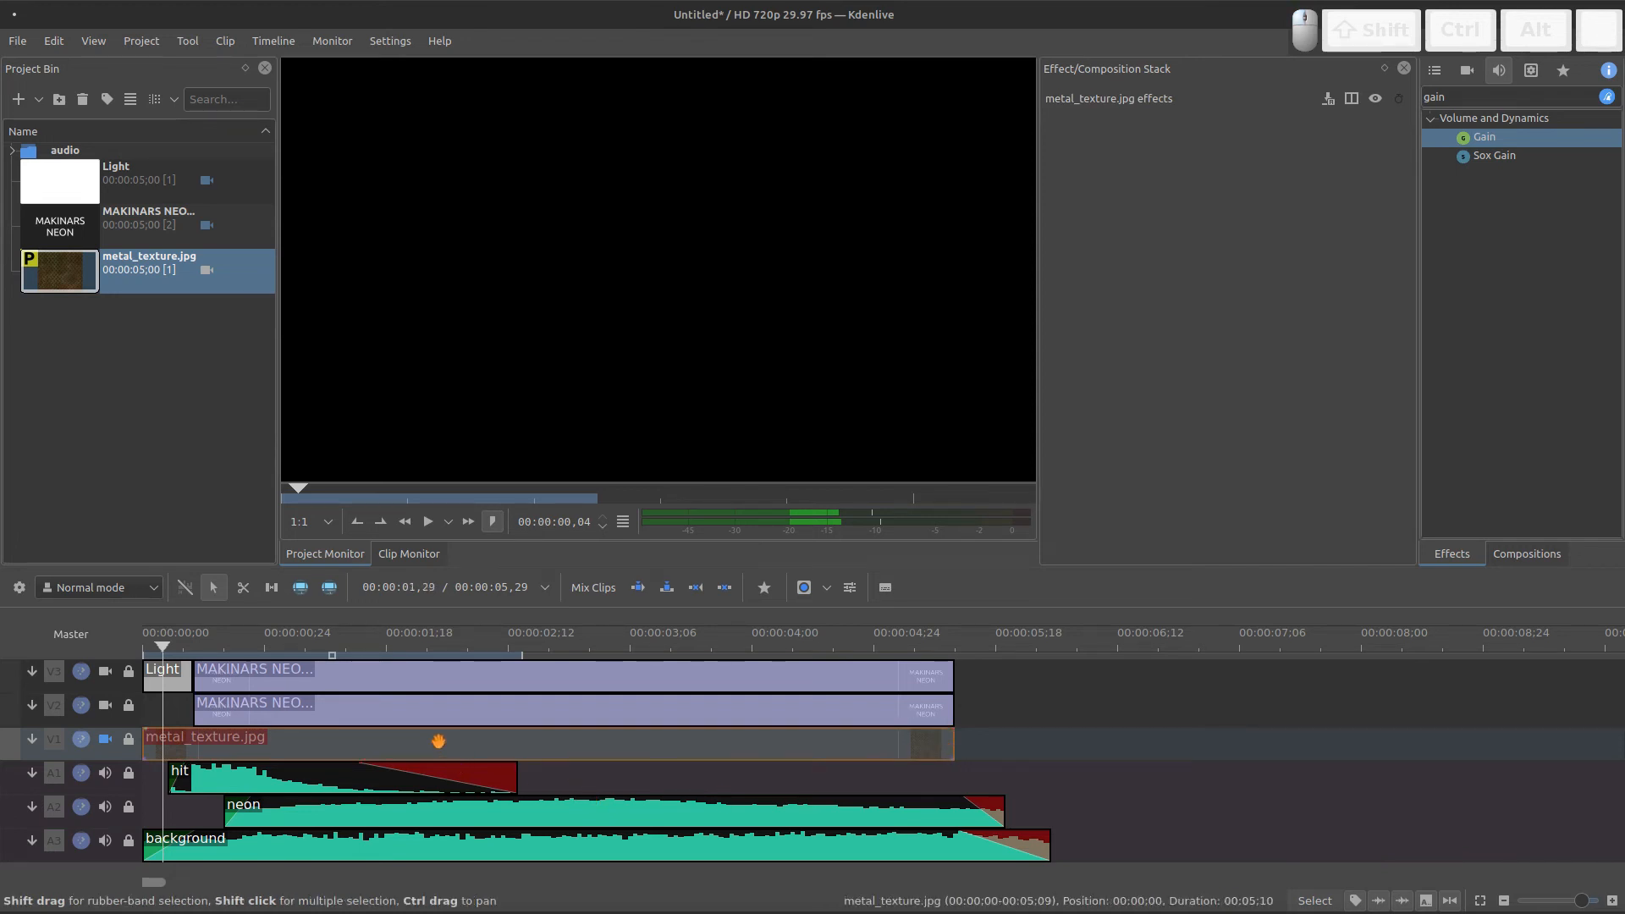
- Review the V3 title's Transform keyframes and apply a Transform effect to the metal_texture.jpg clip
{"action": "left_click", "coordinate": [448, 689]}
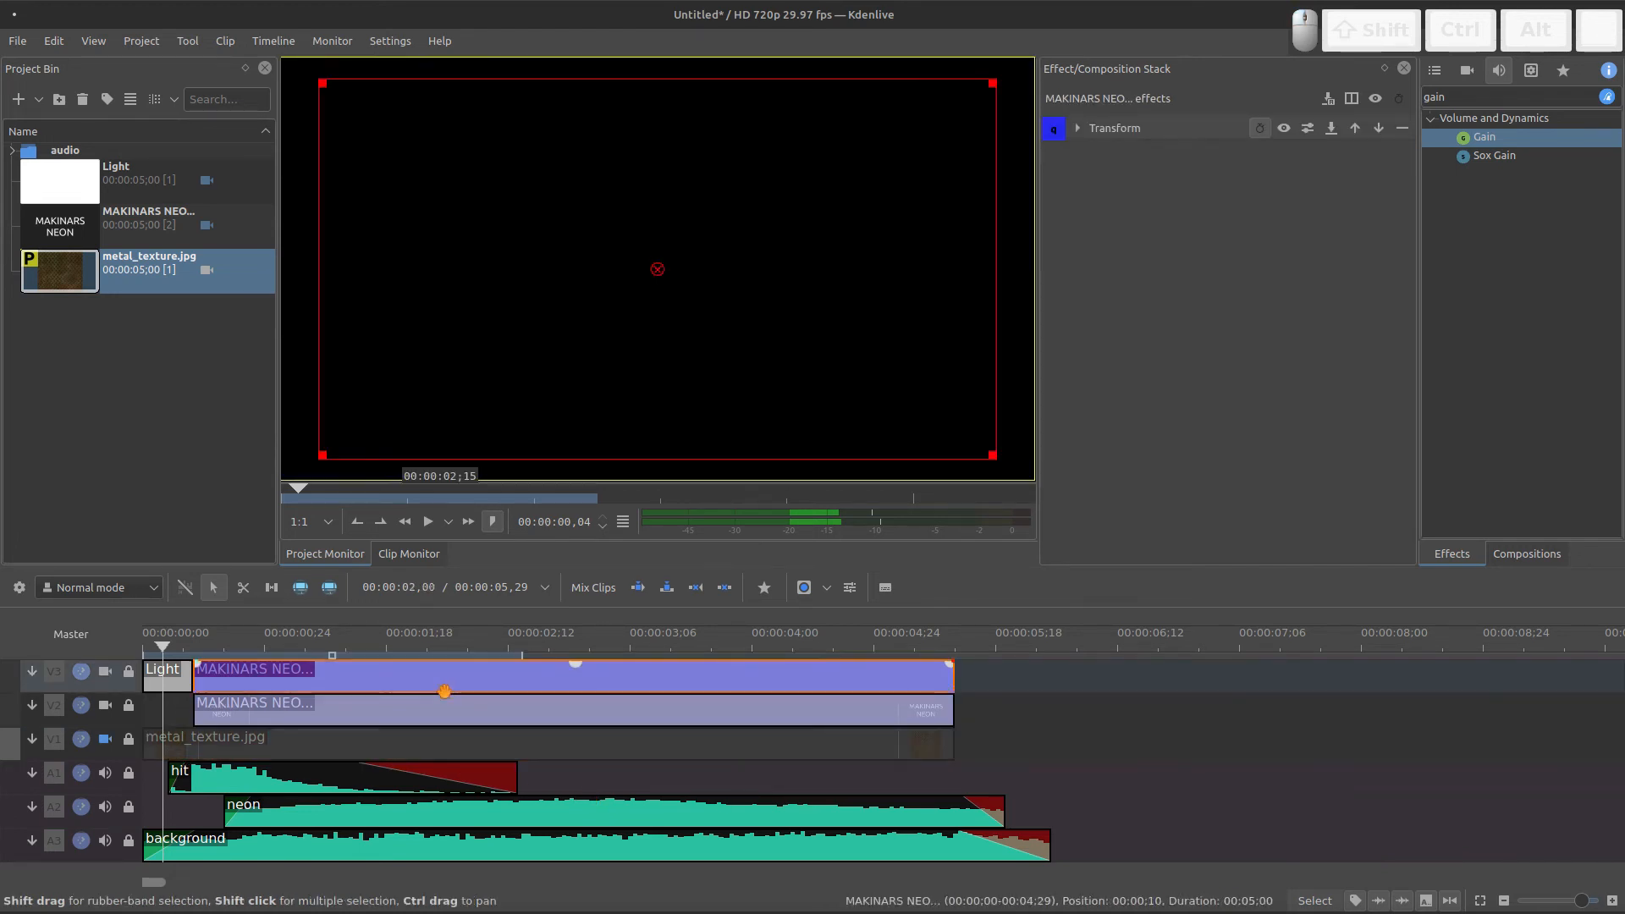
{"action": "left_click", "coordinate": [389, 746]}
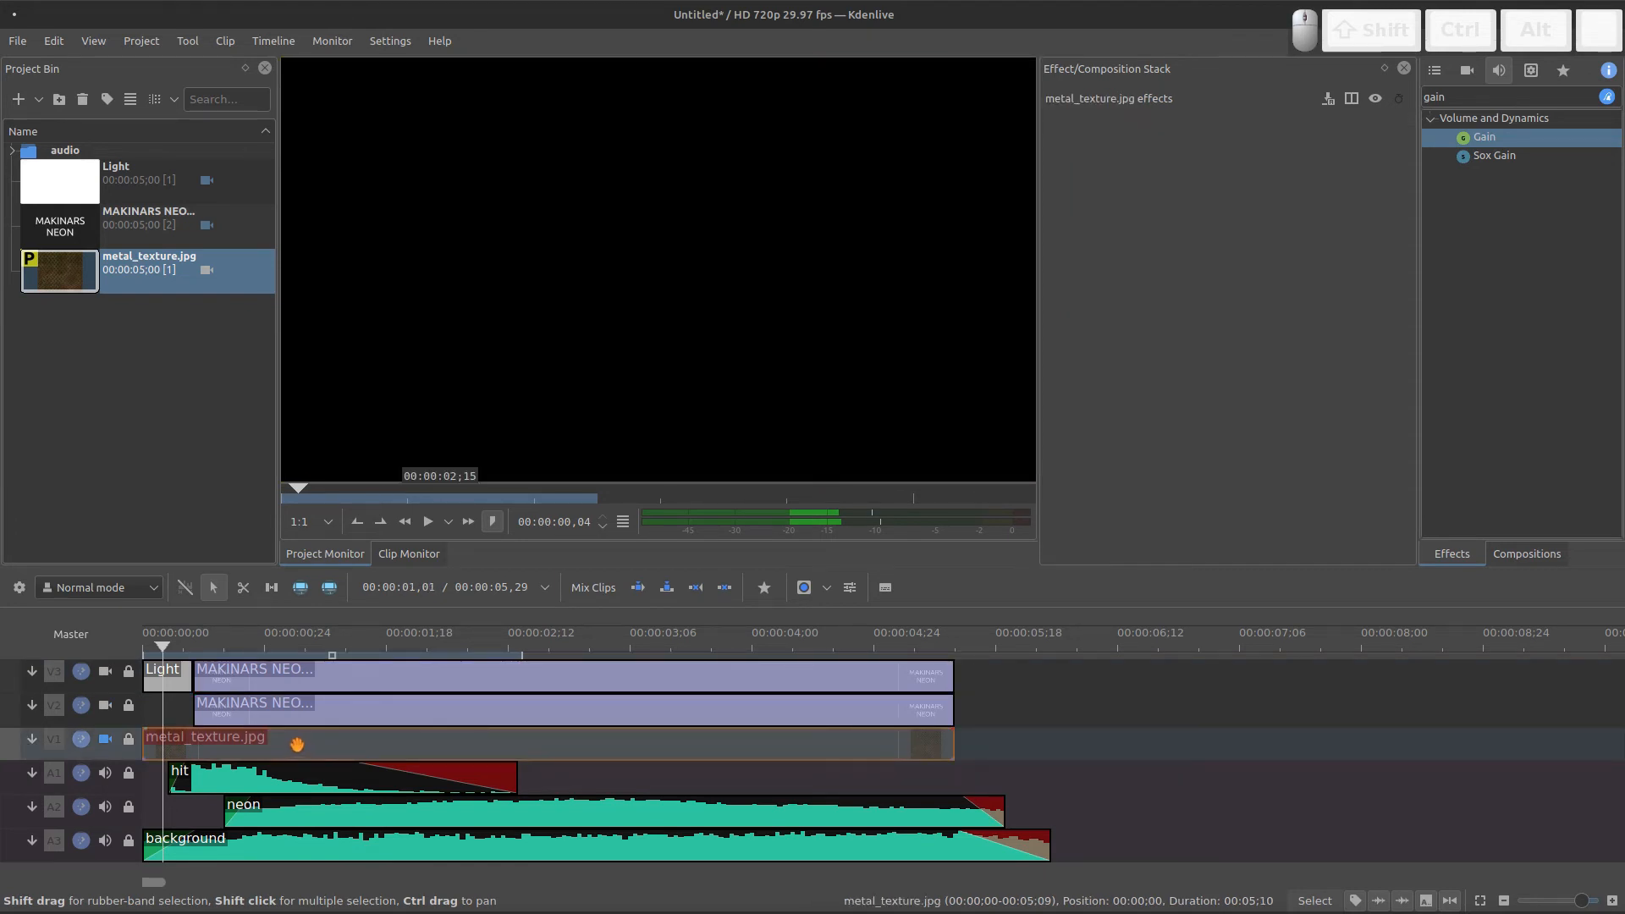
{"action": "left_click", "coordinate": [236, 683]}
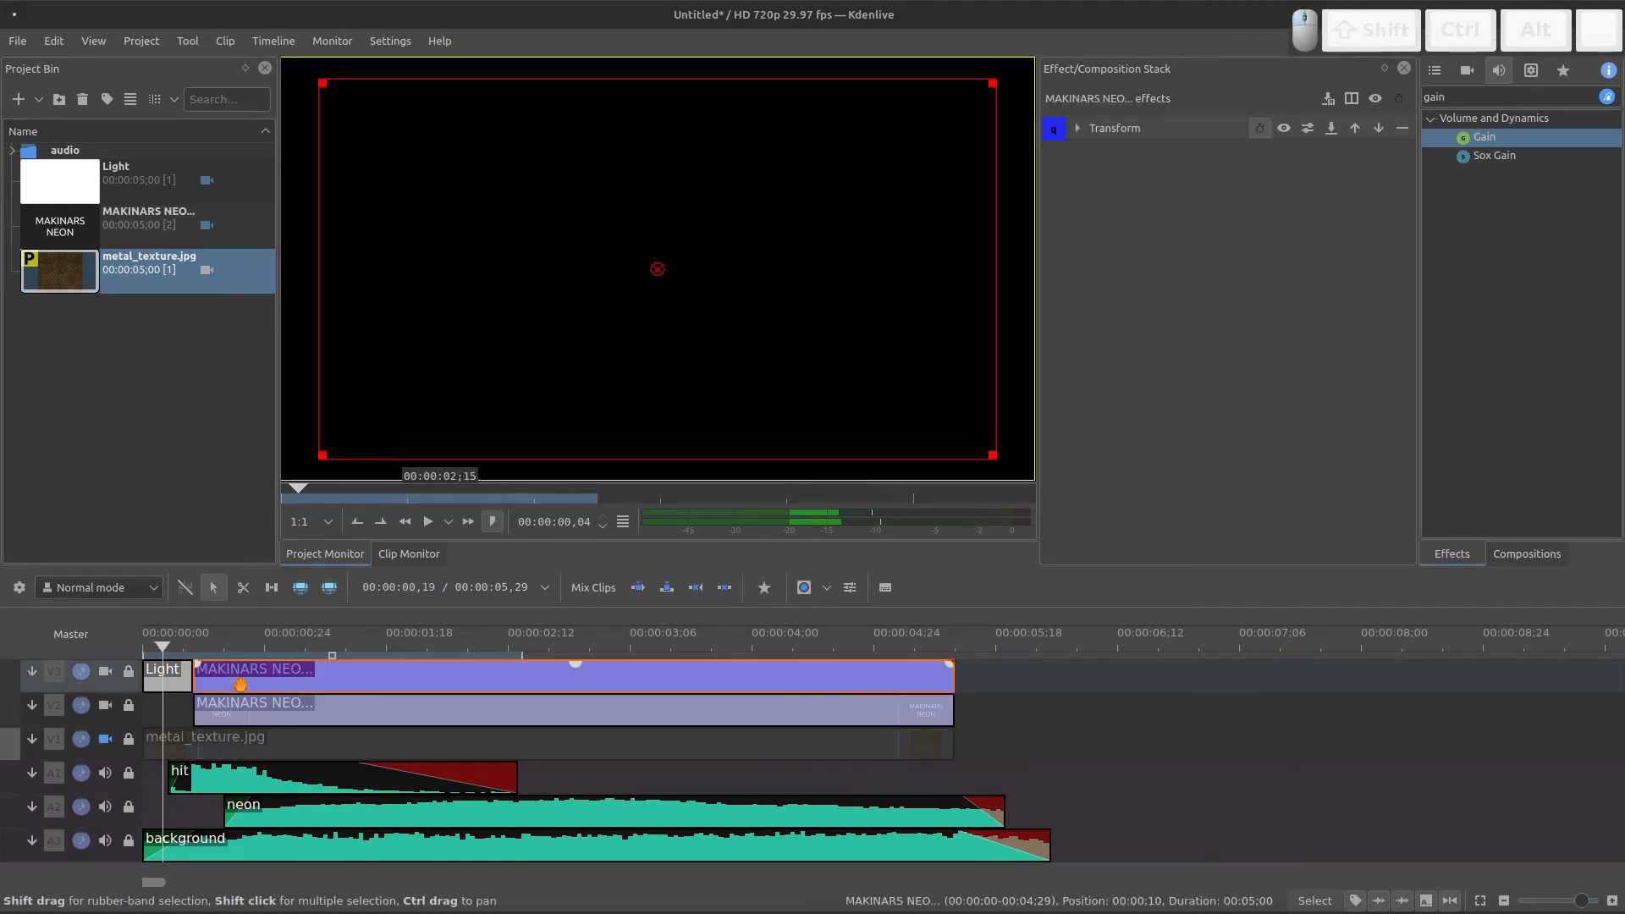
{"action": "left_click", "coordinate": [1078, 128]}
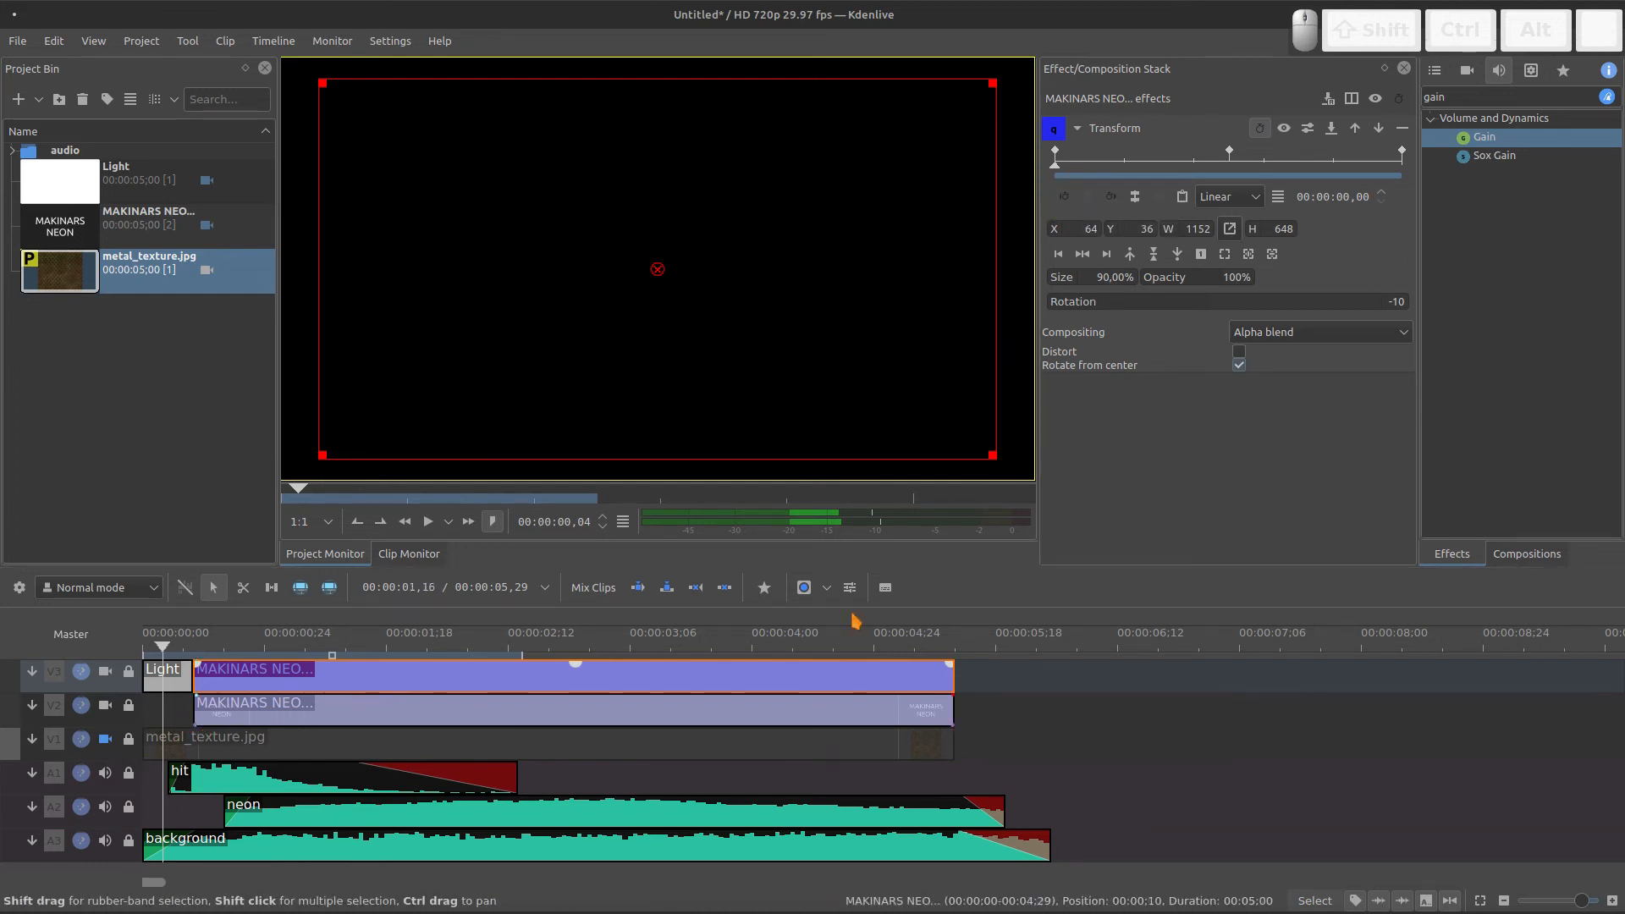
{"action": "left_click", "coordinate": [763, 587]}
{"action": "left_click_drag", "start_coordinate": [774, 630], "coordinate": [516, 752]}
{"action": "left_click", "coordinate": [515, 753]}
{"action": "left_click", "coordinate": [156, 716]}
{"action": "left_click", "coordinate": [195, 747]}
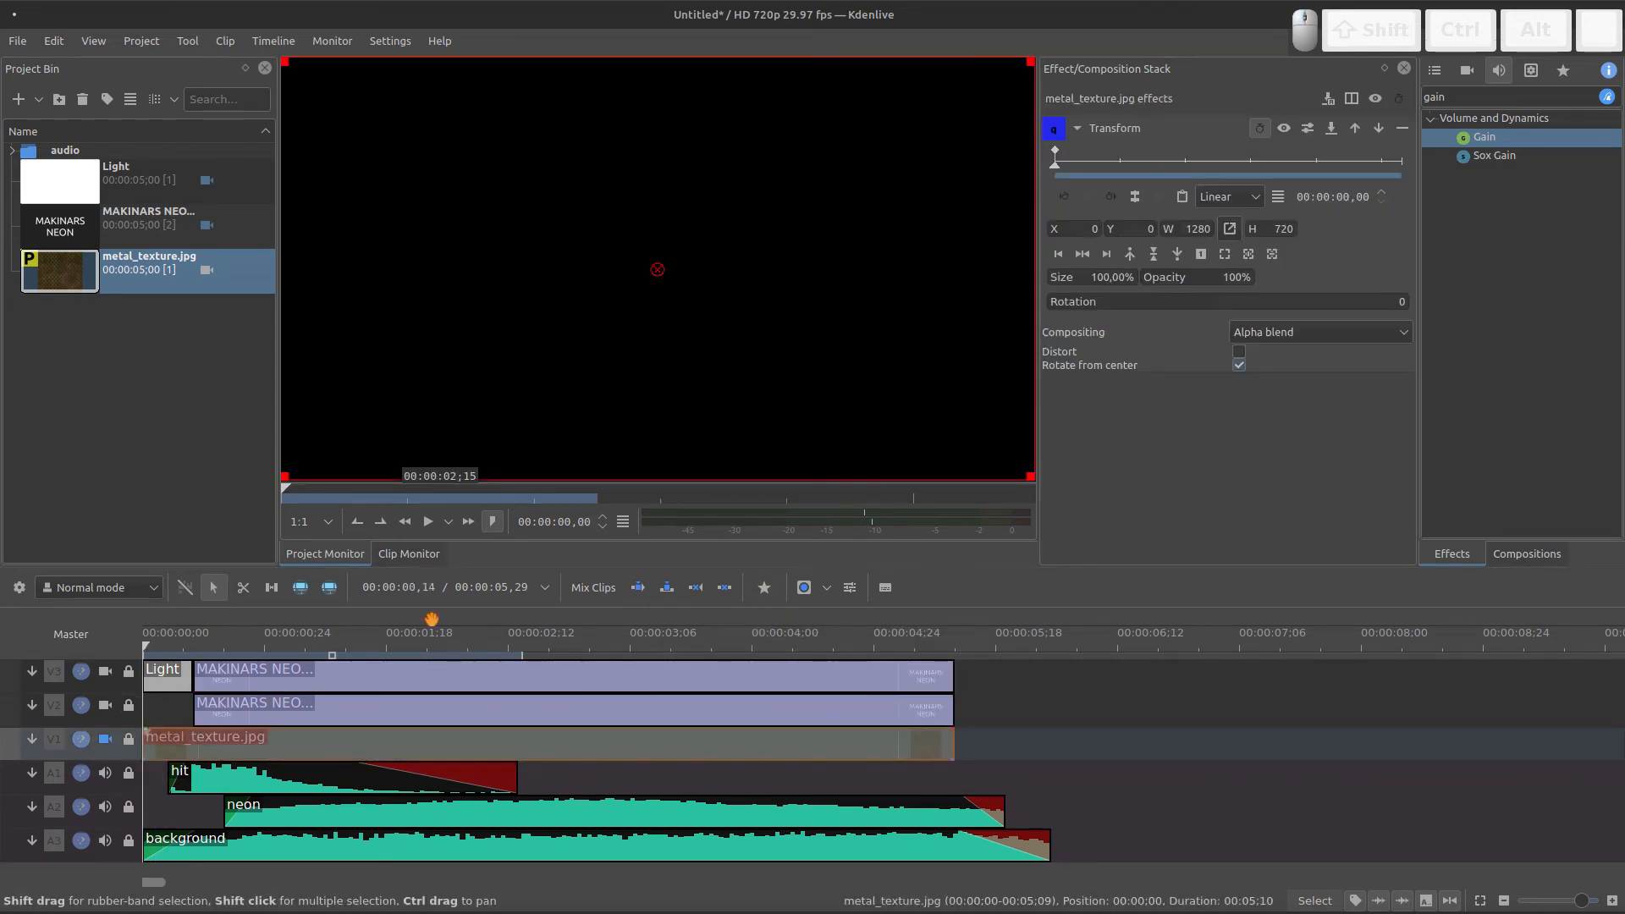
- Hide track V2 and add a Transform keyframe to the metal_texture.jpg clip at 00:00:00,10, where the title begins
{"action": "left_click", "coordinate": [263, 708]}
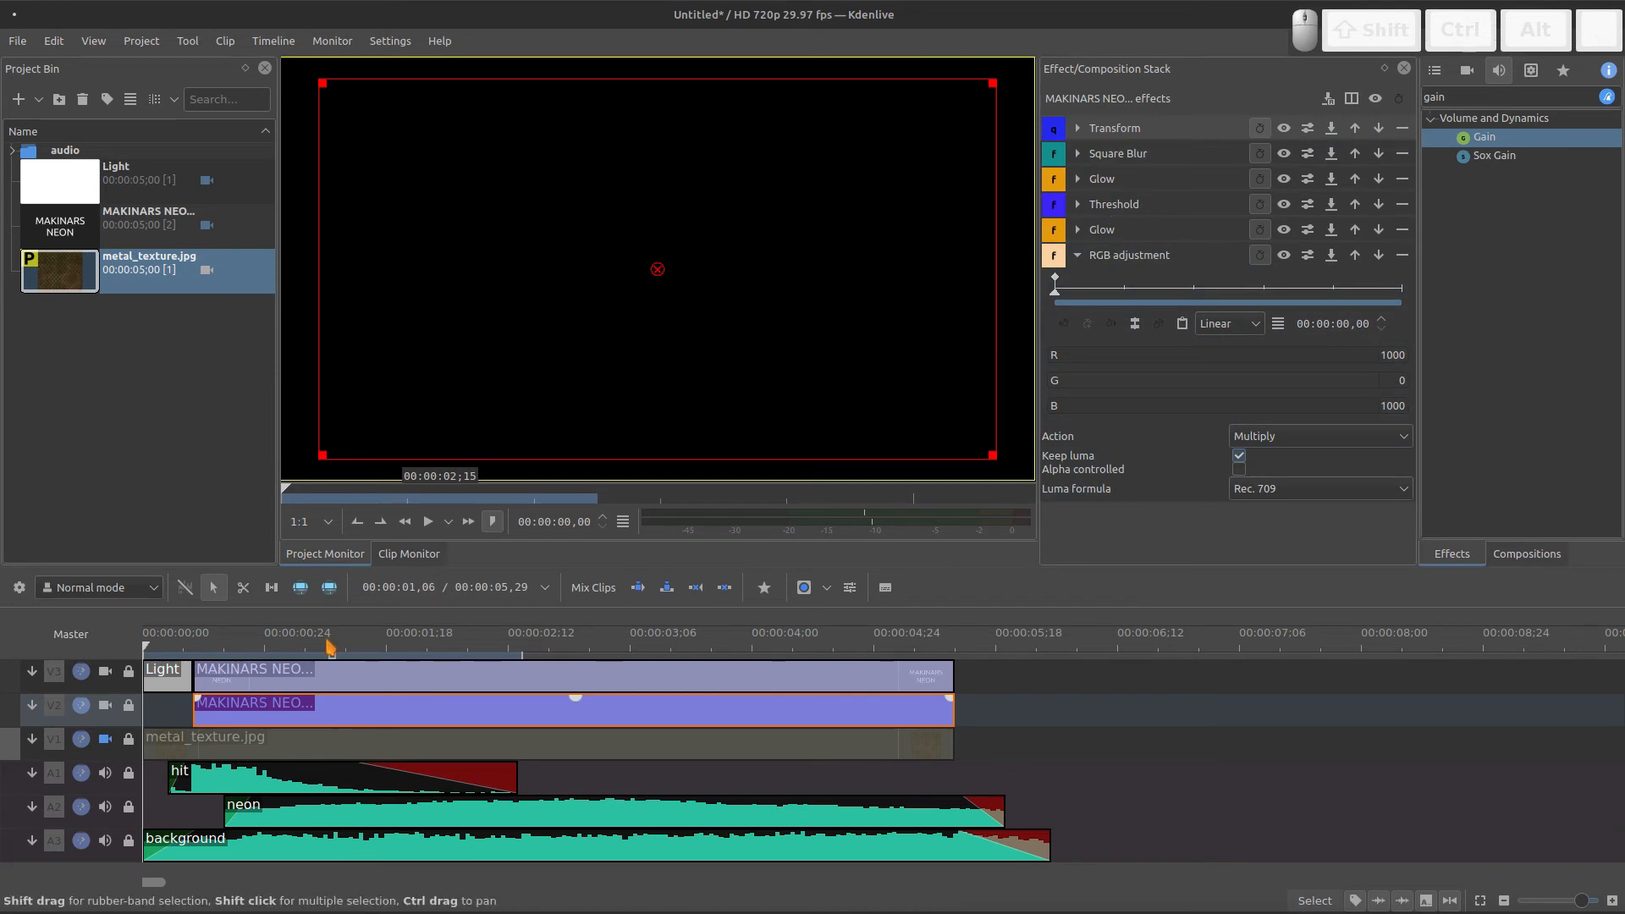
{"action": "left_click", "coordinate": [301, 684]}
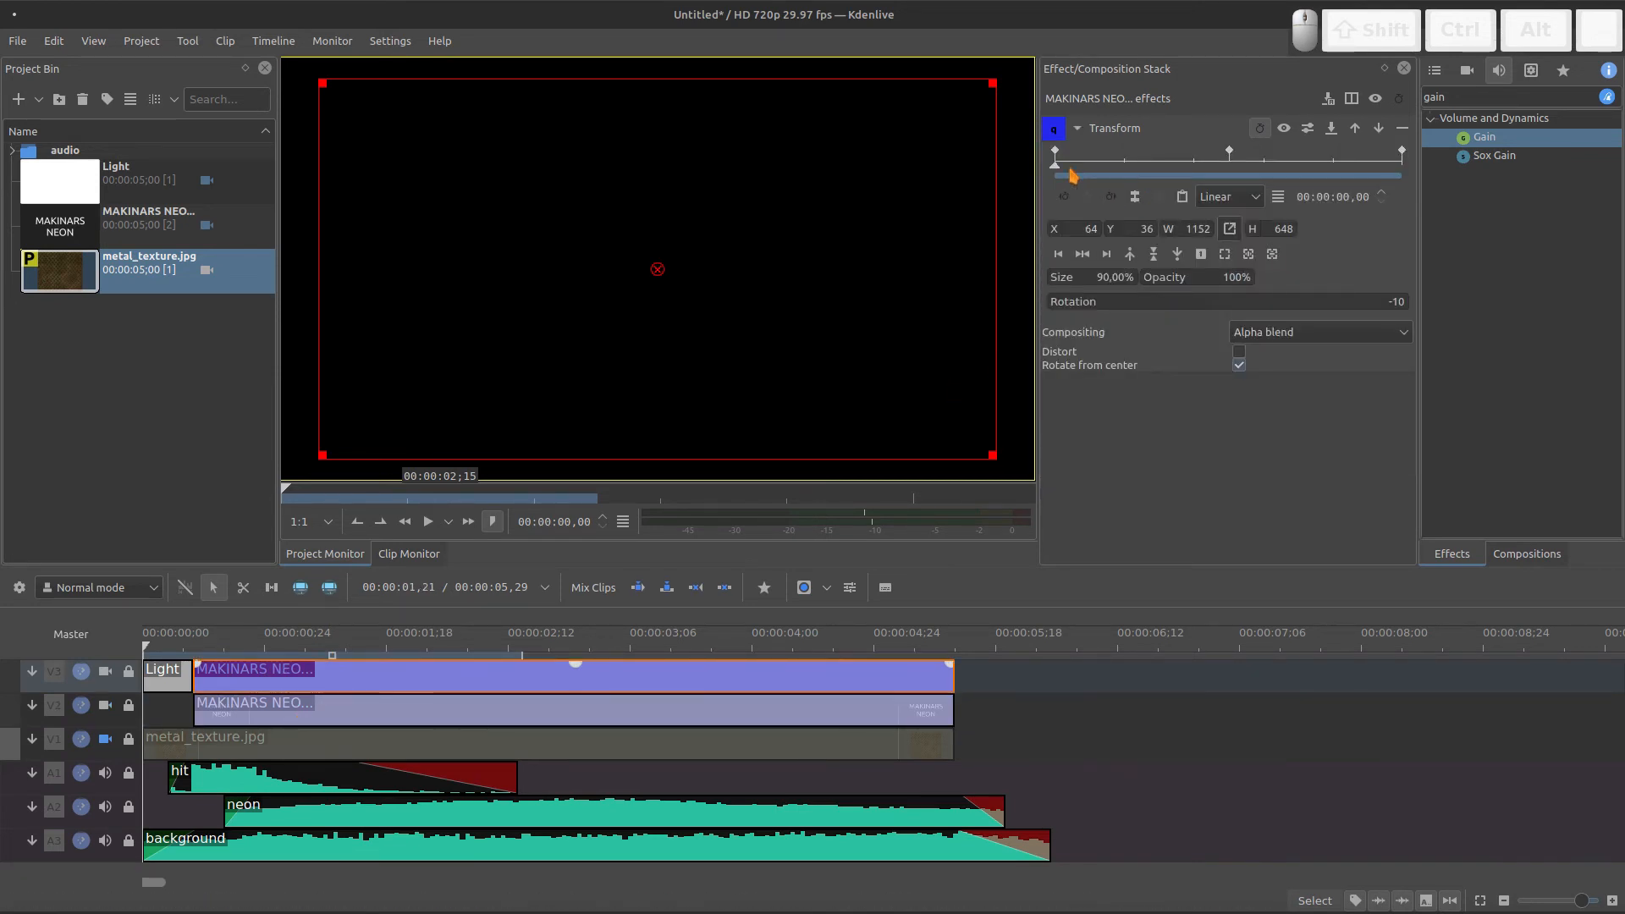
{"action": "left_click", "coordinate": [1081, 176]}
{"action": "left_click_drag", "start_coordinate": [1081, 176], "coordinate": [997, 200]}
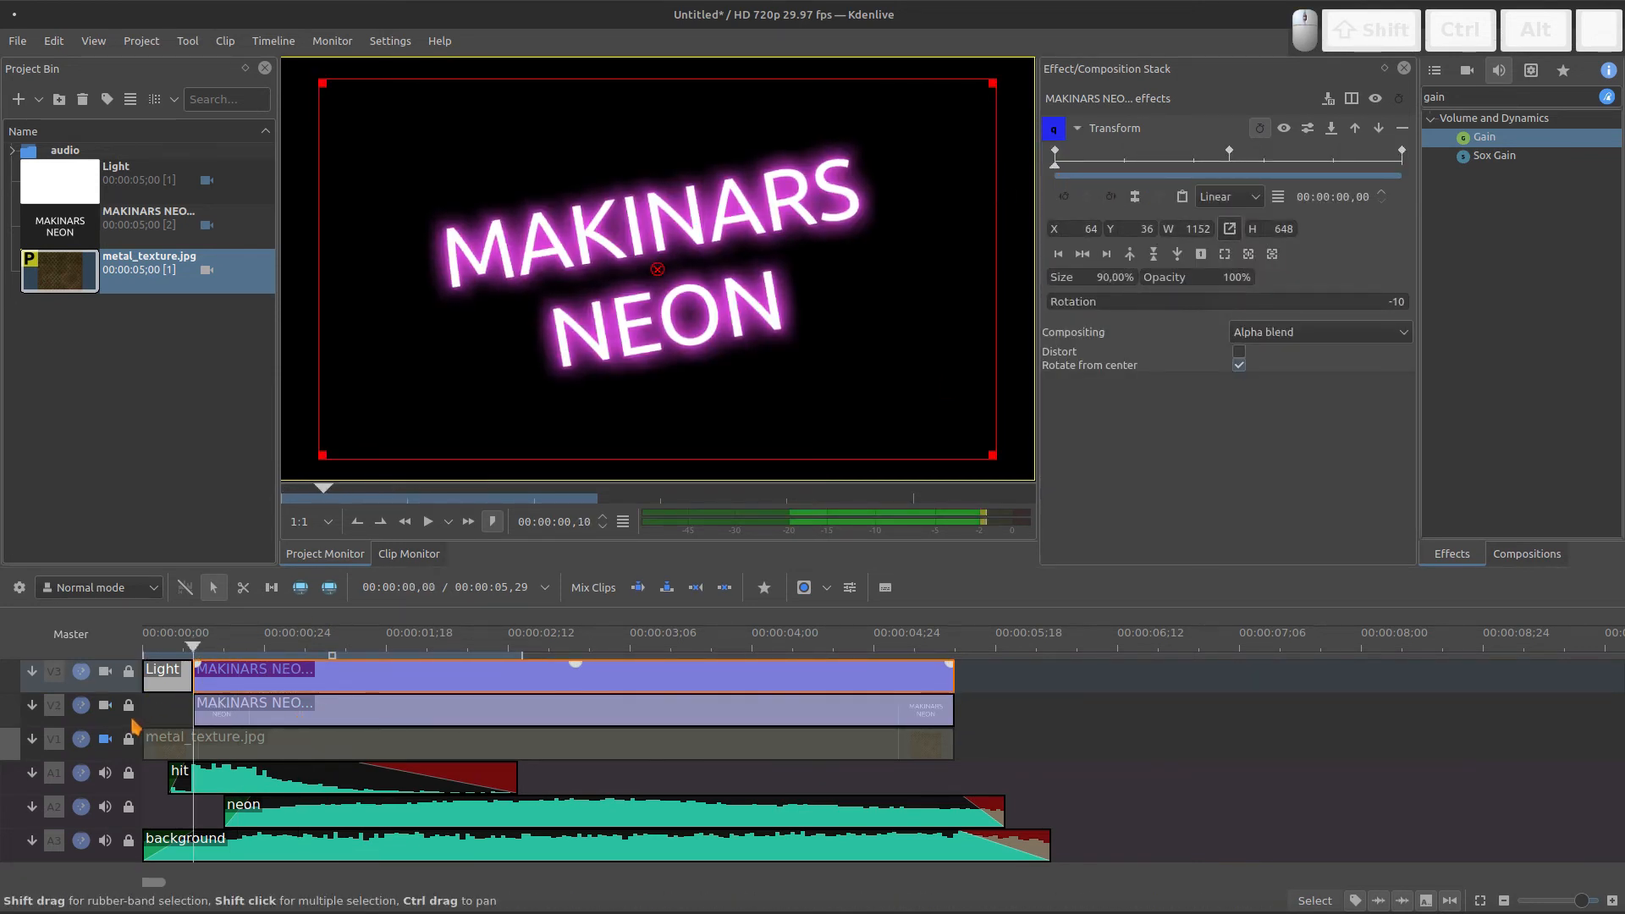
{"action": "left_click", "coordinate": [105, 705]}
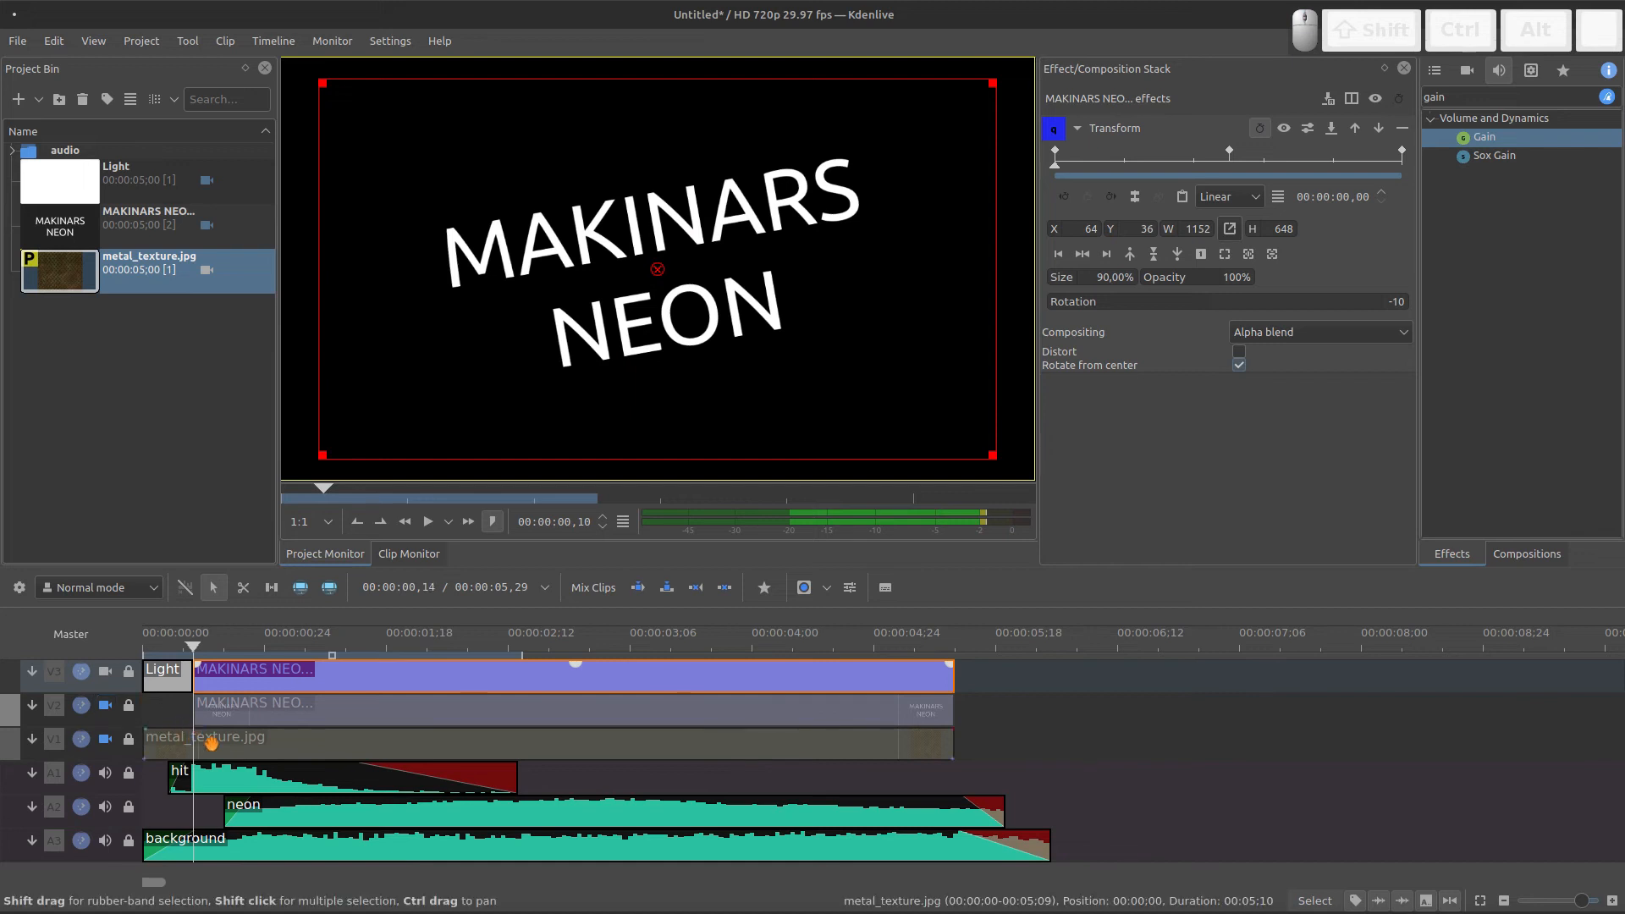
{"action": "left_click", "coordinate": [209, 744]}
{"action": "left_click", "coordinate": [1087, 196]}
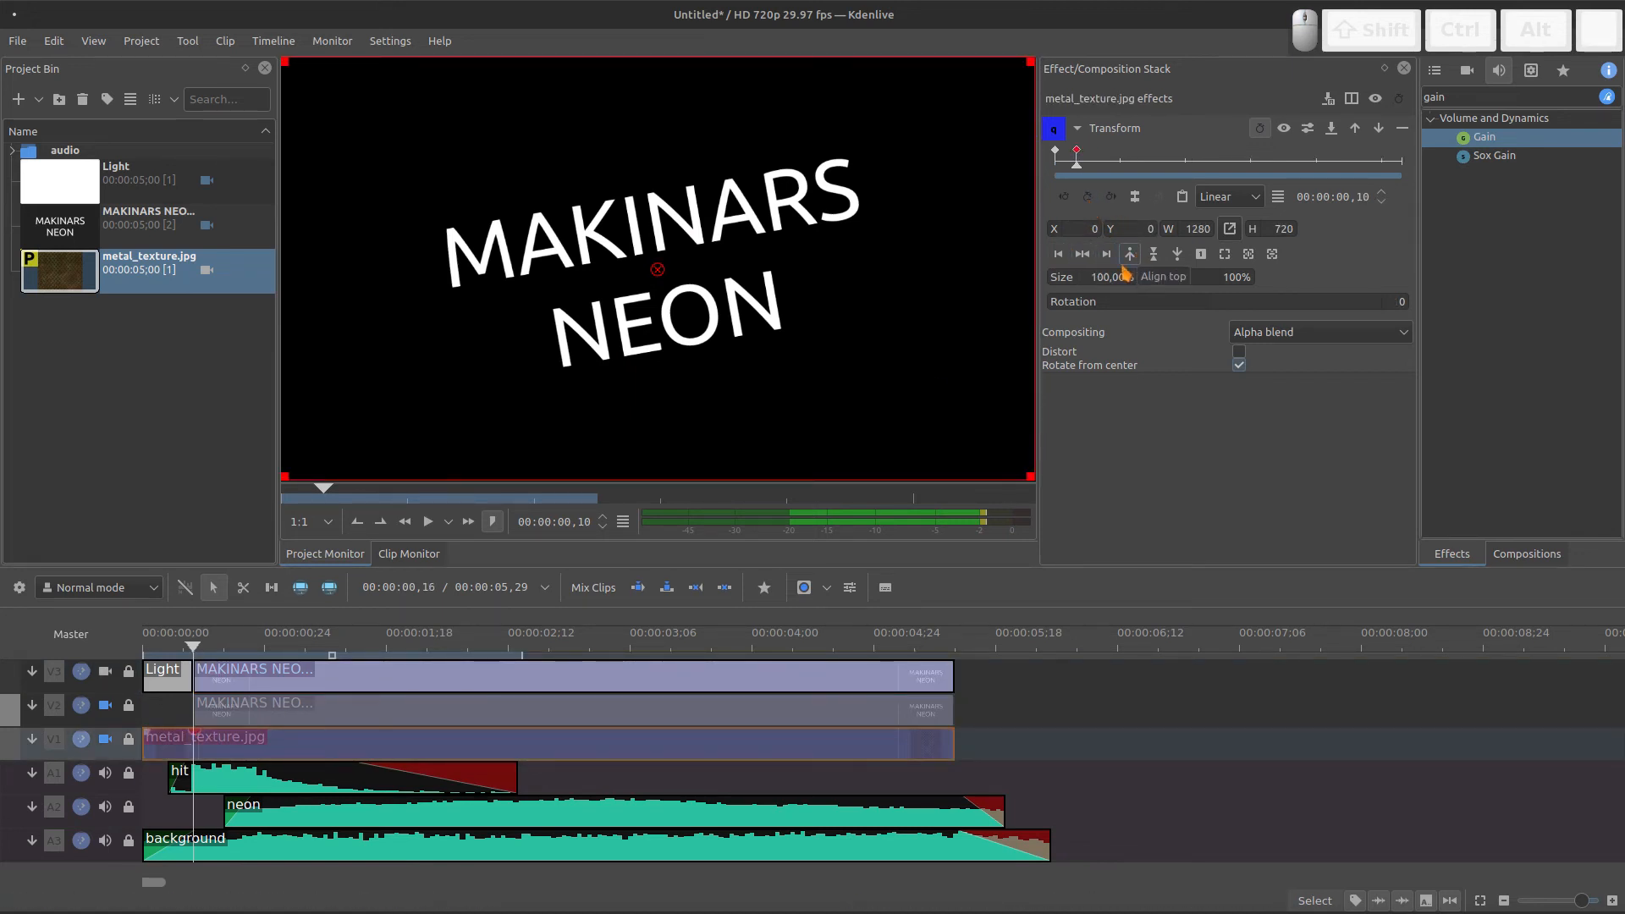
- Set the texture's first Transform keyframe at 00:00:00,00 to 90% size and -10 rotation
{"action": "left_click", "coordinate": [253, 672]}
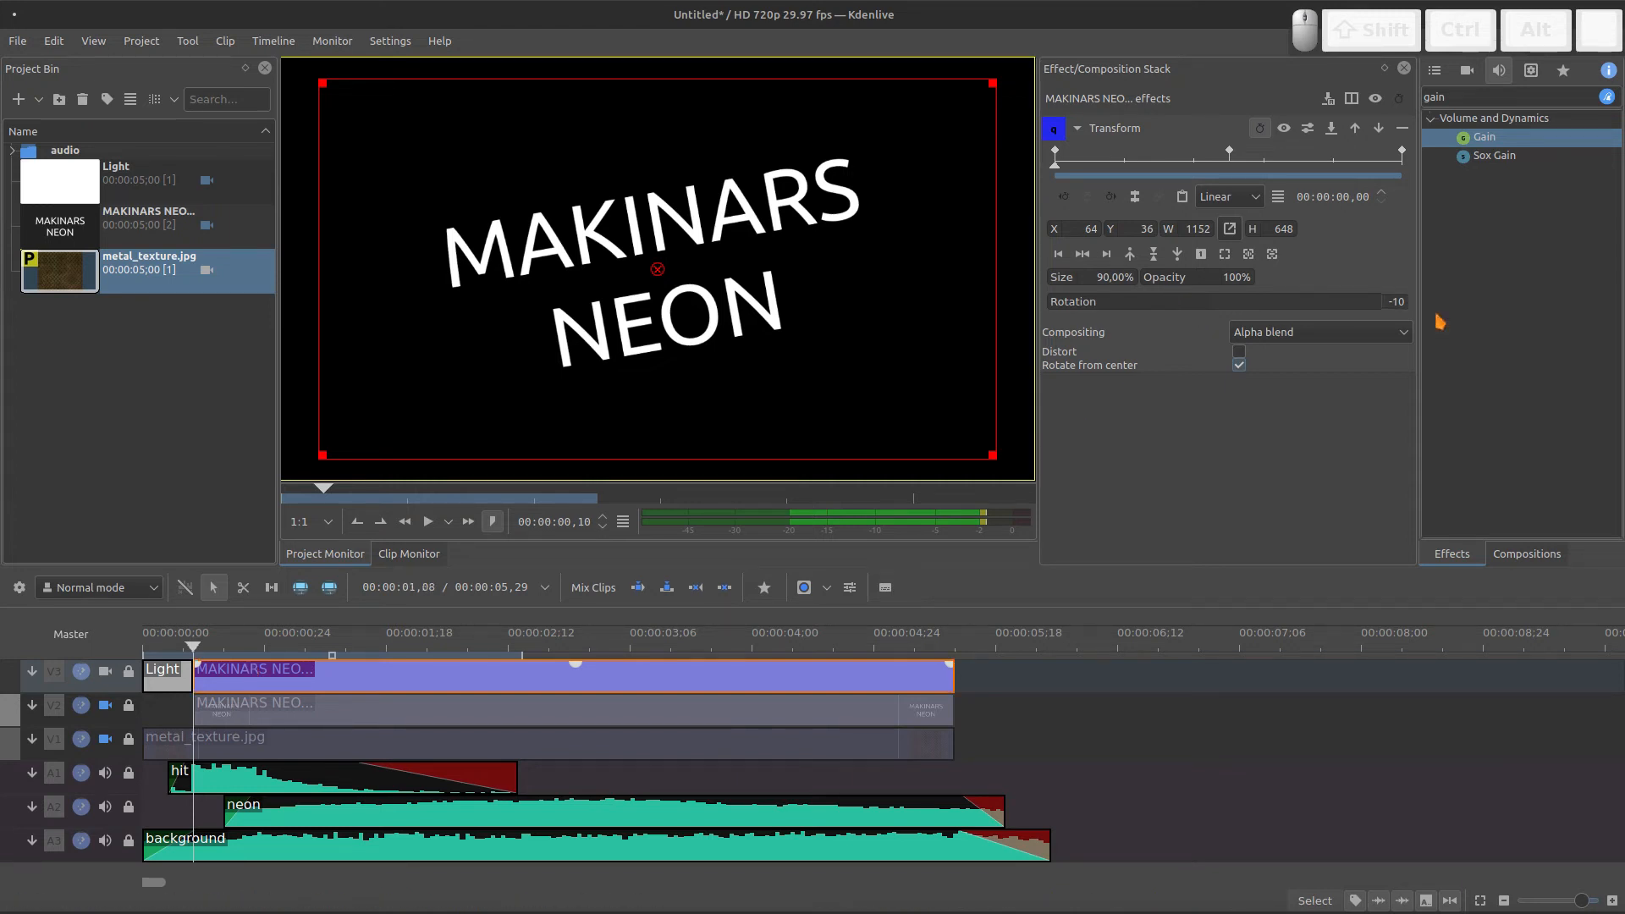
{"action": "left_click", "coordinate": [207, 749]}
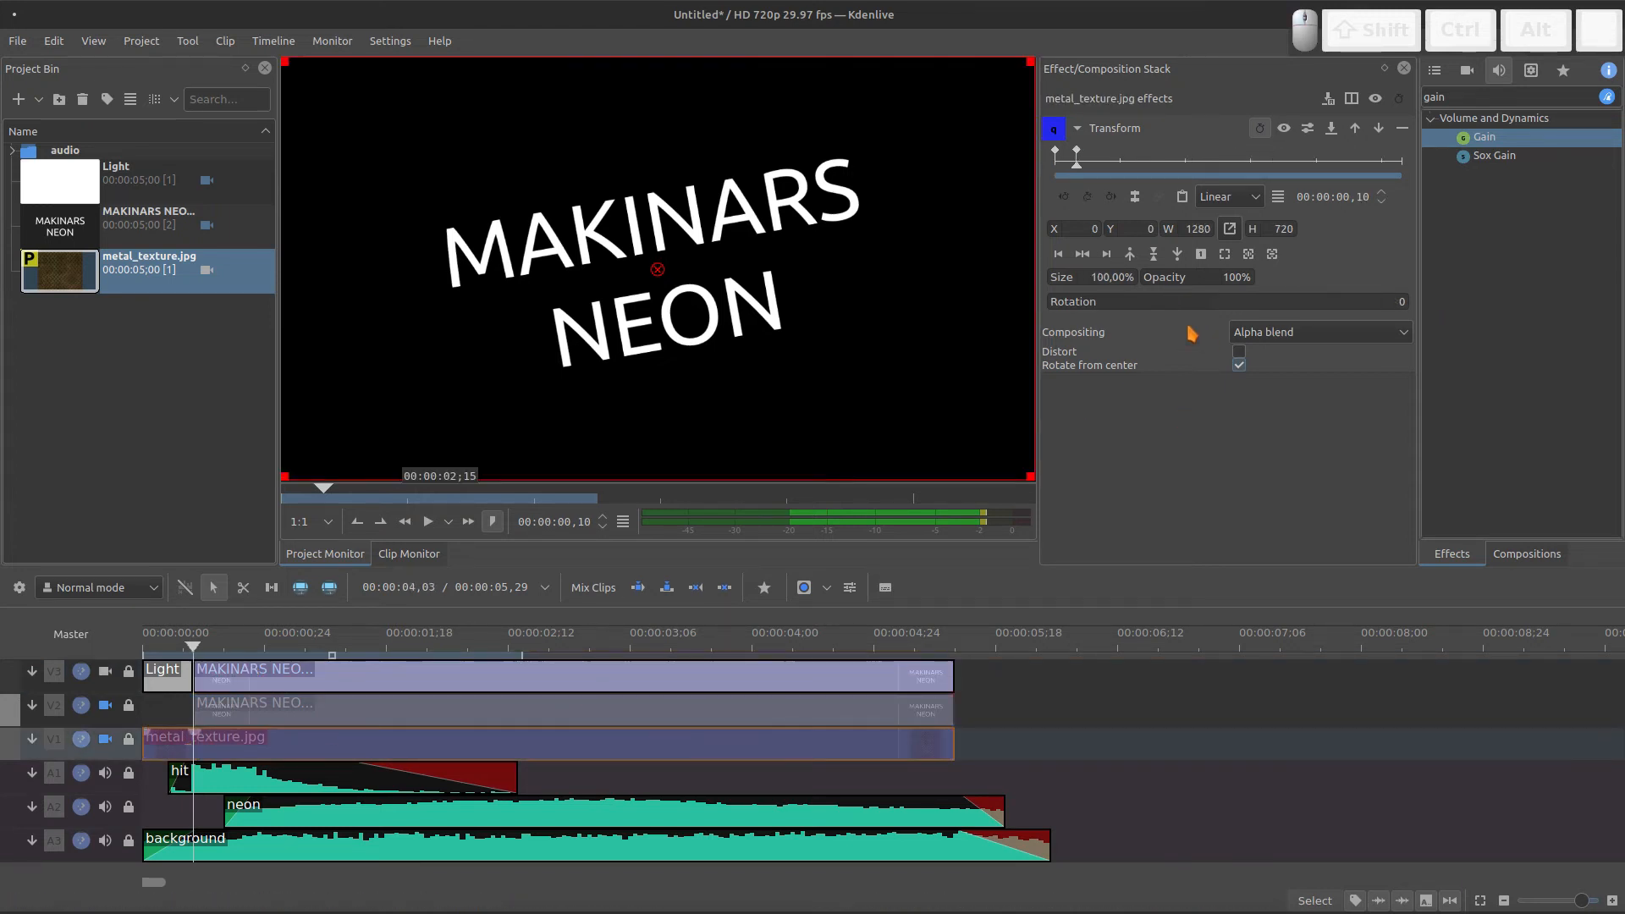
{"action": "key", "text": "Home"}
{"action": "left_click", "coordinate": [1113, 276]}
{"action": "type", "text": "90"}
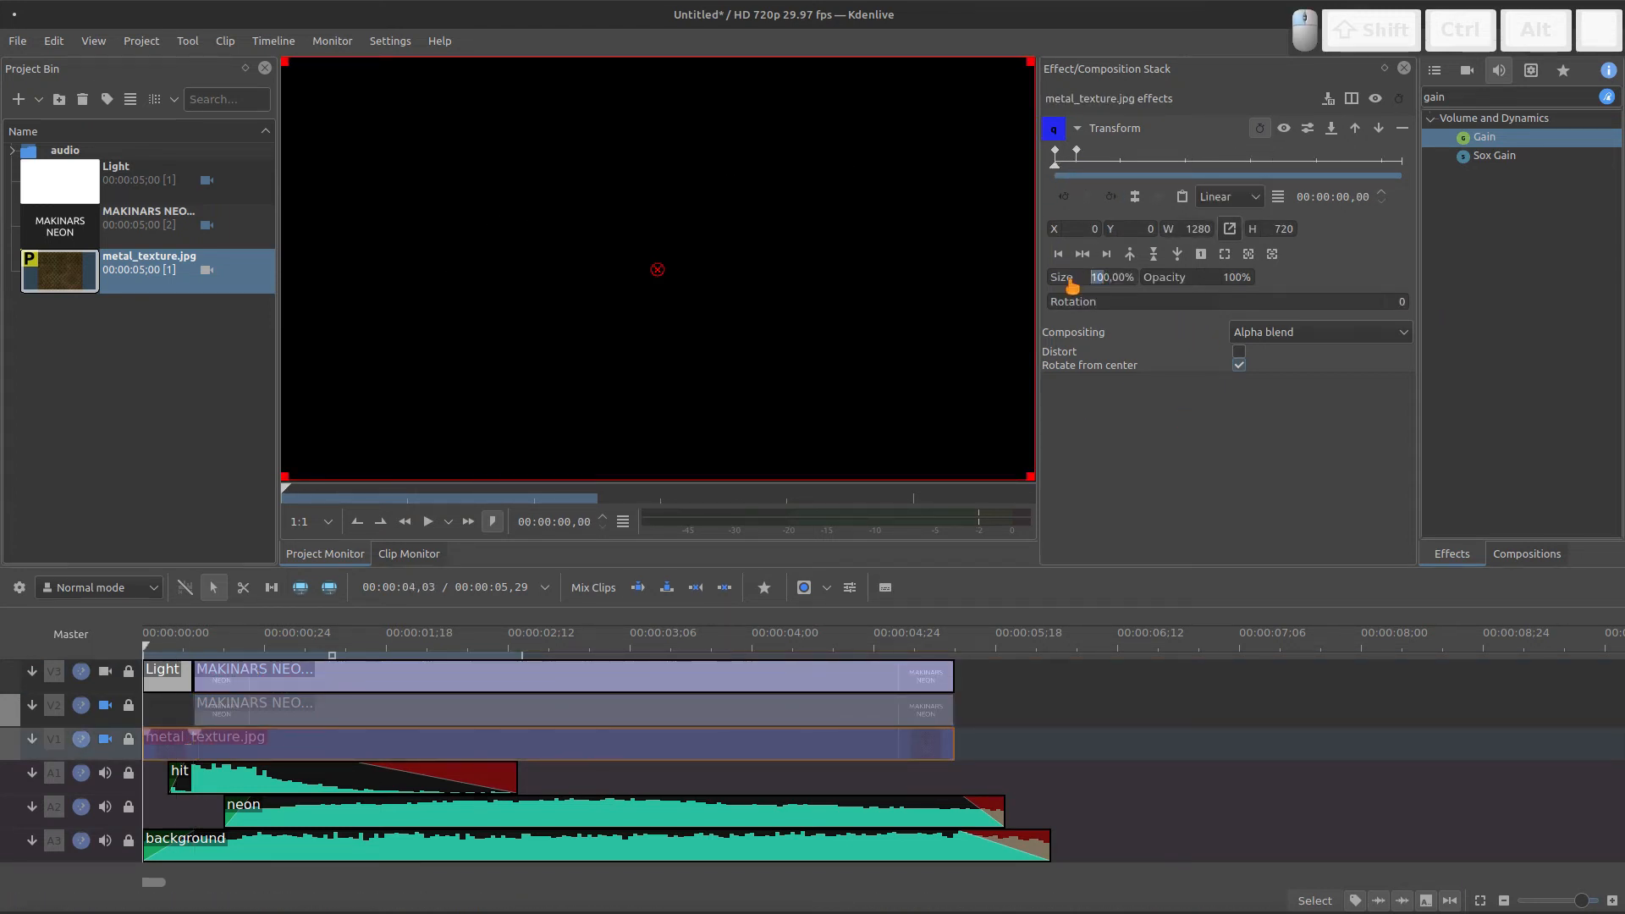
{"action": "key", "text": "KP_Enter"}
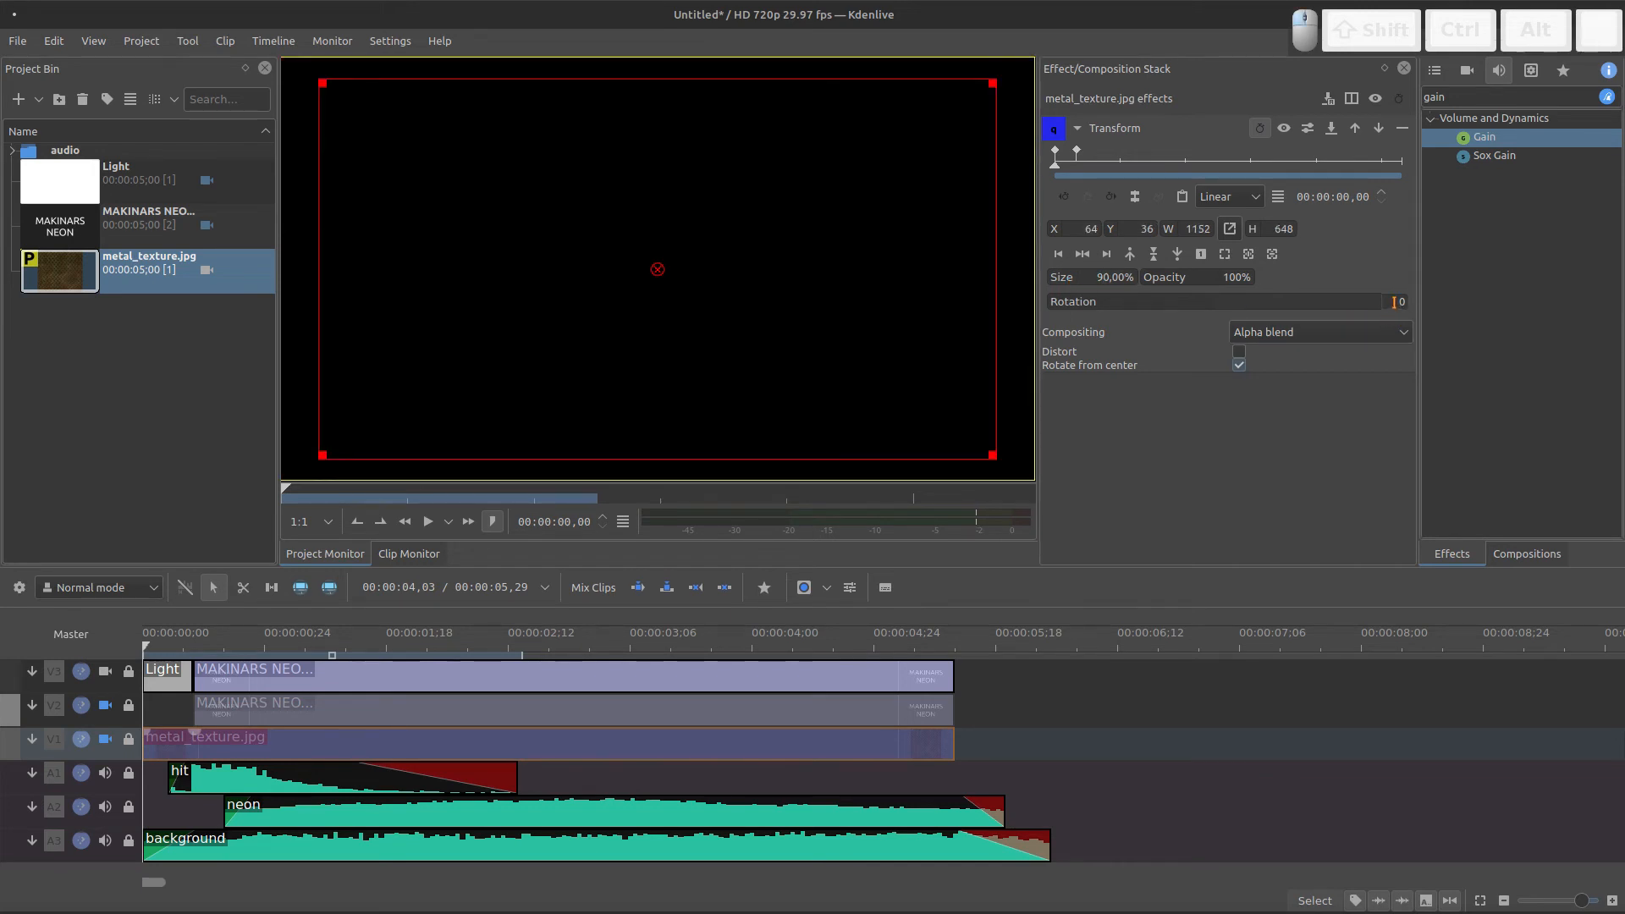
{"action": "type", "text": "-10"}
{"action": "key", "text": "KP_Enter"}
- Mute the three audio tracks and set the texture's keyframe at 00:00:00,10 to 90% size and -10 rotation
{"action": "left_click_drag", "start_coordinate": [1071, 166], "coordinate": [1077, 165]}
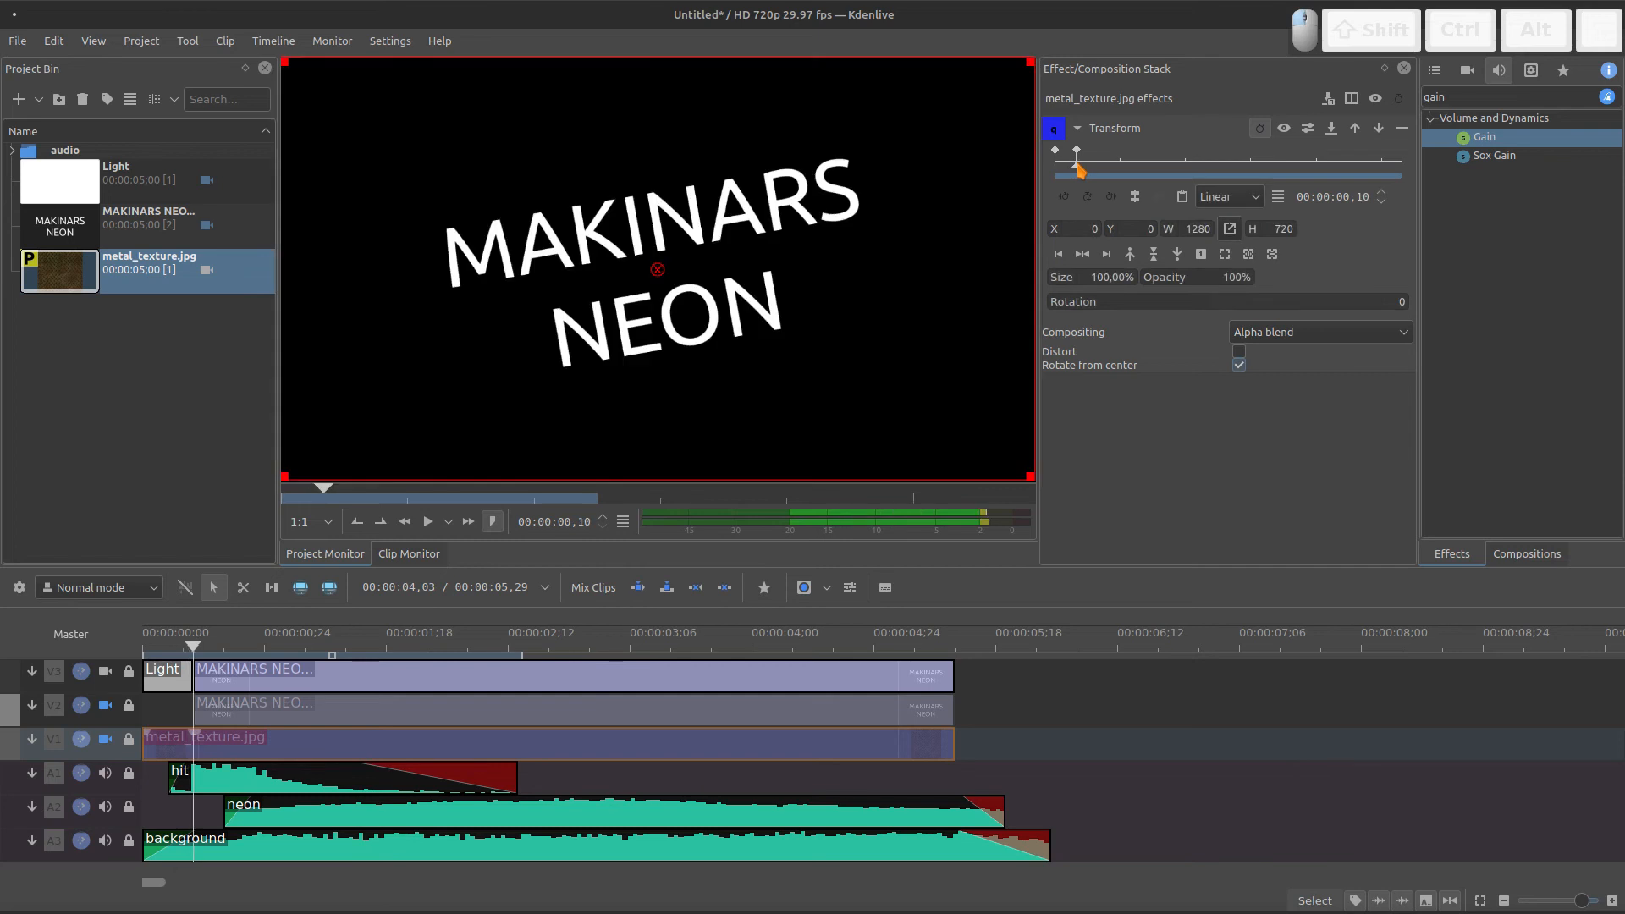
{"action": "left_click", "coordinate": [105, 773]}
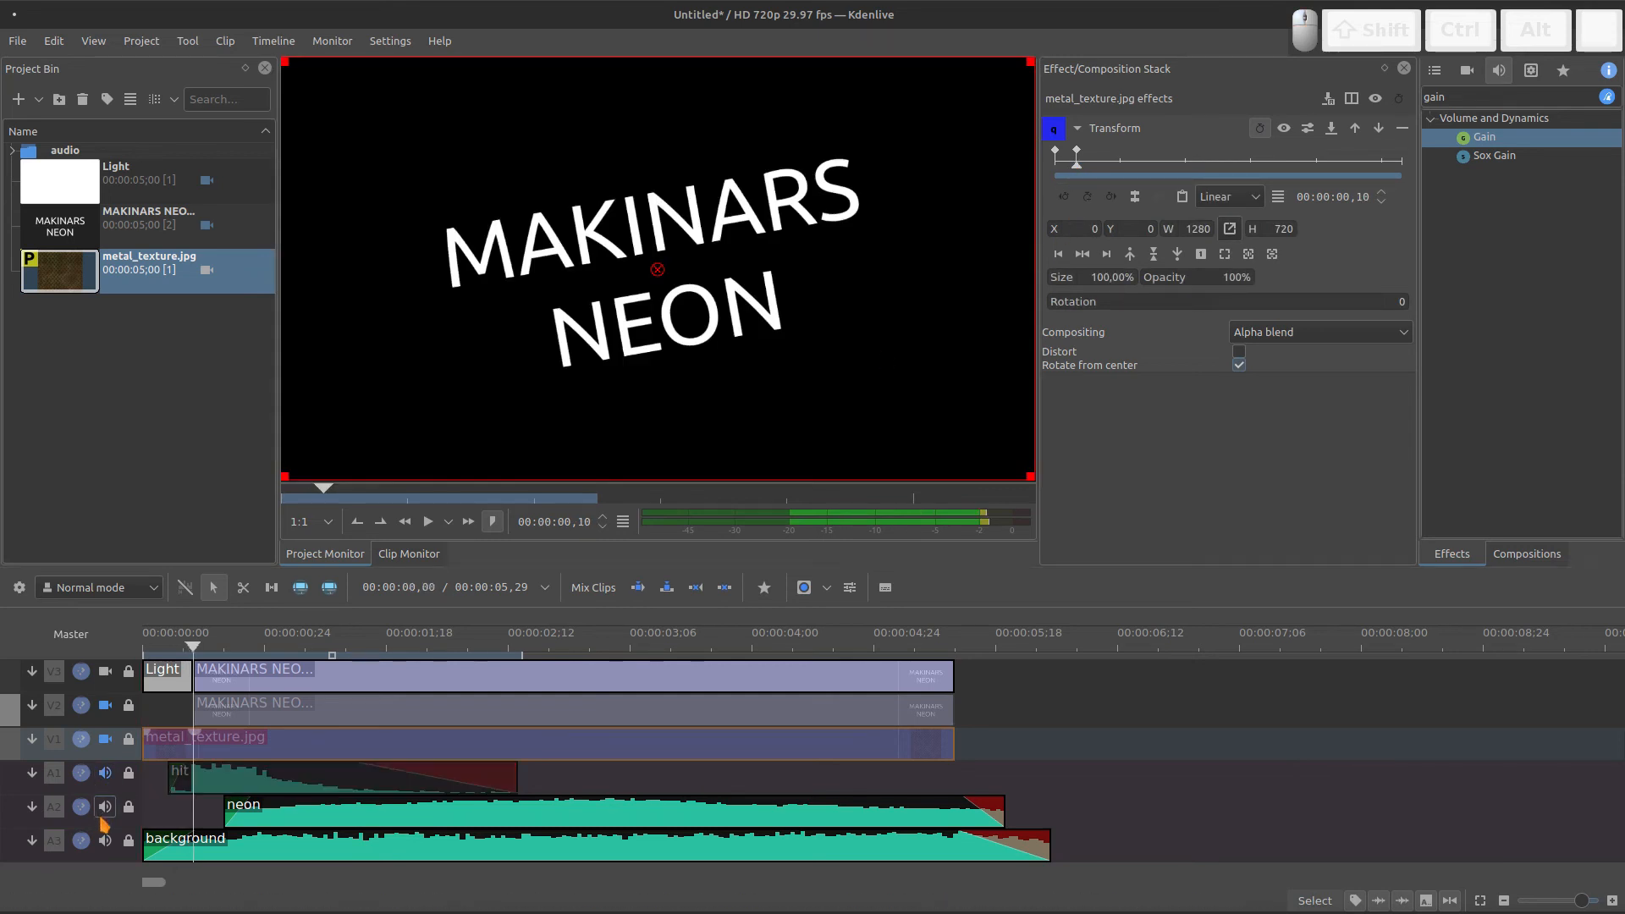
{"action": "left_click", "coordinate": [105, 806]}
{"action": "left_click", "coordinate": [105, 840]}
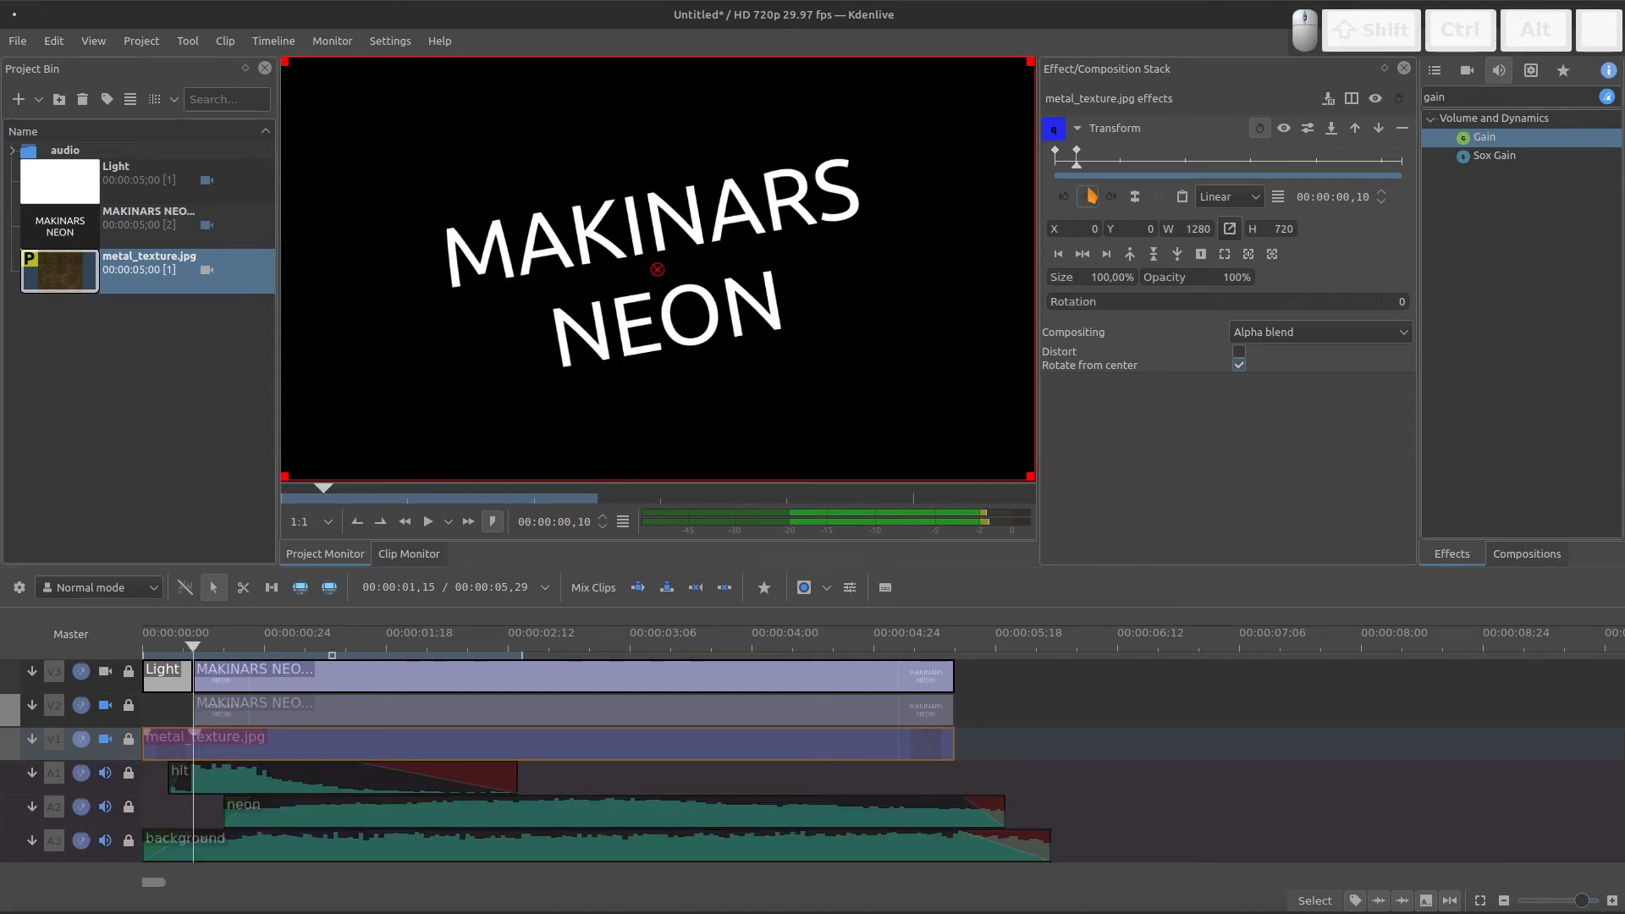
{"action": "left_click_drag", "start_coordinate": [1103, 277], "coordinate": [1081, 280]}
{"action": "type", "text": "9-10"}
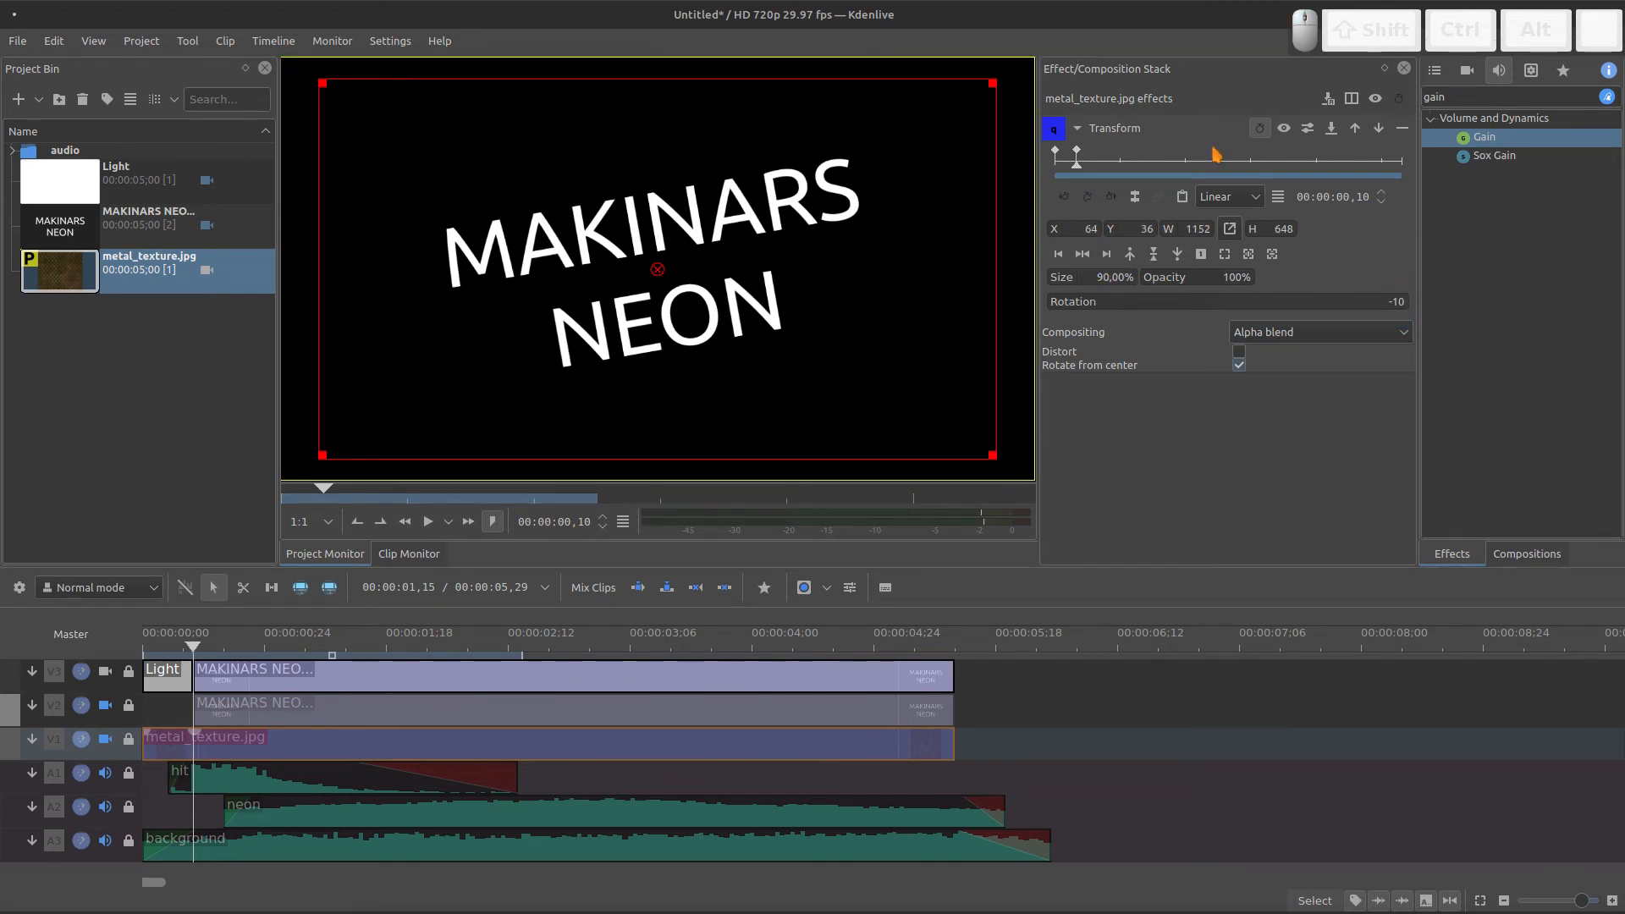
- Compare with the V3 title's middle keyframe and add a Transform keyframe to the texture at 00:00:02,25
{"action": "left_click_drag", "start_coordinate": [1186, 164], "coordinate": [1229, 164]}
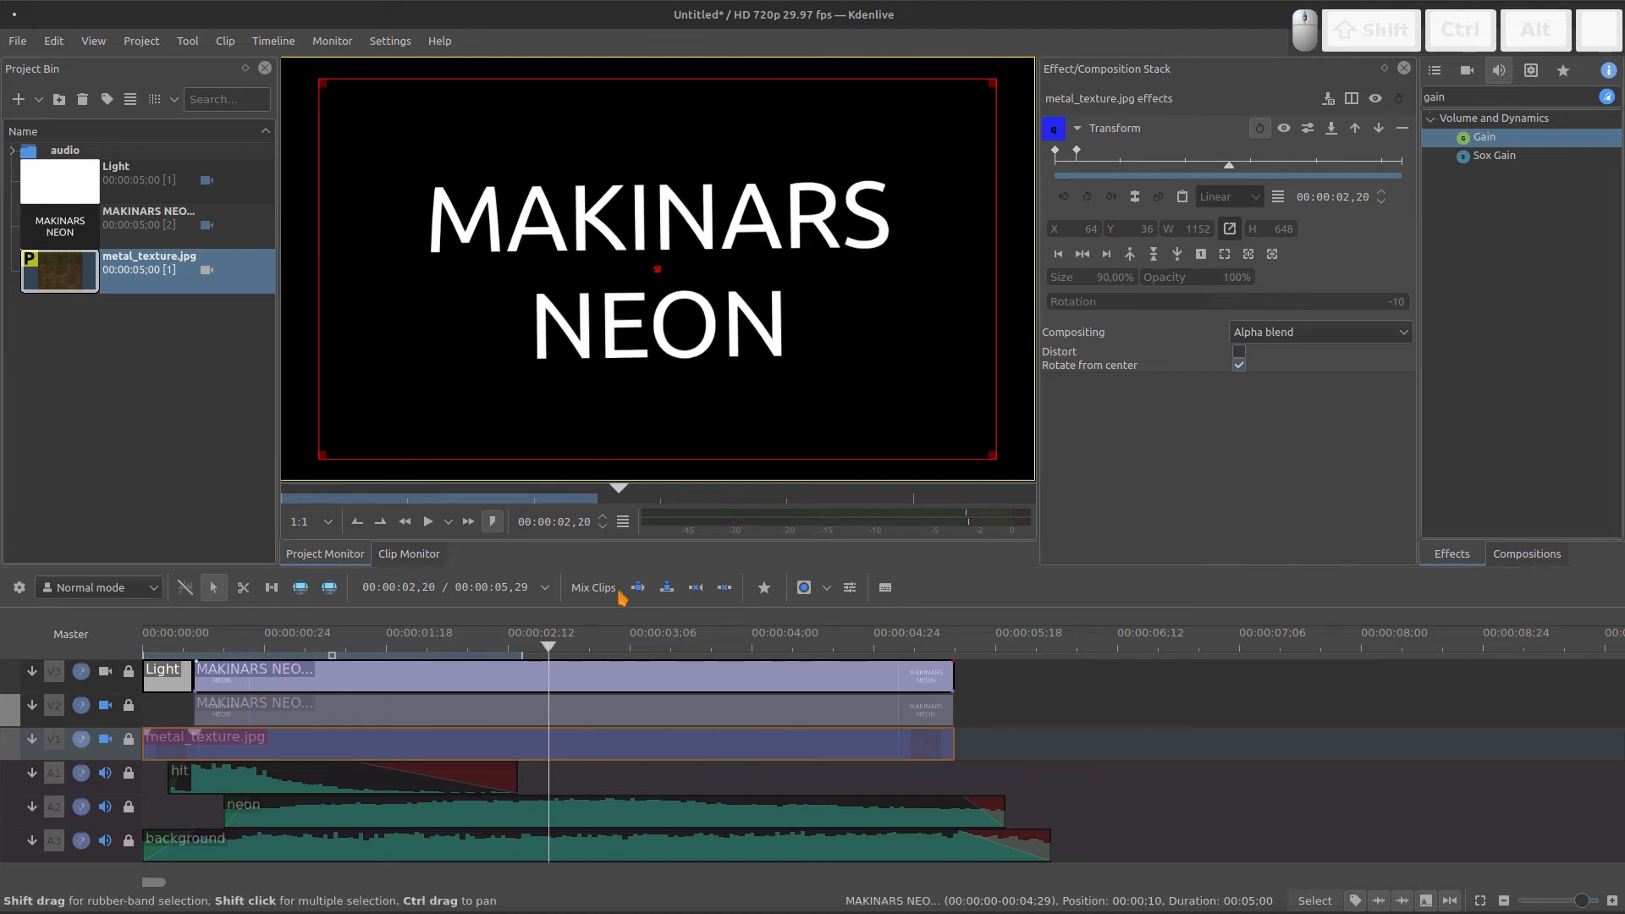
{"action": "left_click", "coordinate": [563, 680]}
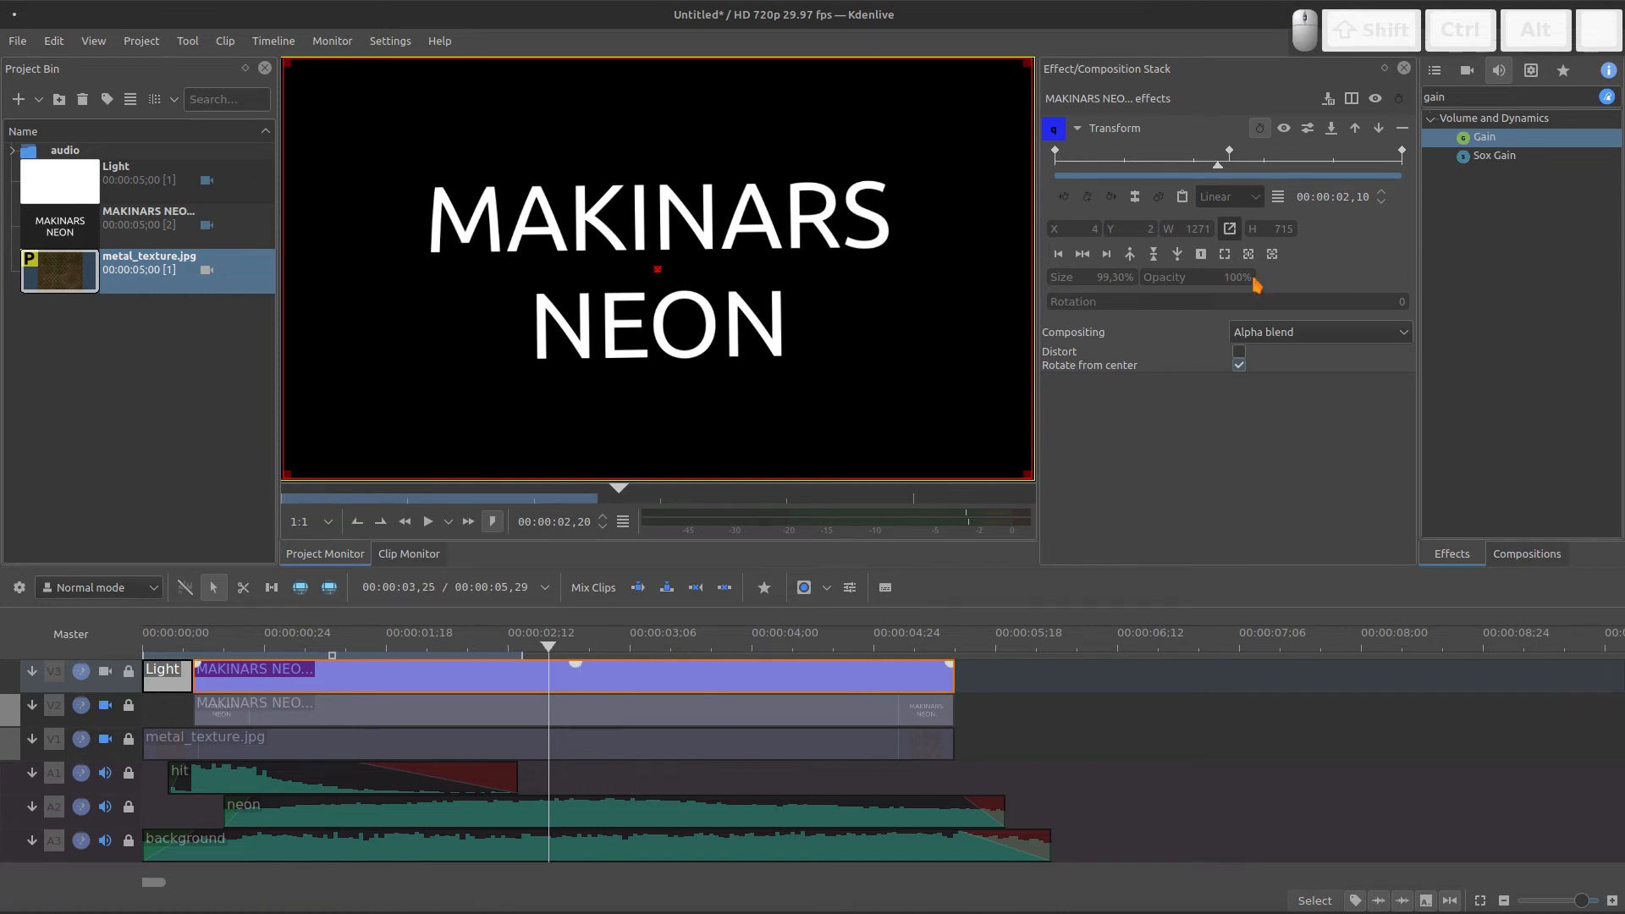
{"action": "left_click_drag", "start_coordinate": [1212, 174], "coordinate": [1224, 166]}
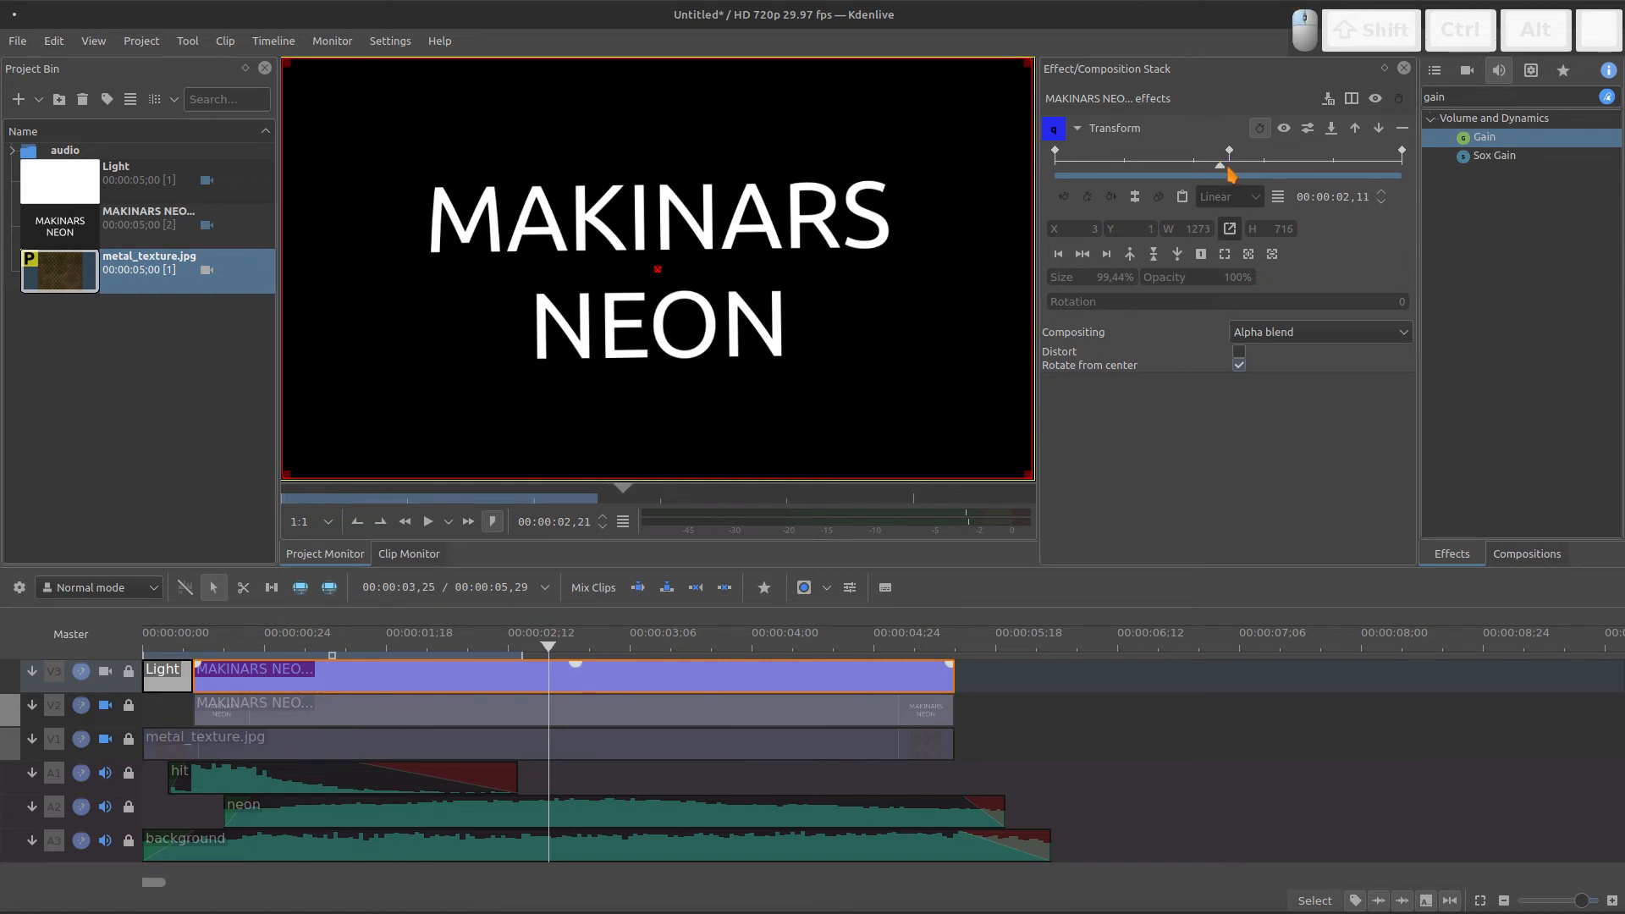
{"action": "left_click", "coordinate": [650, 743]}
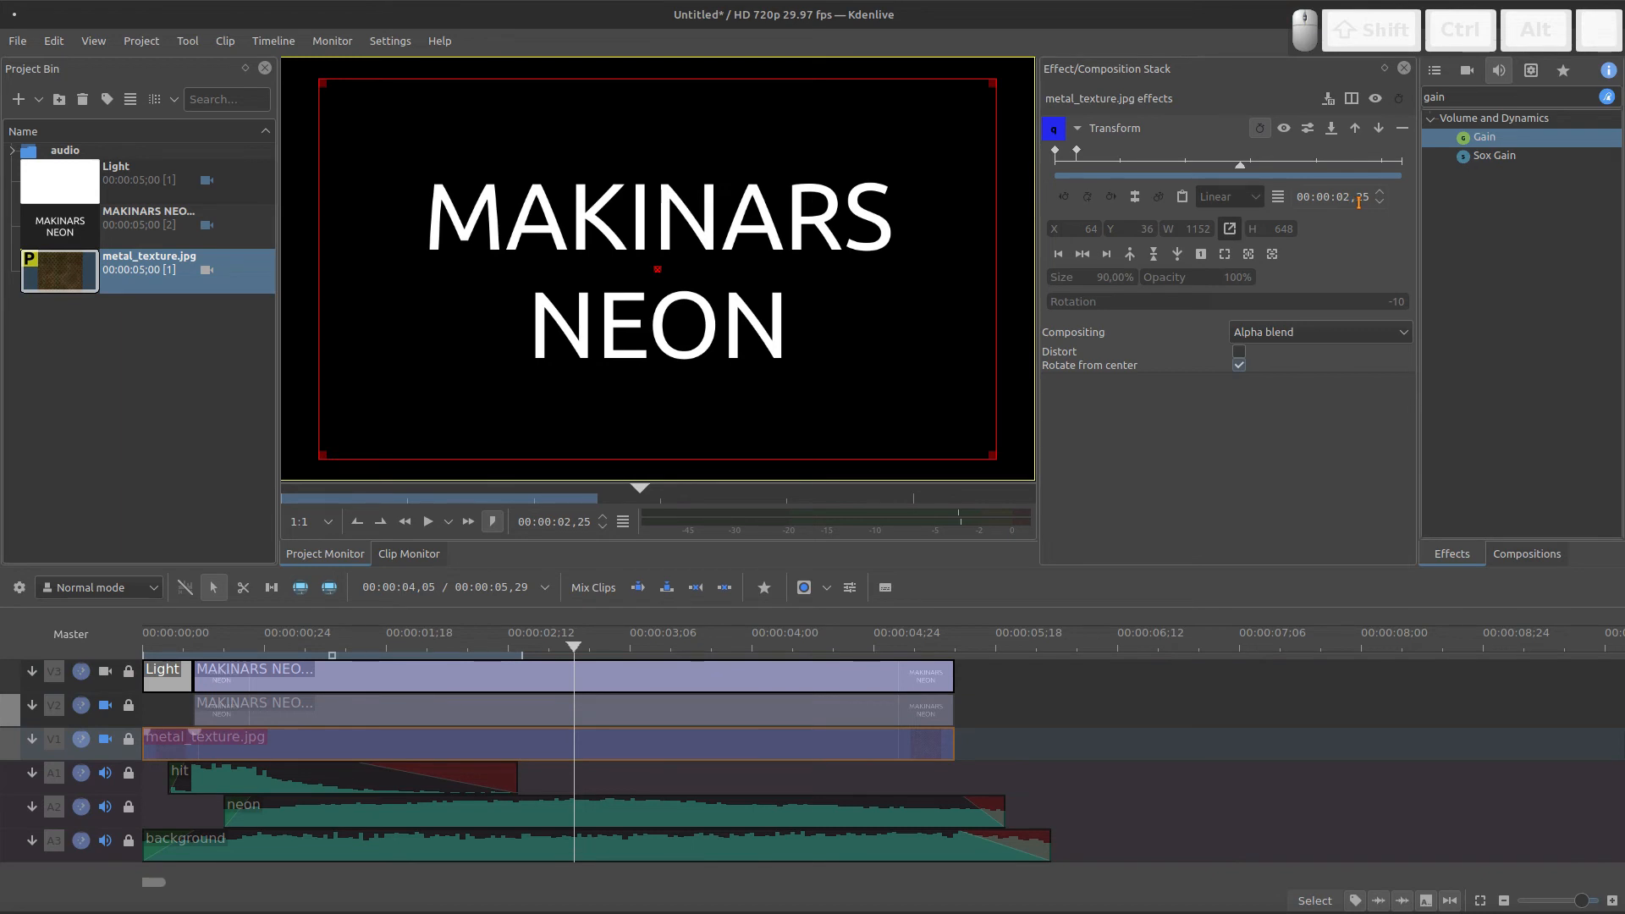
{"action": "left_click", "coordinate": [1159, 196]}
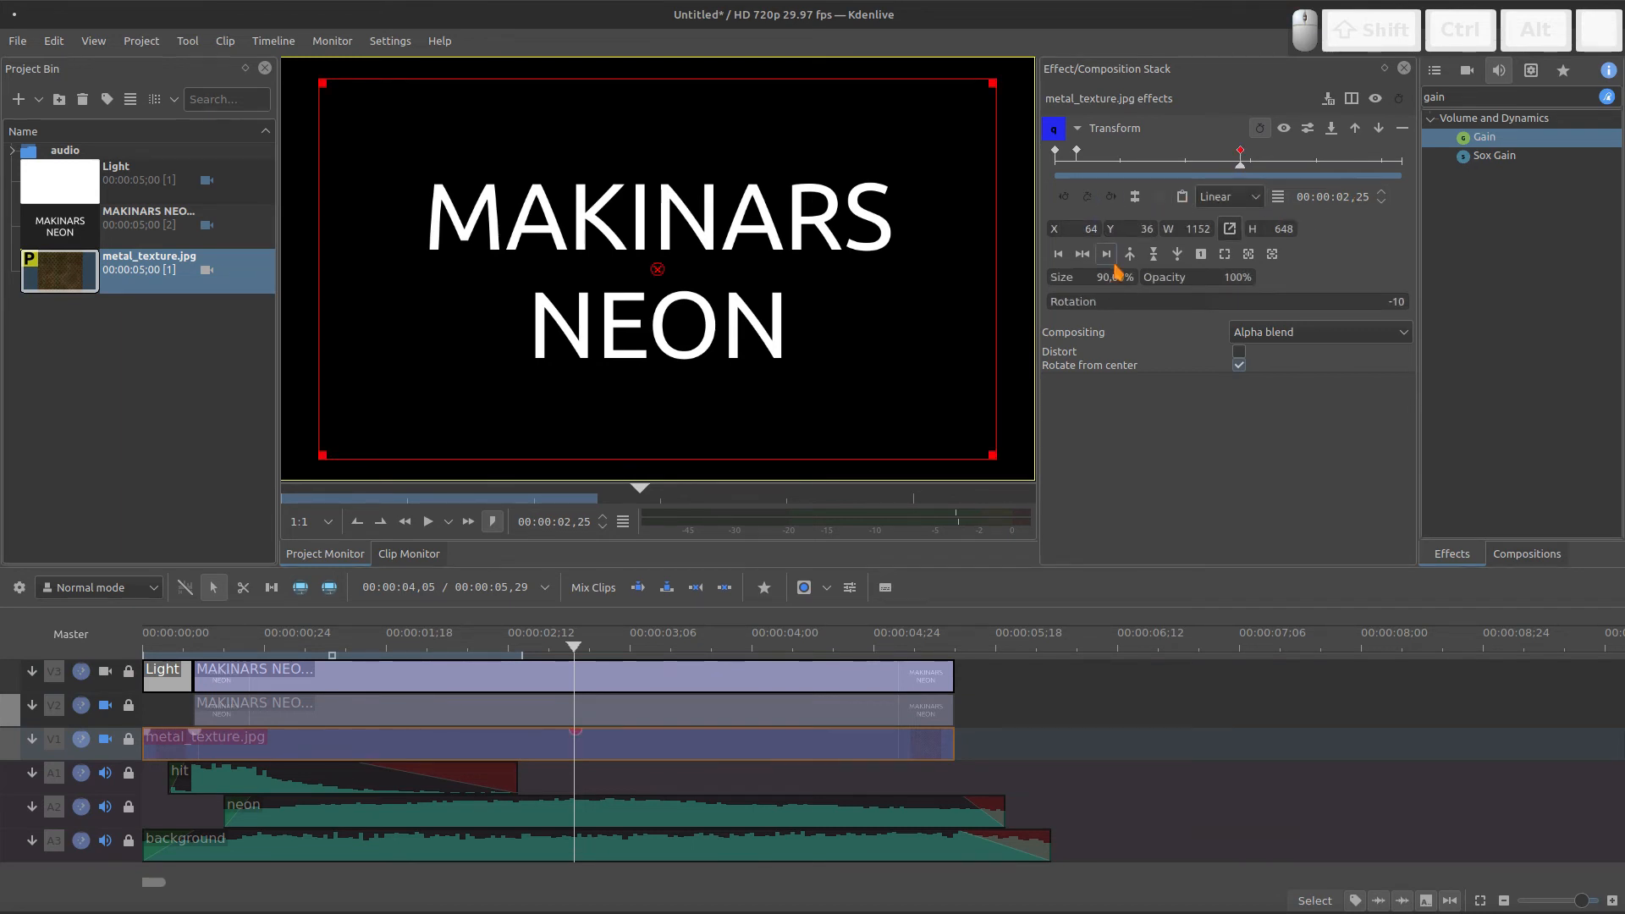
- Set the texture's Transform keyframe at 00:00:02,25 to 100% size and 0 rotation
{"action": "left_click_drag", "start_coordinate": [1103, 277], "coordinate": [1087, 279]}
{"action": "type", "text": "10"}
{"action": "key", "text": "Return"}
{"action": "left_click_drag", "start_coordinate": [1385, 300], "coordinate": [1440, 313]}
{"action": "type", "text": "0"}
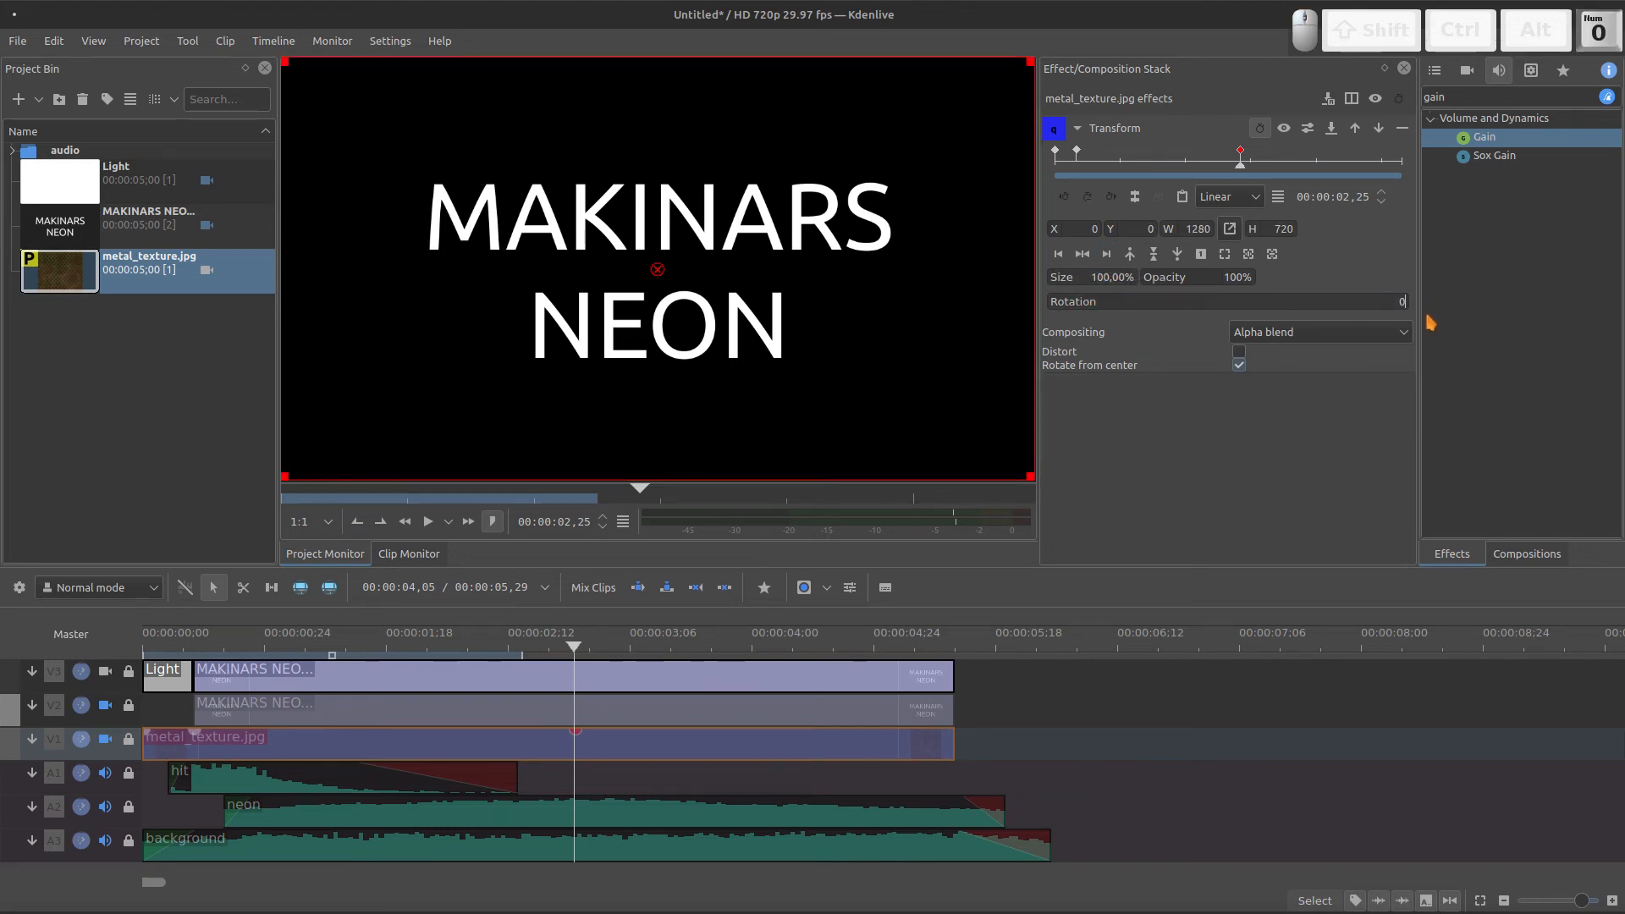
- Add a final Transform keyframe to the texture at 00:00:05,09 and set its size to 110%
{"action": "left_click_drag", "start_coordinate": [1301, 167], "coordinate": [1440, 179]}
{"action": "left_click", "coordinate": [1088, 197]}
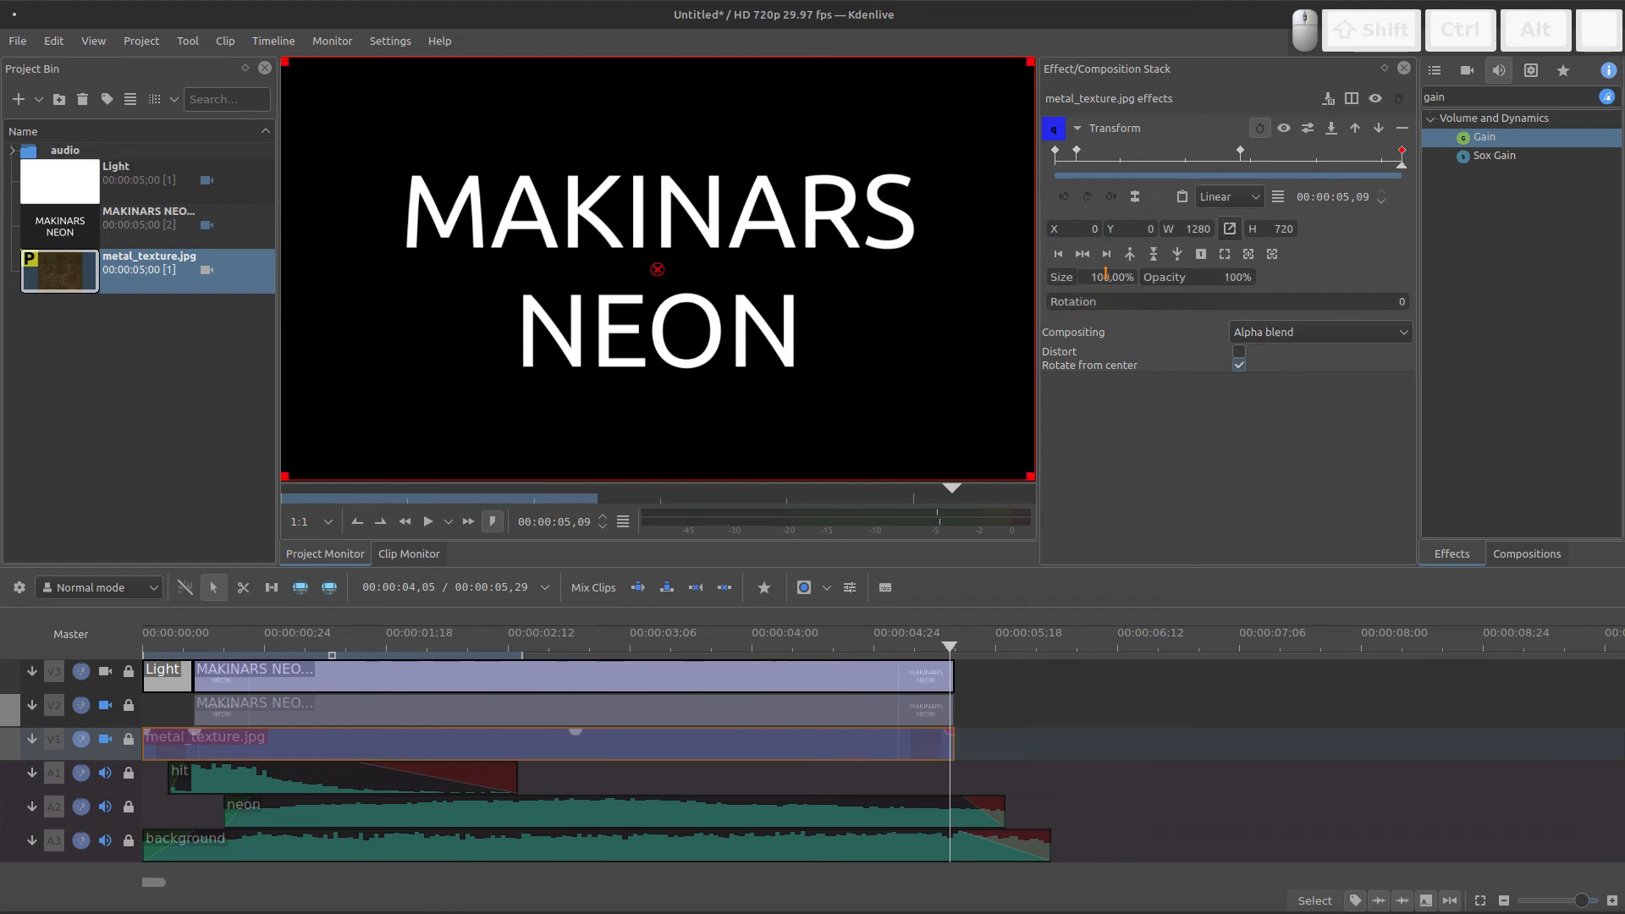
{"action": "left_click_drag", "start_coordinate": [1099, 277], "coordinate": [1190, 340]}
{"action": "type", "text": "10"}
{"action": "key", "text": "Return"}
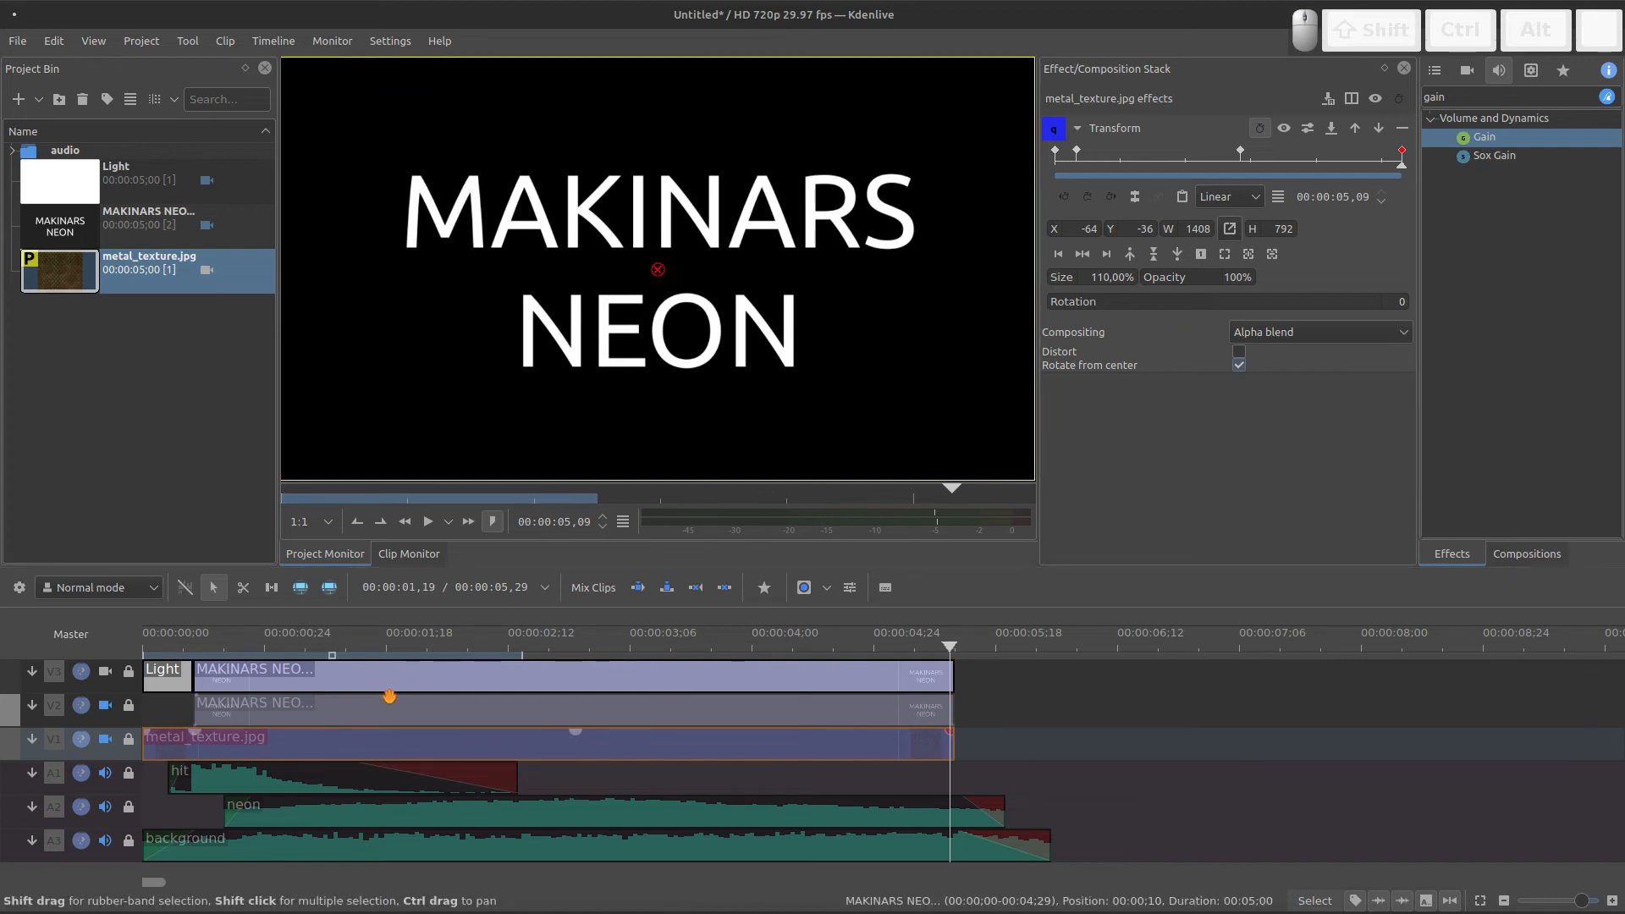
- Show track V1 and check the texture's movement against the title by scrubbing to 00:00:01,13
{"action": "left_click", "coordinate": [106, 739]}
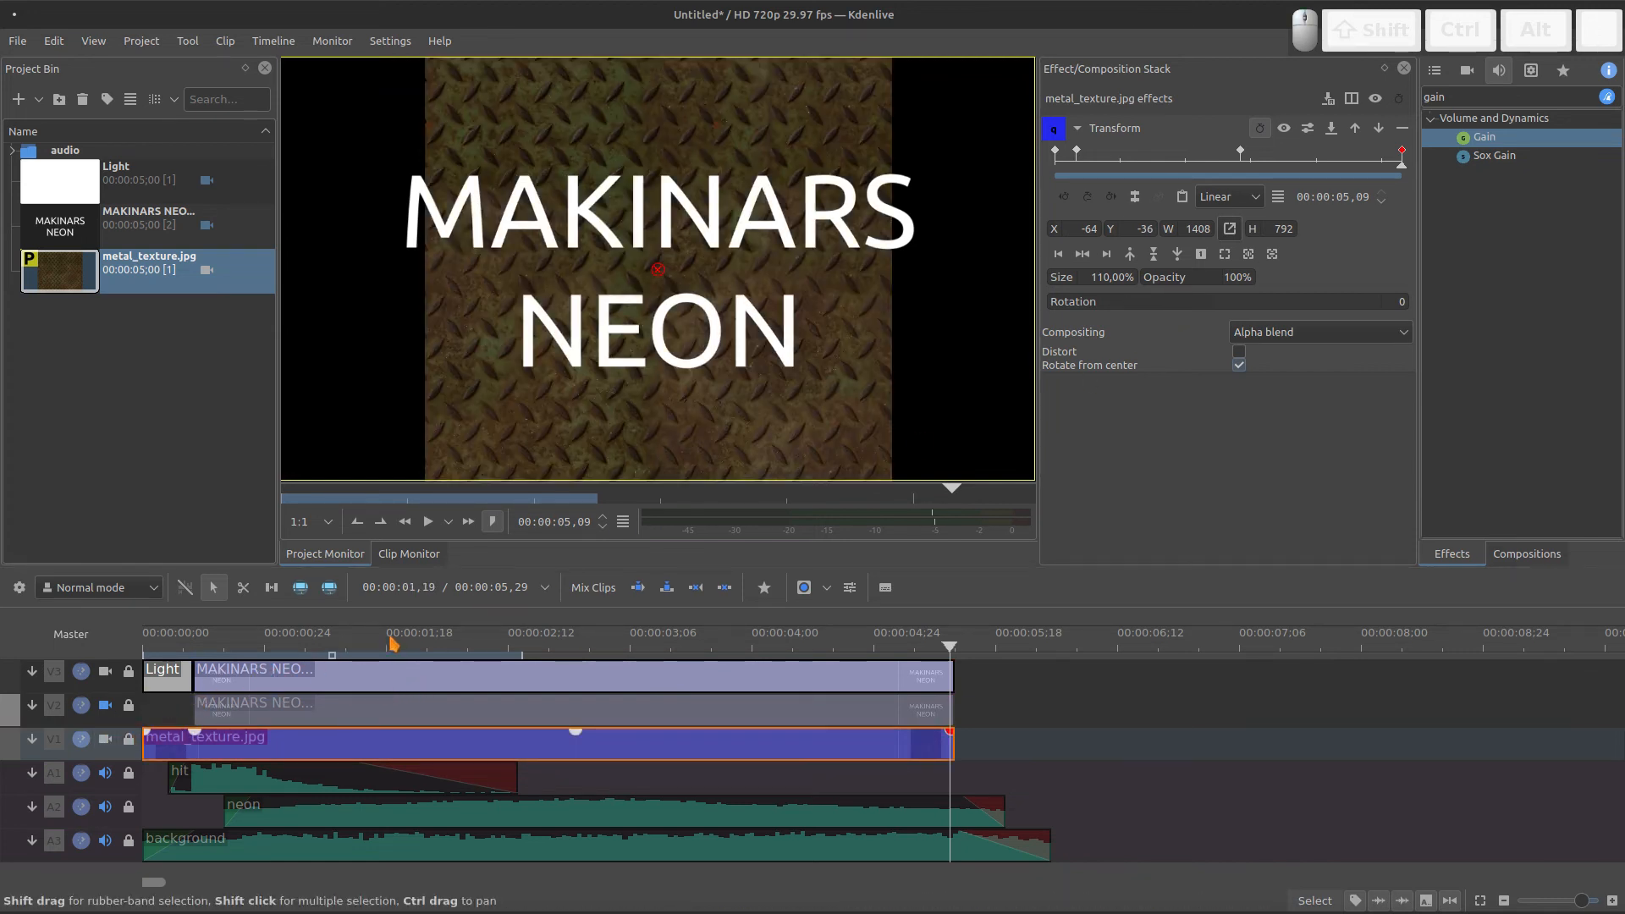
{"action": "left_click", "coordinate": [347, 652]}
{"action": "mouse_move", "coordinate": [347, 654]}
{"action": "left_mouse_down"}
{"action": "mouse_move", "coordinate": [497, 657]}
{"action": "mouse_move", "coordinate": [365, 669]}
{"action": "left_mouse_up"}
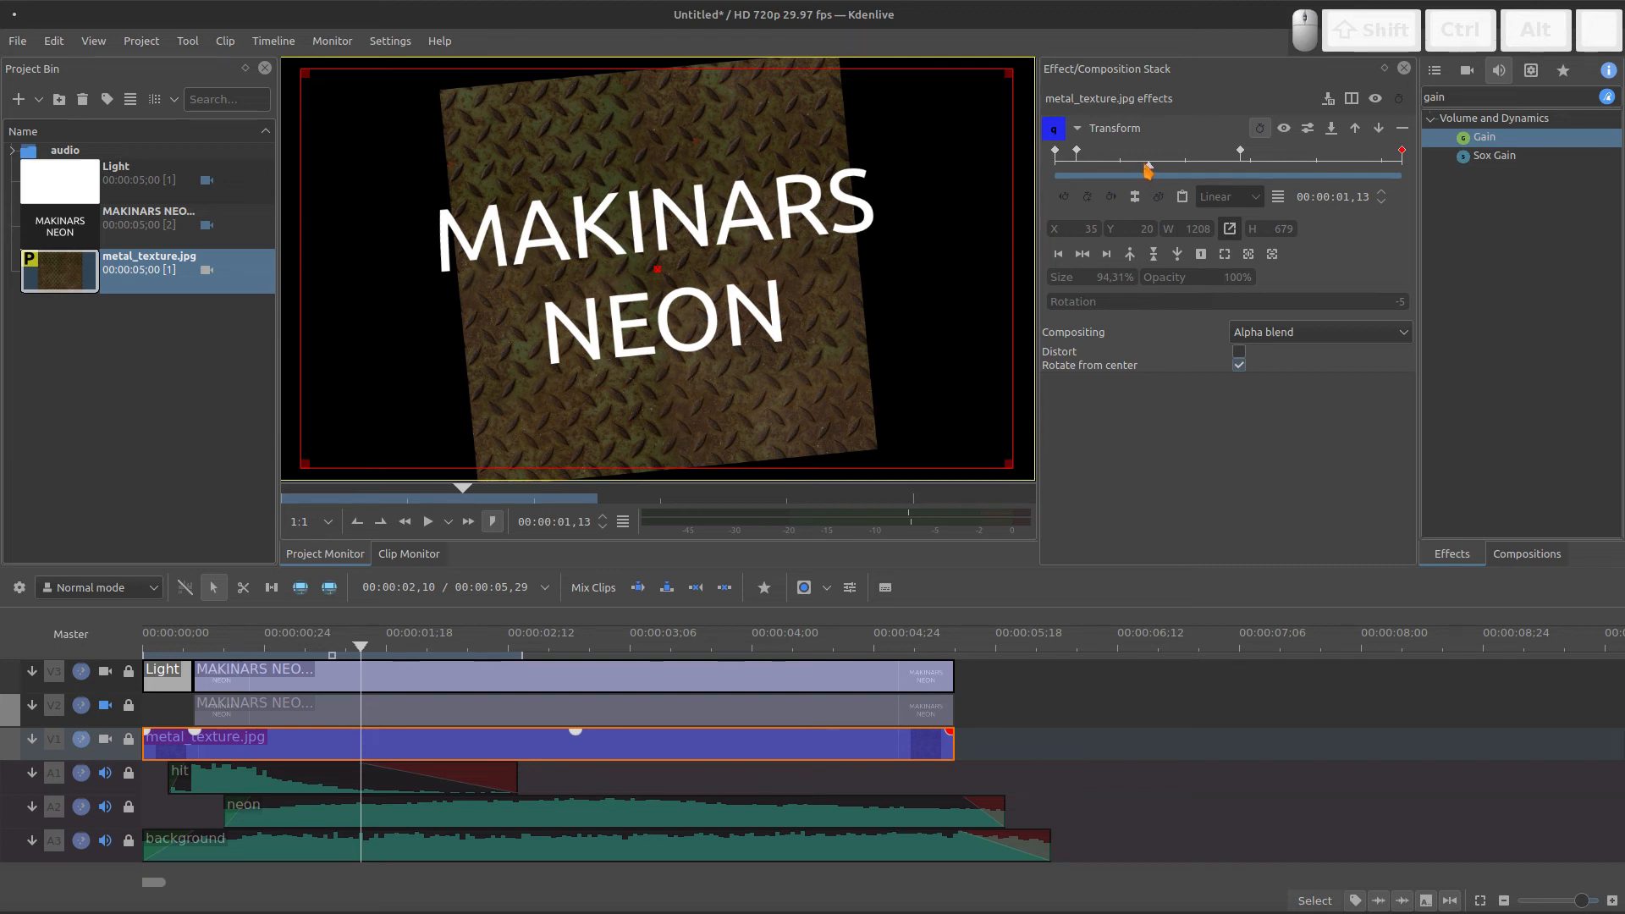
- Add a second Transform effect to the metal_texture.jpg clip and set its size to 200% so it fills the frame
{"action": "left_click", "coordinate": [1077, 128]}
{"action": "left_click", "coordinate": [764, 587]}
{"action": "left_click_drag", "start_coordinate": [773, 629], "coordinate": [441, 747]}
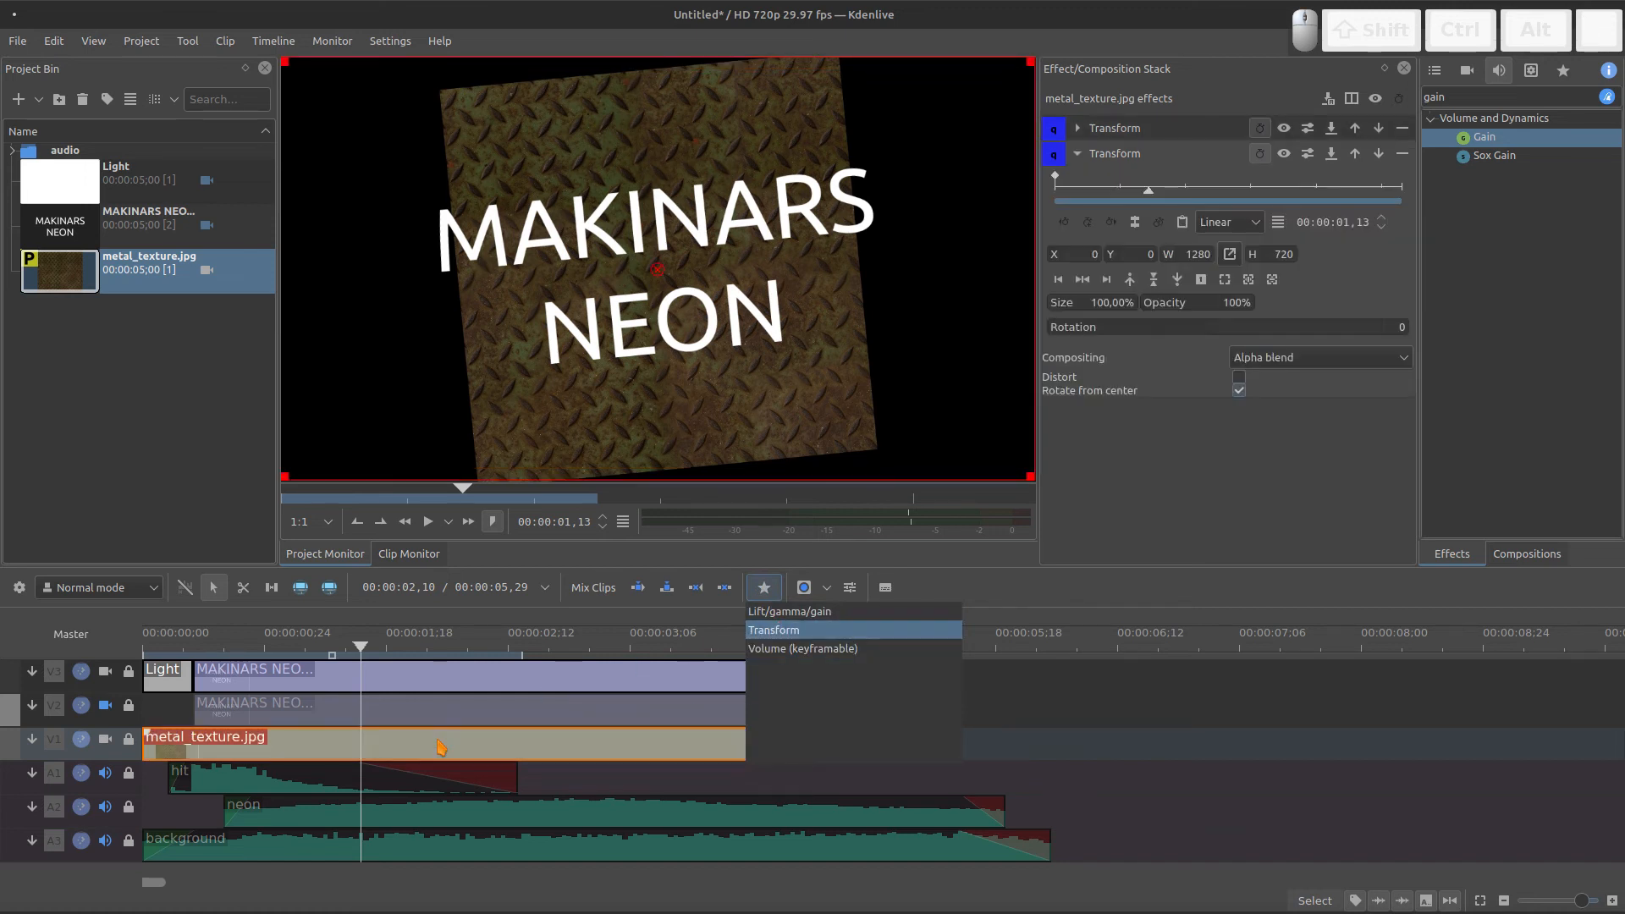
{"action": "left_click", "coordinate": [1106, 304]}
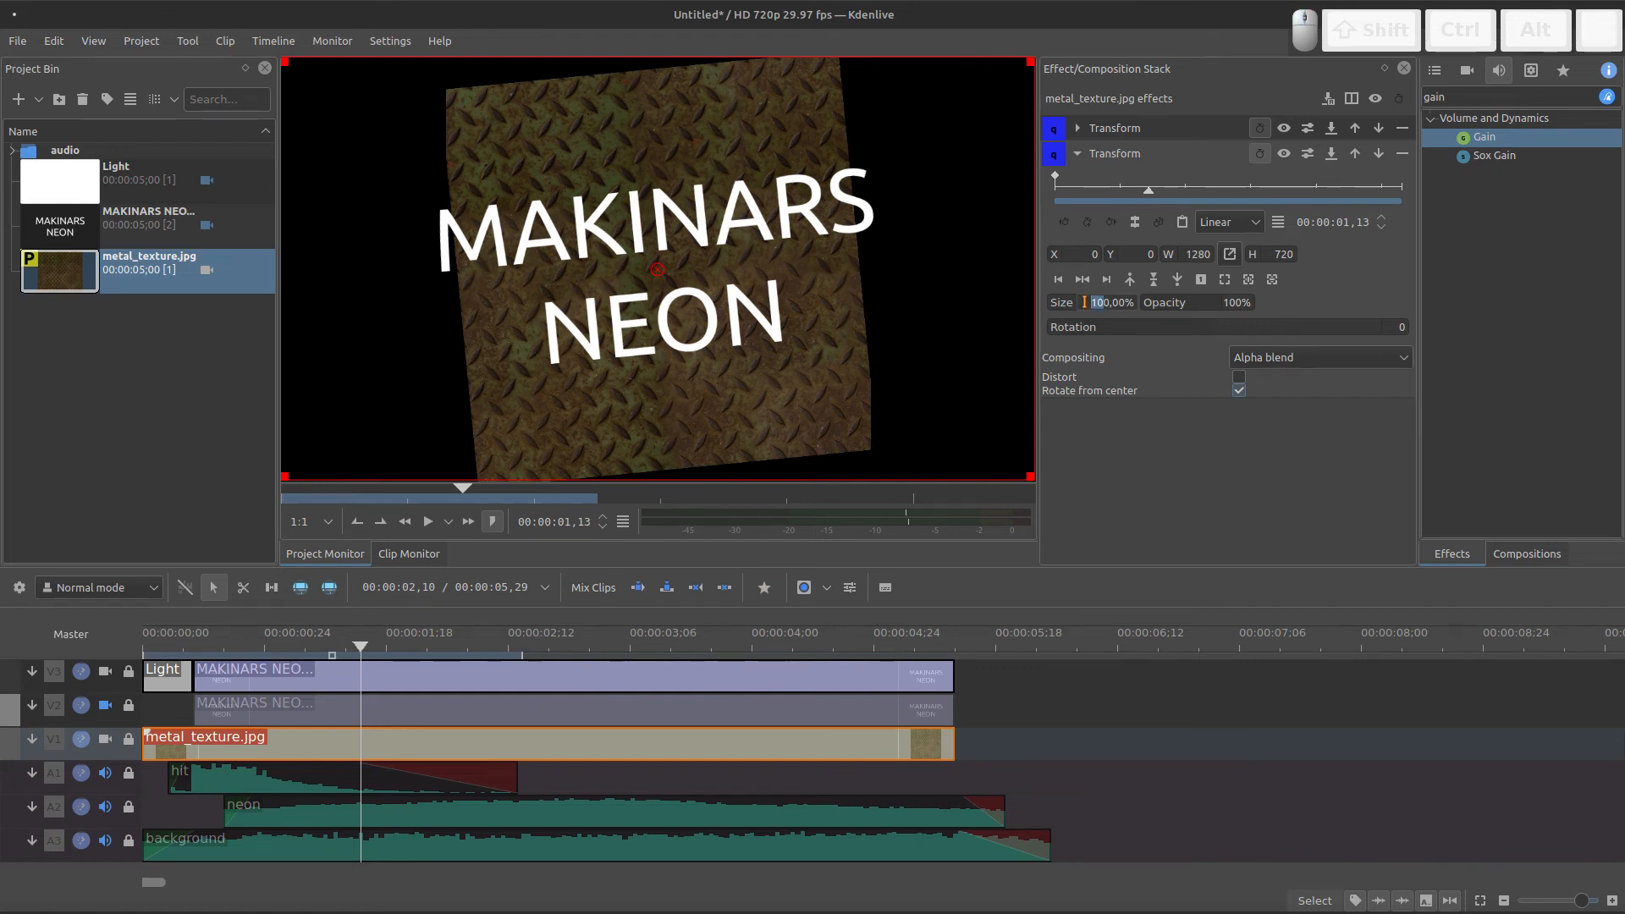
{"action": "type", "text": "200"}
{"action": "key", "text": "Return"}
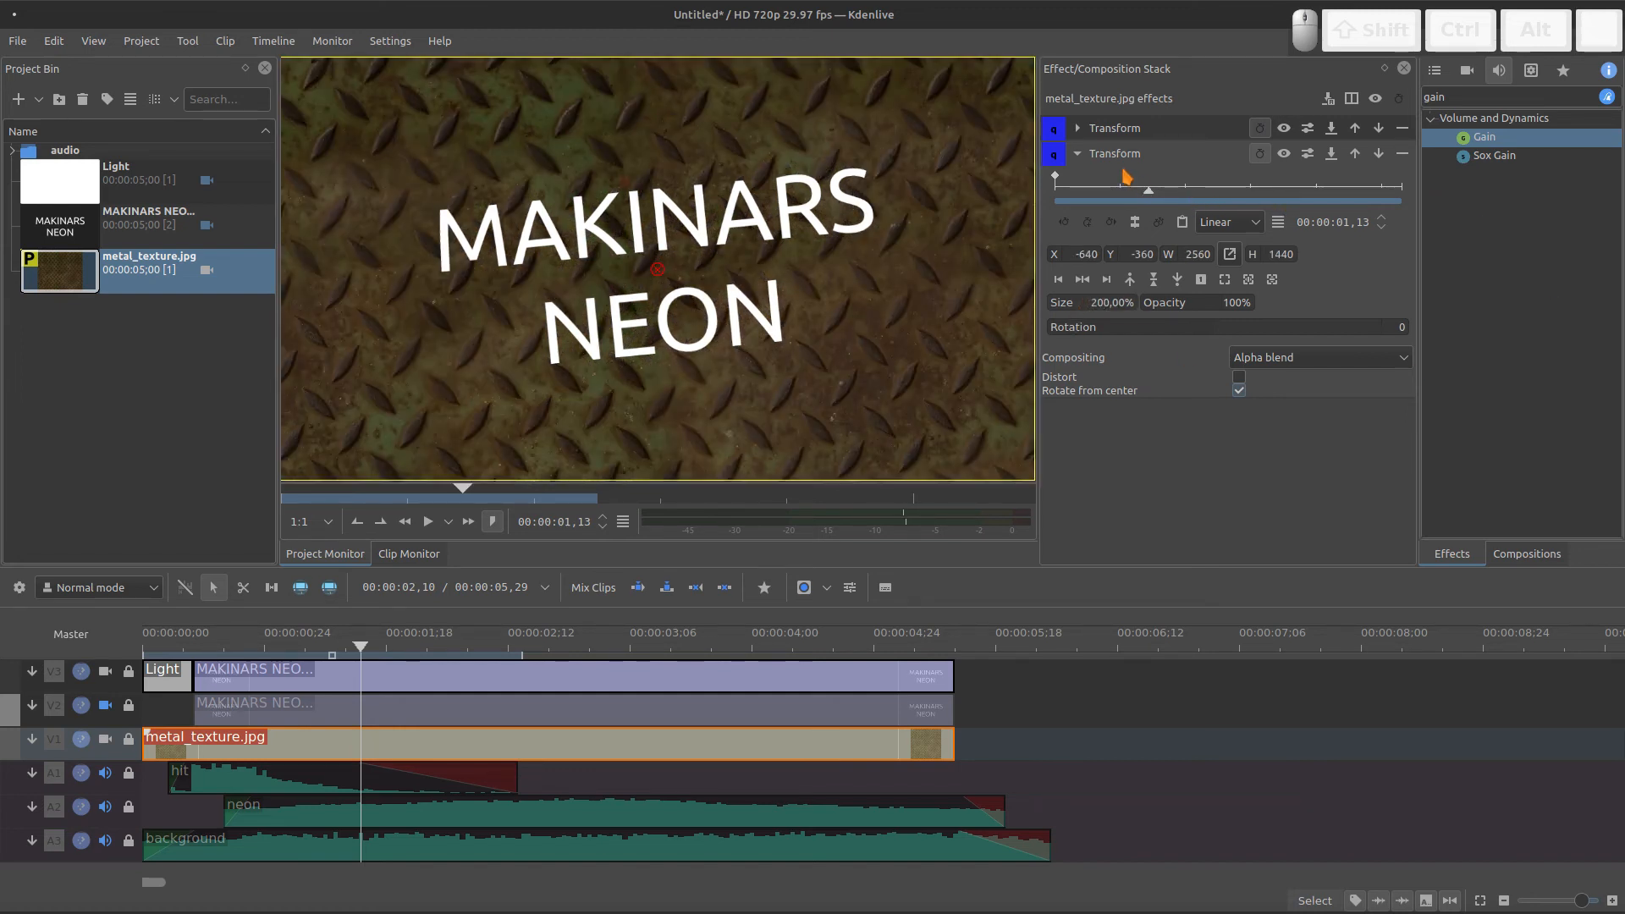
{"action": "left_click", "coordinate": [1078, 153]}
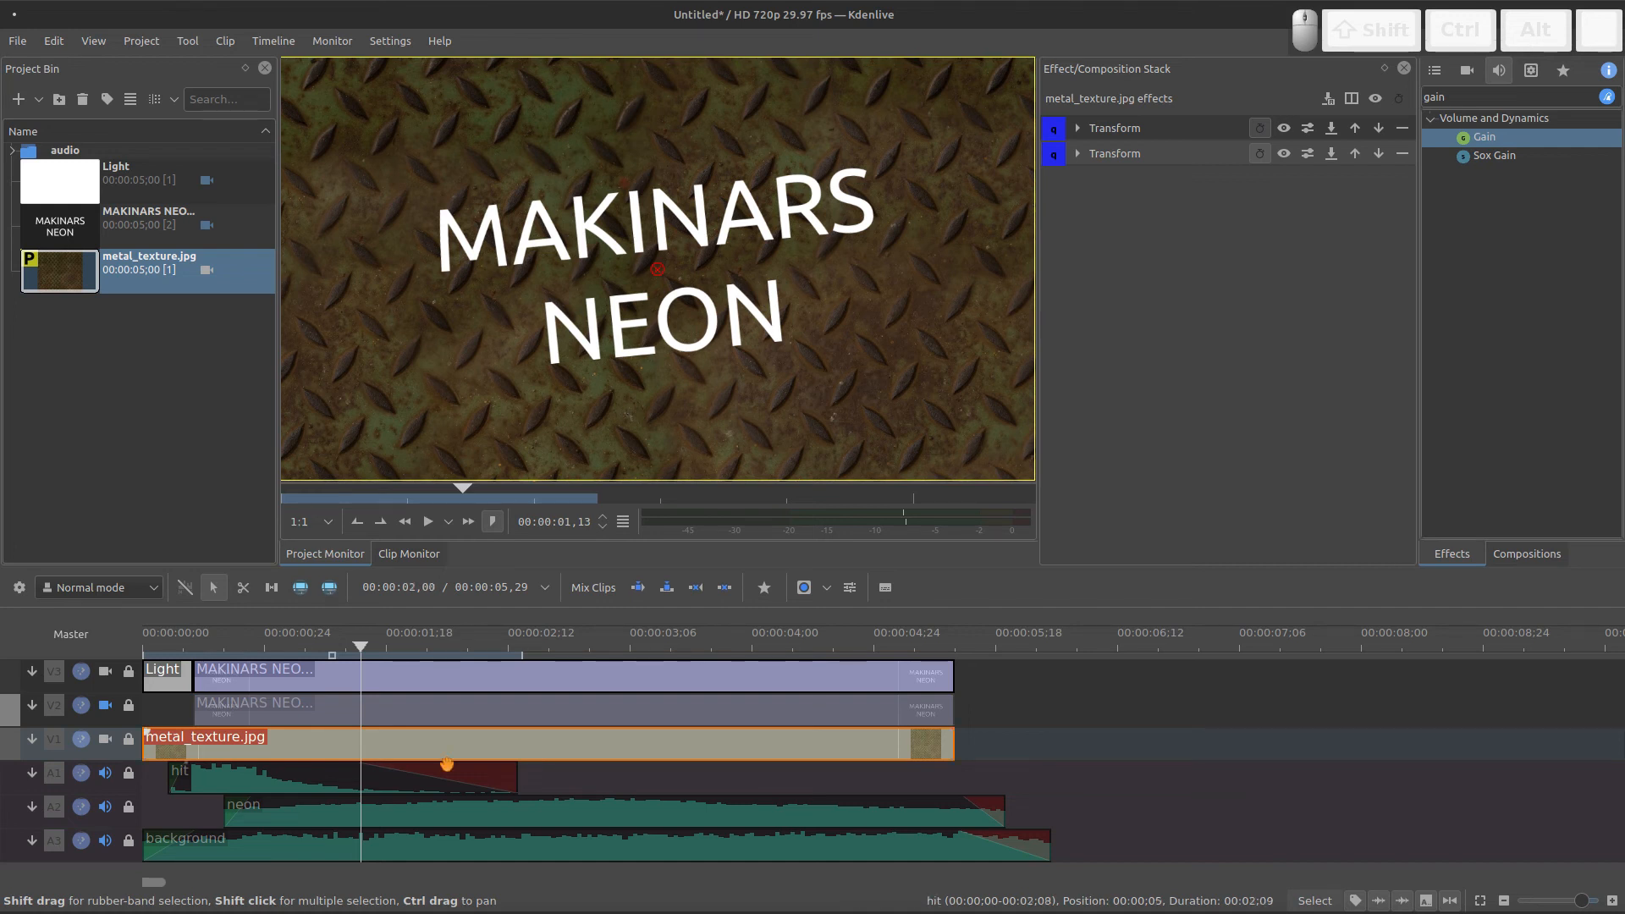
- Find the Vignette Effect among the video effects and apply it to the metal_texture.jpg clip
{"action": "double_click", "coordinate": [1472, 102]}
{"action": "type", "text": "vign"}
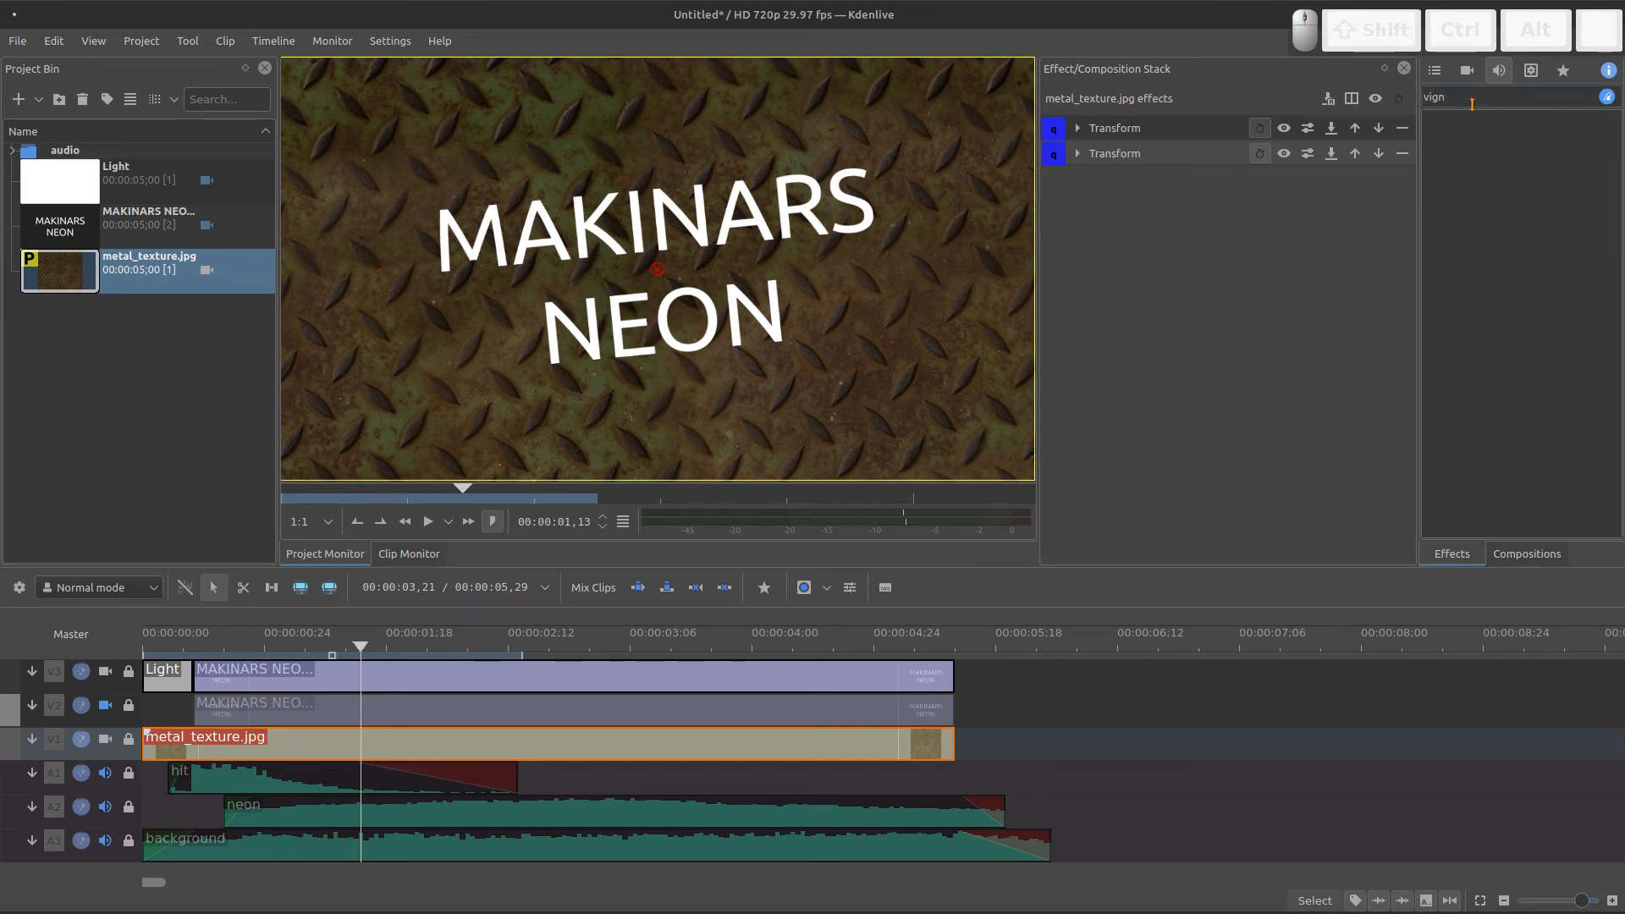
{"action": "key", "text": "BackSpace"}
{"action": "left_click", "coordinate": [1468, 71]}
{"action": "double_click", "coordinate": [1461, 102]}
{"action": "key", "text": "BackSpace"}
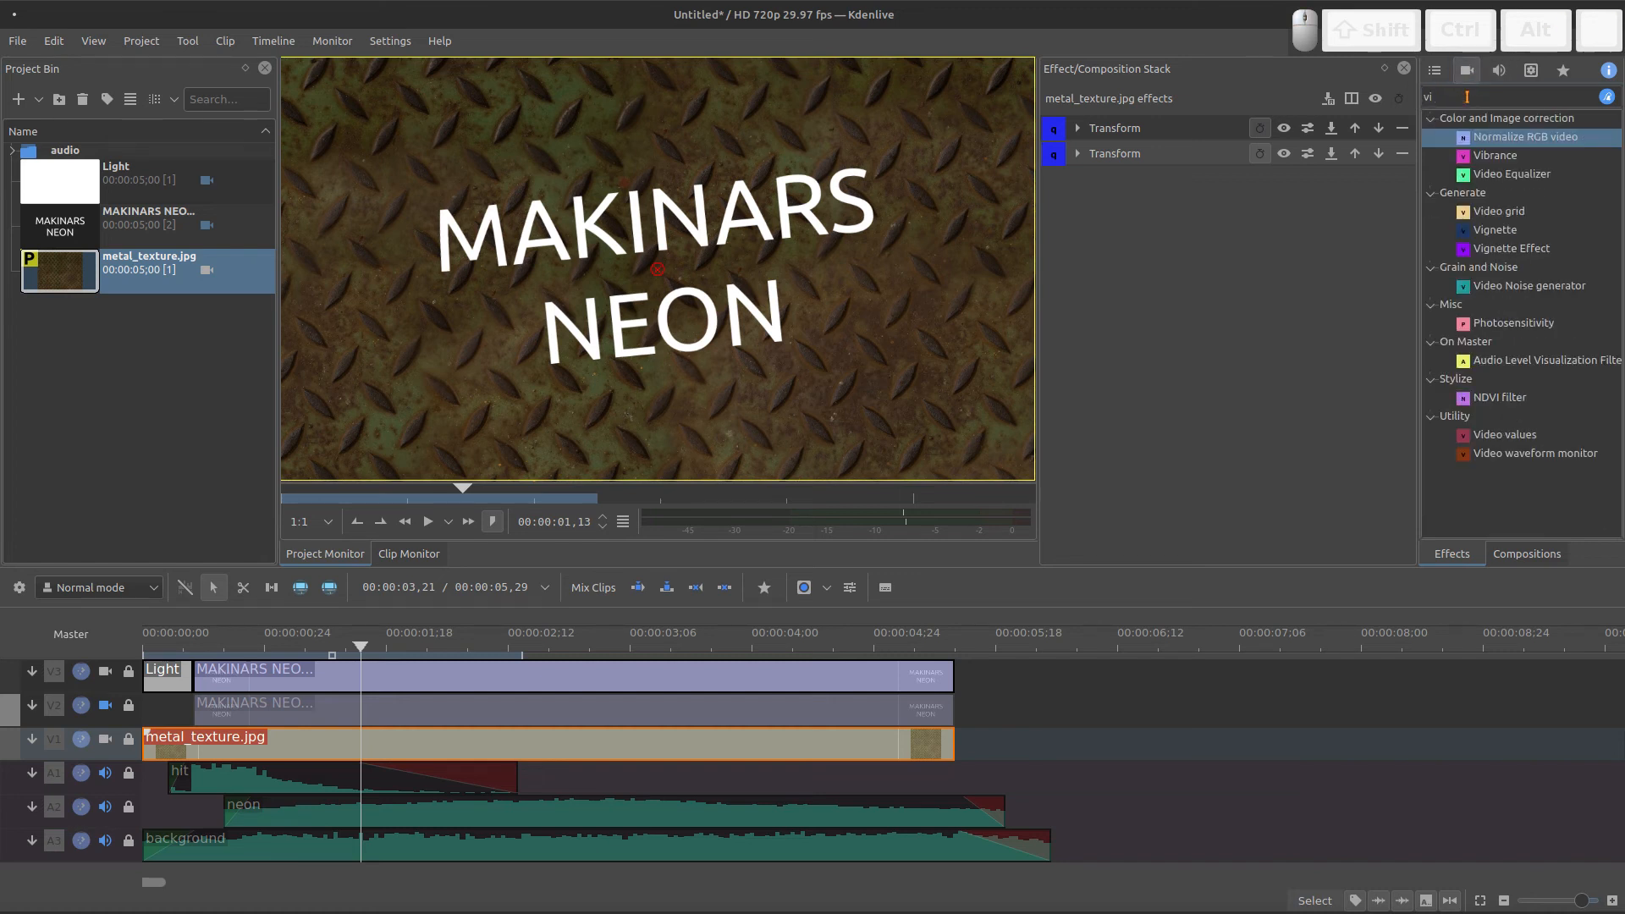
{"action": "type", "text": "vig"}
{"action": "left_click_drag", "start_coordinate": [1494, 155], "coordinate": [1129, 310]}
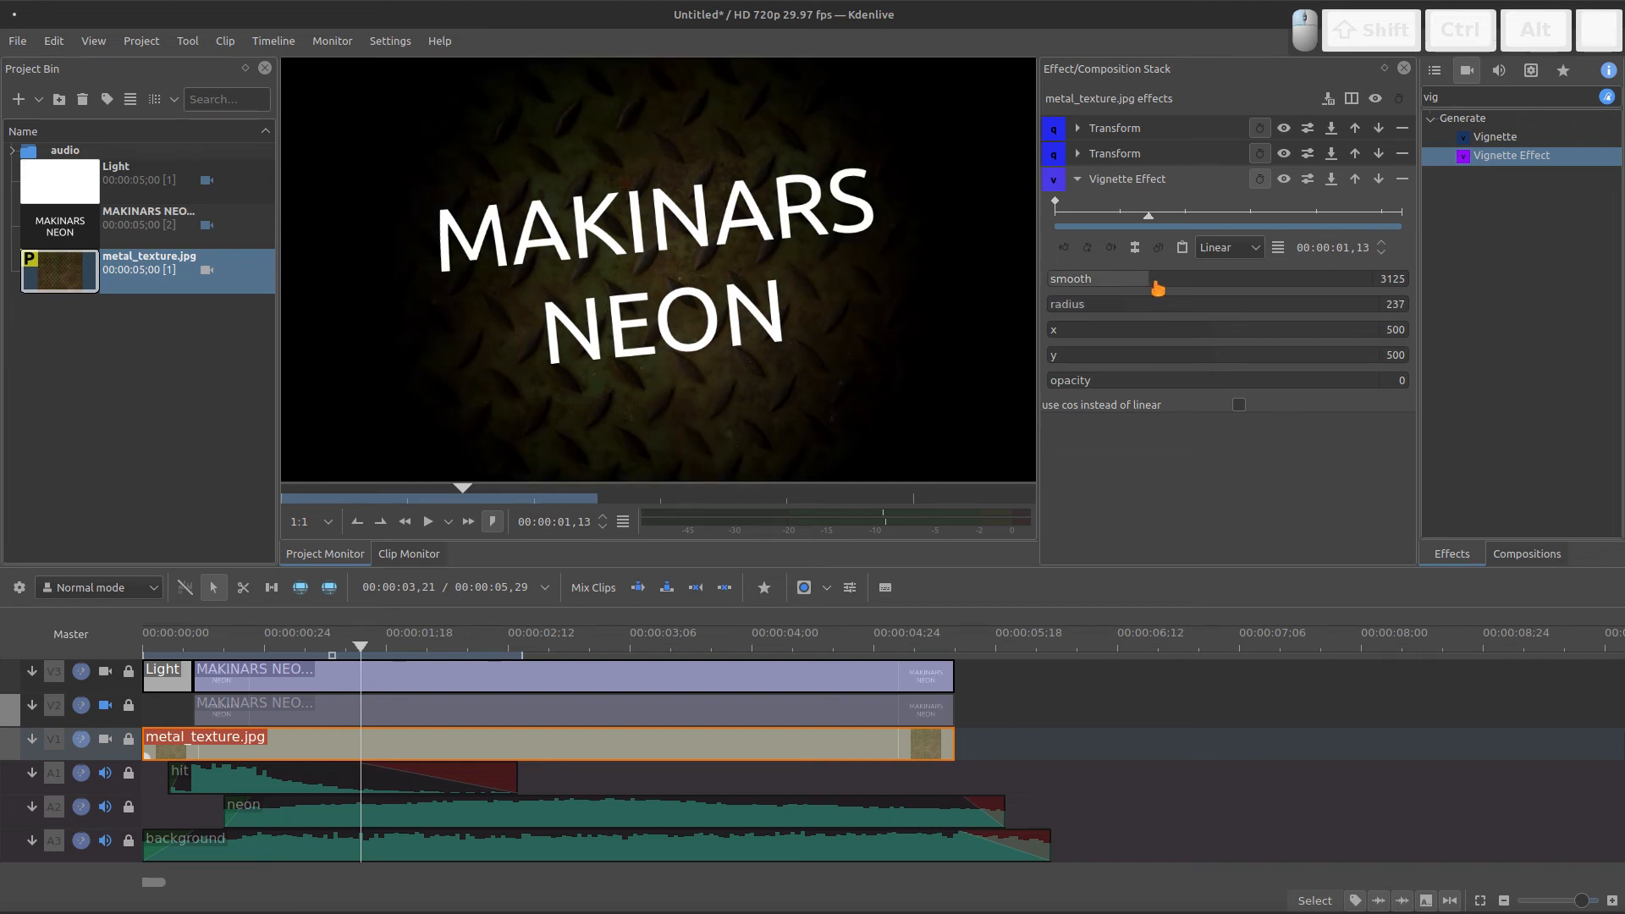
- Set the texture's Vignette Effect smoothness to 3750
{"action": "left_click_drag", "start_coordinate": [1158, 289], "coordinate": [1176, 290]}
{"action": "left_click_drag", "start_coordinate": [1177, 290], "coordinate": [1184, 289]}
{"action": "left_click", "coordinate": [1173, 286]}
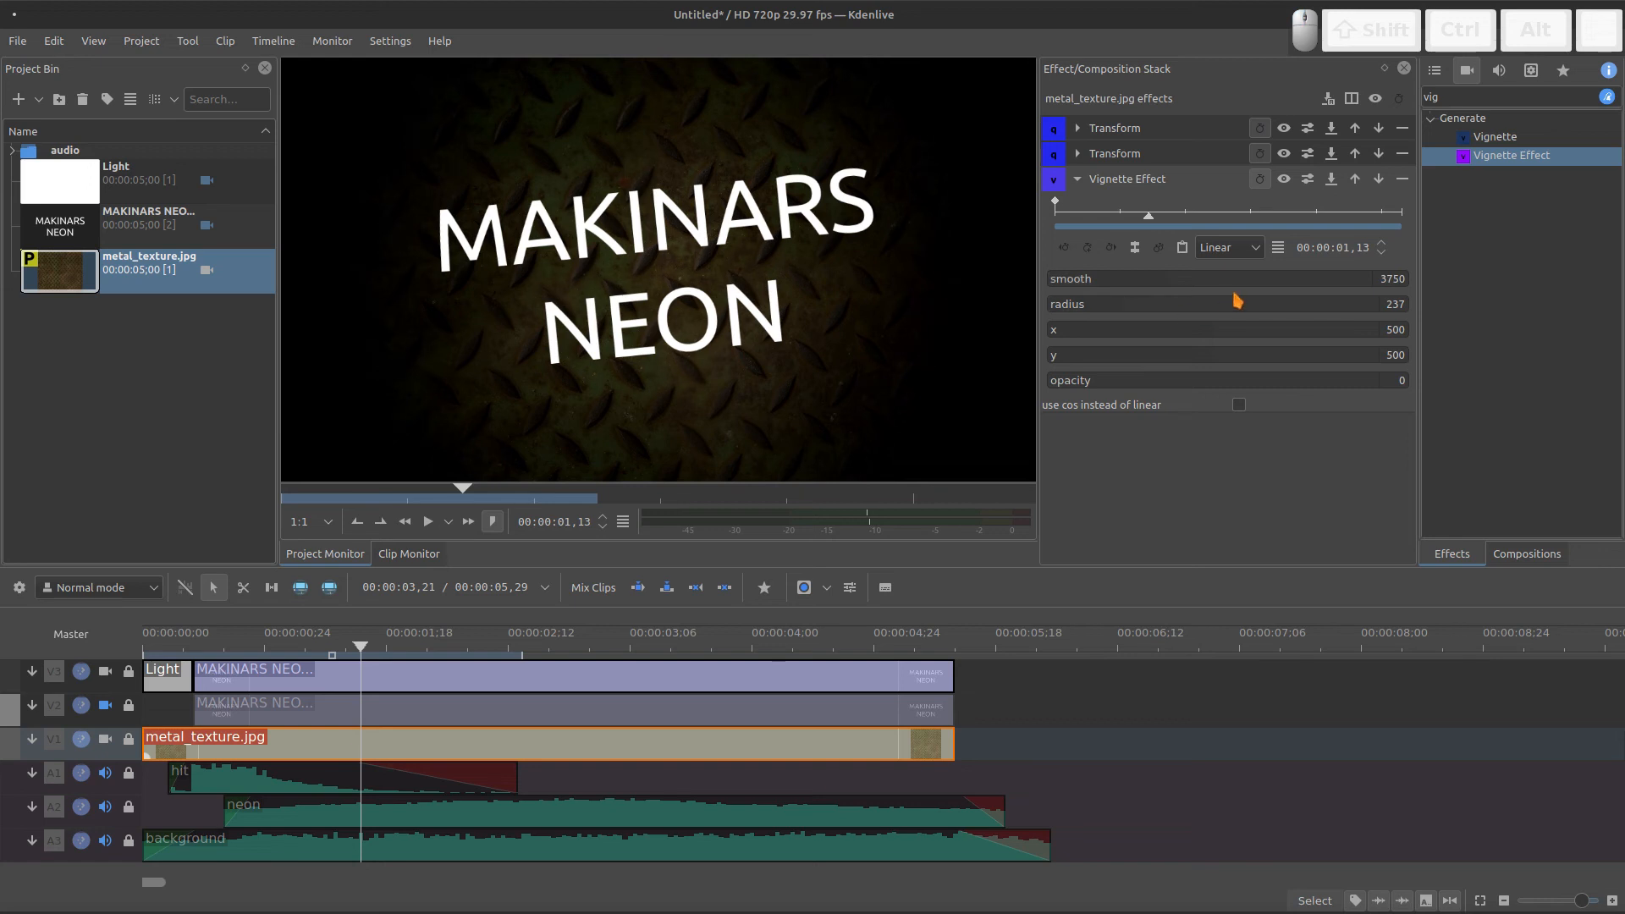
- Add the Curves effect to the metal_texture.jpg clip and lower the upper part of its RGB curve slightly
{"action": "double_click", "coordinate": [1502, 96]}
{"action": "type", "text": "cur"}
{"action": "left_click_drag", "start_coordinate": [1491, 193], "coordinate": [1281, 373]}
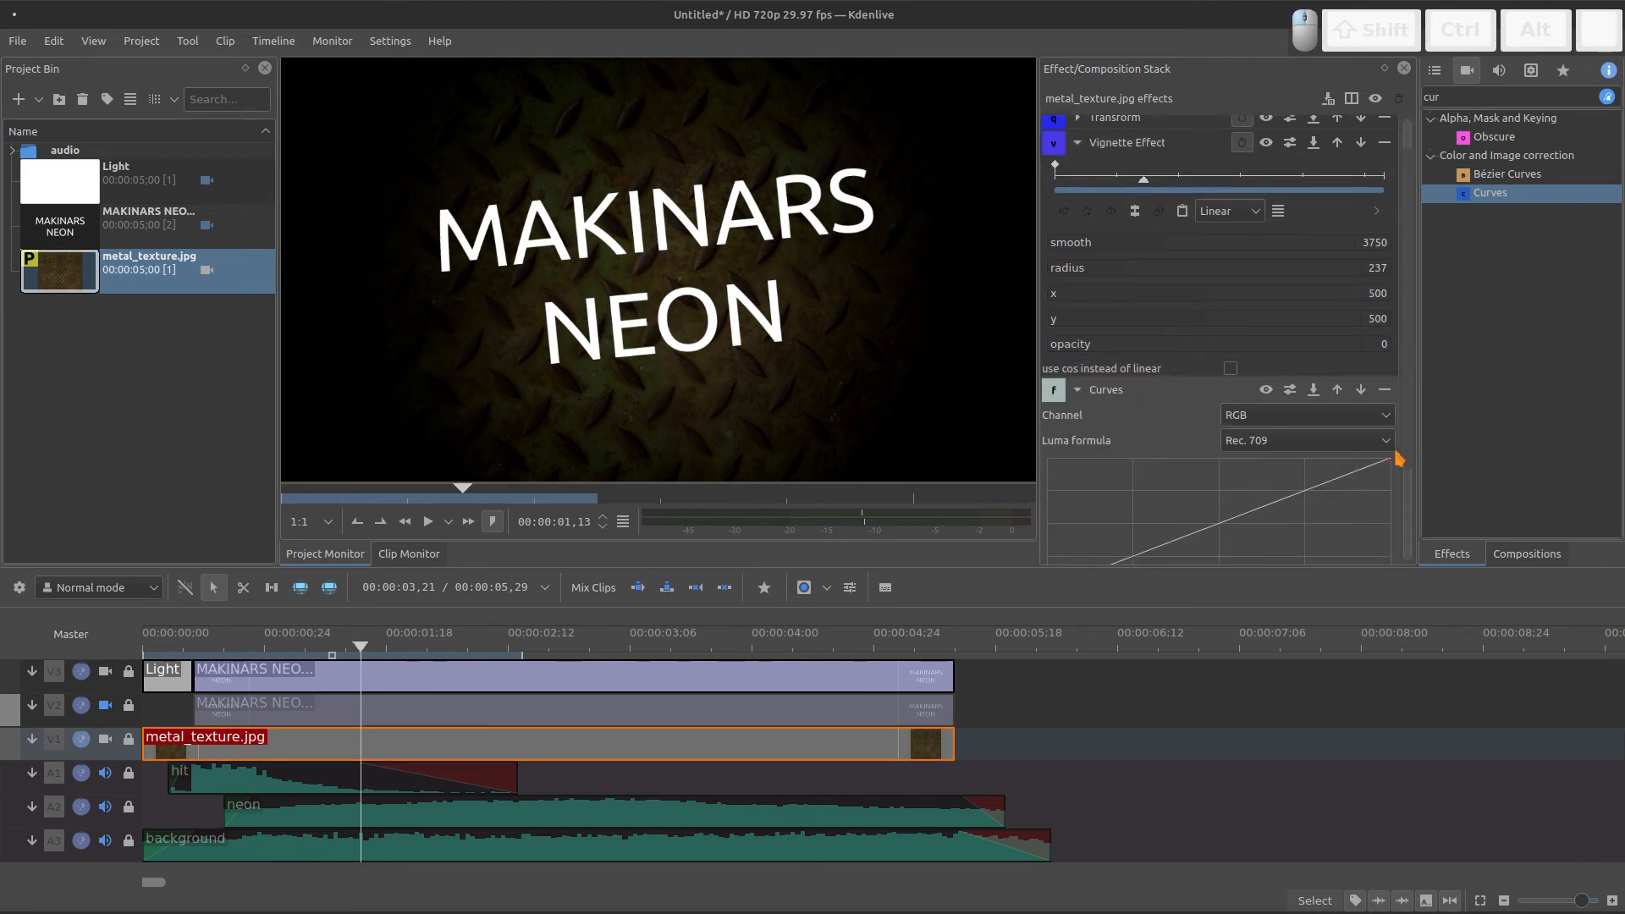
{"action": "left_click_drag", "start_coordinate": [1233, 450], "coordinate": [1242, 440]}
{"action": "scroll", "coordinate": [1405, 377], "scroll_direction": "up", "scroll_amount": 3}
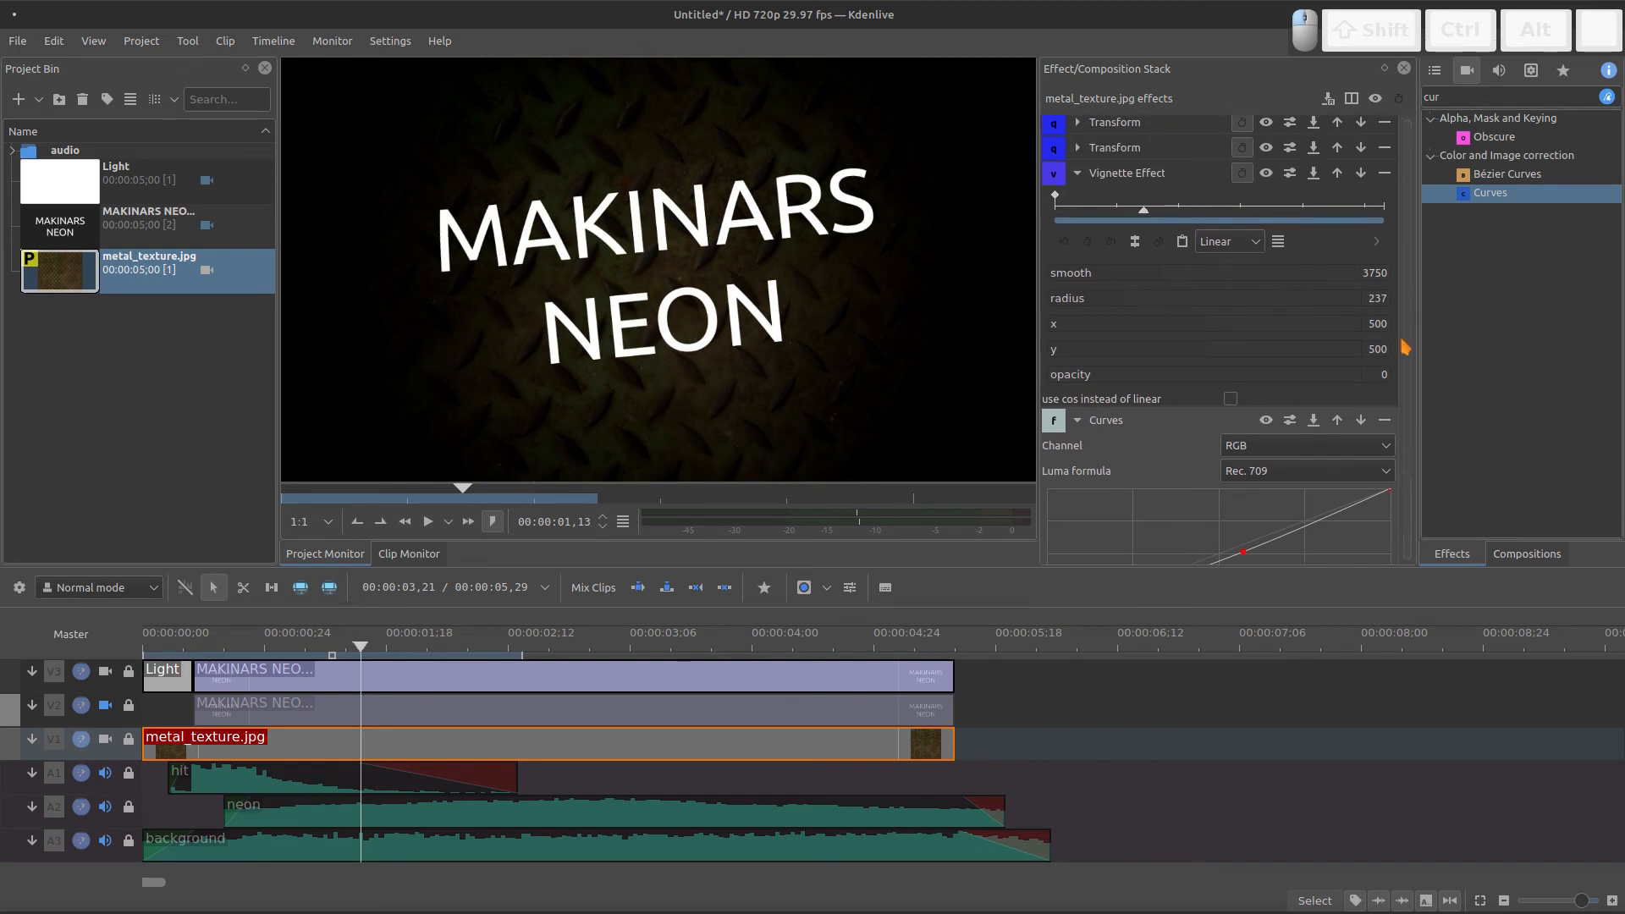
- Move Curves above the Vignette Effect and darken its curve further, adding a lower point at In 0,286 and Out 0,239
{"action": "left_click_drag", "start_coordinate": [1220, 423], "coordinate": [1165, 184]}
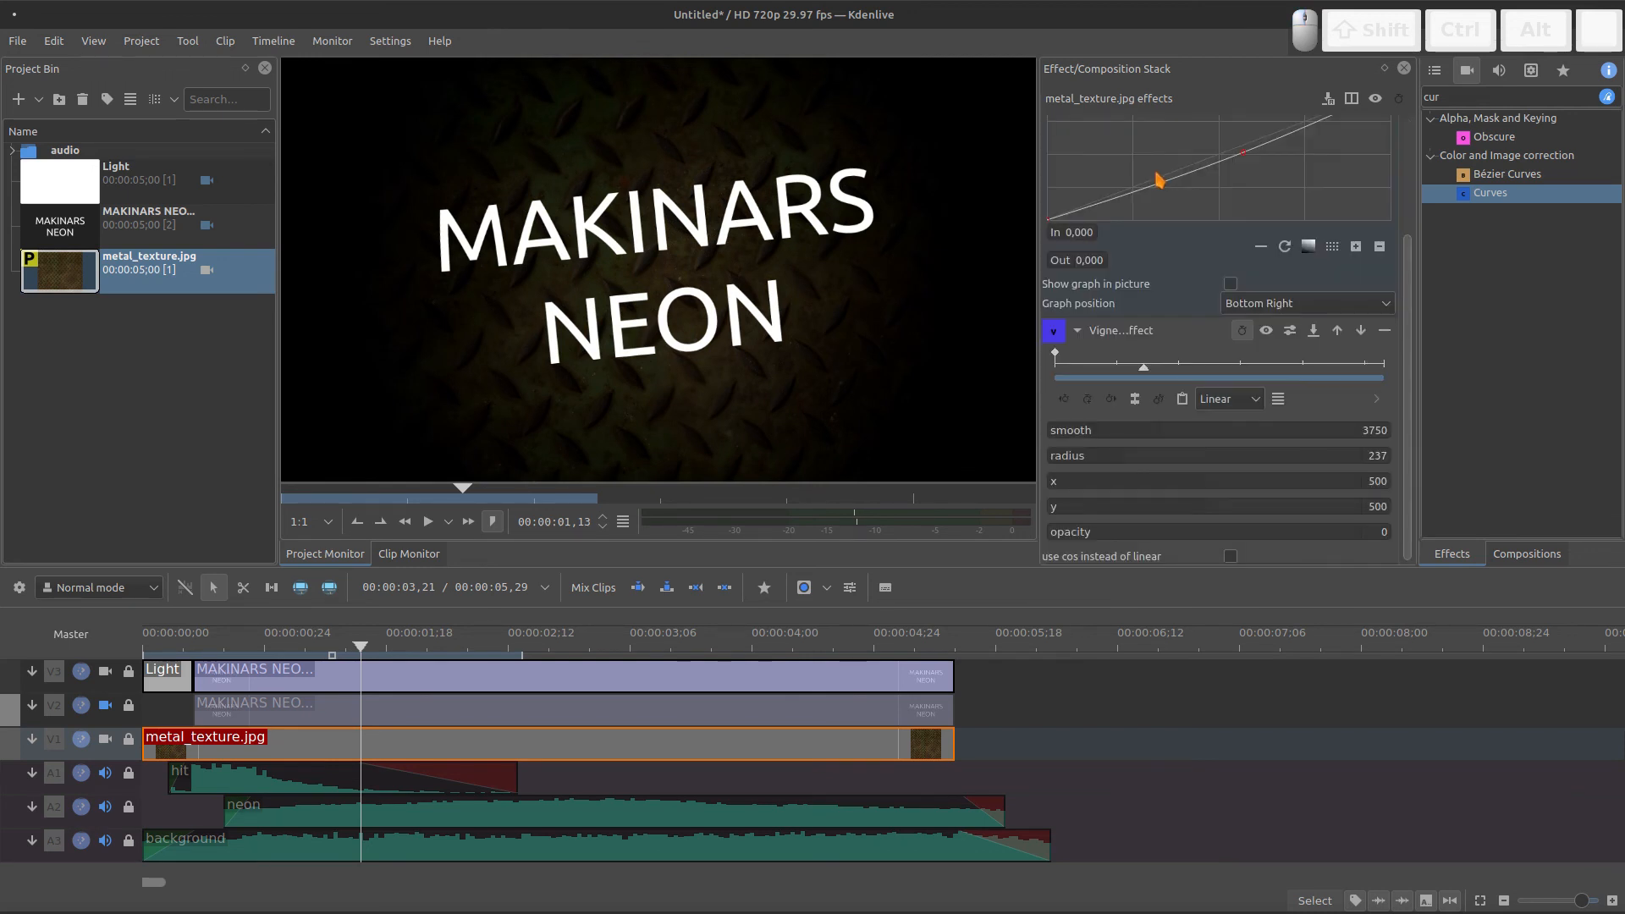
{"action": "left_click", "coordinate": [1077, 330]}
{"action": "left_click_drag", "start_coordinate": [1255, 312], "coordinate": [1284, 312]}
{"action": "left_click", "coordinate": [1150, 347]}
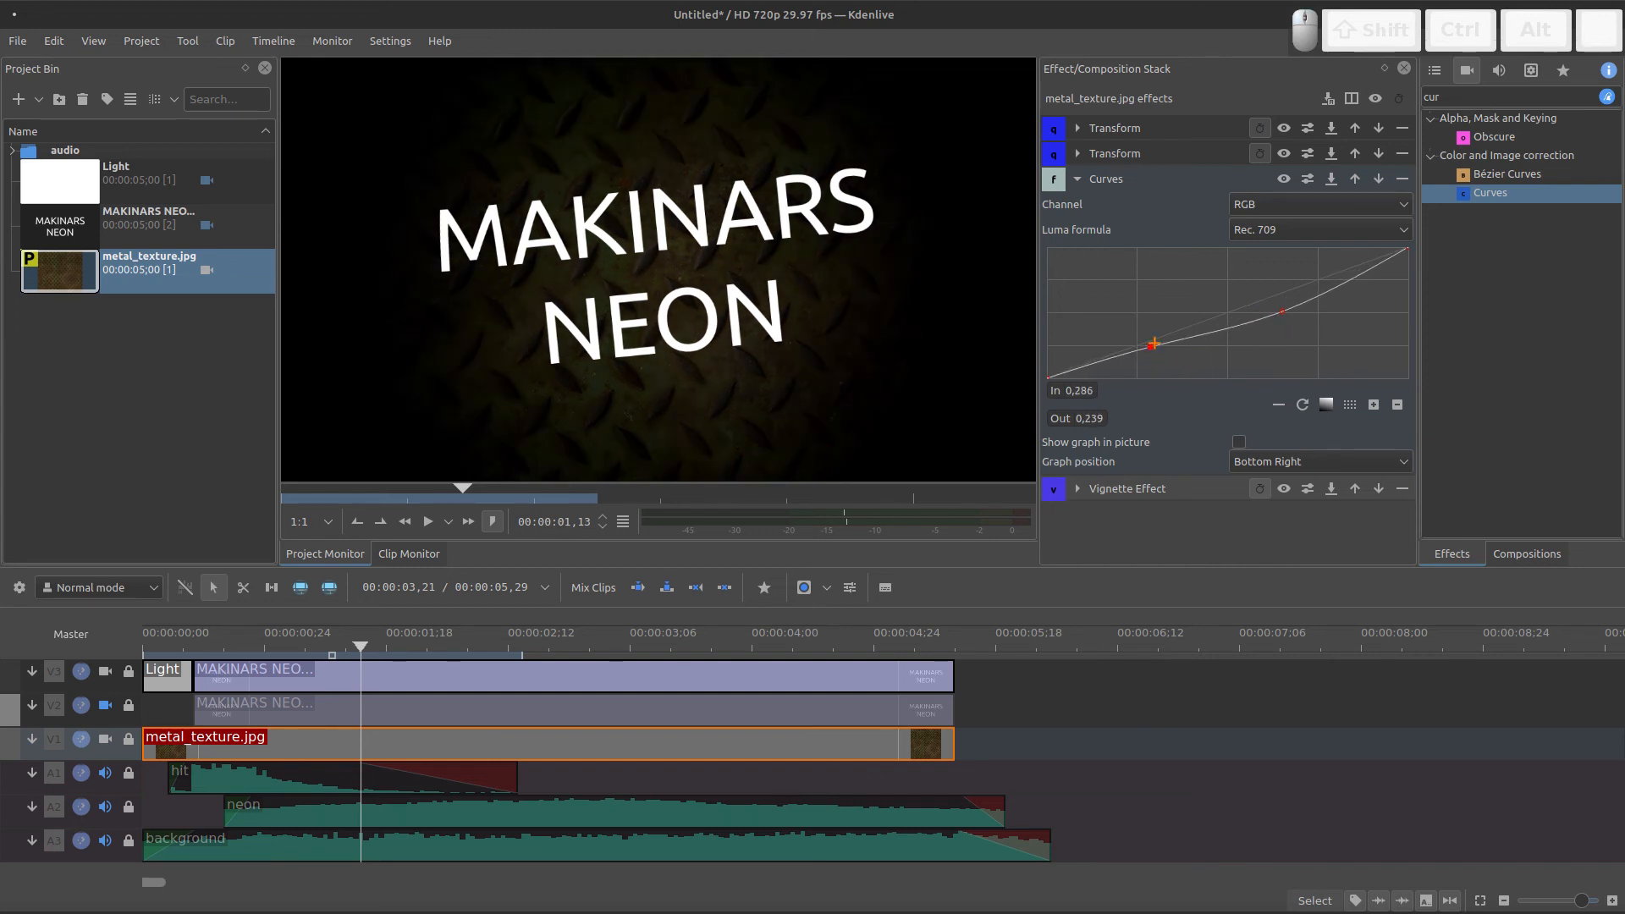
{"action": "left_click", "coordinate": [1080, 179]}
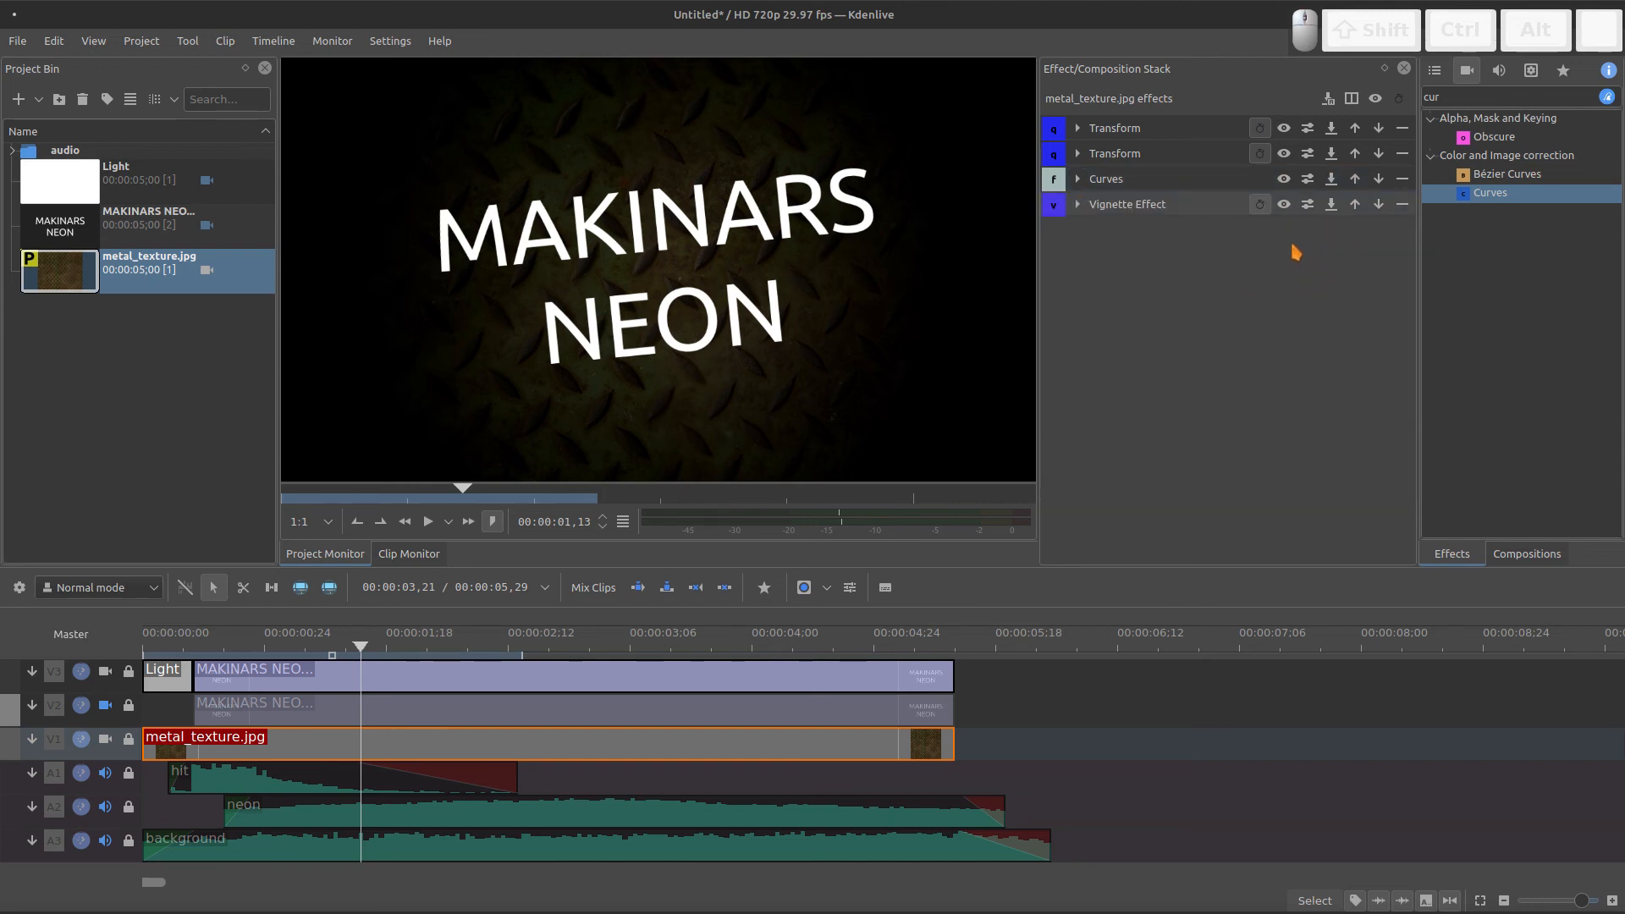
- Show track V2 briefly to check the pink glow over the darkened texture, and hide it again
{"action": "left_click", "coordinate": [105, 705]}
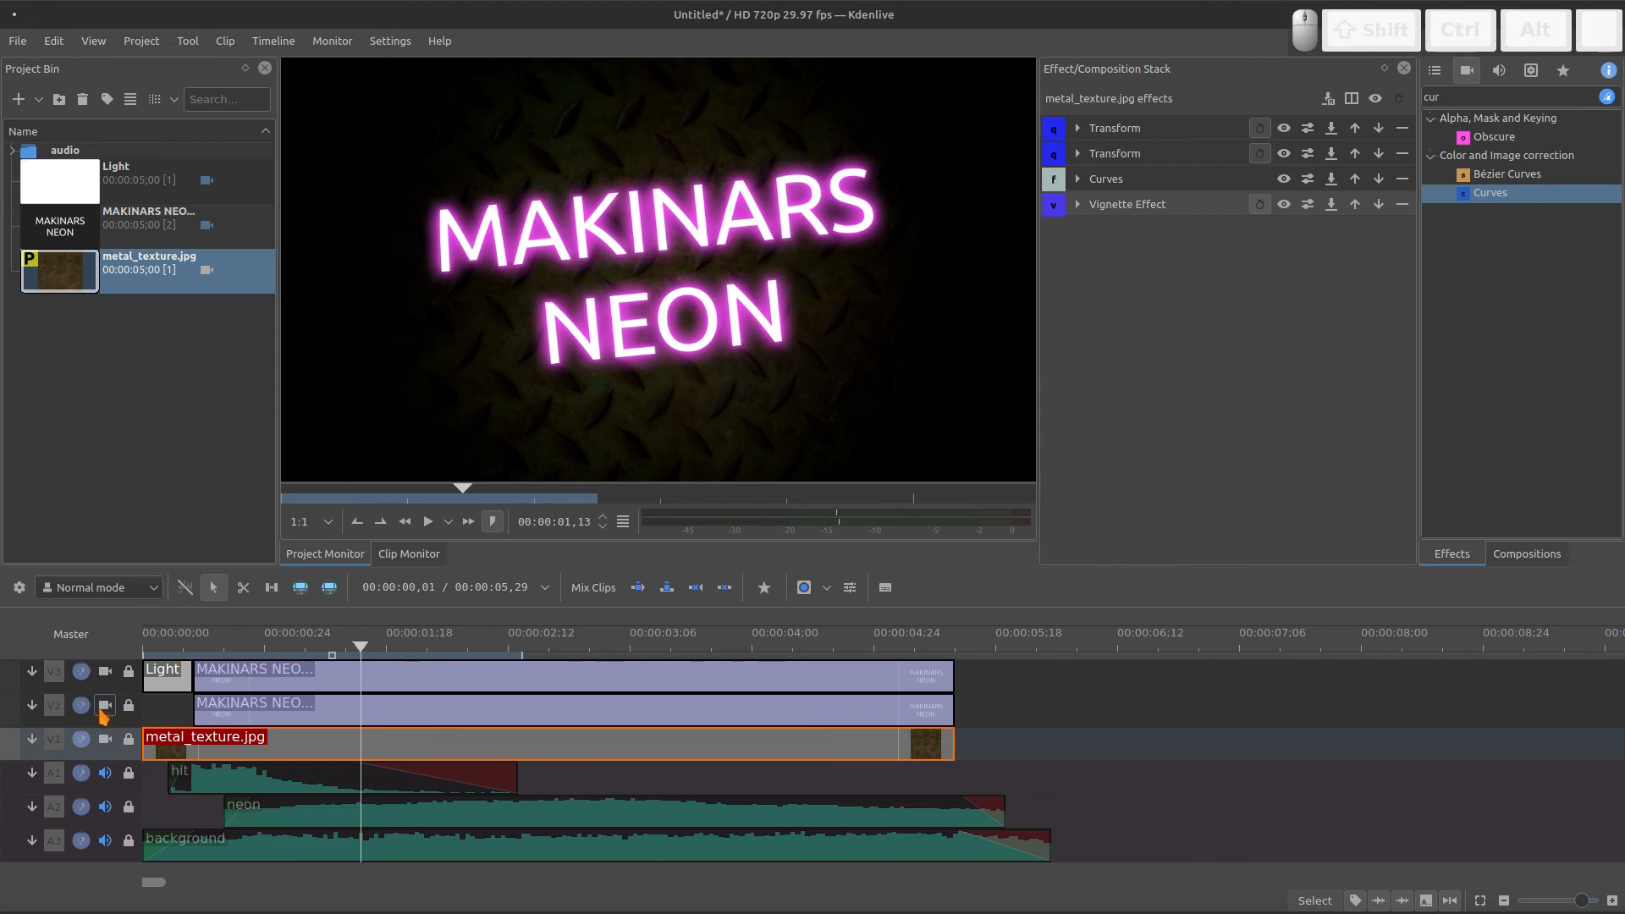
{"action": "left_click", "coordinate": [103, 709]}
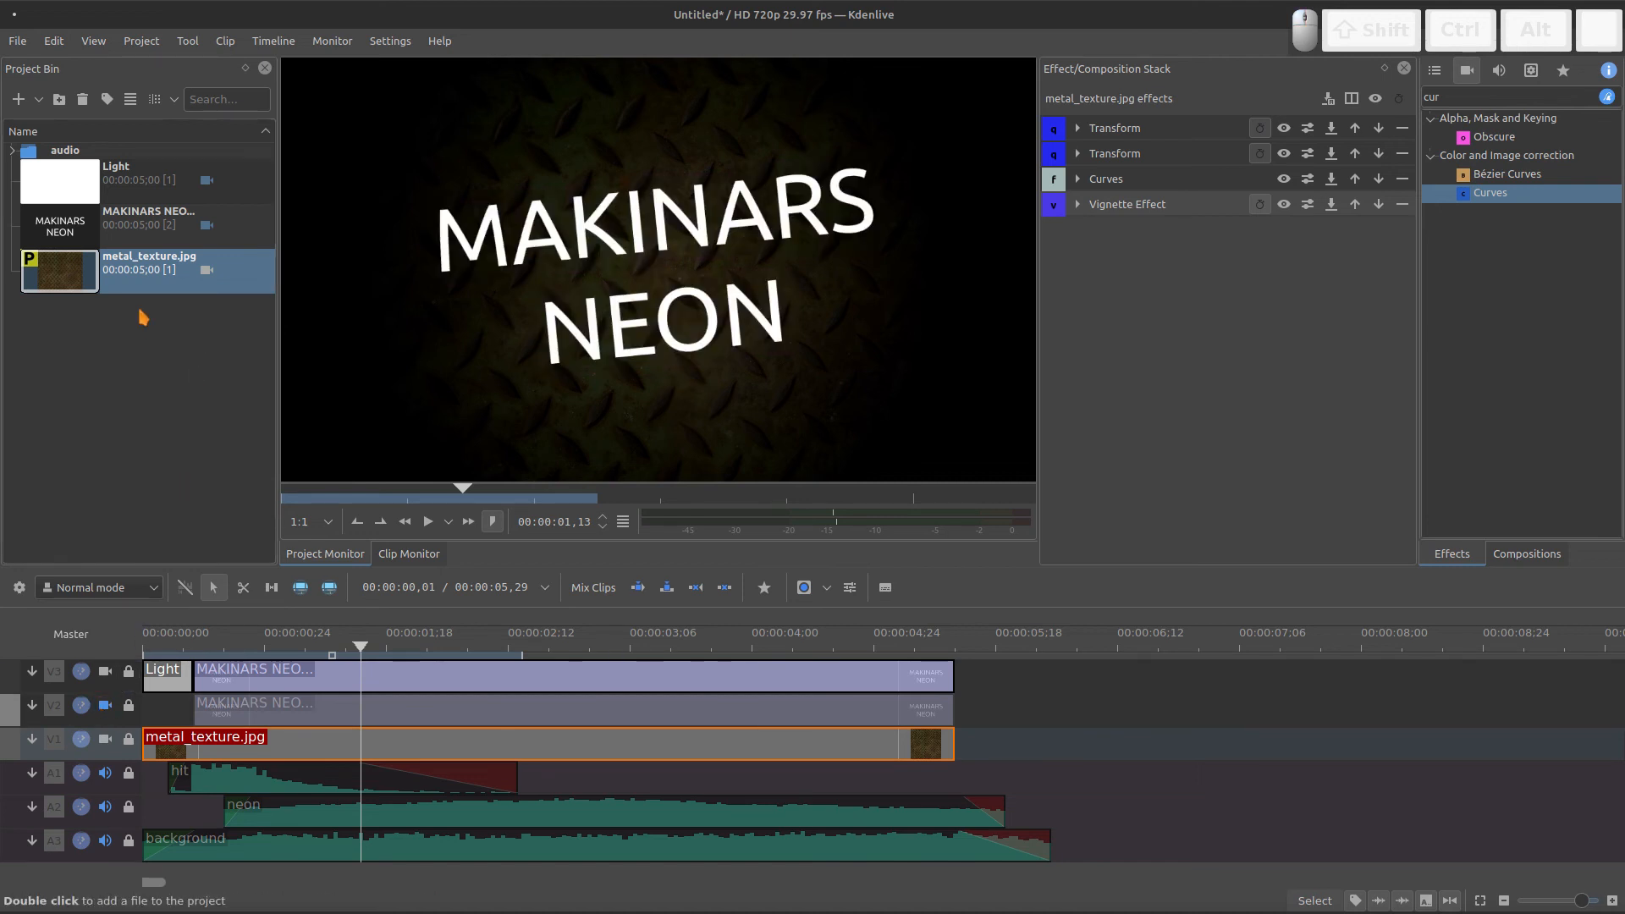
- Place the Light clip on track V1 after the texture and insert one video track above V2
{"action": "left_click_drag", "start_coordinate": [606, 392], "coordinate": [1016, 744]}
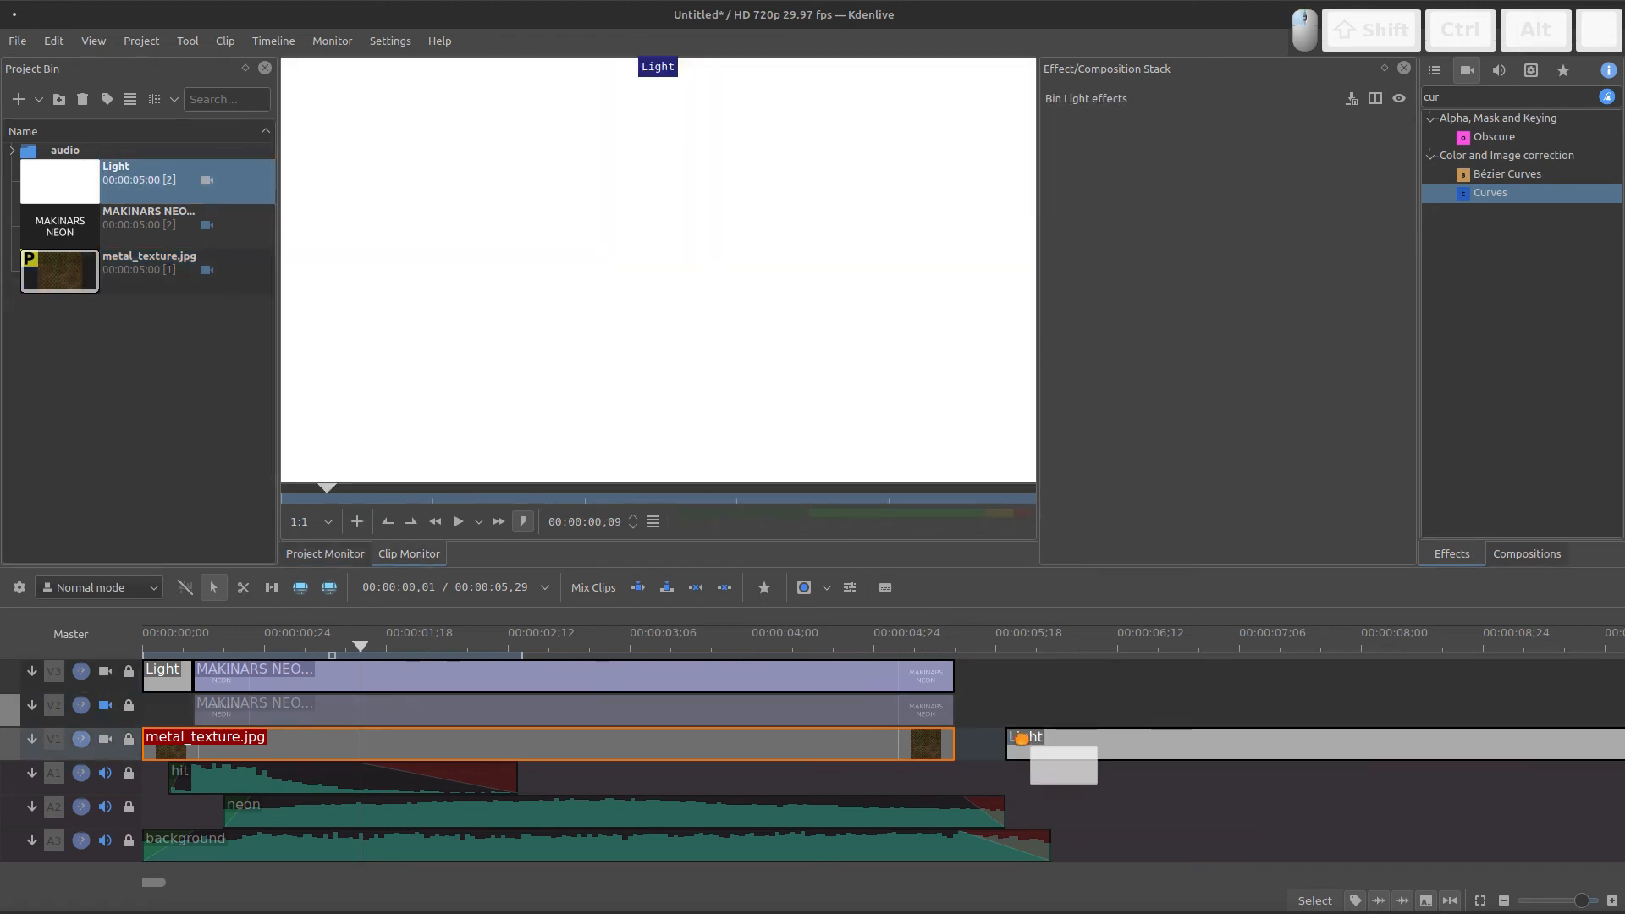
{"action": "right_click", "coordinate": [94, 716]}
{"action": "left_click", "coordinate": [106, 725]}
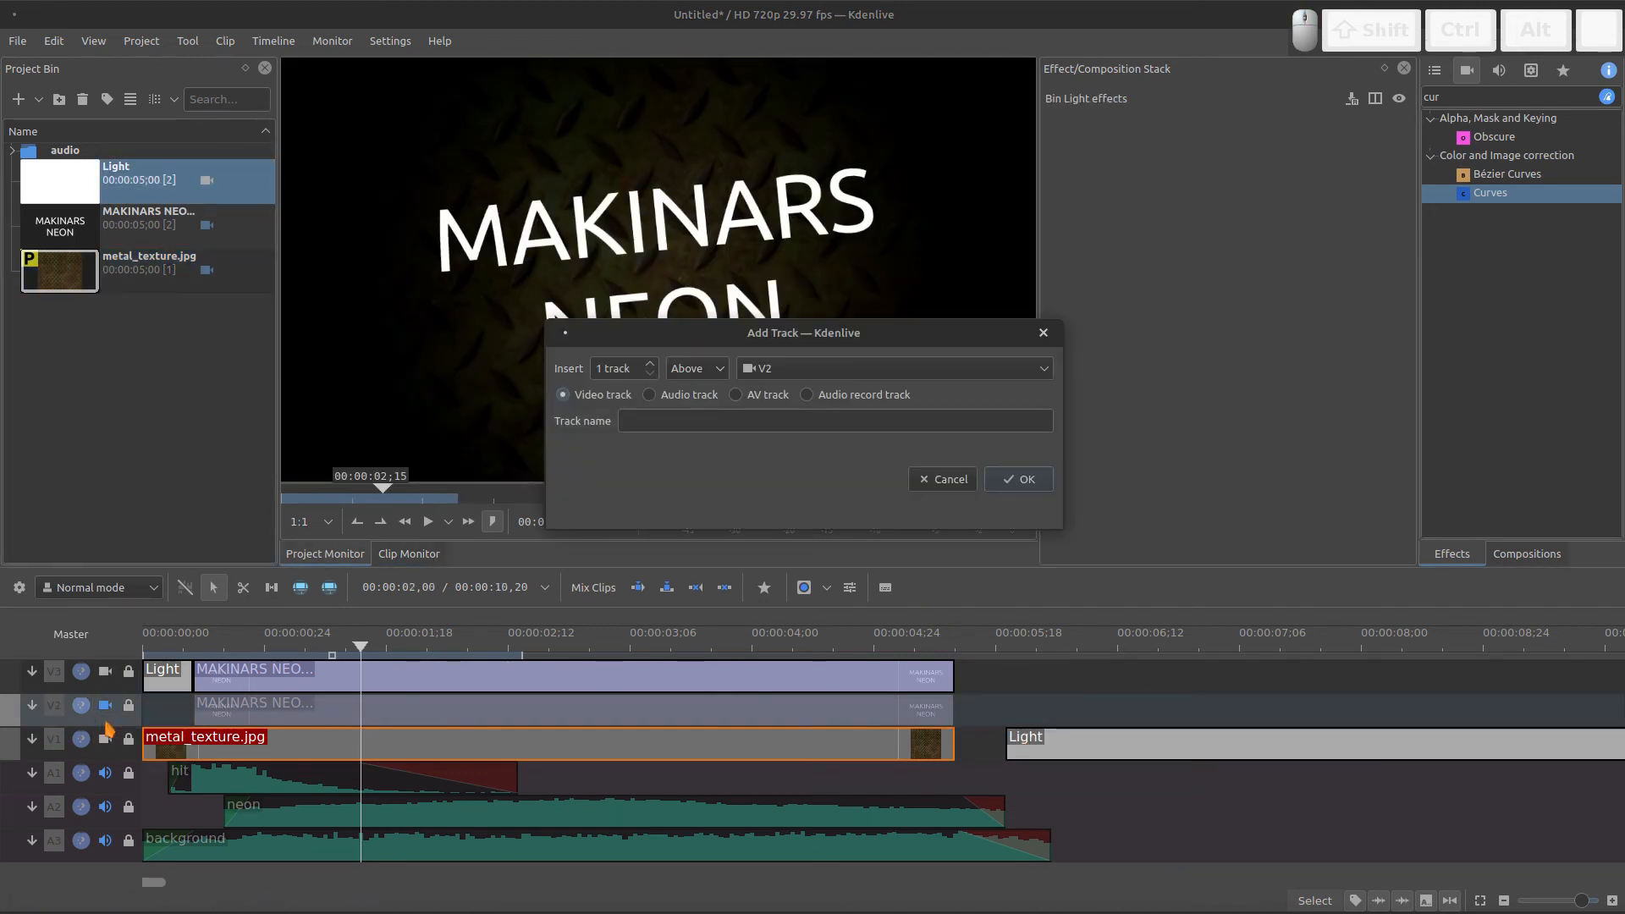
{"action": "left_click", "coordinate": [1007, 479]}
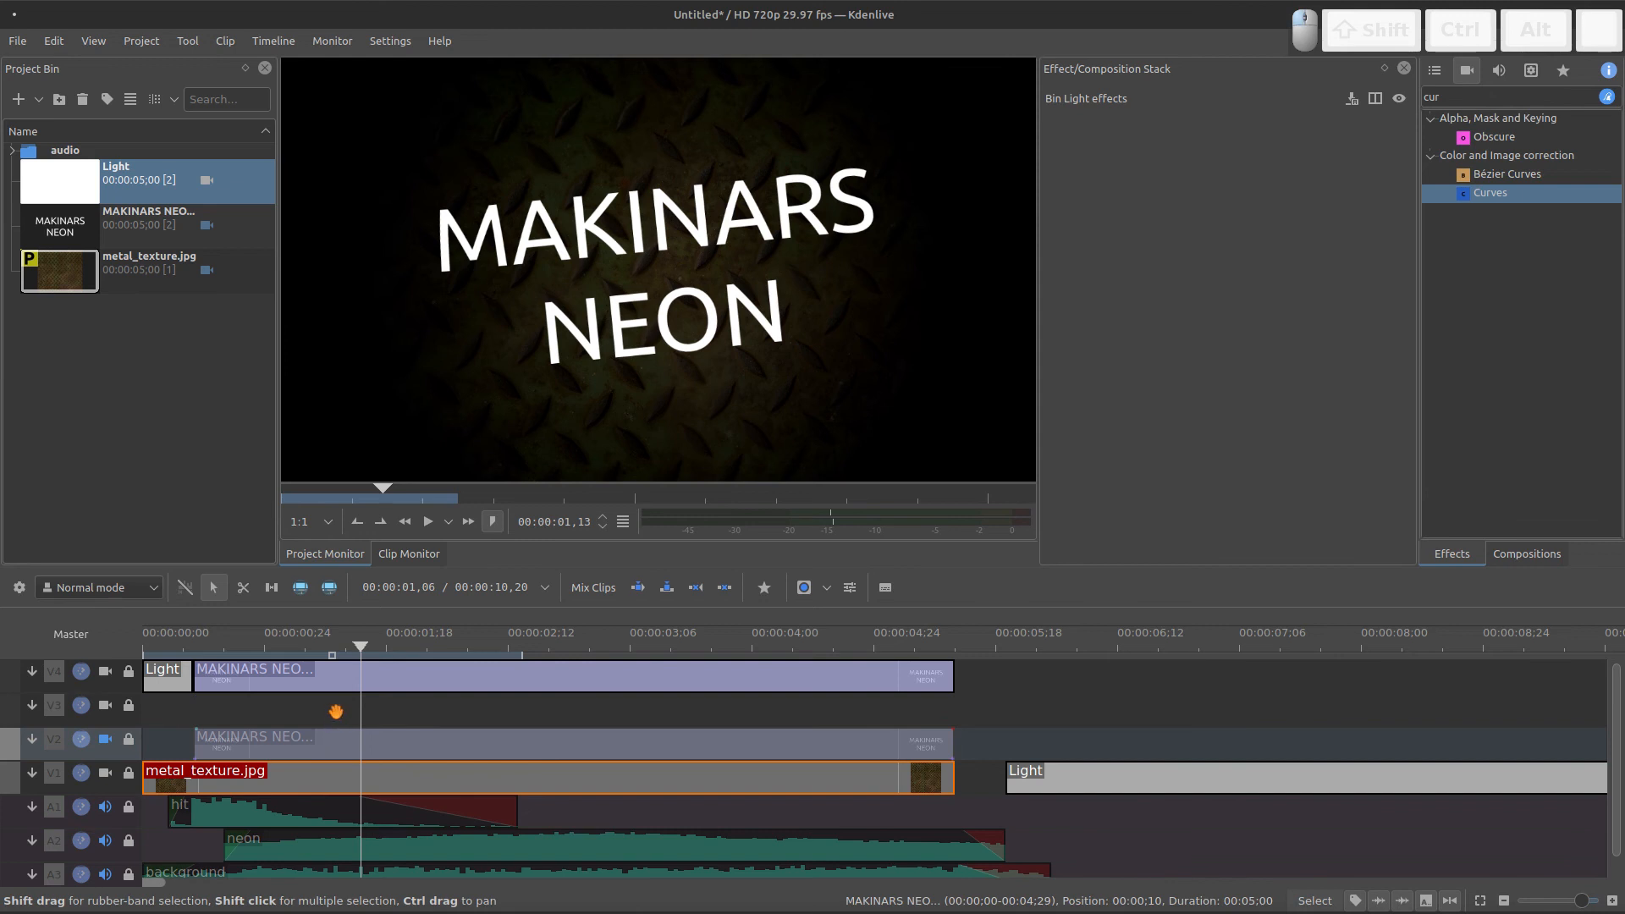
- Move the glow title up to V3 and fit the Light clip on V2 to the texture's full length
{"action": "left_click_drag", "start_coordinate": [334, 735], "coordinate": [333, 709]}
{"action": "left_click_drag", "start_coordinate": [1075, 794], "coordinate": [207, 775]}
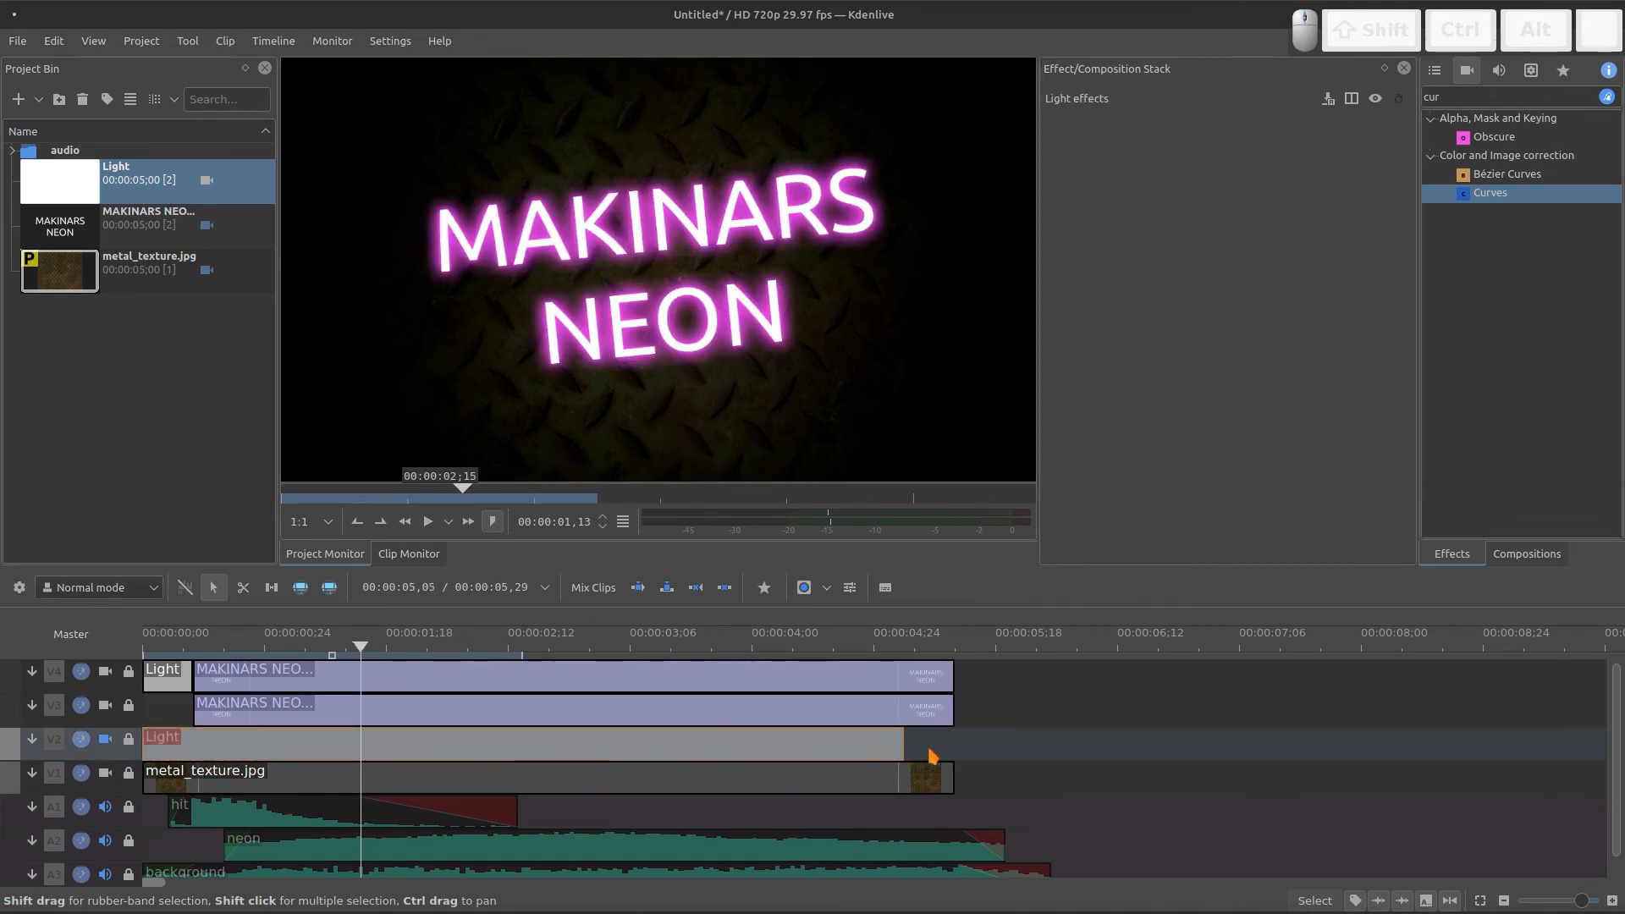
{"action": "left_click_drag", "start_coordinate": [913, 756], "coordinate": [955, 749]}
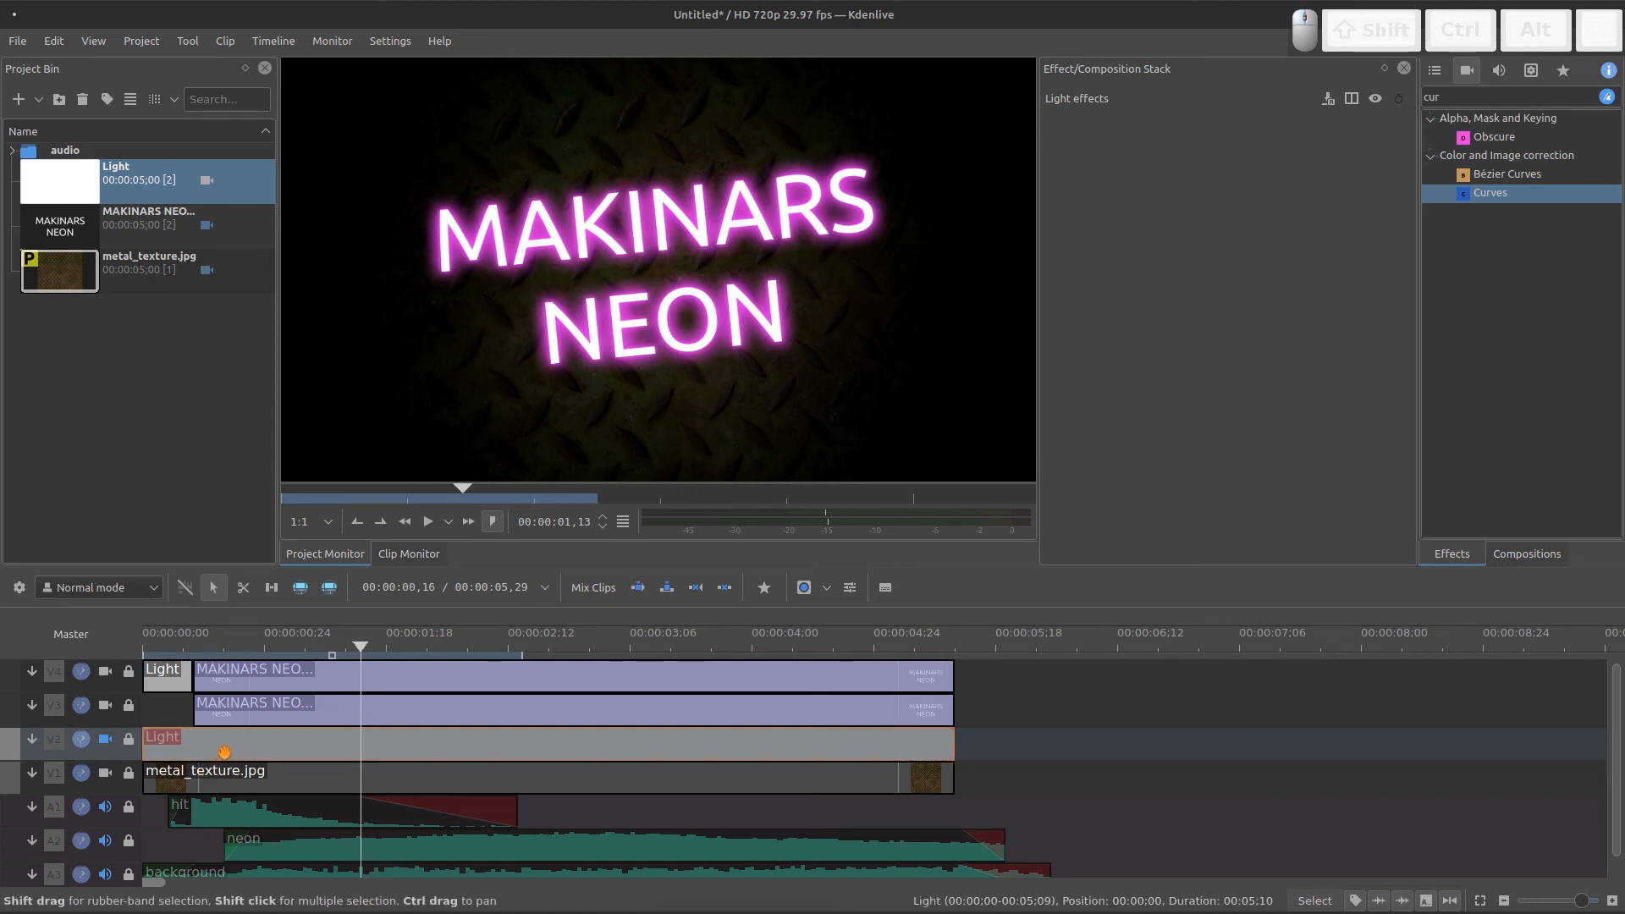
- Apply the Cairogradient effect to the V2 Light clip and set its Start Opacity and End Opacity to 1,000
{"action": "double_click", "coordinate": [1528, 102]}
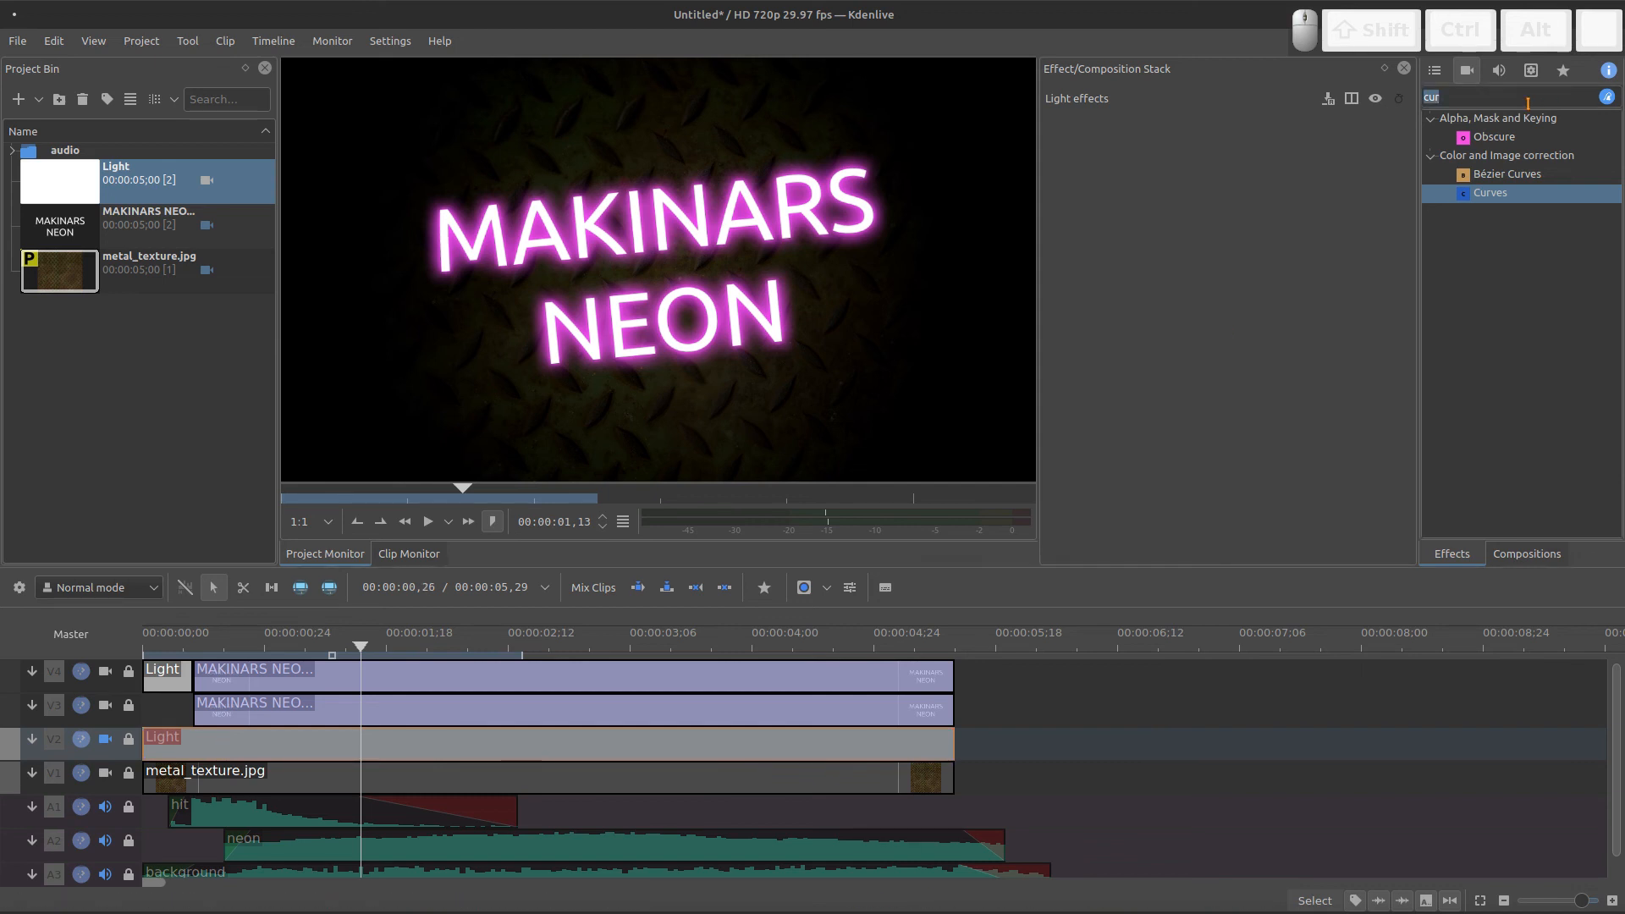
{"action": "type", "text": "cairo"}
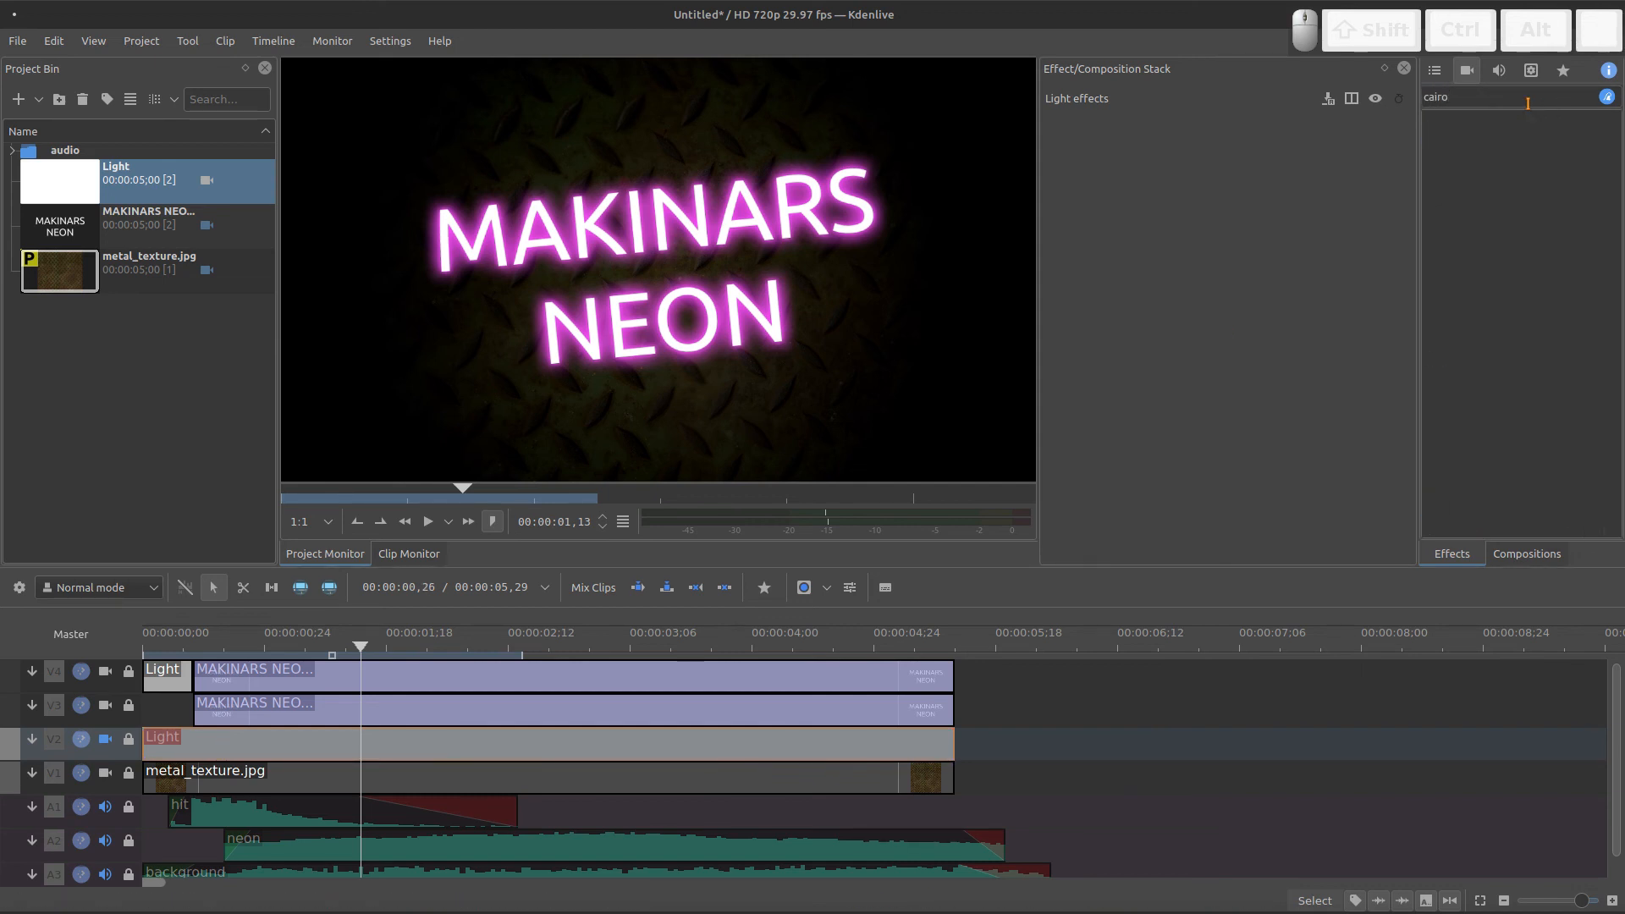
{"action": "left_click_drag", "start_coordinate": [1500, 139], "coordinate": [1286, 267]}
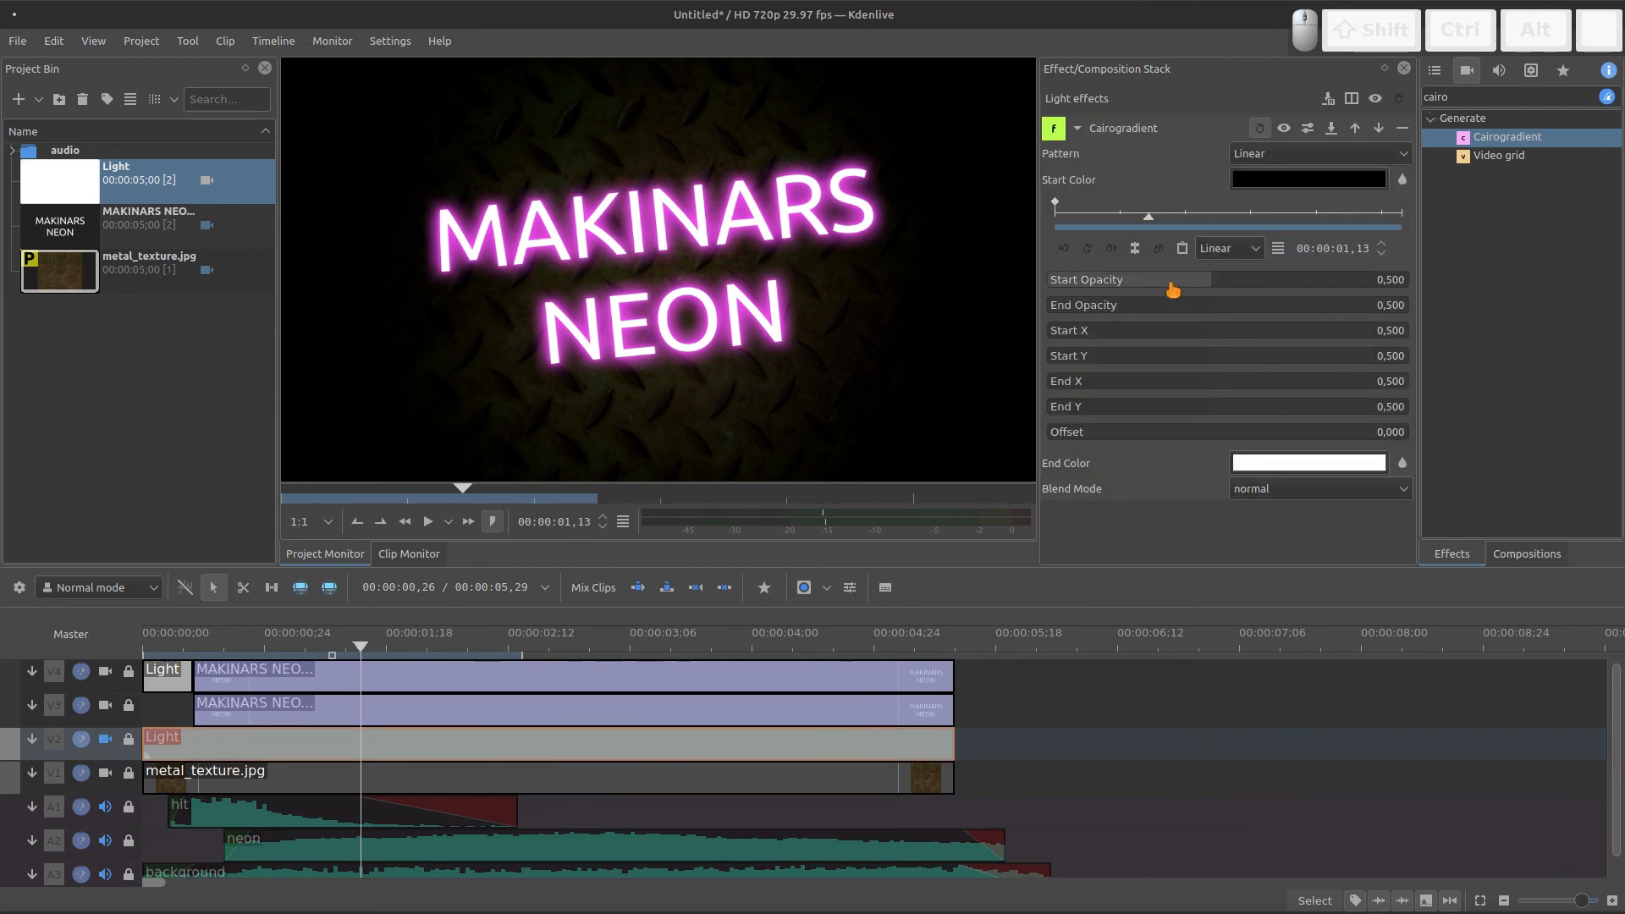
{"action": "left_click_drag", "start_coordinate": [1204, 285], "coordinate": [1450, 285]}
{"action": "left_click_drag", "start_coordinate": [1236, 311], "coordinate": [1429, 319]}
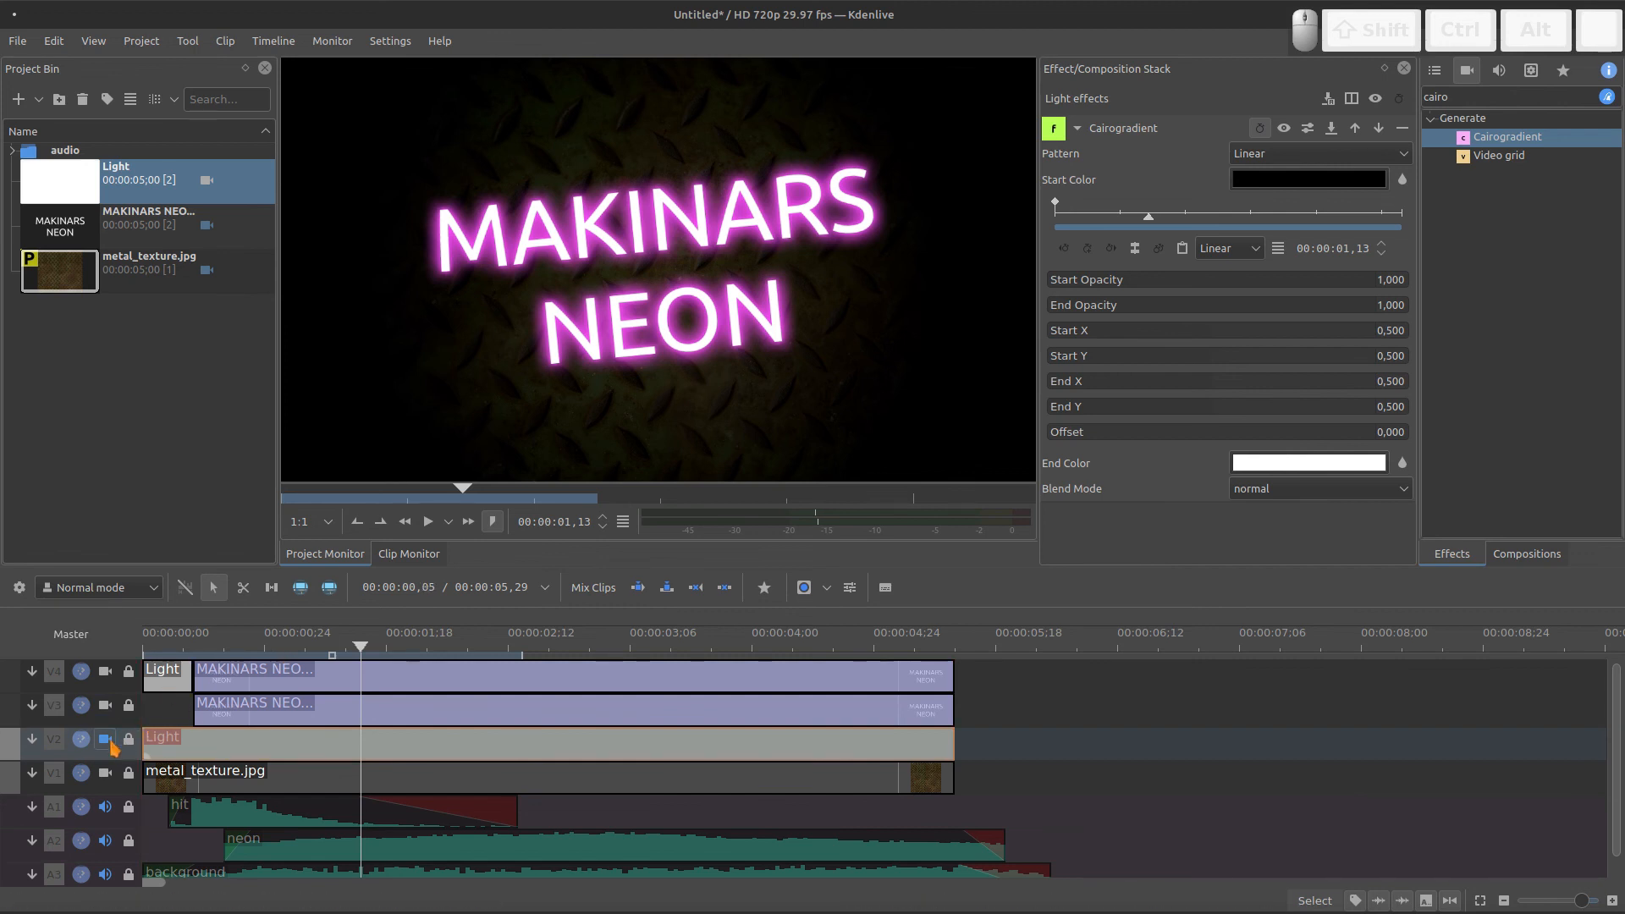
- Show track V2 and hide tracks V3 and V4 to isolate the Light clip's gradient
{"action": "left_click", "coordinate": [105, 740]}
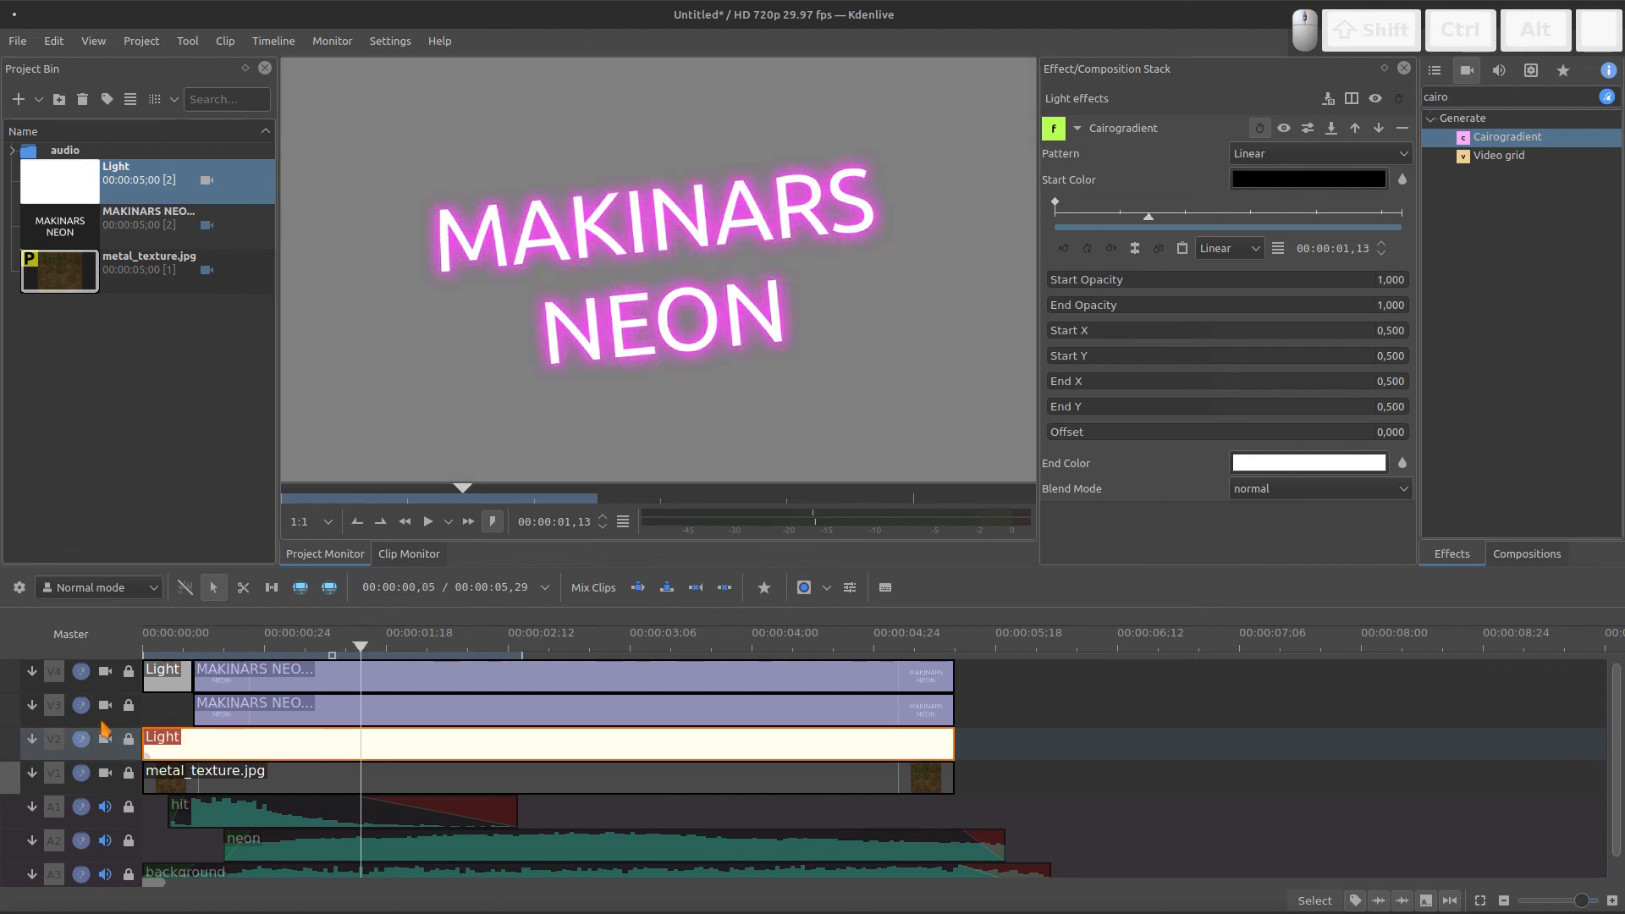
{"action": "left_click", "coordinate": [104, 705]}
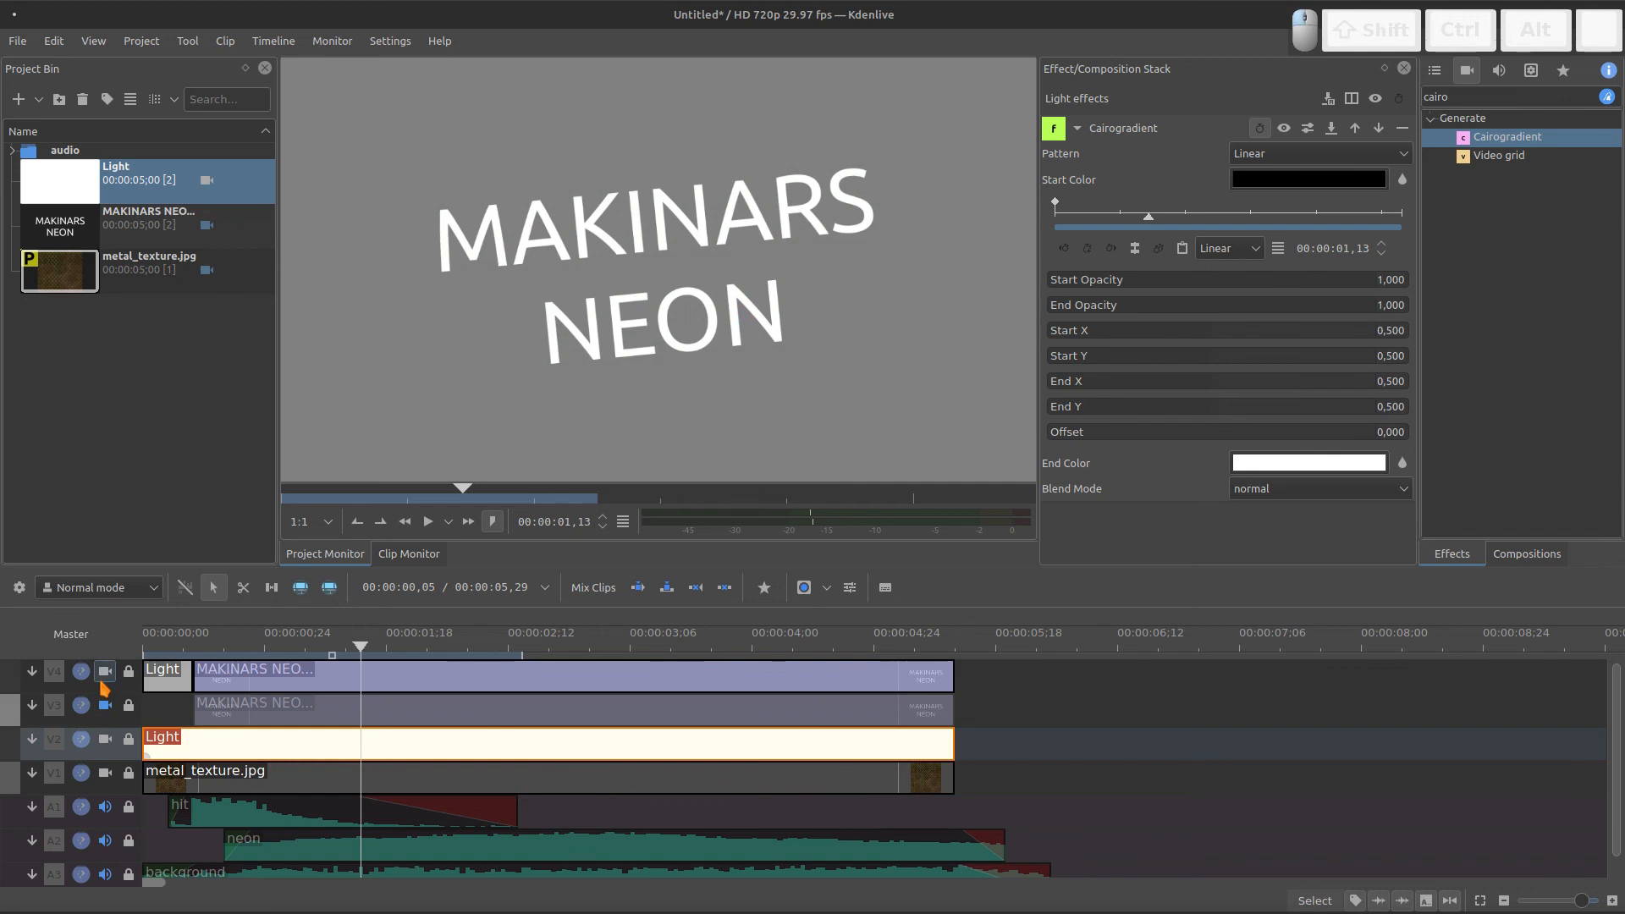
{"action": "left_click", "coordinate": [105, 671]}
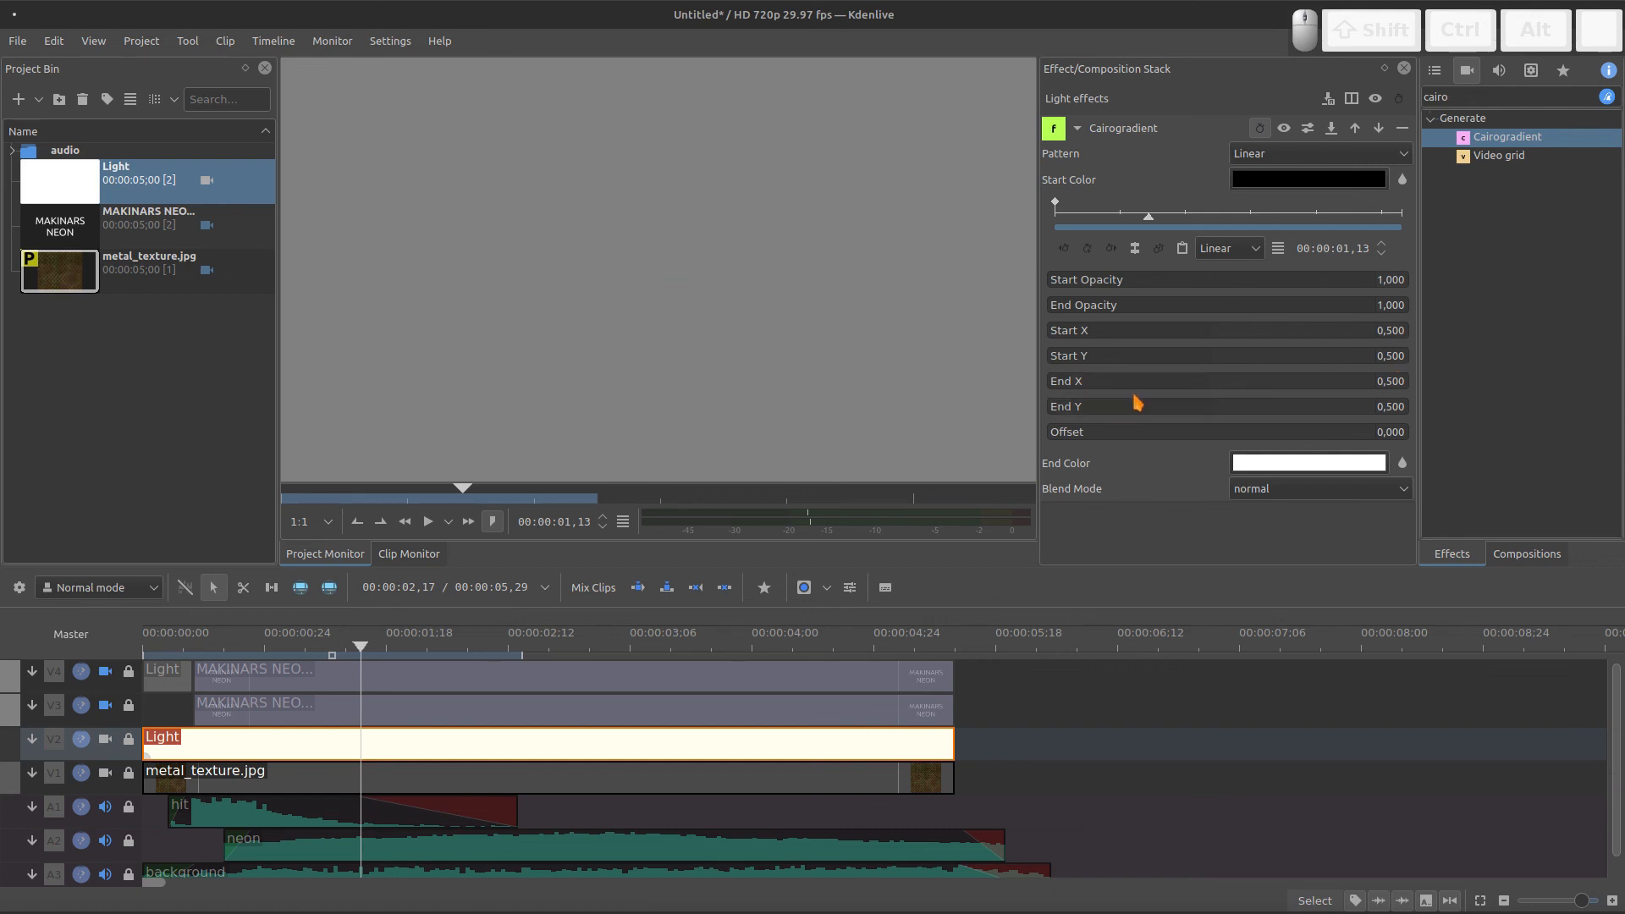
- Set the gradient's End X to 0,111 and End Y to 1,000, and change its pattern to Radial
{"action": "left_click_drag", "start_coordinate": [1154, 383], "coordinate": [1422, 424]}
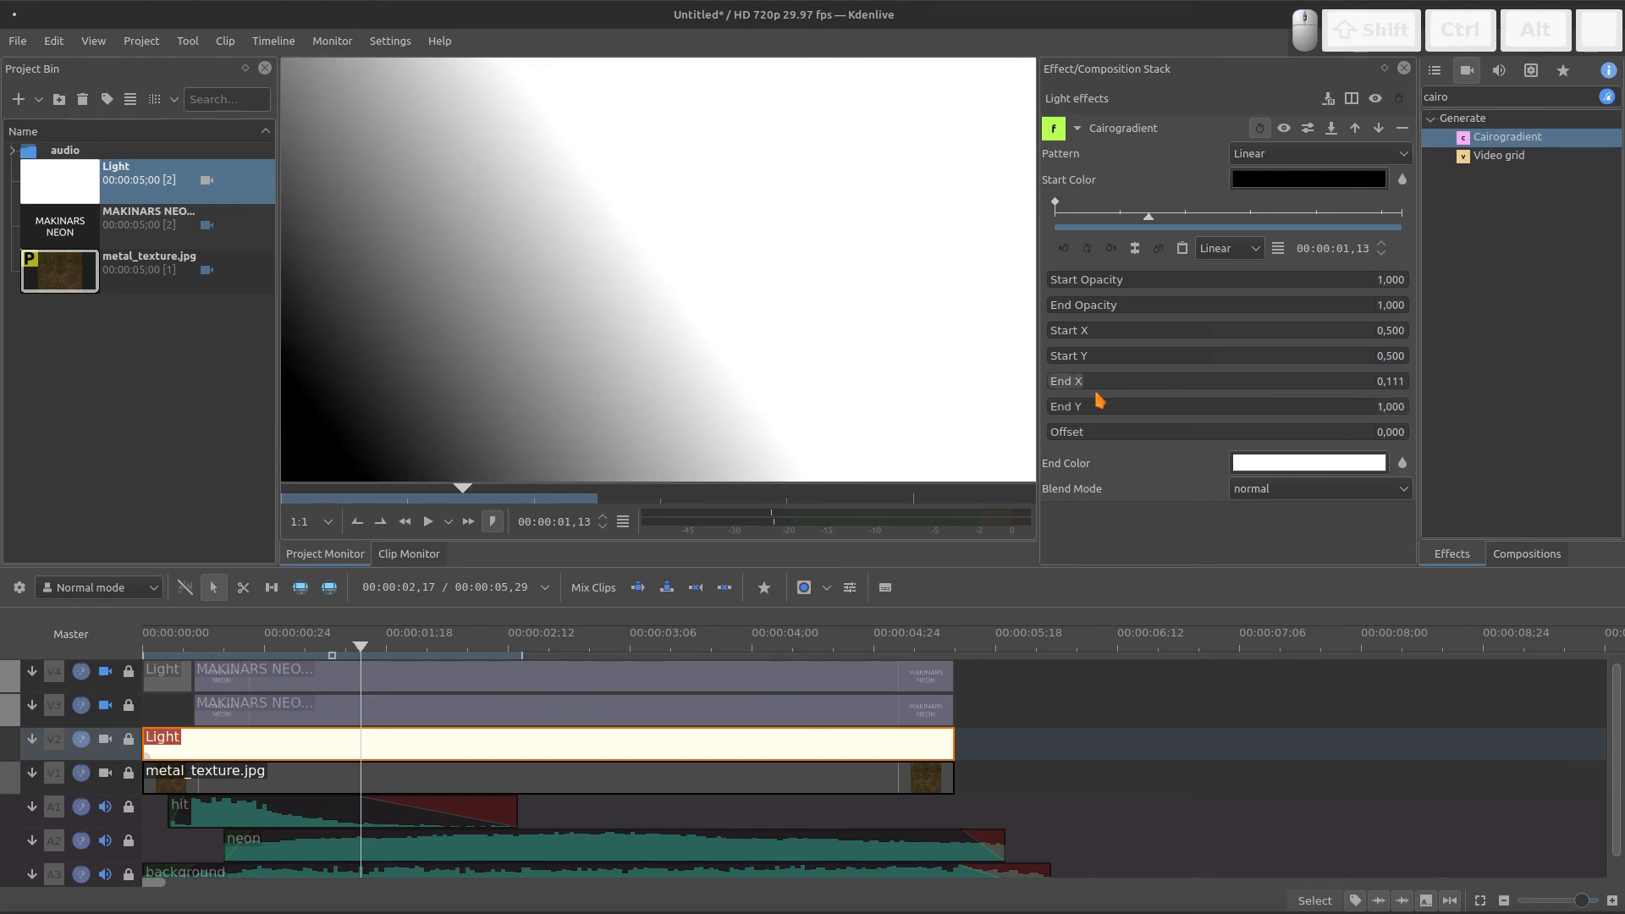
{"action": "left_click", "coordinate": [1276, 156]}
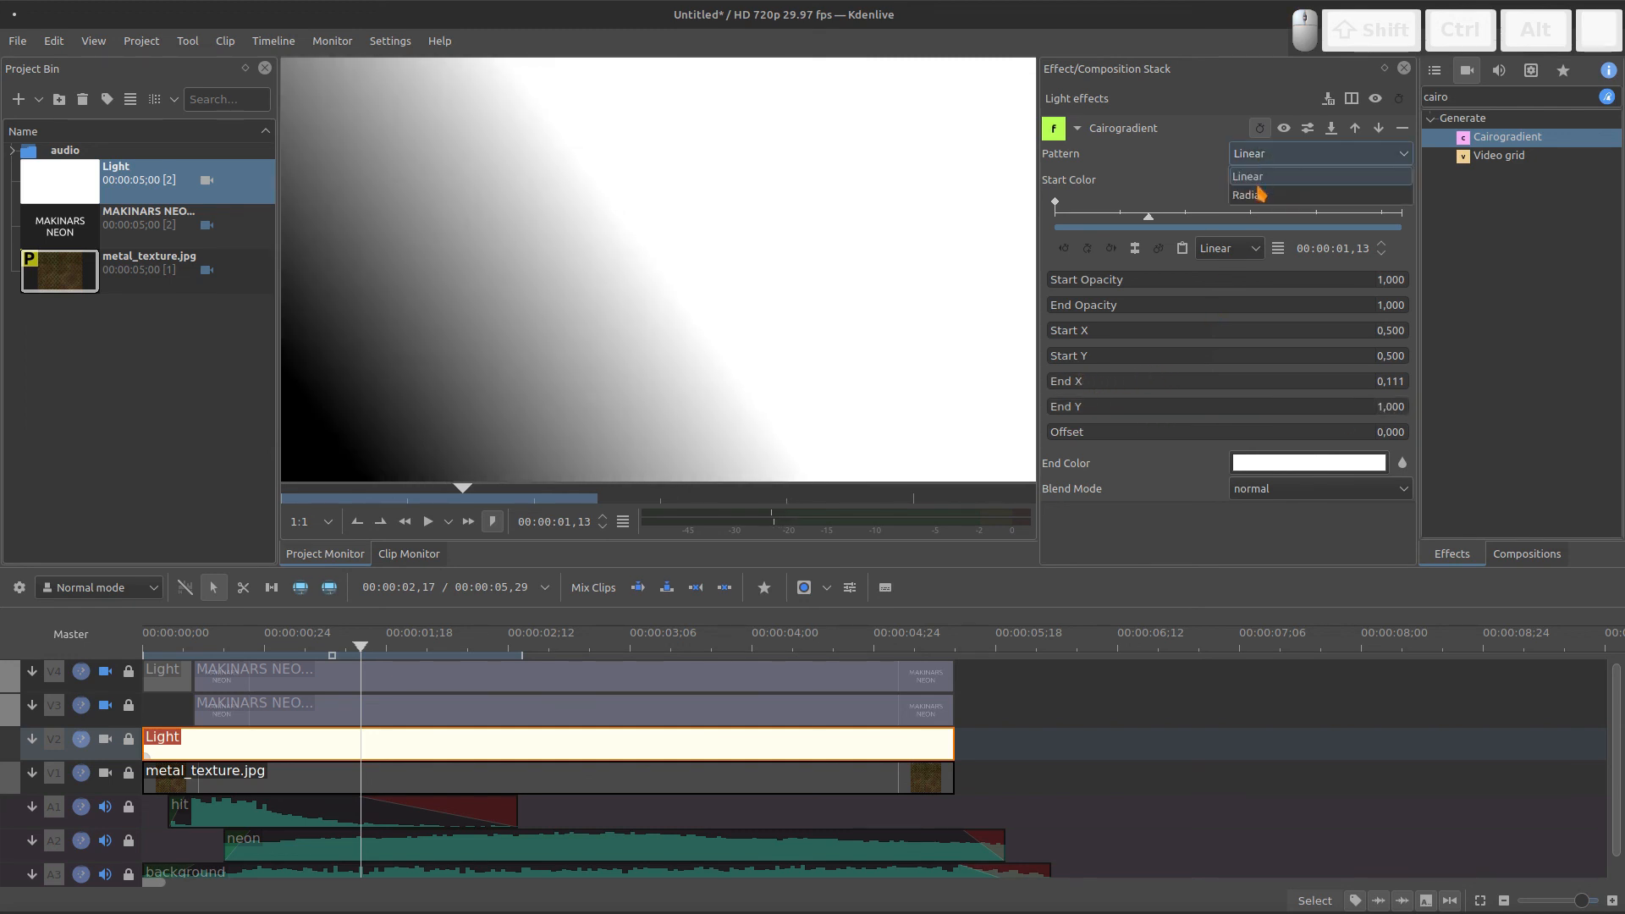
{"action": "left_click", "coordinate": [1260, 193]}
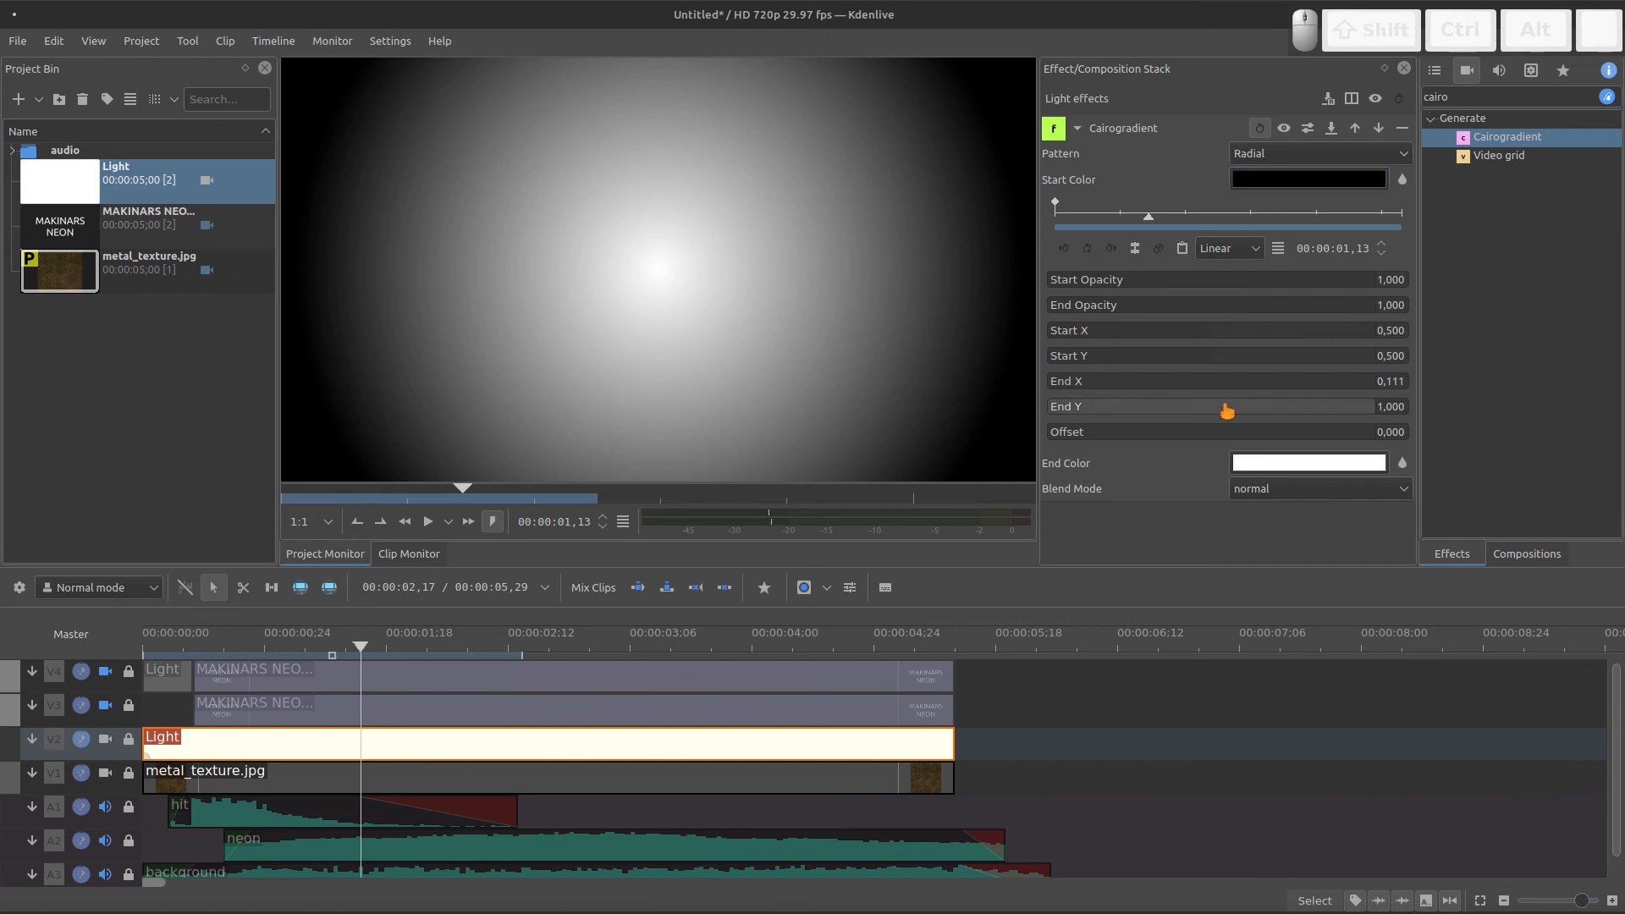
- Set the V2 Light clip's Cairogradient End X to 0,219 and Offset to 0,389
{"action": "left_click_drag", "start_coordinate": [1106, 389], "coordinate": [1122, 390]}
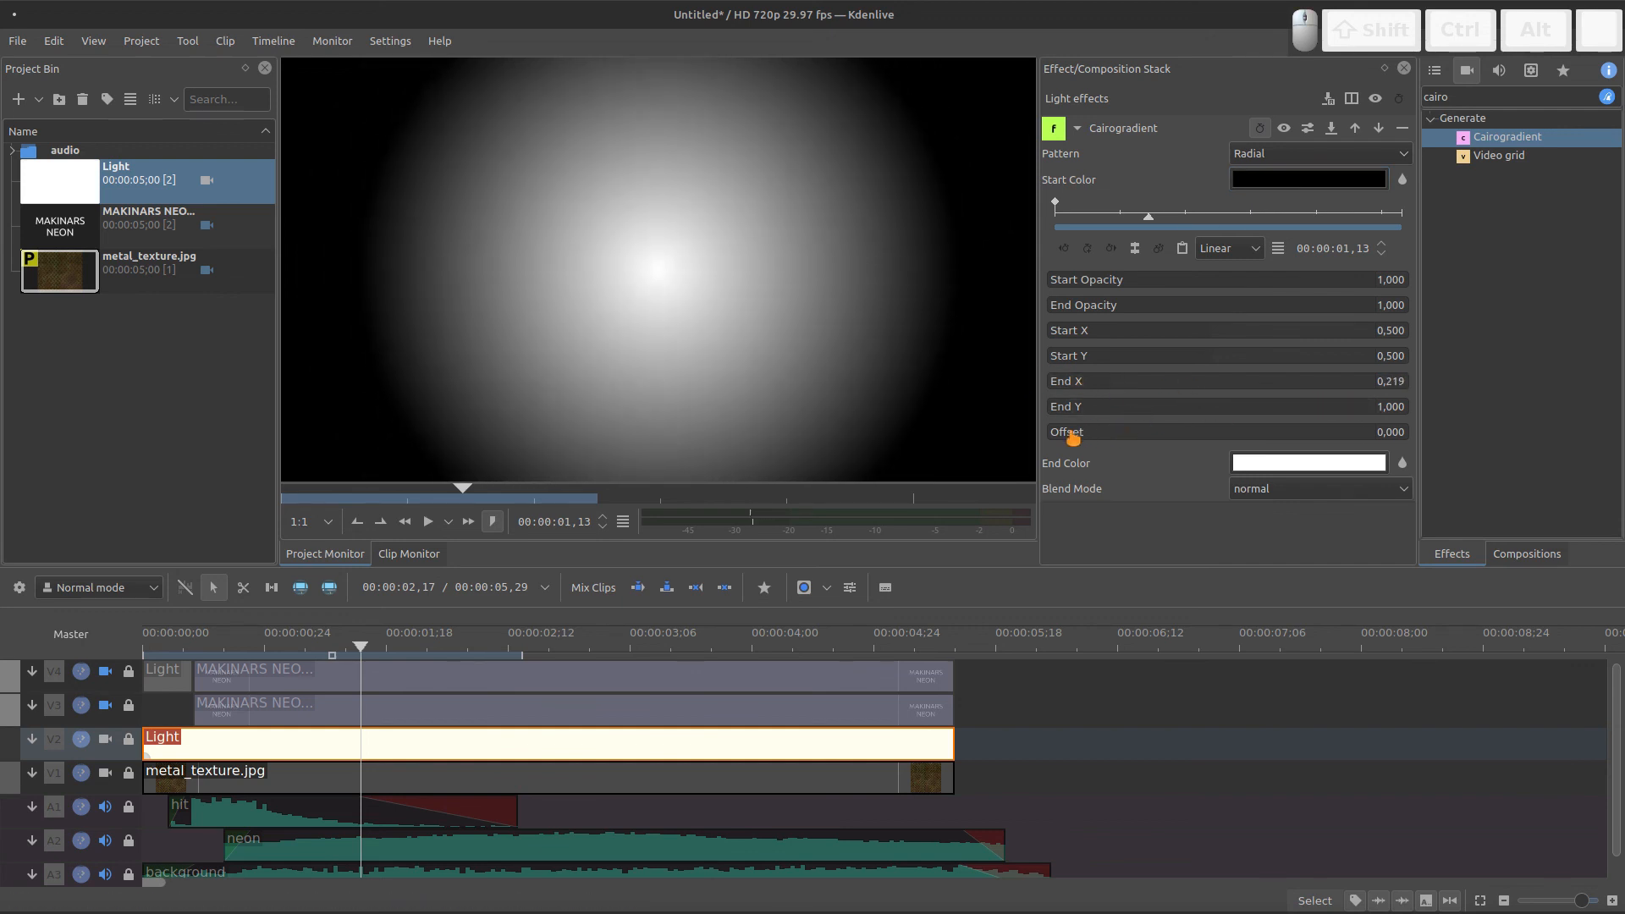
{"action": "left_click_drag", "start_coordinate": [1081, 438], "coordinate": [1176, 444]}
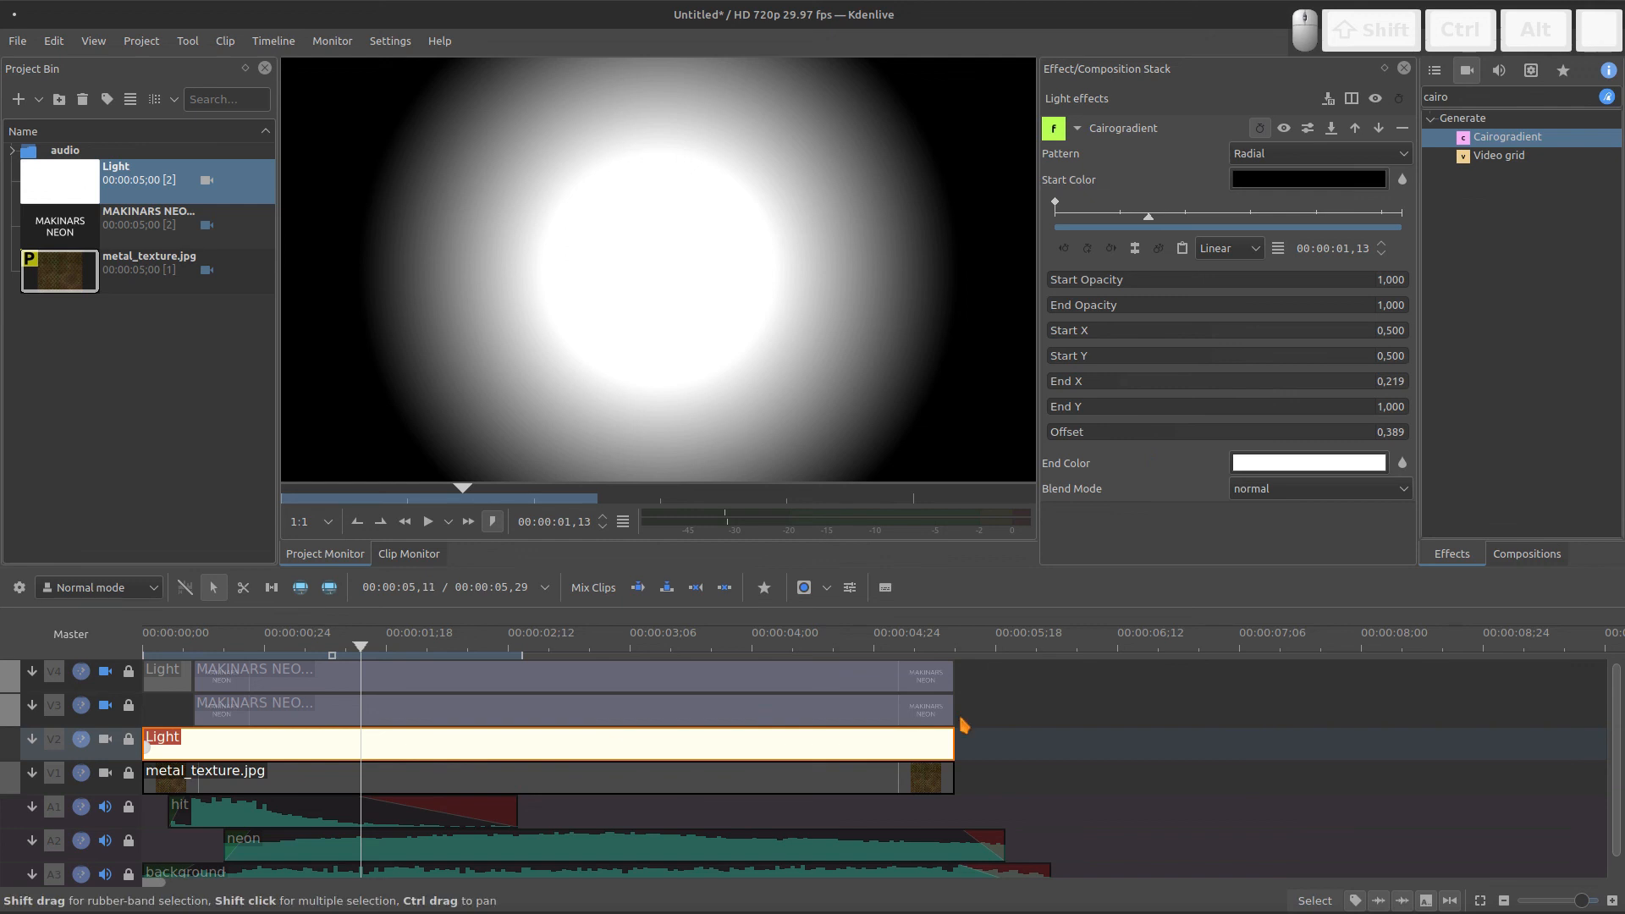
- Add a composition to the V2 Light clip, change it to Cairo Blend and set its blend mode to Overlay
{"action": "left_click", "coordinate": [949, 759]}
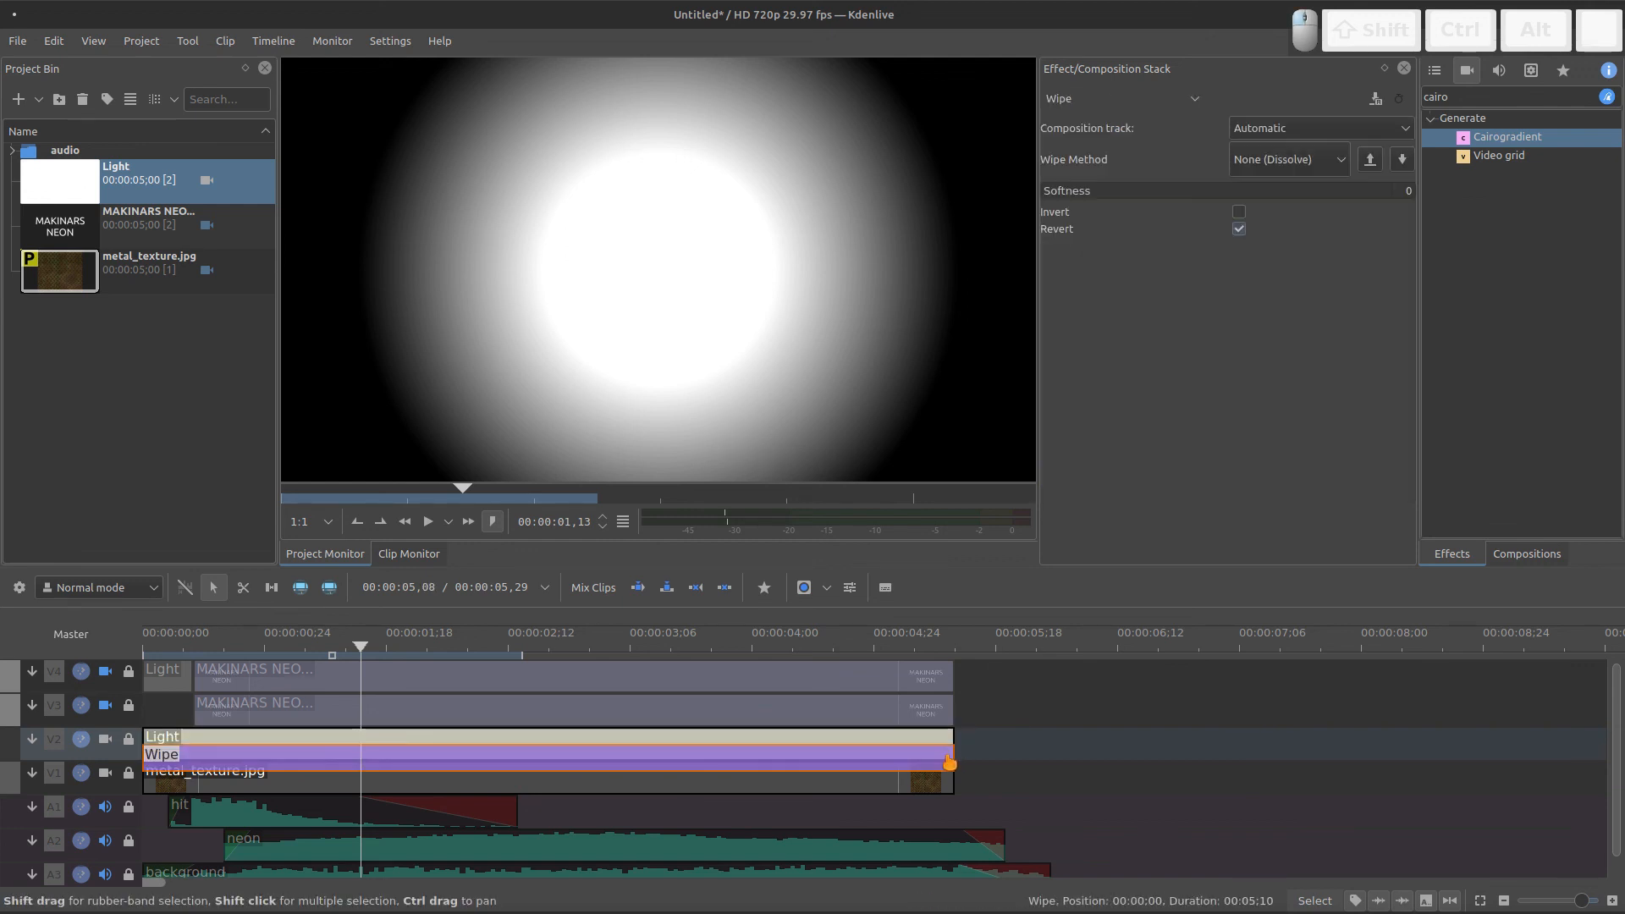
{"action": "left_click", "coordinate": [1185, 96]}
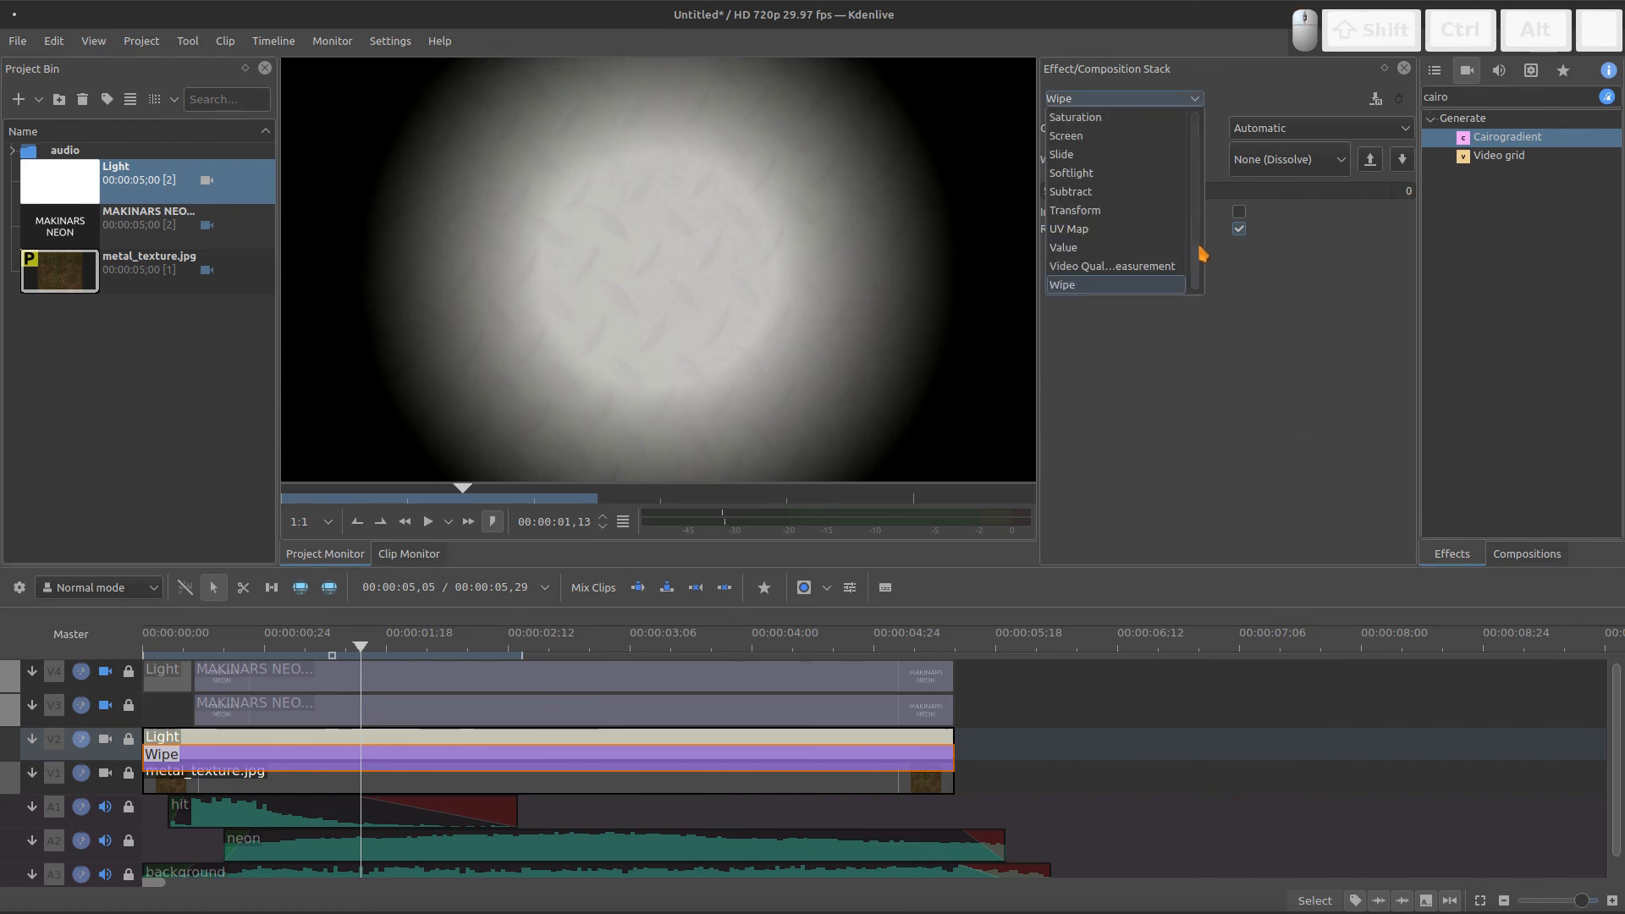
{"action": "left_click_drag", "start_coordinate": [1198, 243], "coordinate": [1226, 80]}
{"action": "left_click", "coordinate": [1099, 284]}
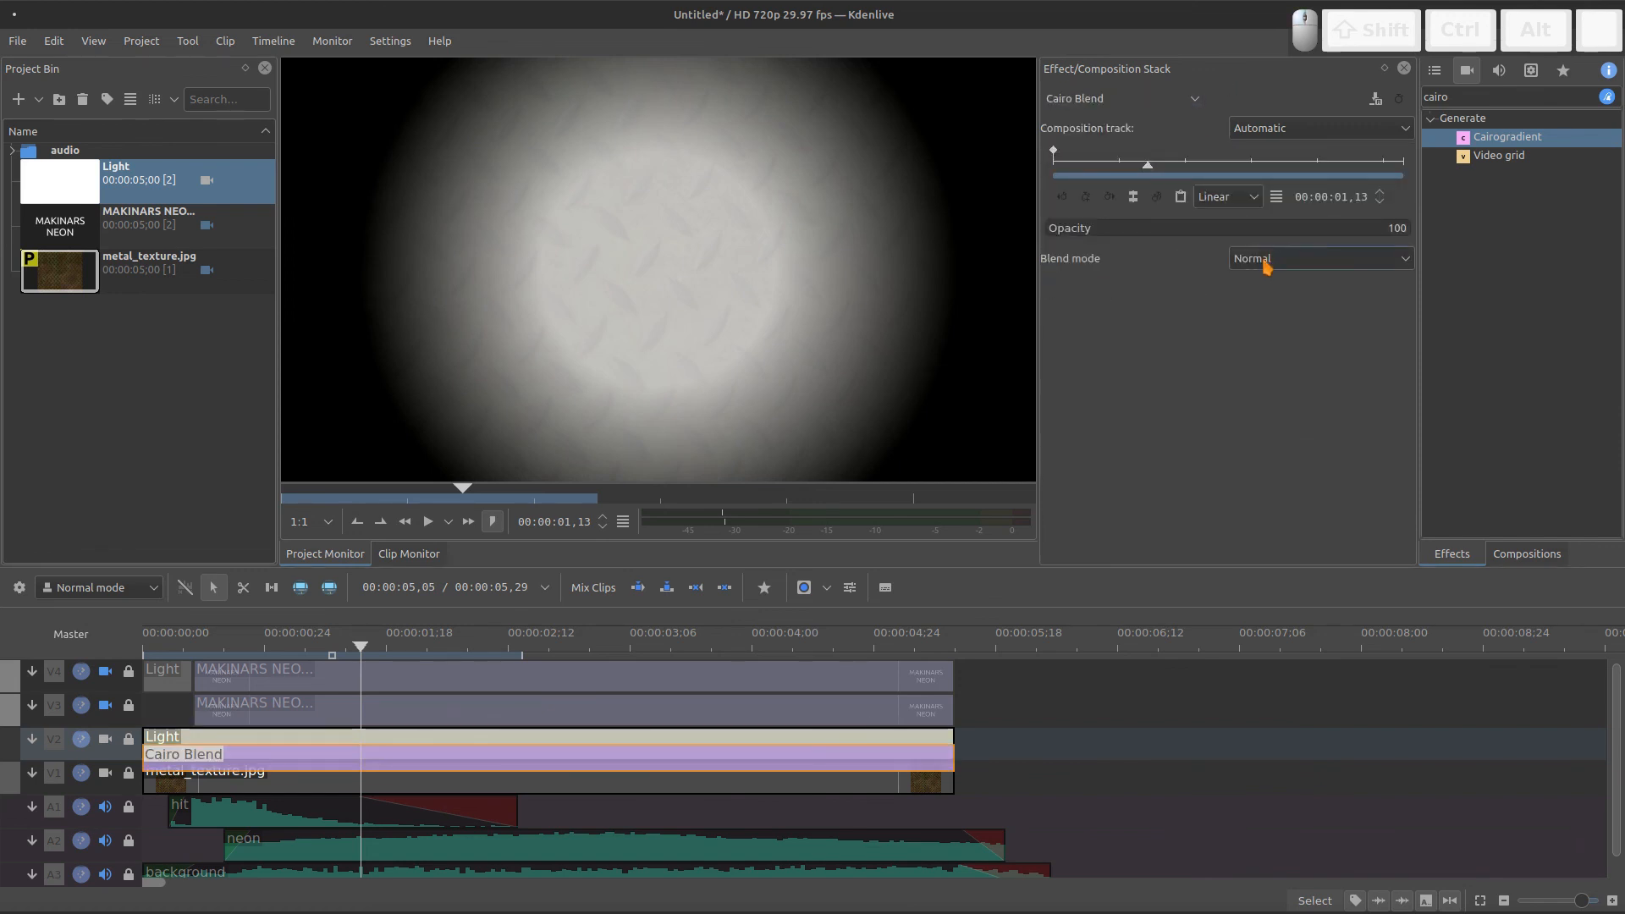
{"action": "left_click", "coordinate": [1267, 262]}
{"action": "left_click", "coordinate": [1283, 378]}
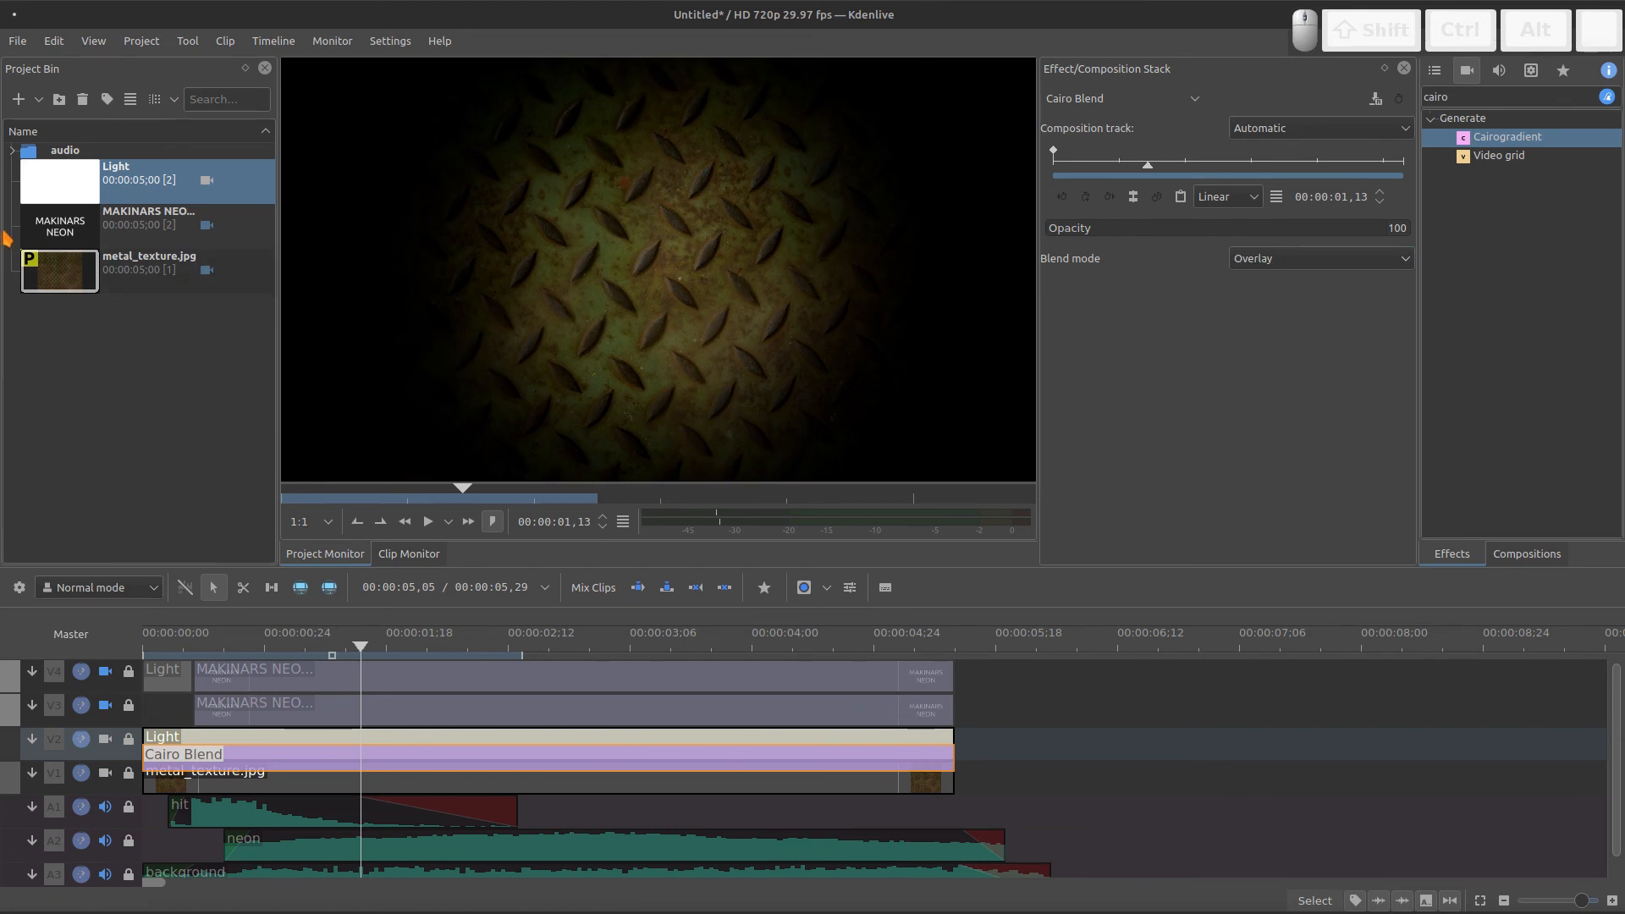
- Show tracks V3 and V4 again and insert a new video track above V4
{"action": "left_click", "coordinate": [105, 705]}
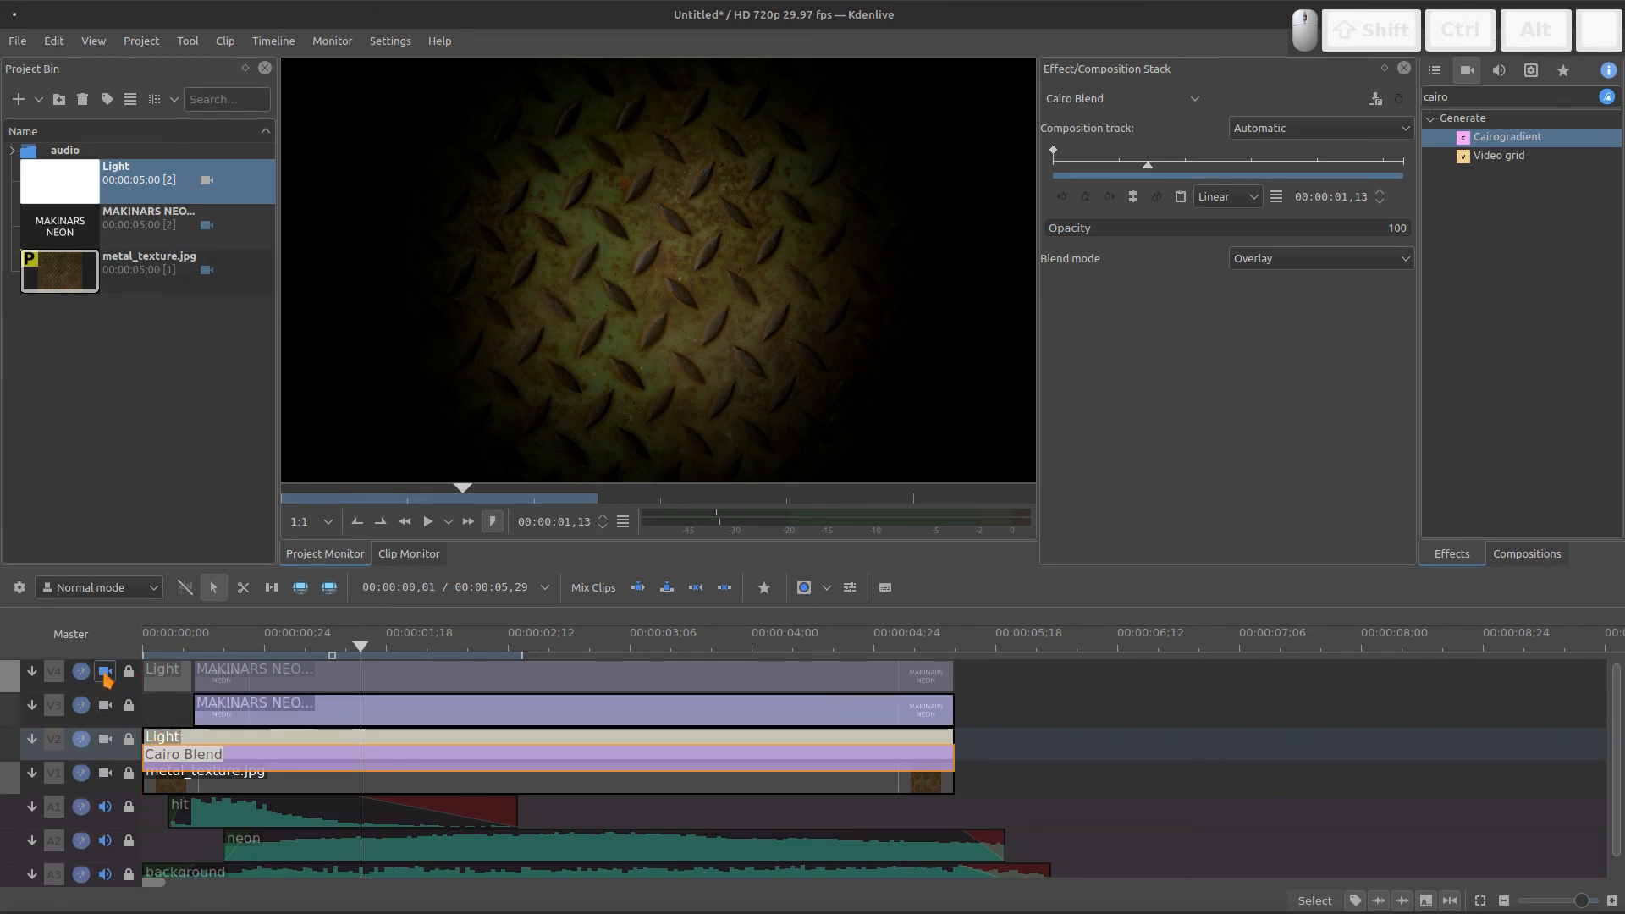
{"action": "left_click", "coordinate": [105, 671]}
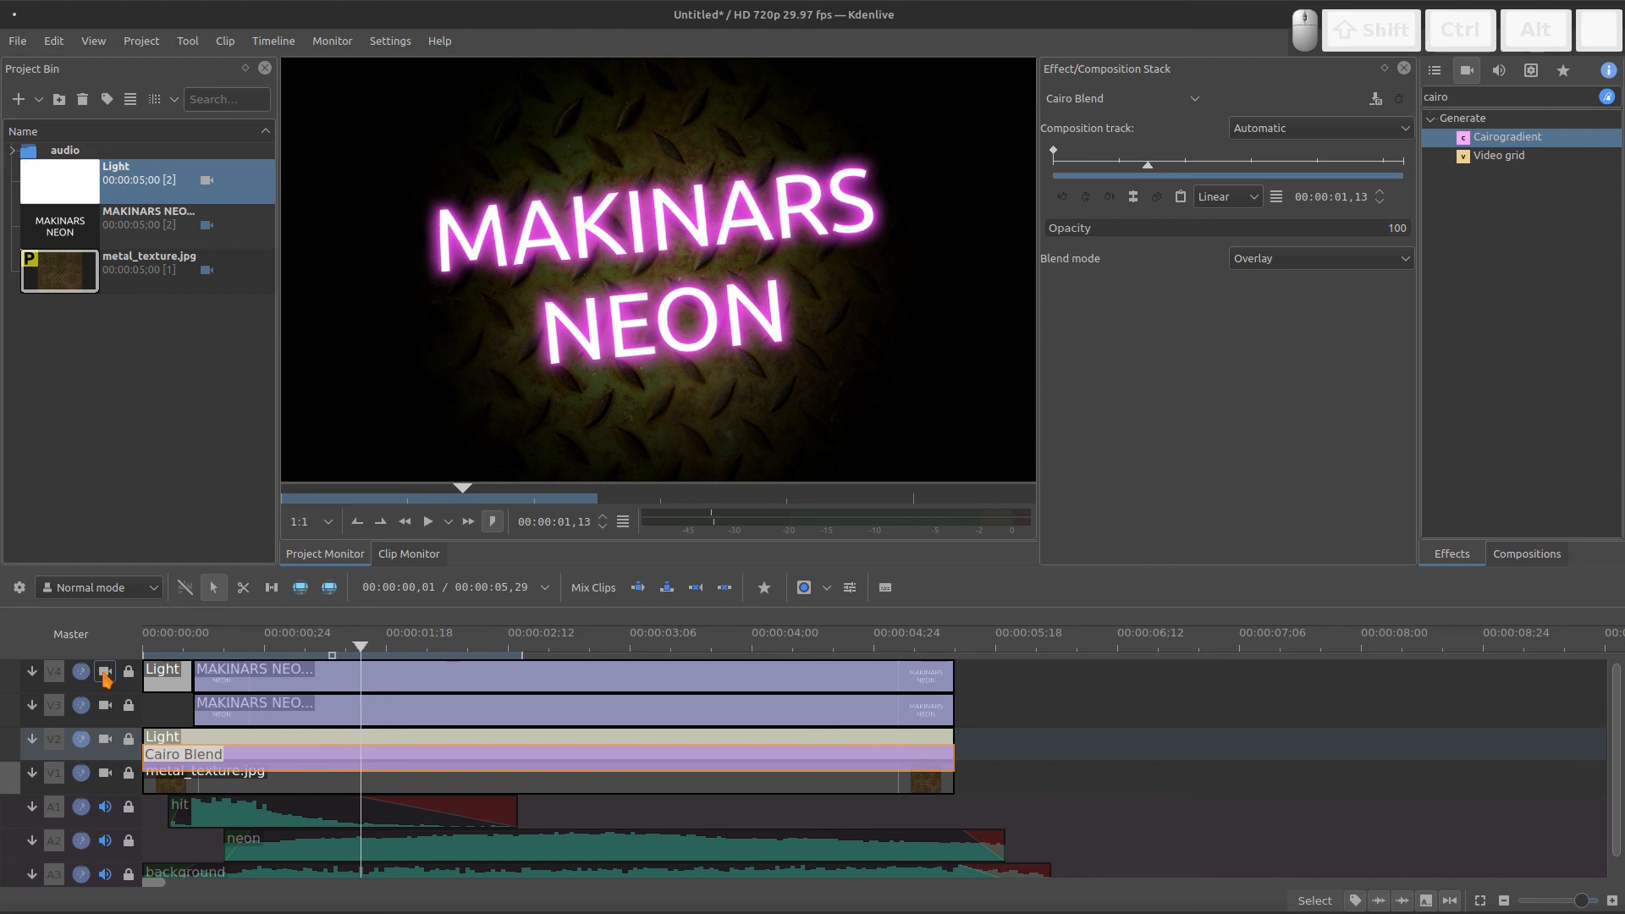
{"action": "right_click", "coordinate": [110, 677]}
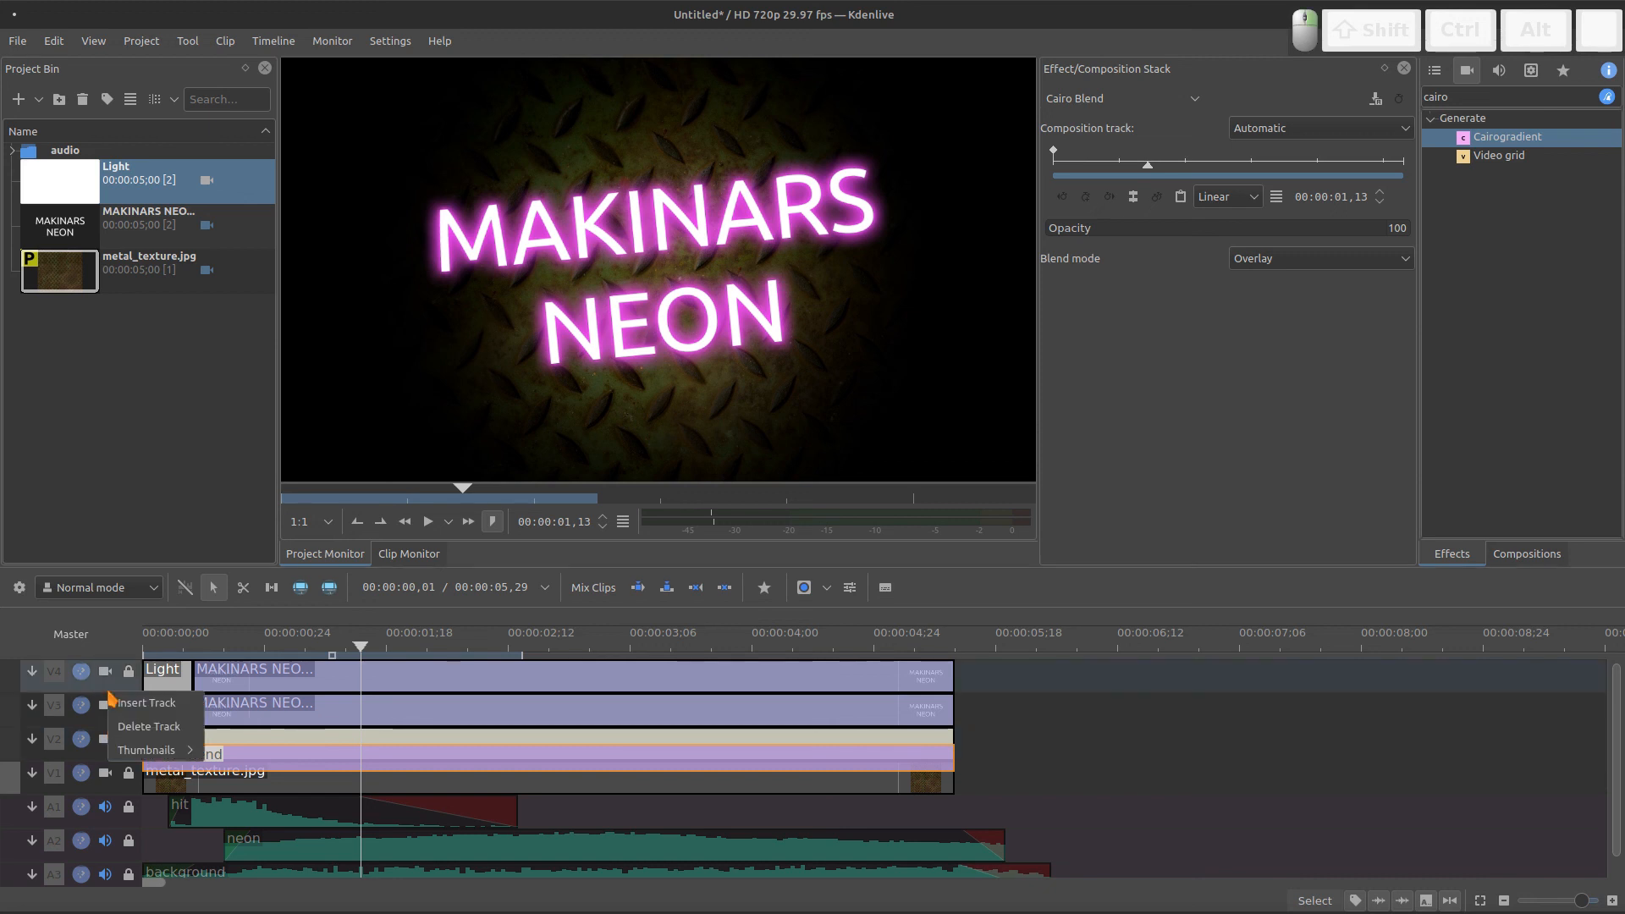
{"action": "left_click", "coordinate": [140, 690]}
{"action": "left_click", "coordinate": [1019, 479]}
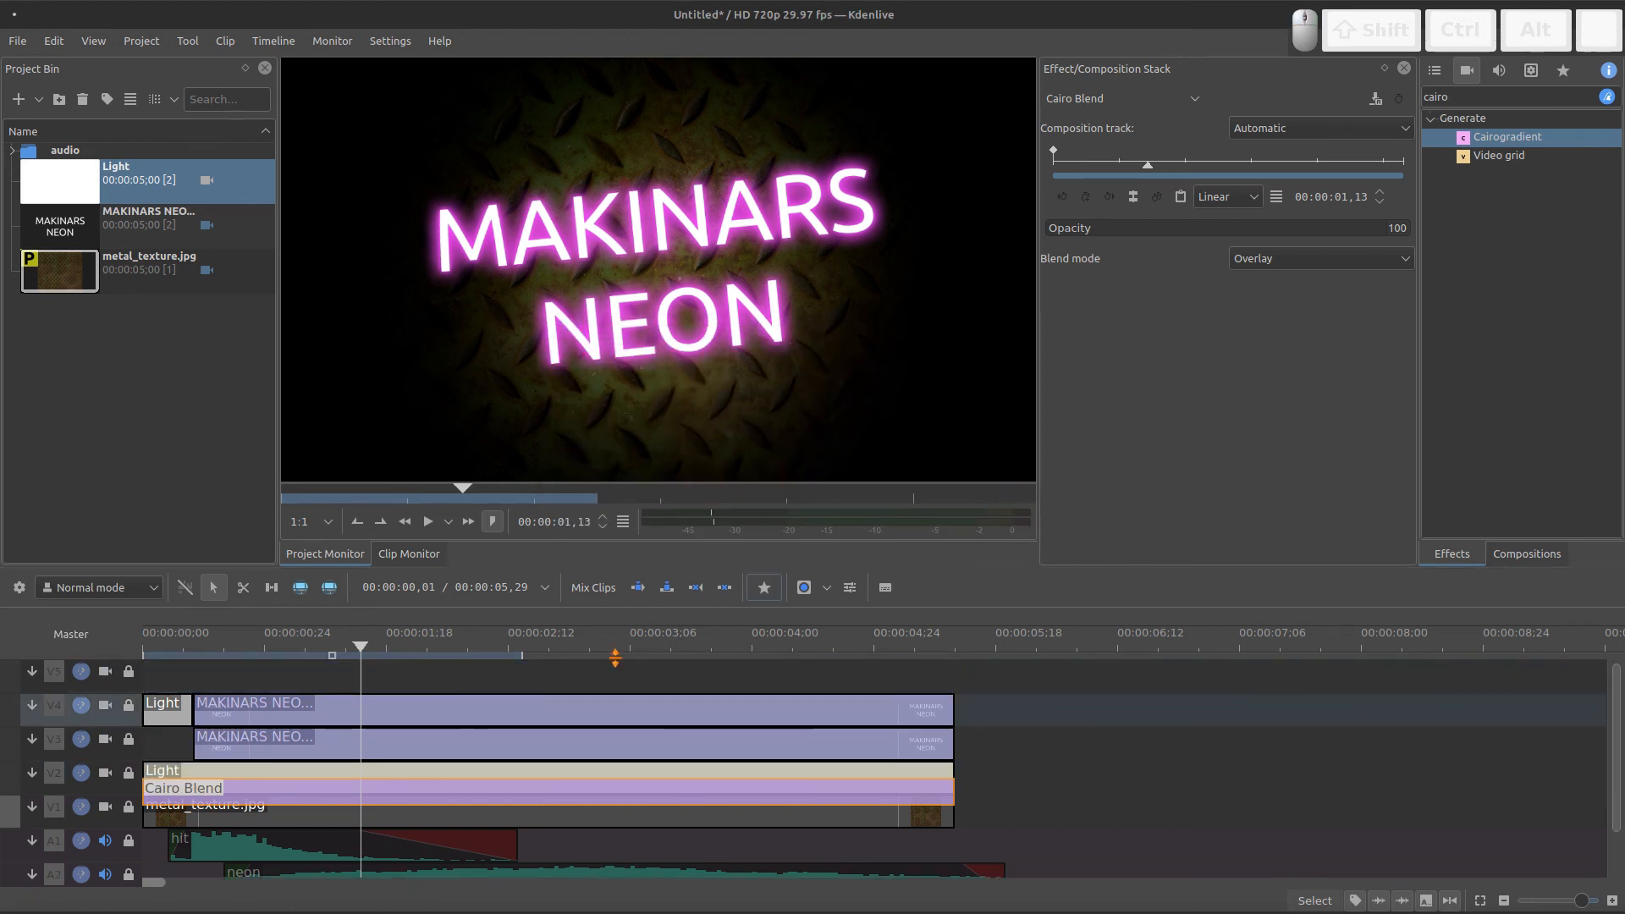
- Move the short Light clip and the plain title up to V5 and the glow title up to V4
{"action": "left_click_drag", "start_coordinate": [167, 710], "coordinate": [166, 677]}
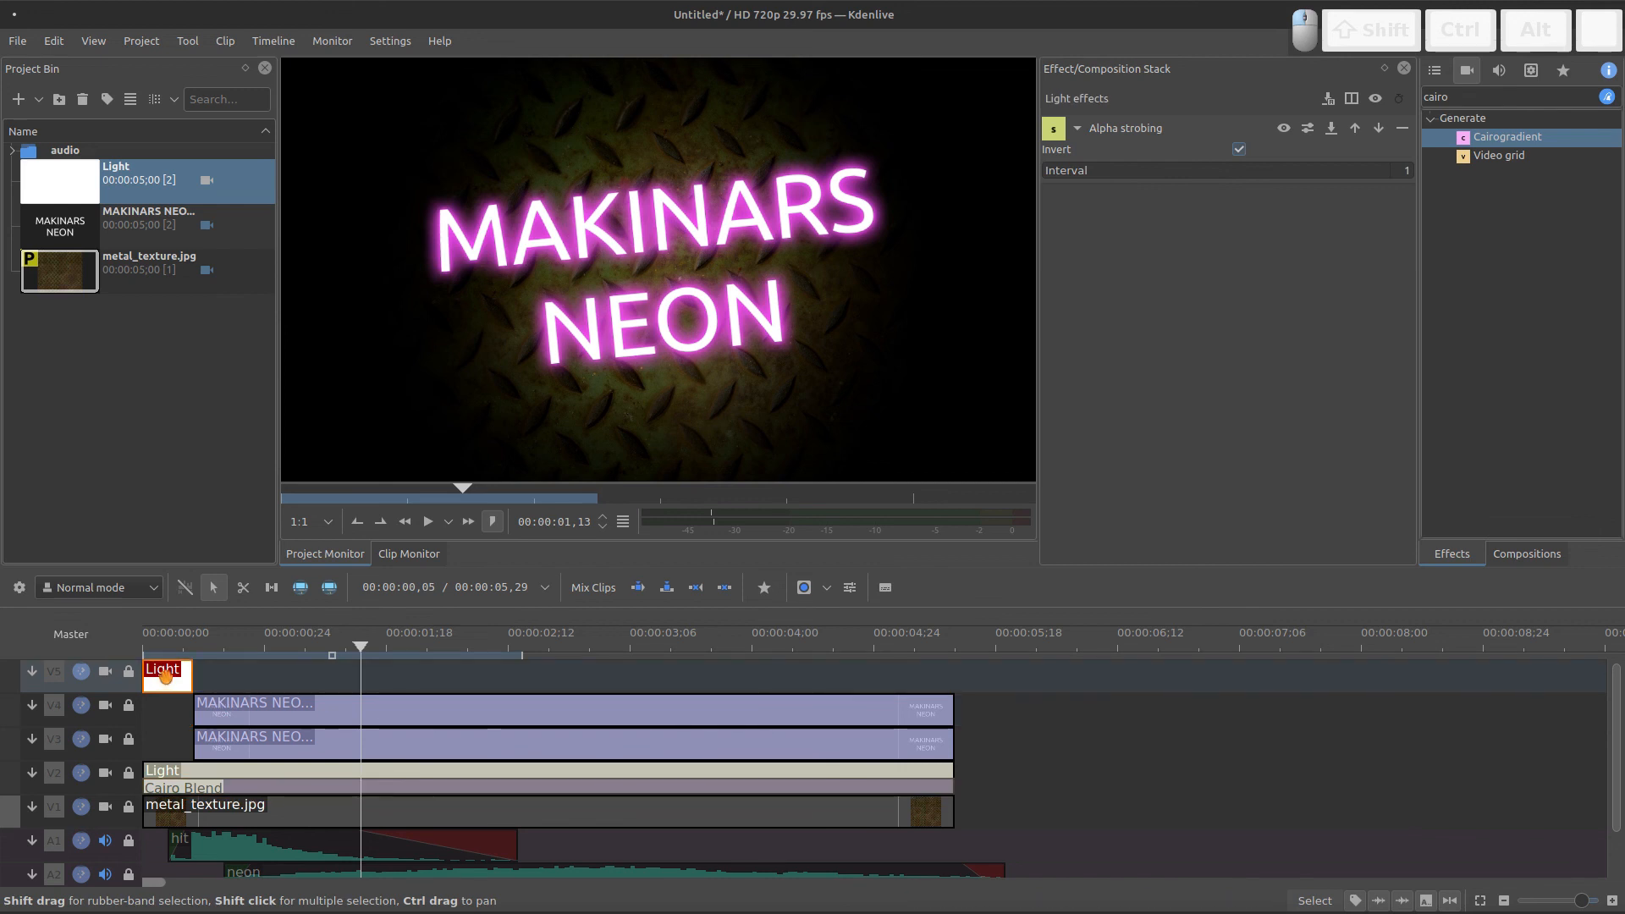
{"action": "mouse_move", "coordinate": [259, 713]}
{"action": "left_mouse_down"}
{"action": "mouse_move", "coordinate": [262, 678]}
{"action": "mouse_move", "coordinate": [273, 704]}
{"action": "left_mouse_up"}
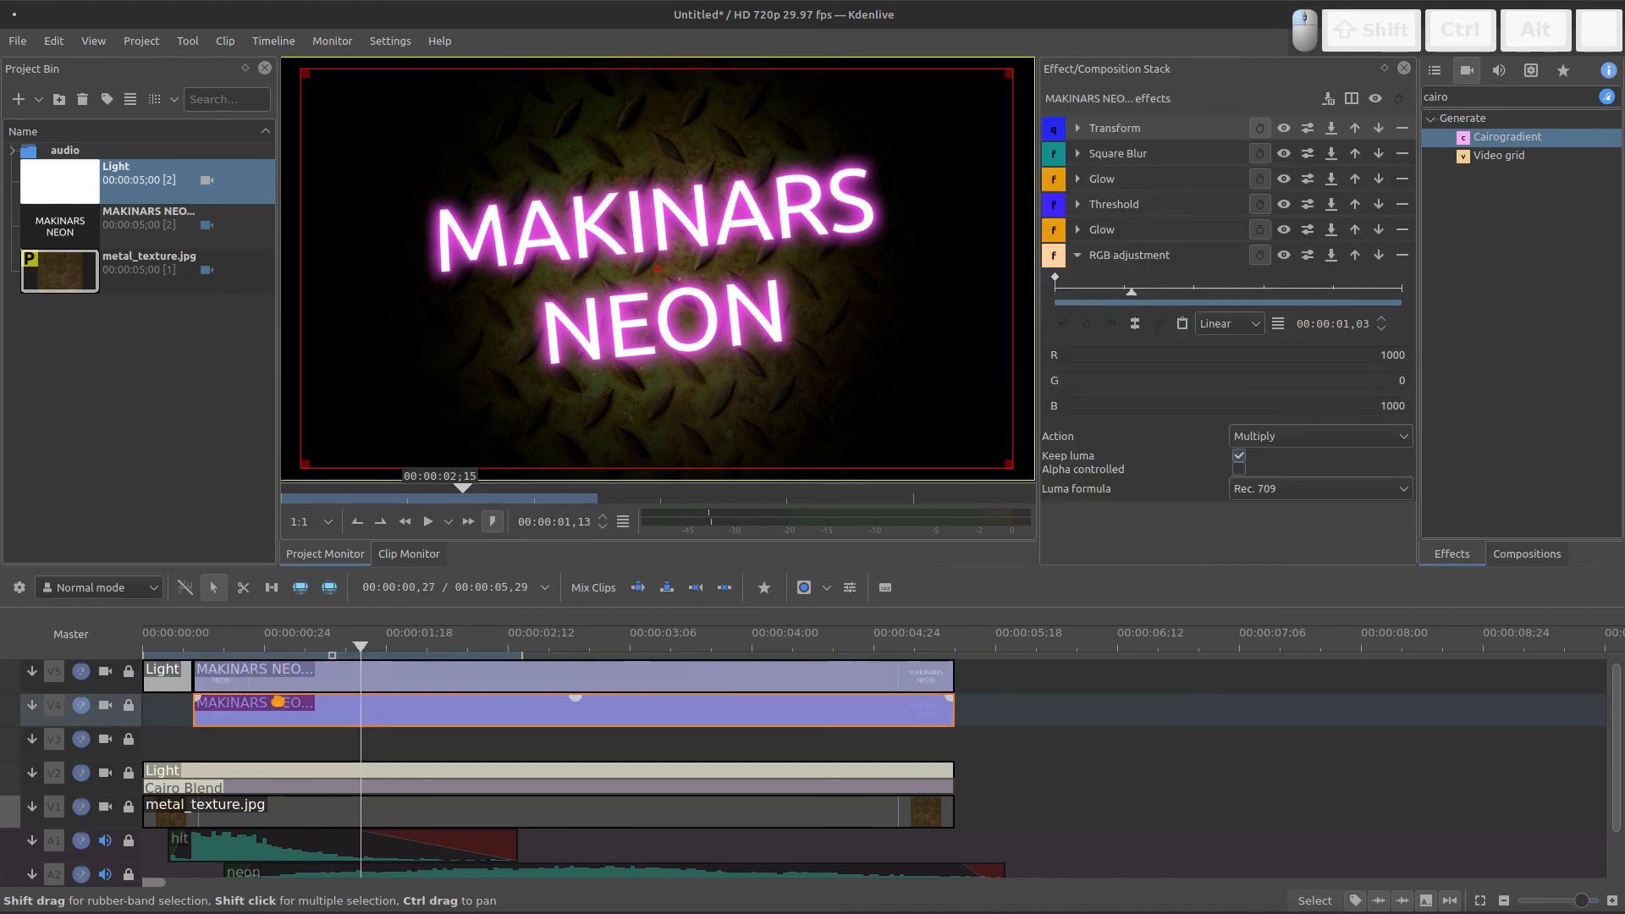
- Copy the plain title from V5 and paste it onto the empty V3 track, aligned with the other titles
{"action": "left_click", "coordinate": [552, 683]}
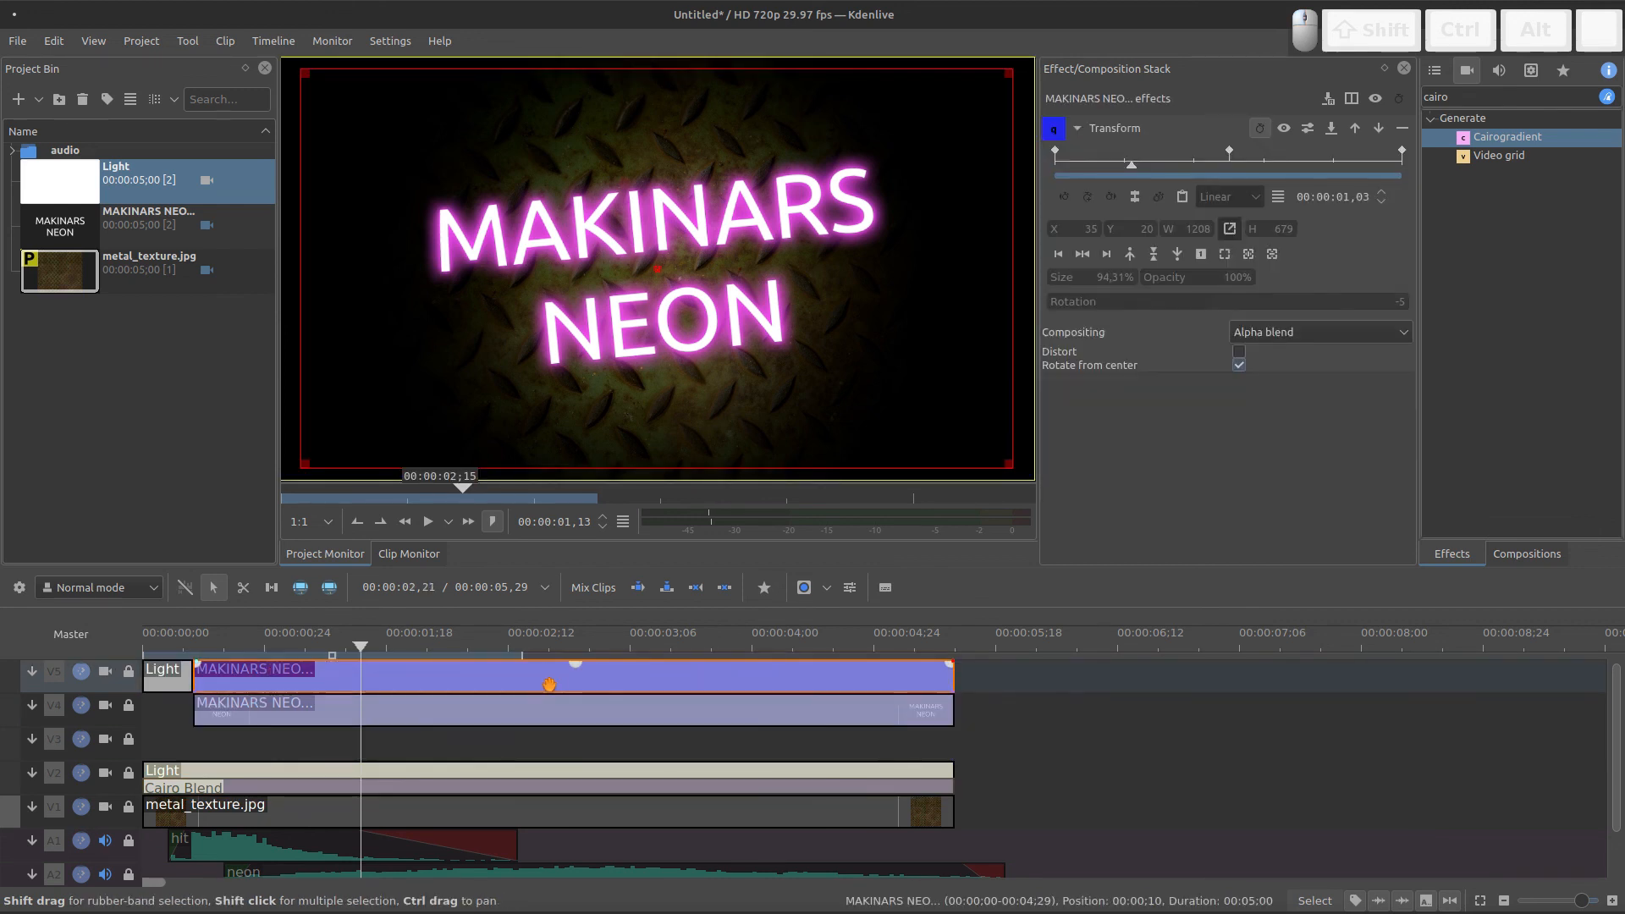
{"action": "right_click", "coordinate": [478, 683]}
{"action": "left_click", "coordinate": [610, 224]}
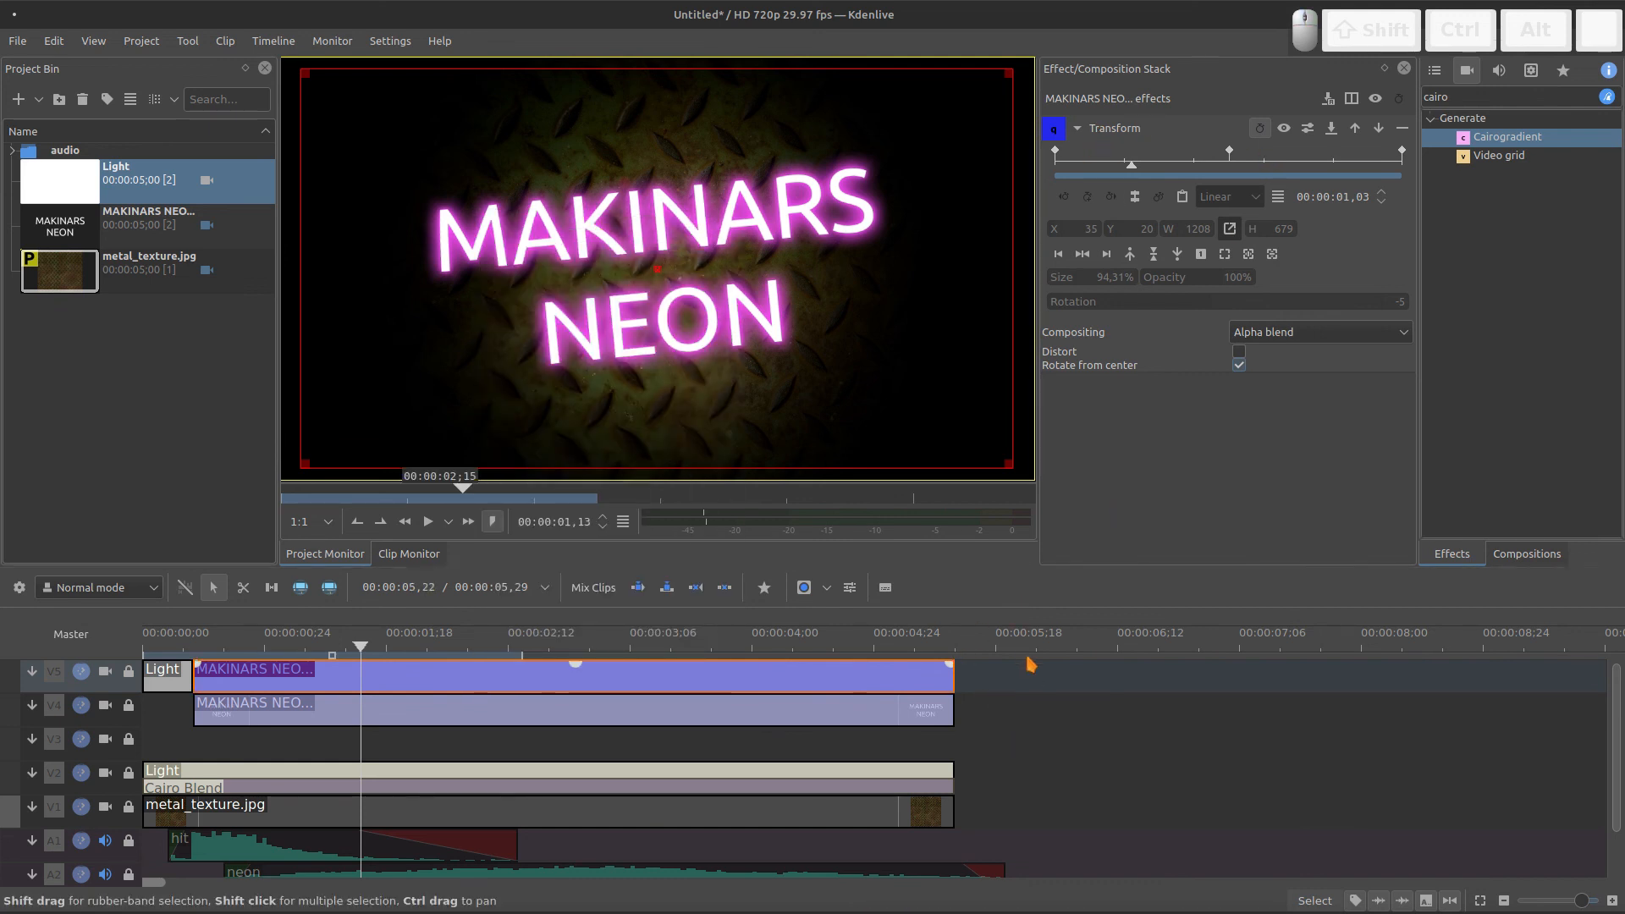
{"action": "right_click", "coordinate": [1014, 715]}
{"action": "left_click", "coordinate": [1054, 725]}
{"action": "left_click_drag", "start_coordinate": [1034, 715], "coordinate": [253, 761]}
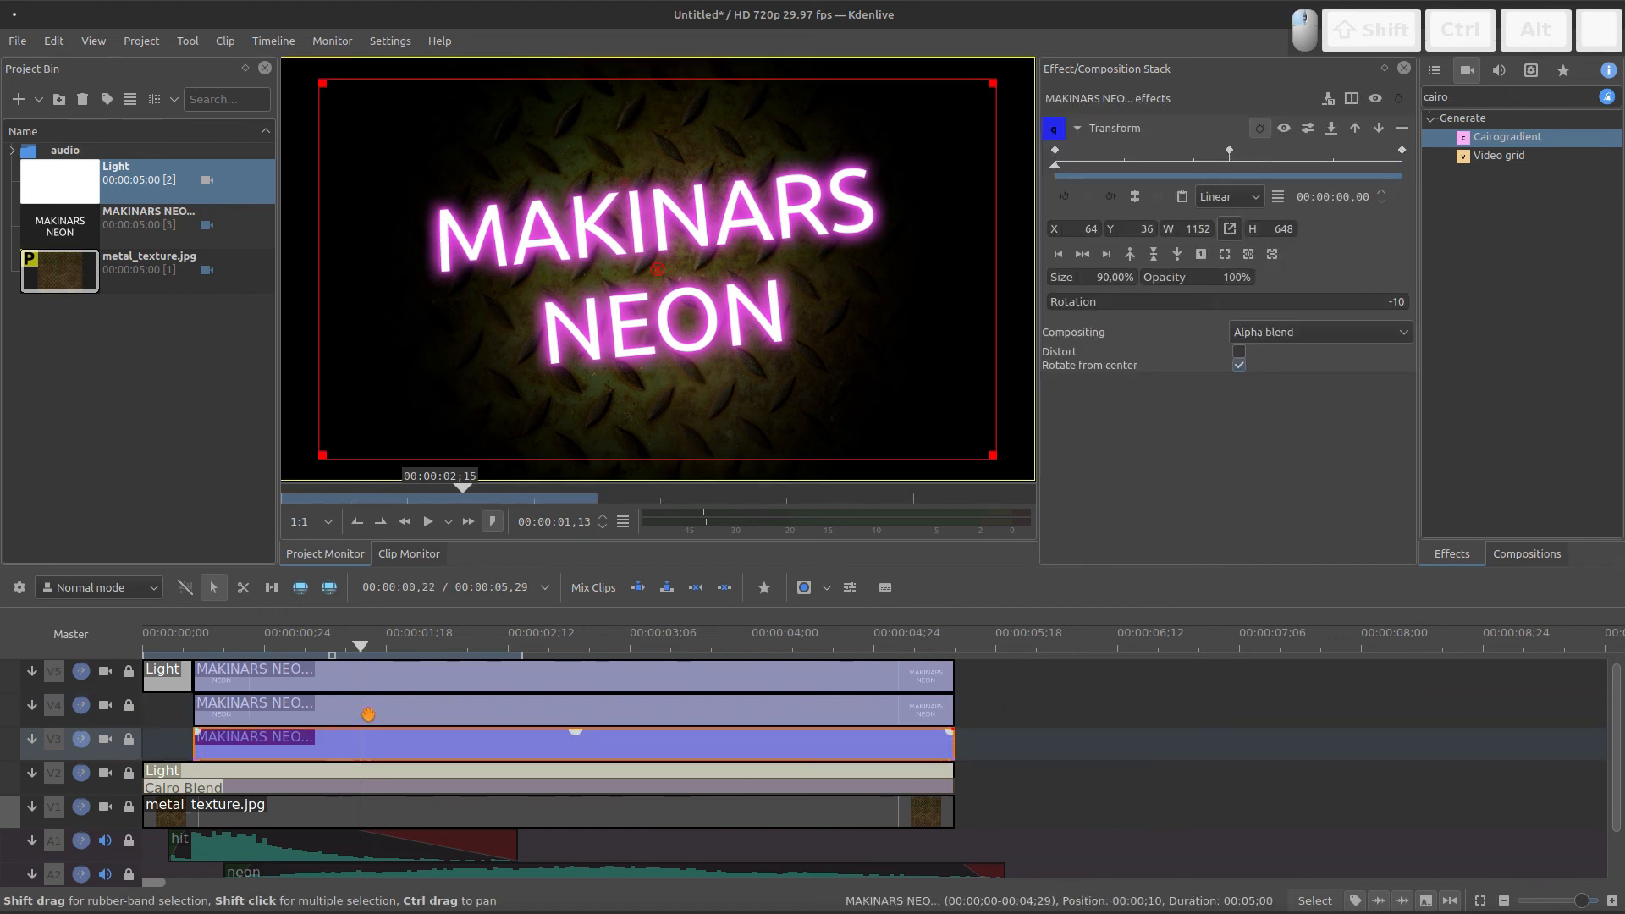
- Apply the Tint effect to the copied title on V3 and save the project
{"action": "left_click", "coordinate": [1078, 127]}
{"action": "double_click", "coordinate": [1514, 99]}
{"action": "type", "text": "tint"}
{"action": "left_click_drag", "start_coordinate": [1445, 137], "coordinate": [1272, 208]}
{"action": "left_click_drag", "start_coordinate": [1481, 142], "coordinate": [1290, 230]}
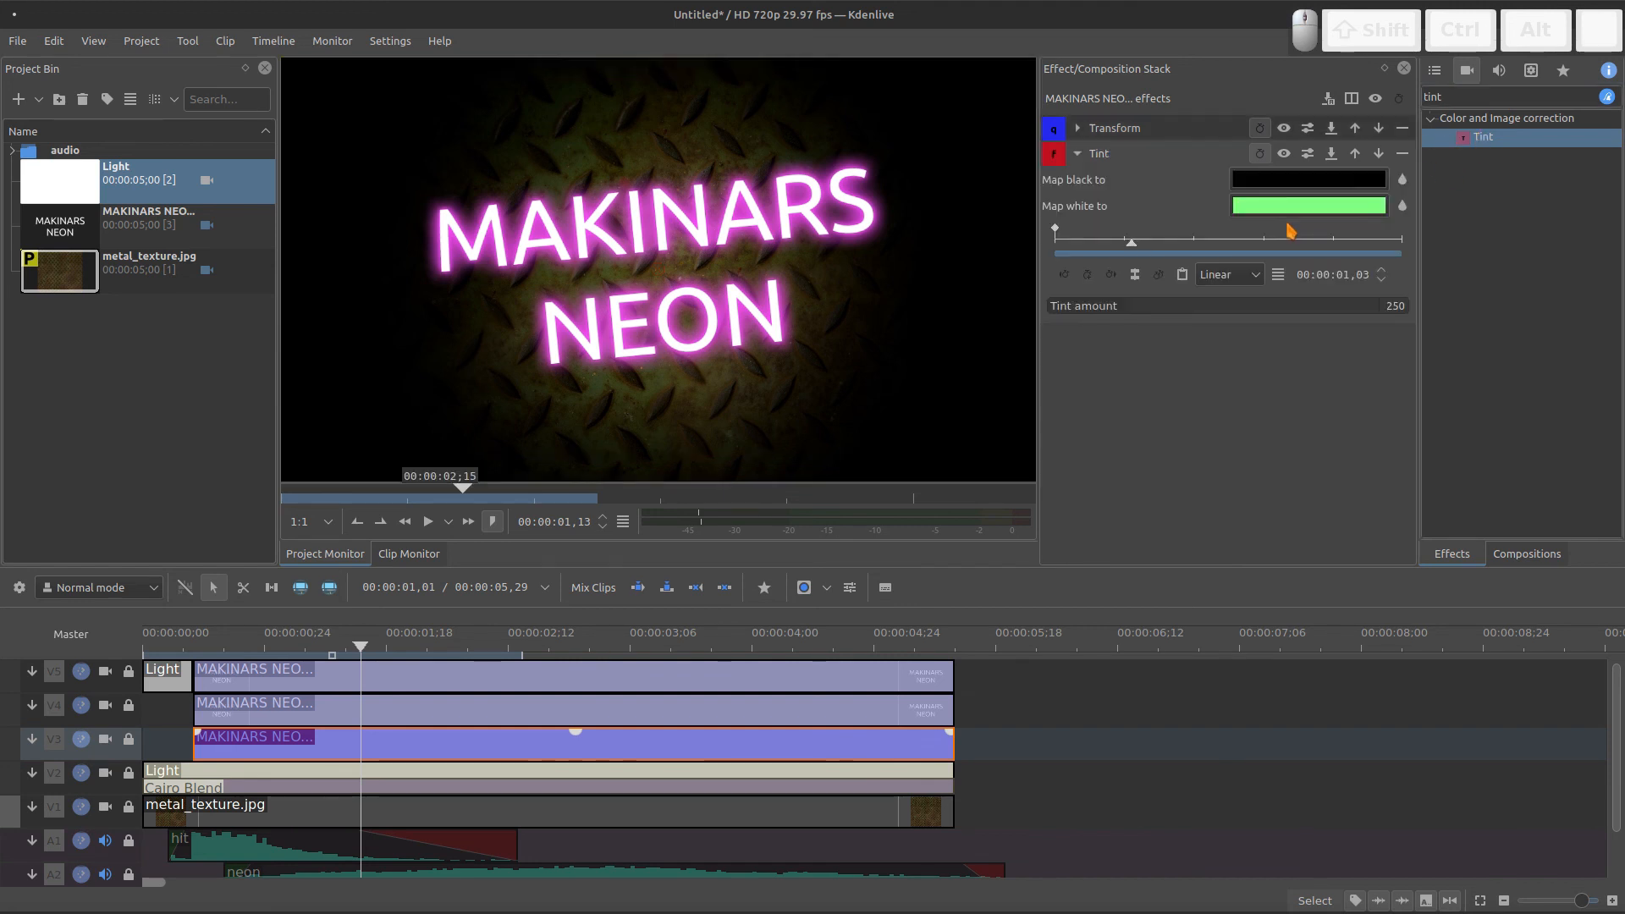
{"action": "left_click", "coordinate": [17, 40]}
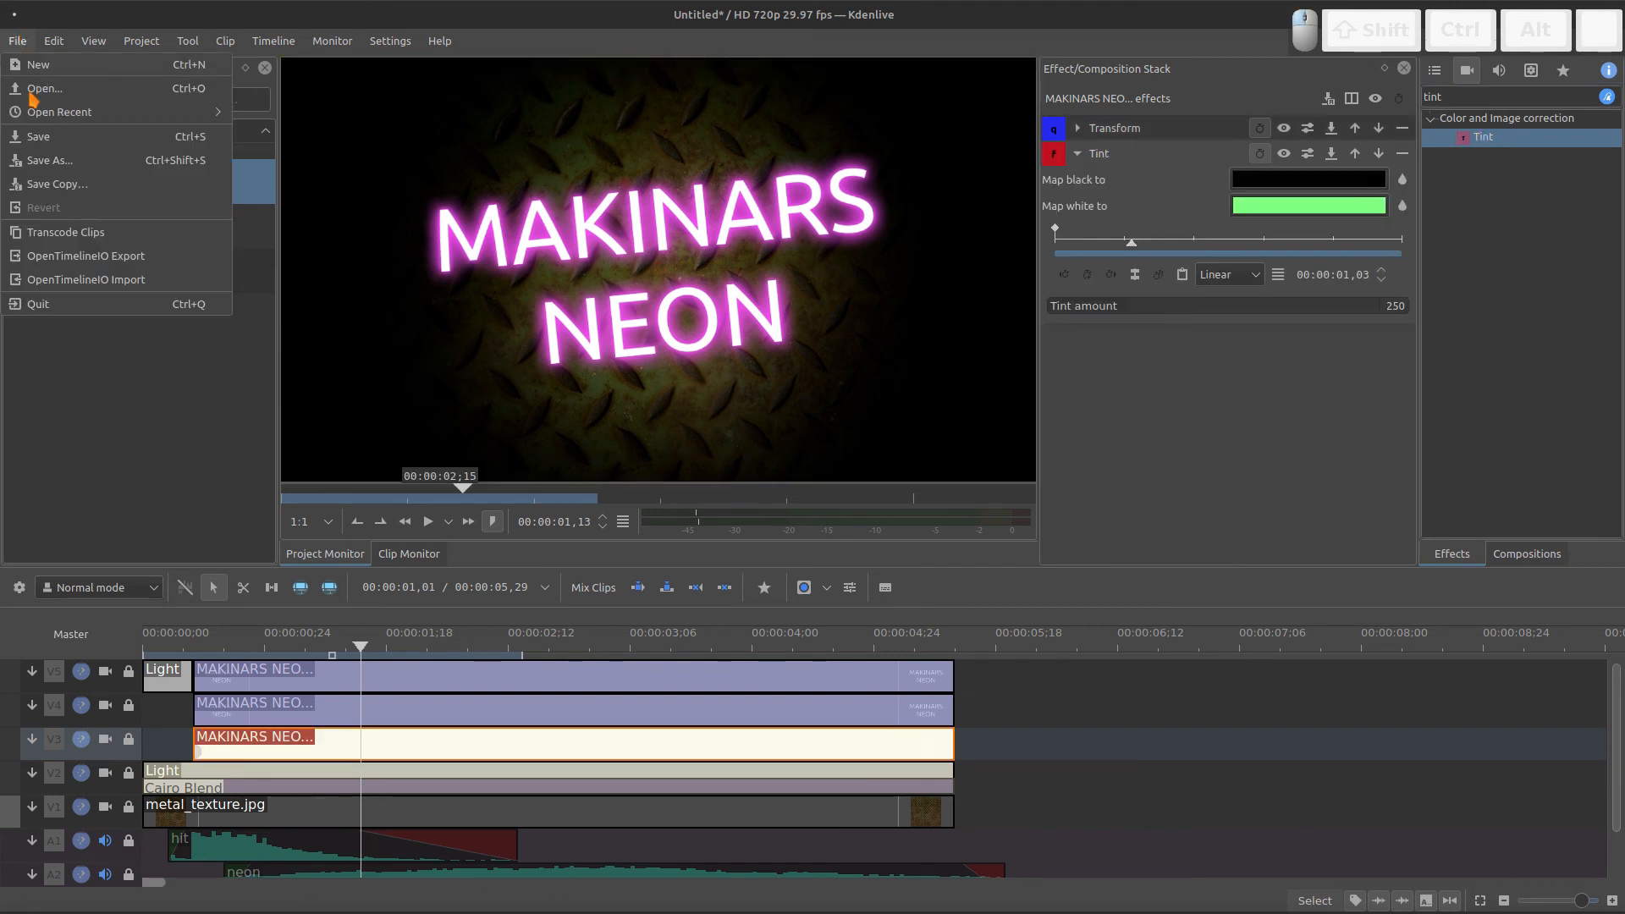
{"action": "left_click", "coordinate": [63, 139]}
- Set the Tint effect's Map white to color to black, sampled from the preview, and the Tint amount to 1000
{"action": "left_click", "coordinate": [1403, 206]}
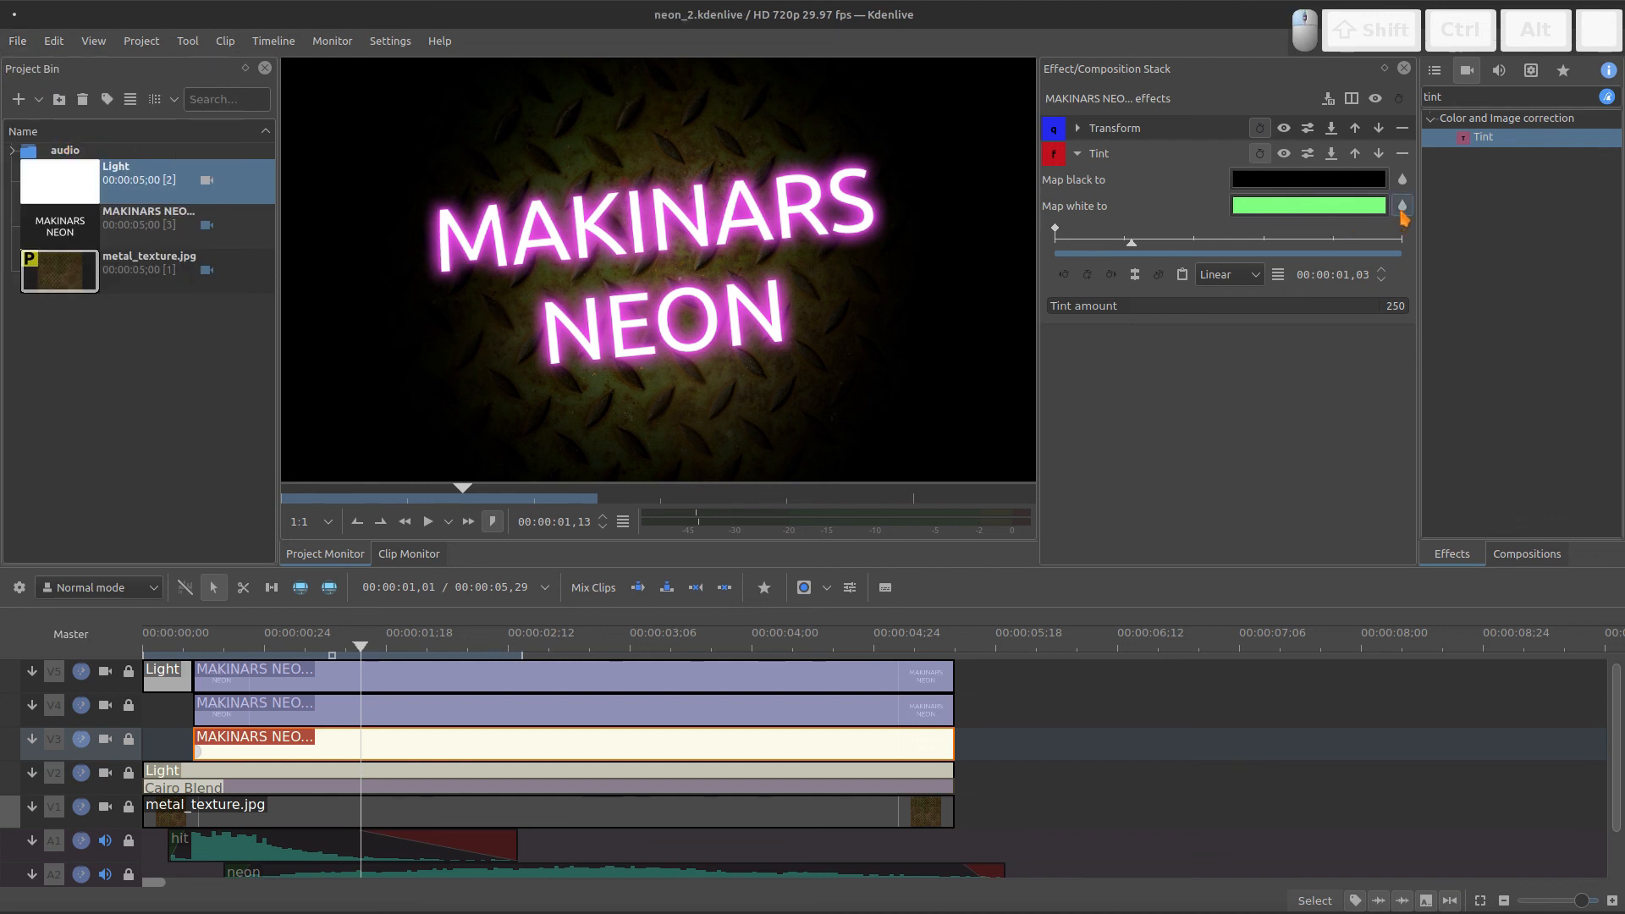
{"action": "left_click", "coordinate": [1341, 201]}
{"action": "left_click", "coordinate": [1368, 200]}
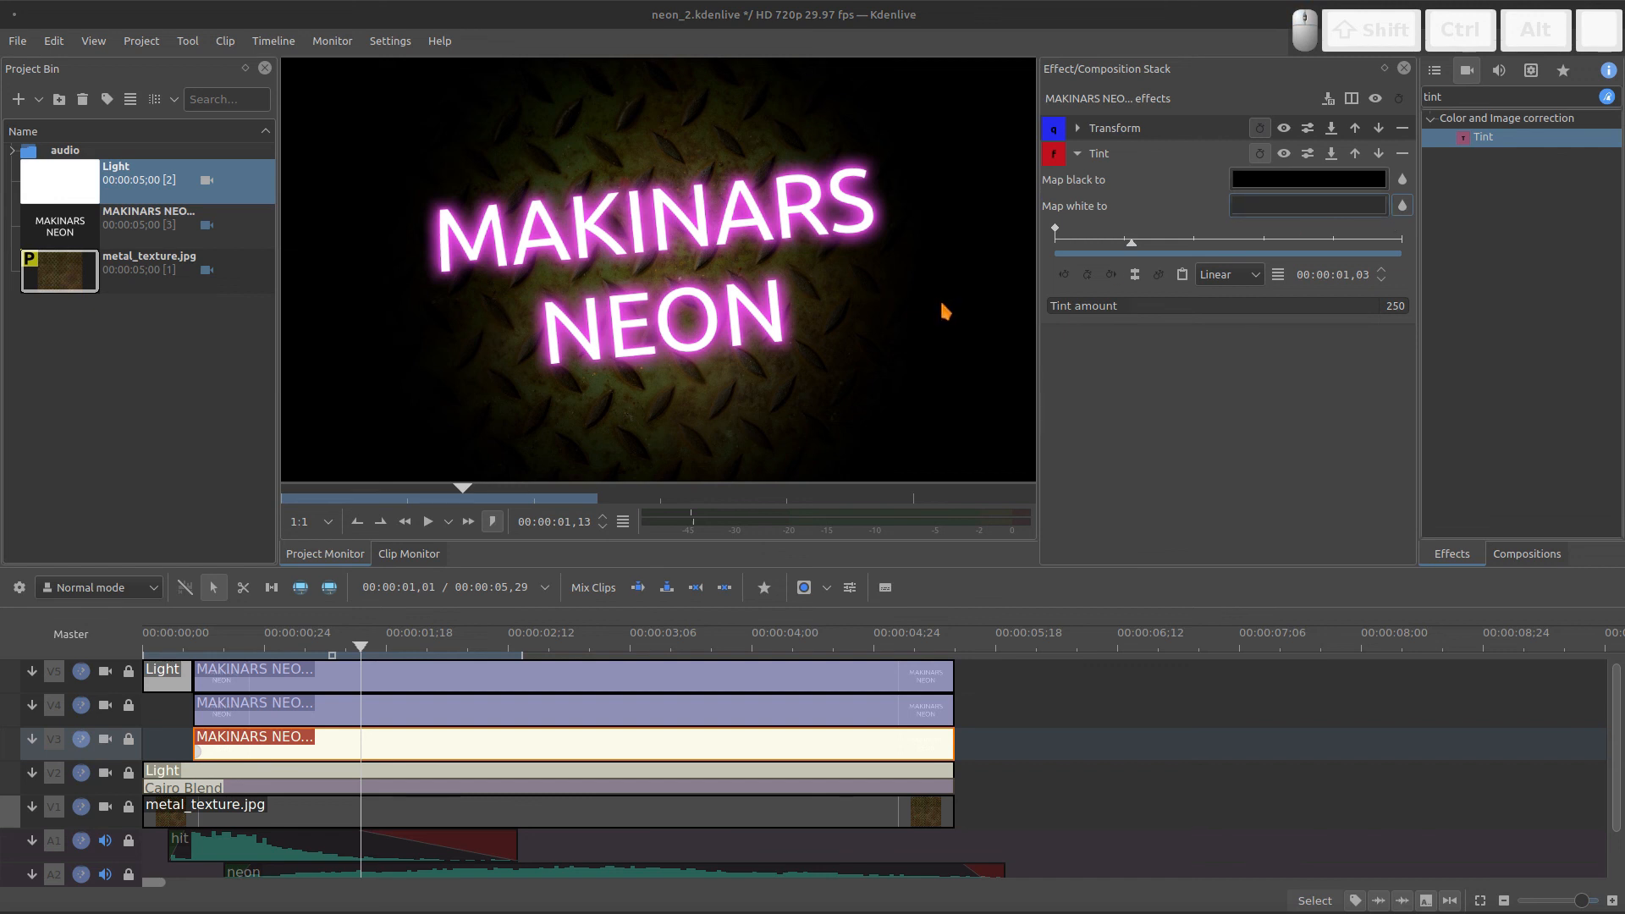
{"action": "left_click", "coordinate": [642, 490]}
{"action": "left_click", "coordinate": [982, 351]}
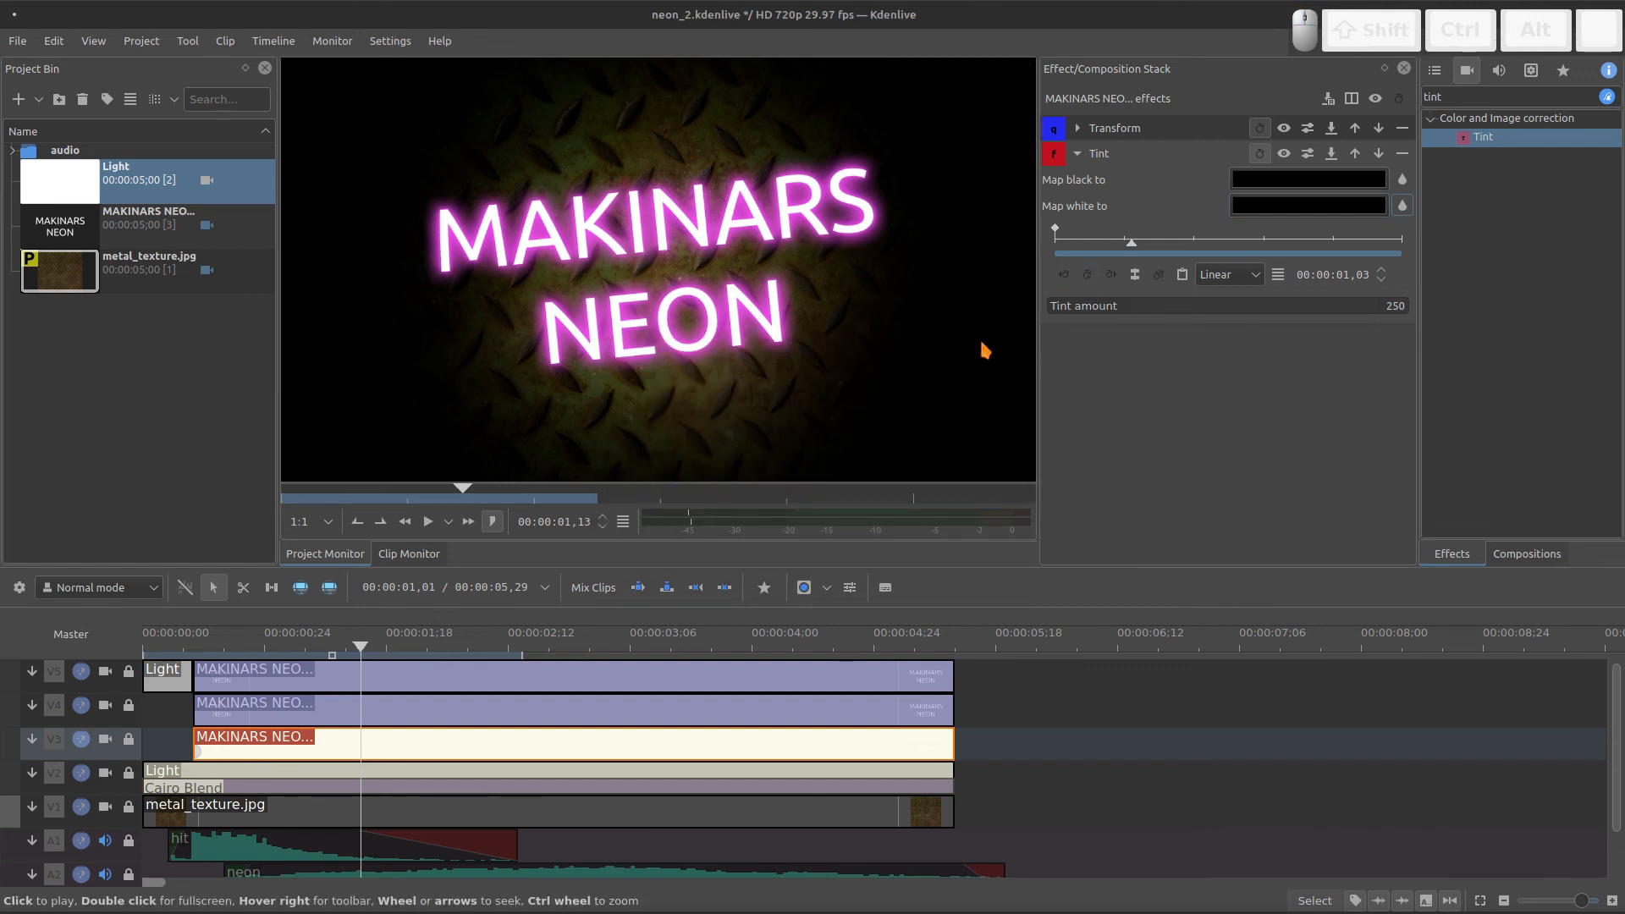
{"action": "left_click_drag", "start_coordinate": [1138, 307], "coordinate": [1420, 306]}
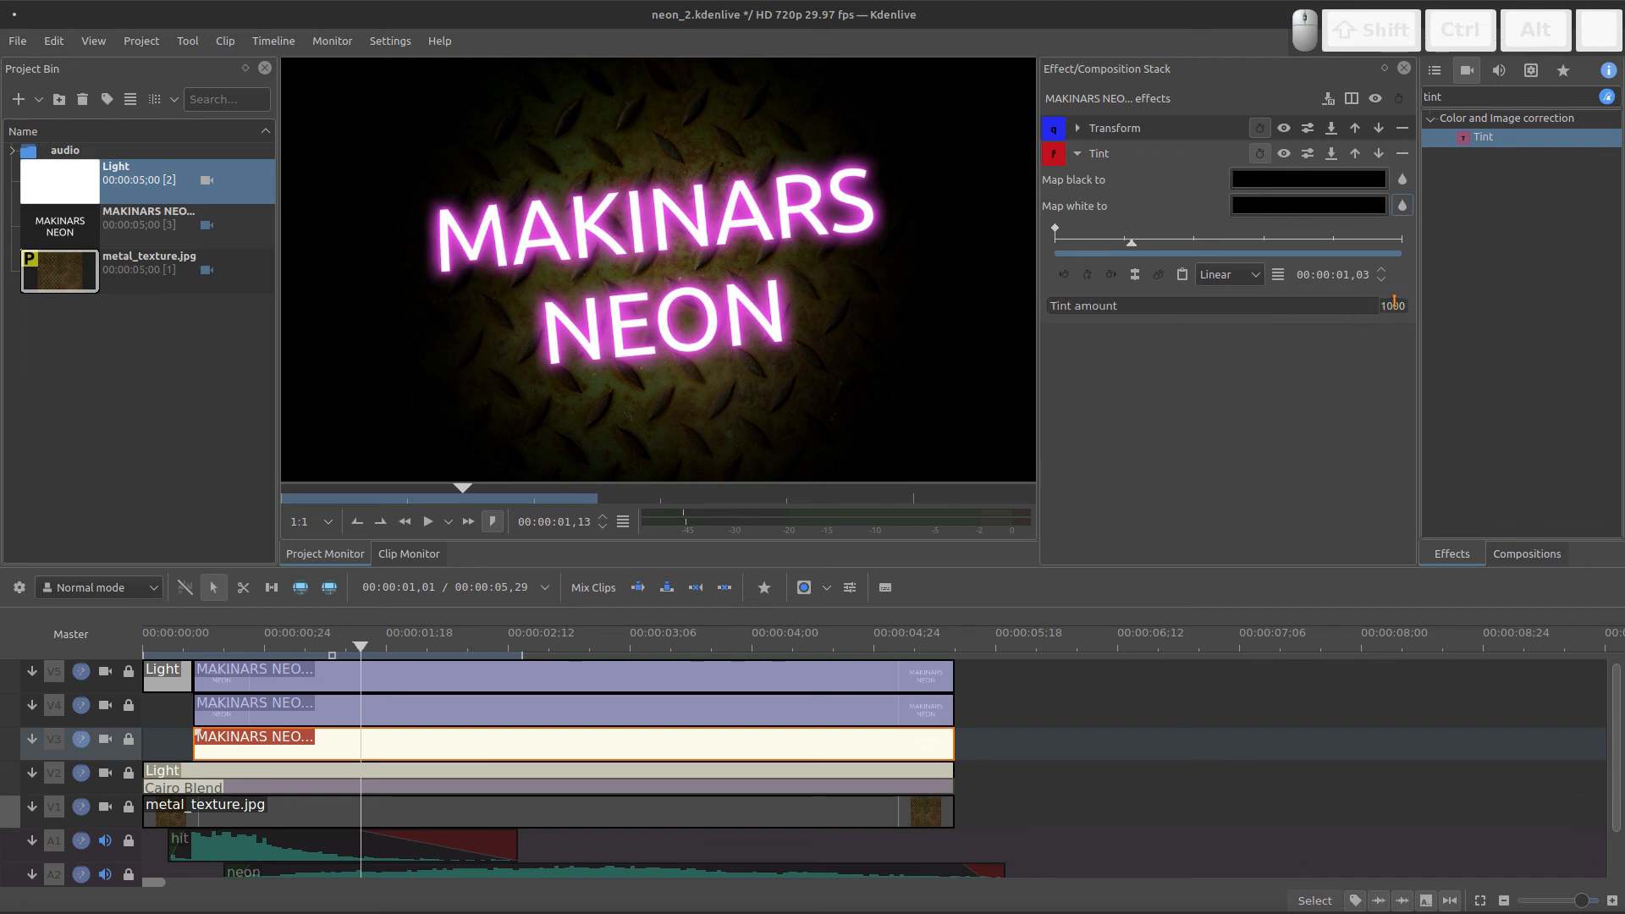
{"action": "left_click", "coordinate": [1077, 154]}
- Add a second Transform effect to the V3 title and offset it to X 8, Y 16 as a drop shadow
{"action": "left_click", "coordinate": [764, 587]}
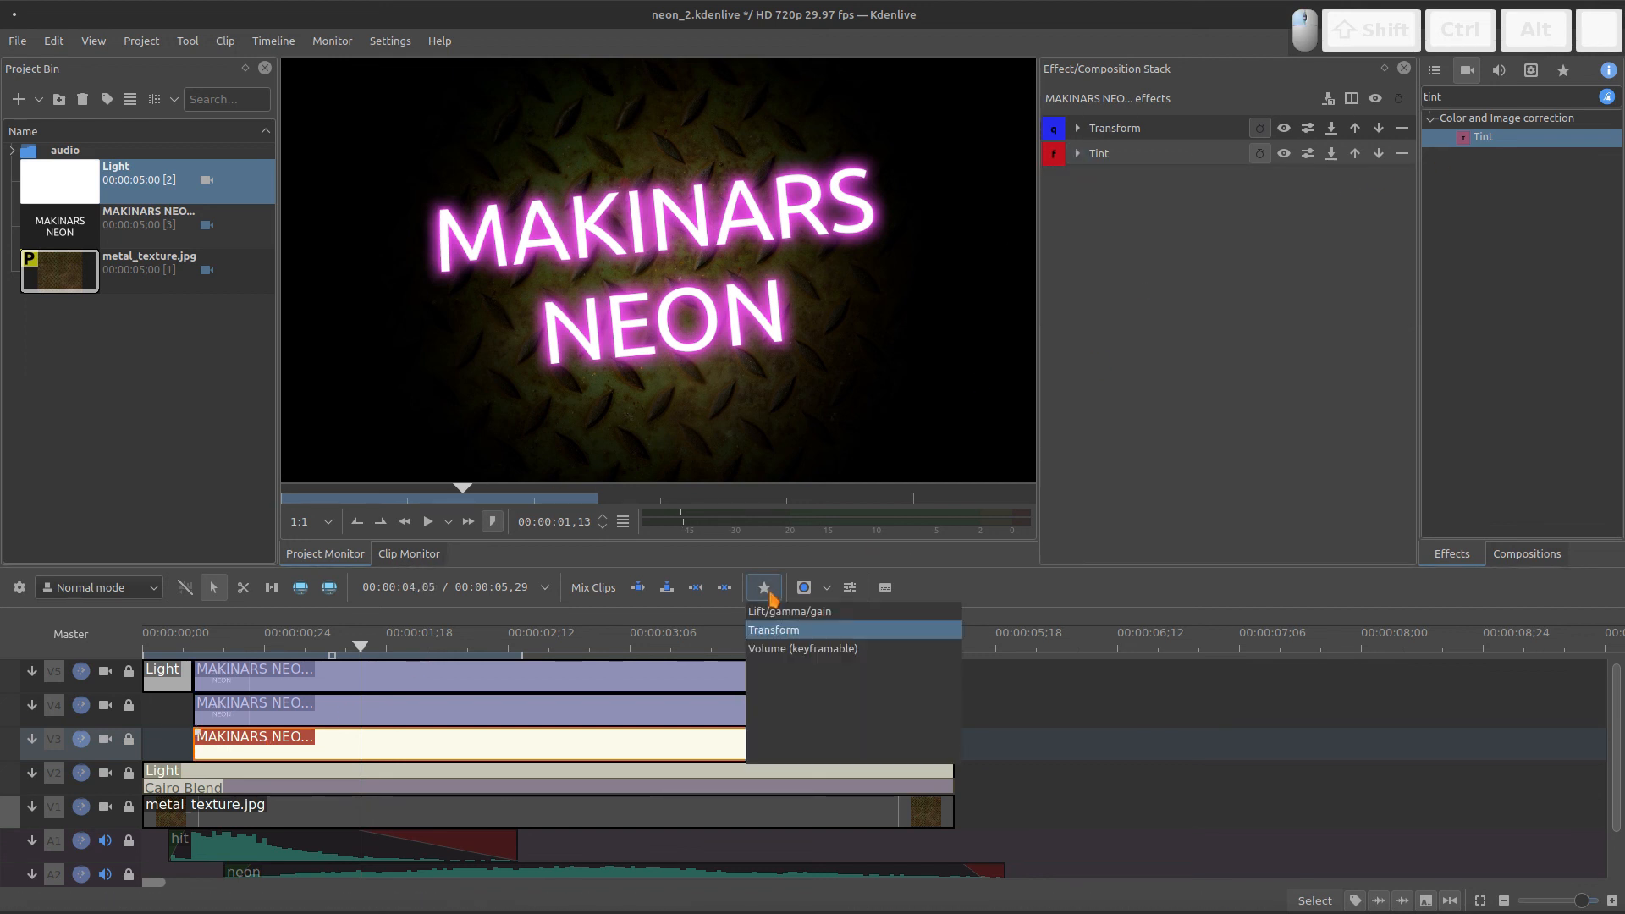
{"action": "left_click_drag", "start_coordinate": [772, 633], "coordinate": [567, 747]}
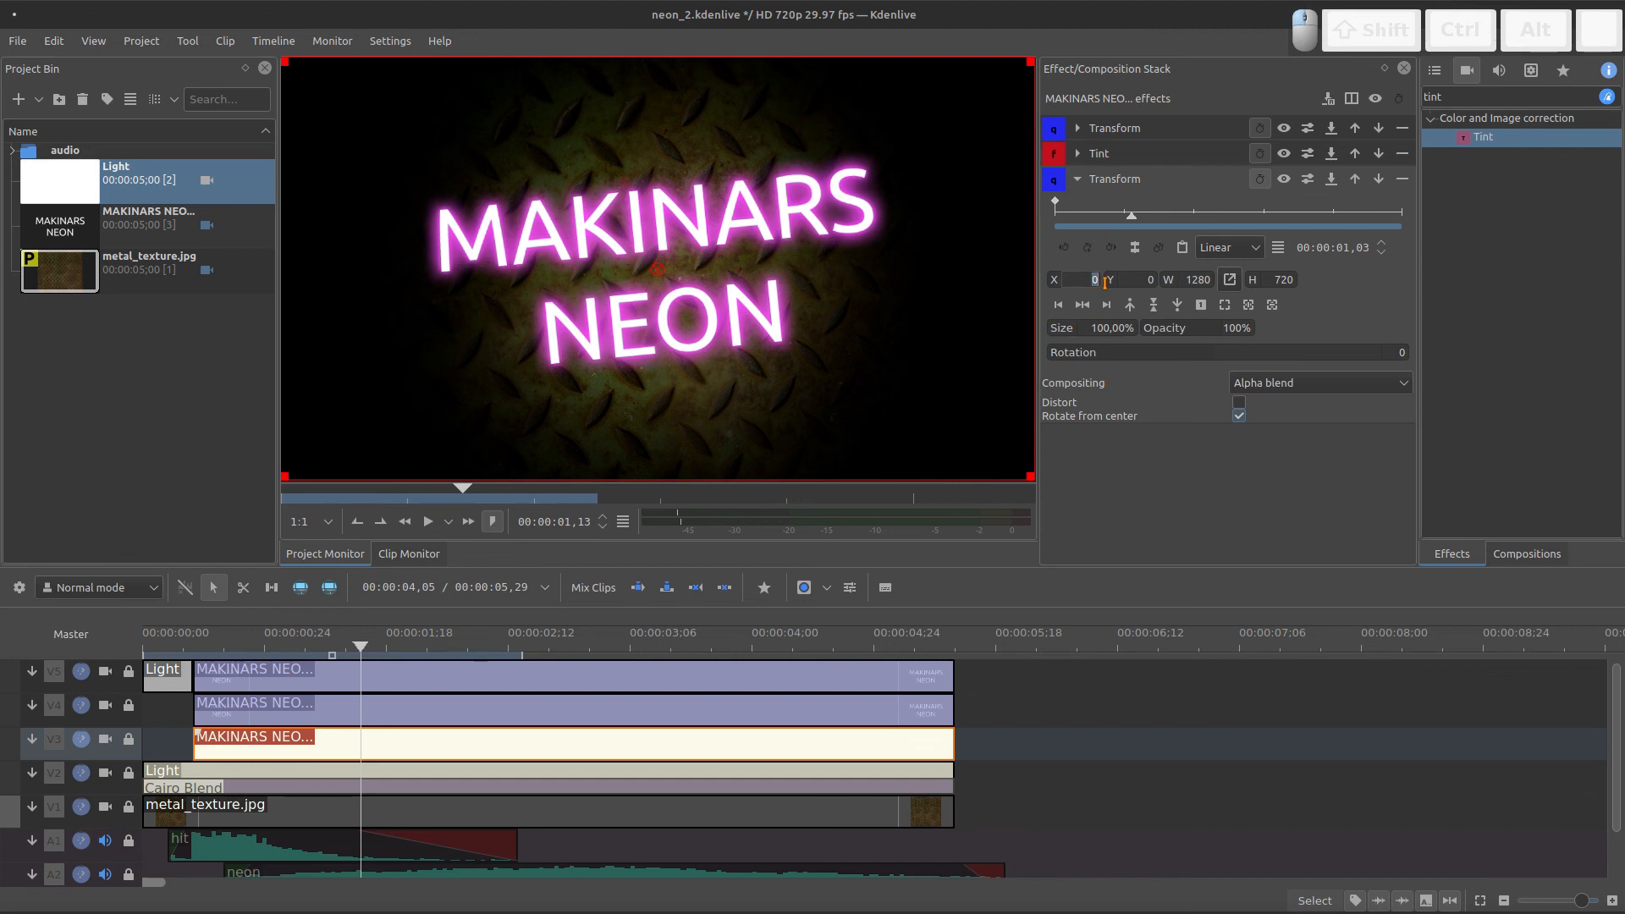
{"action": "type", "text": "8"}
{"action": "key", "text": "Tab"}
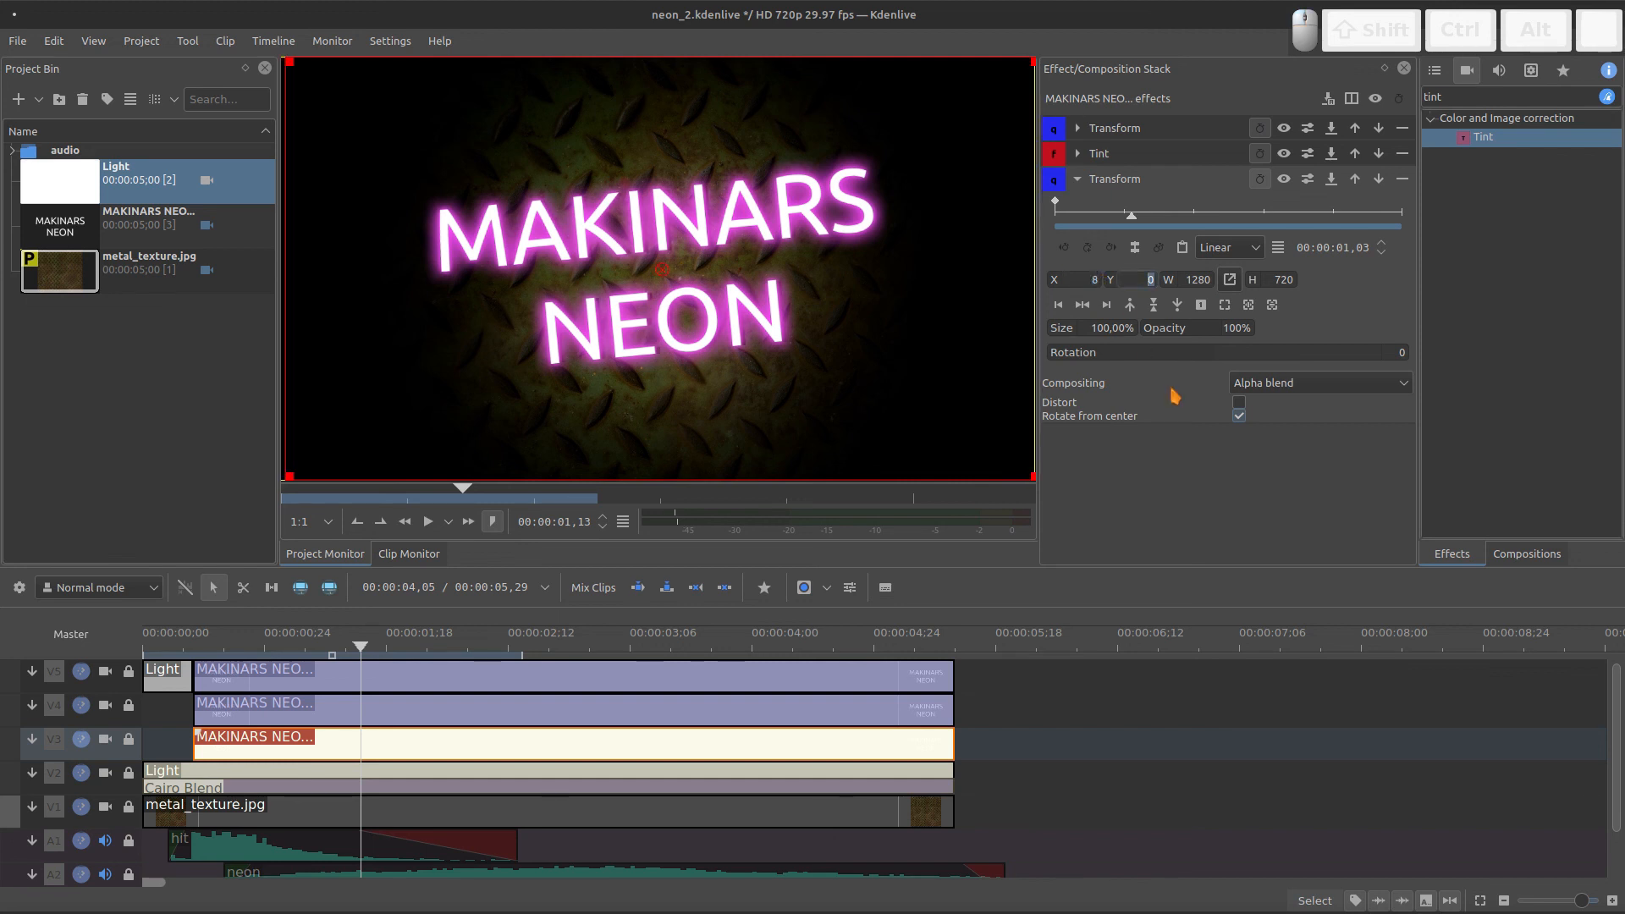
{"action": "type", "text": "16"}
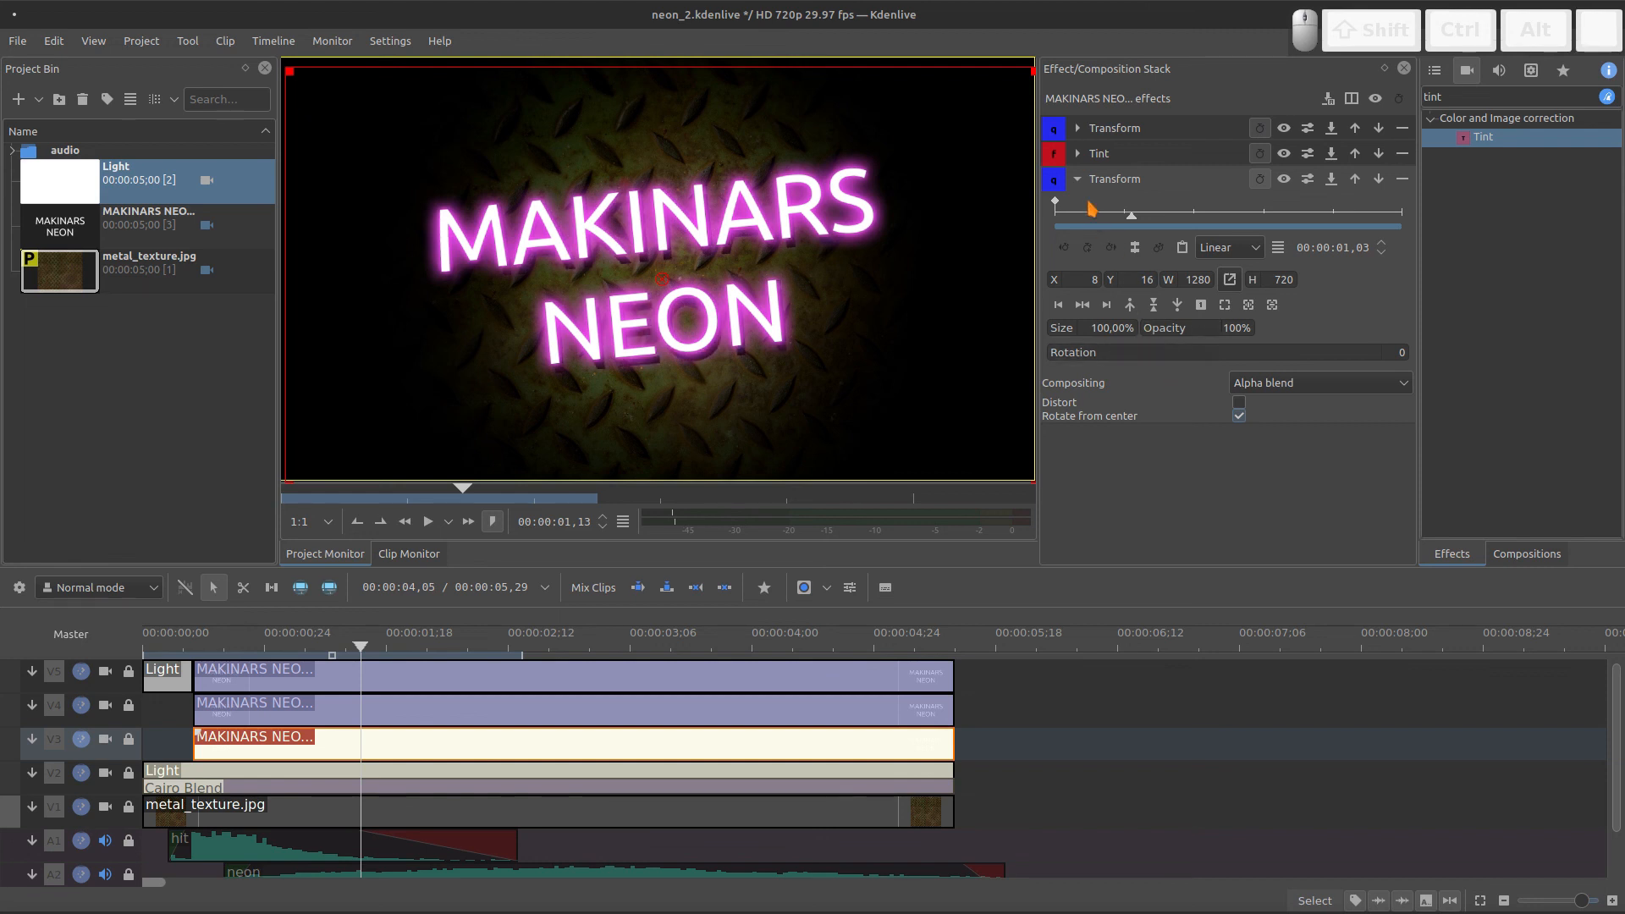
{"action": "left_click", "coordinate": [1078, 179]}
- Apply the Square Blur effect to the V3 shadow title with a kernel size of 5
{"action": "double_click", "coordinate": [1533, 97]}
{"action": "type", "text": "squ"}
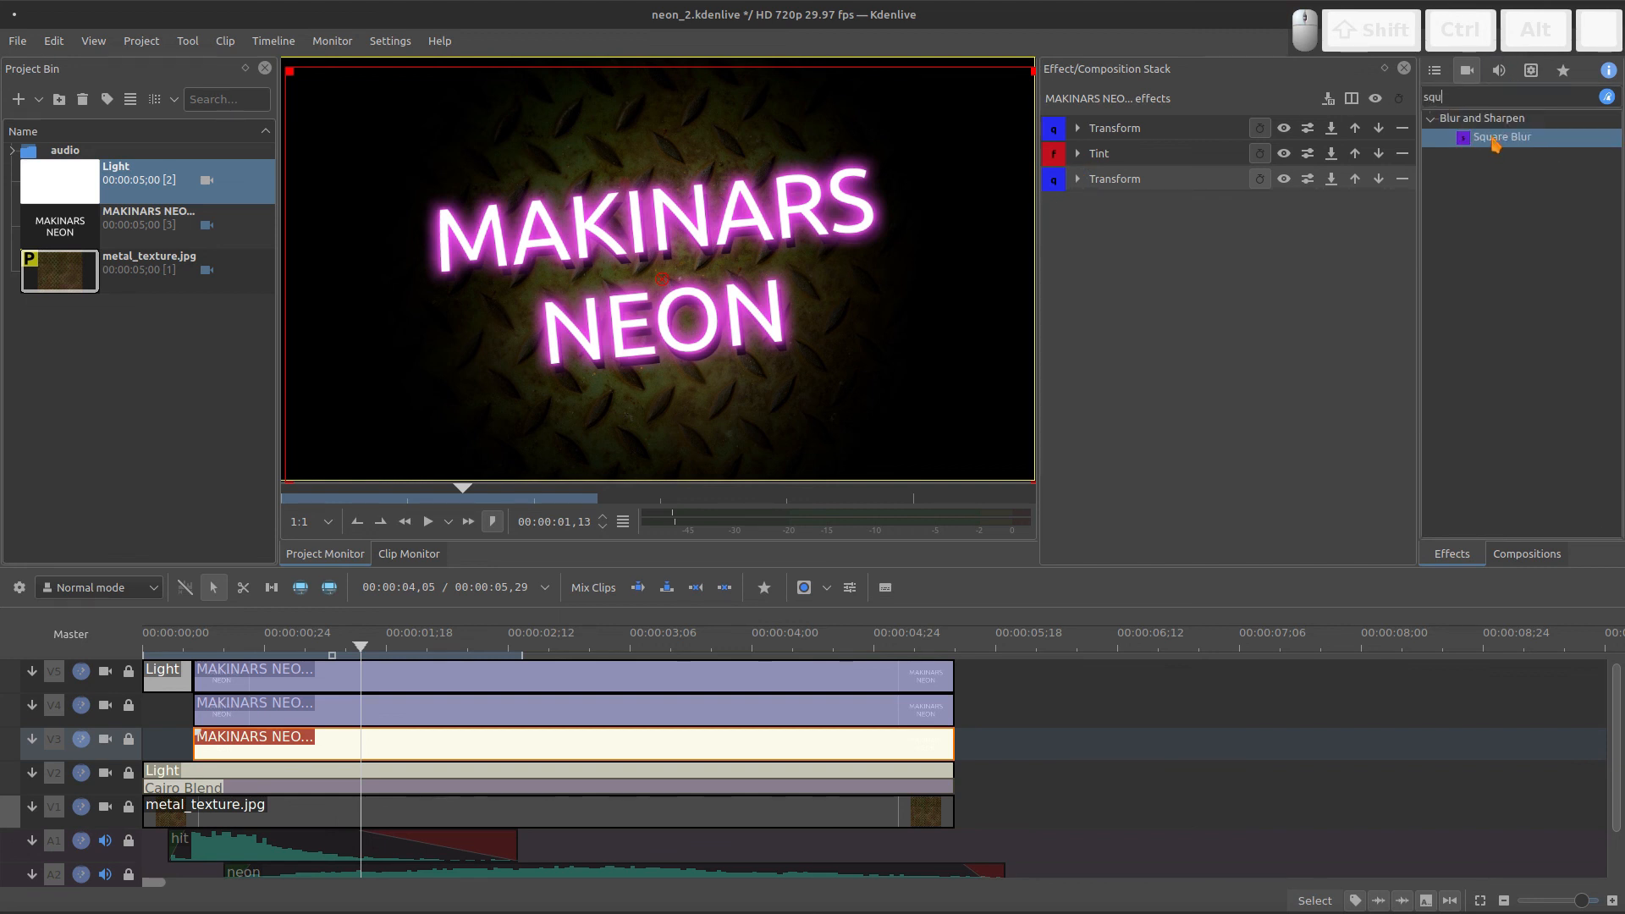
{"action": "left_click_drag", "start_coordinate": [1496, 145], "coordinate": [1097, 284]}
{"action": "left_click", "coordinate": [1398, 304]}
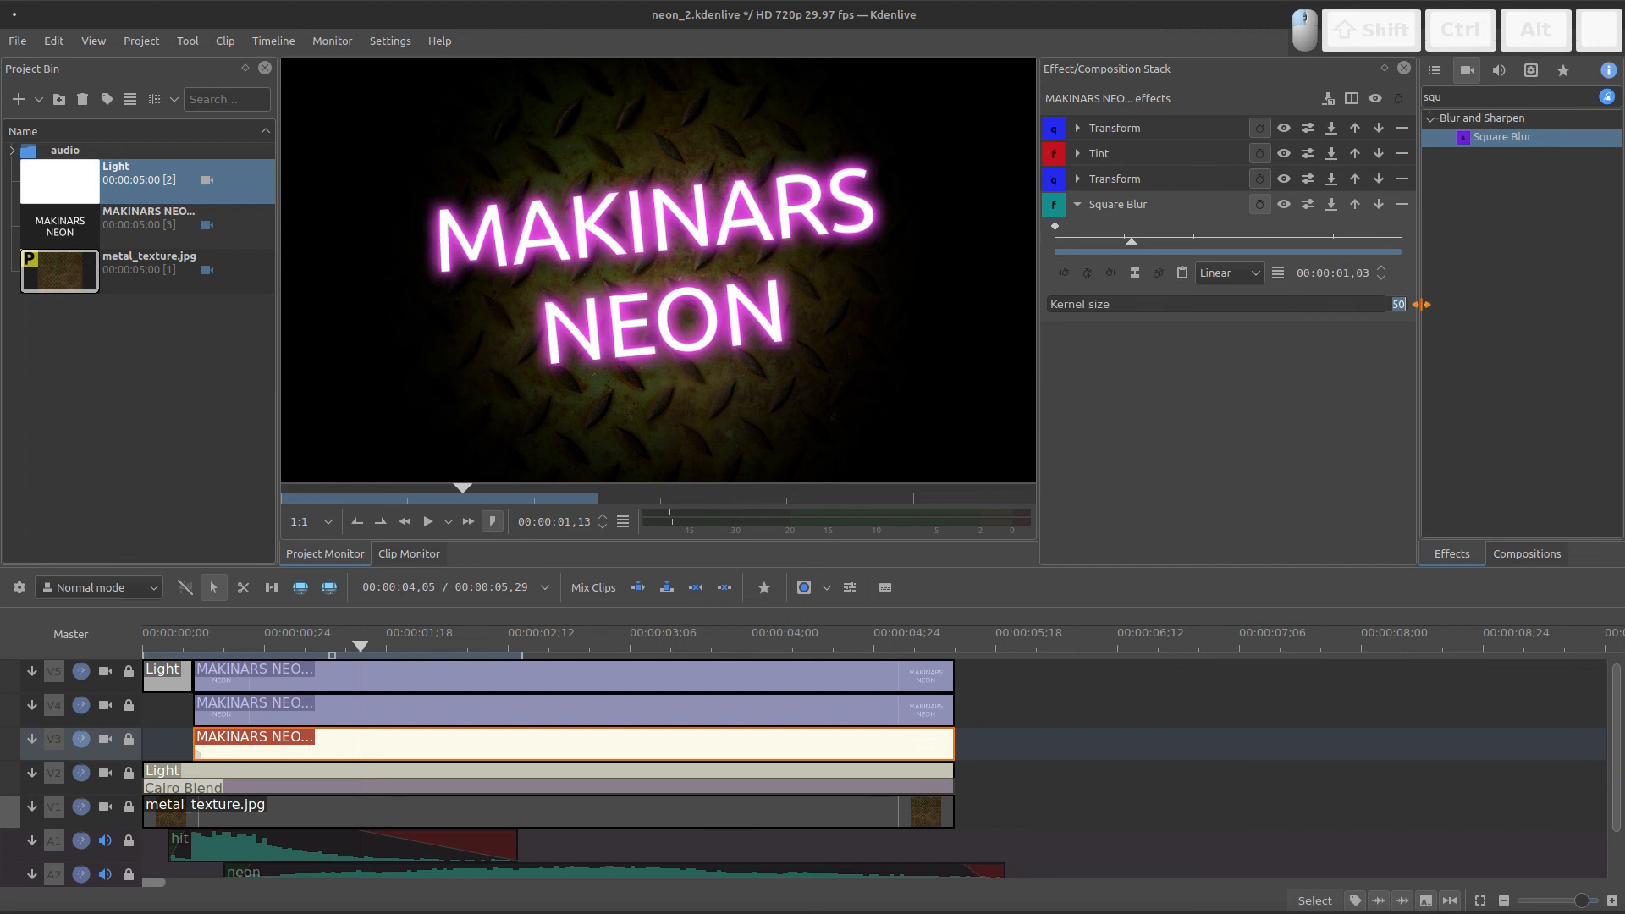
{"action": "type", "text": "5"}
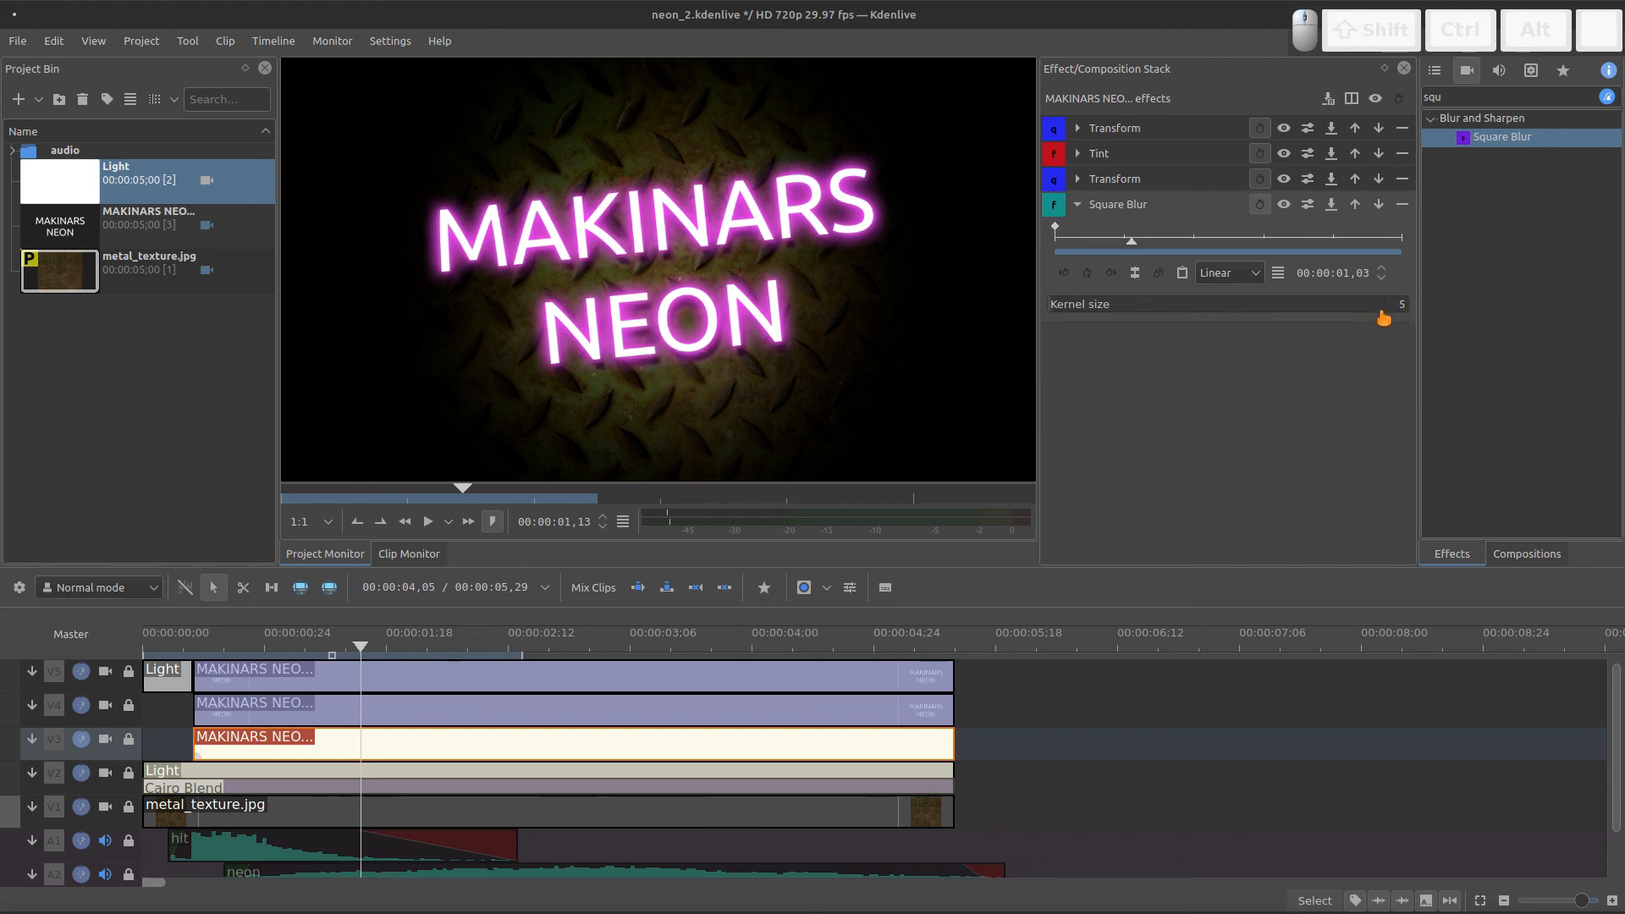
{"action": "left_click", "coordinate": [1079, 205]}
- Try adjusting the shadow title's opacity in its second Transform effect
{"action": "left_click", "coordinate": [1079, 179]}
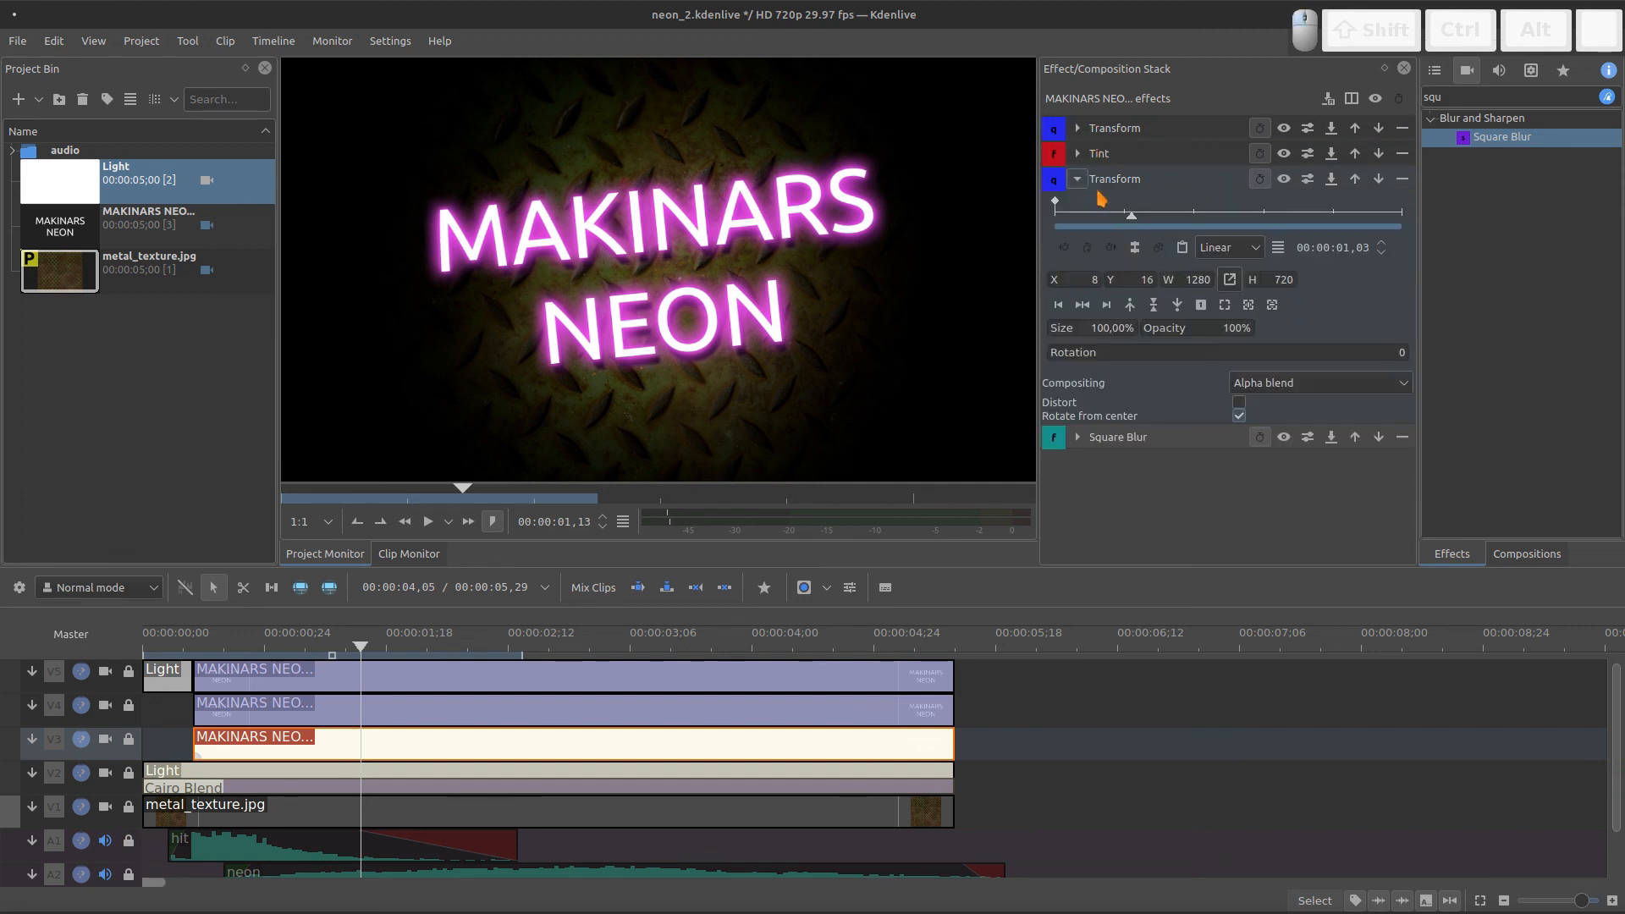
{"action": "left_click_drag", "start_coordinate": [1209, 335], "coordinate": [1181, 335]}
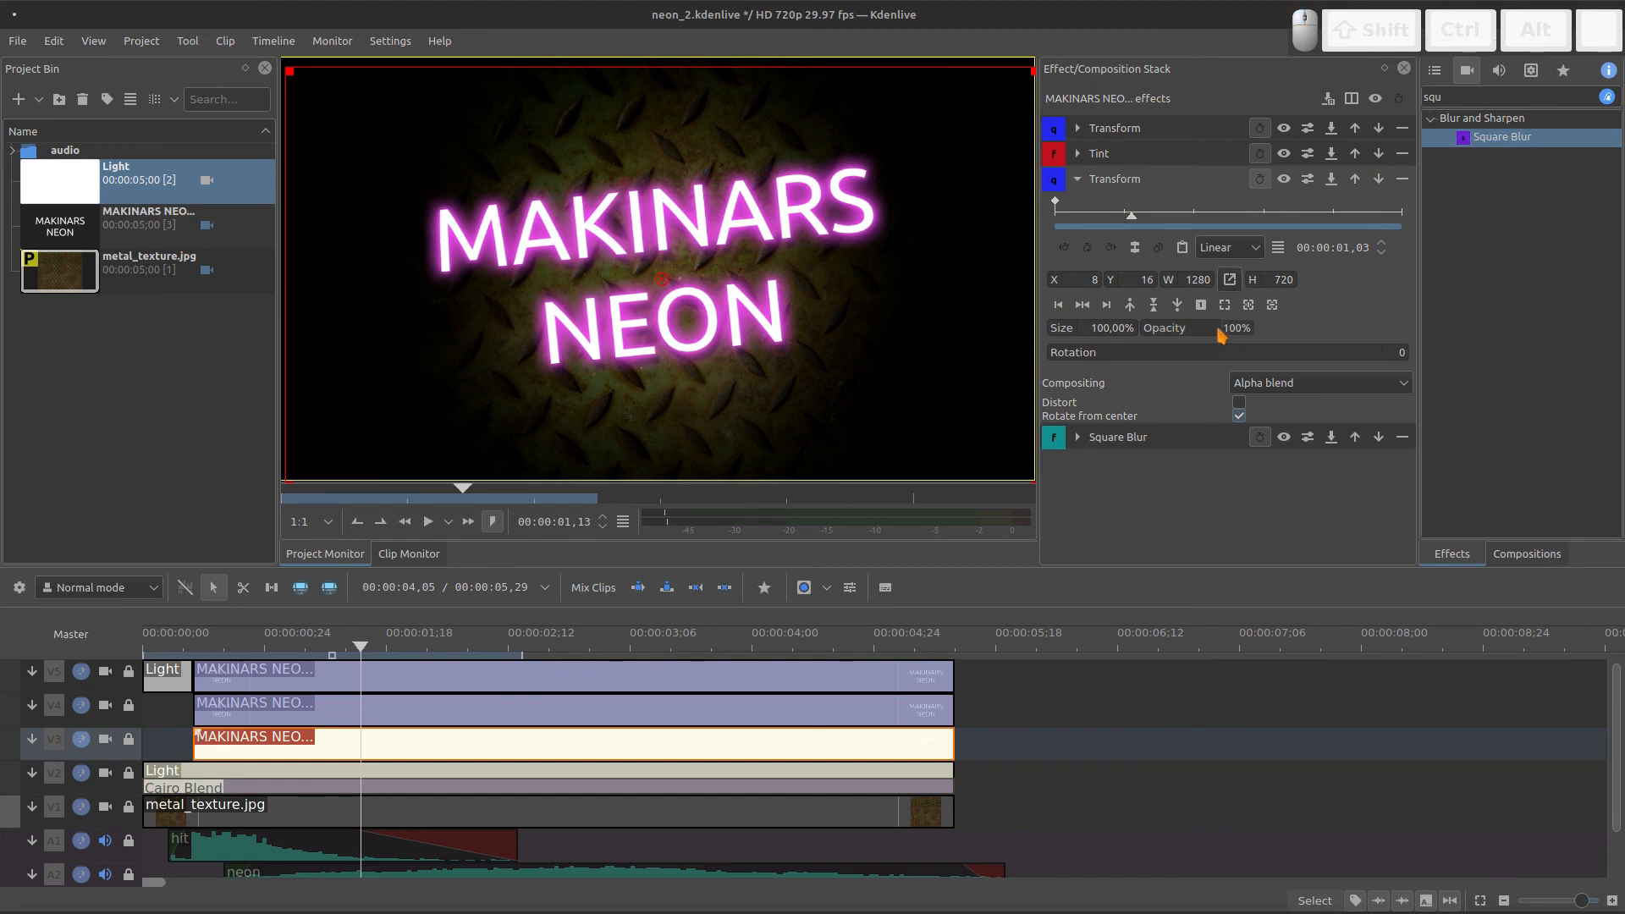
{"action": "left_click", "coordinate": [1078, 179]}
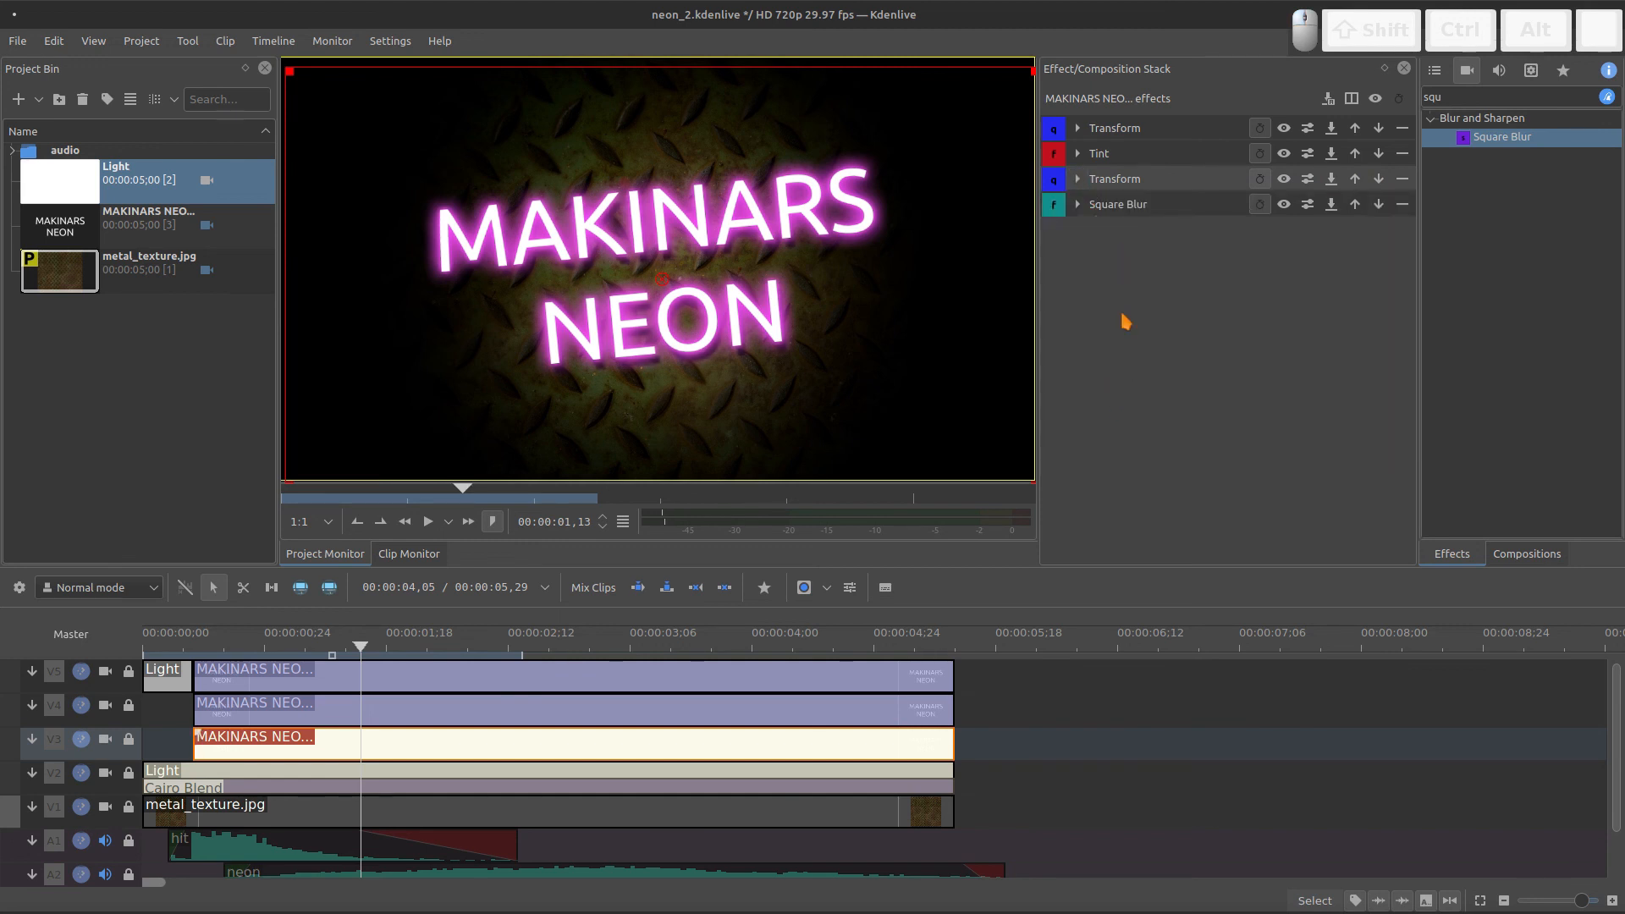
- Select the plain title clip on V5
{"action": "left_click", "coordinate": [572, 673]}
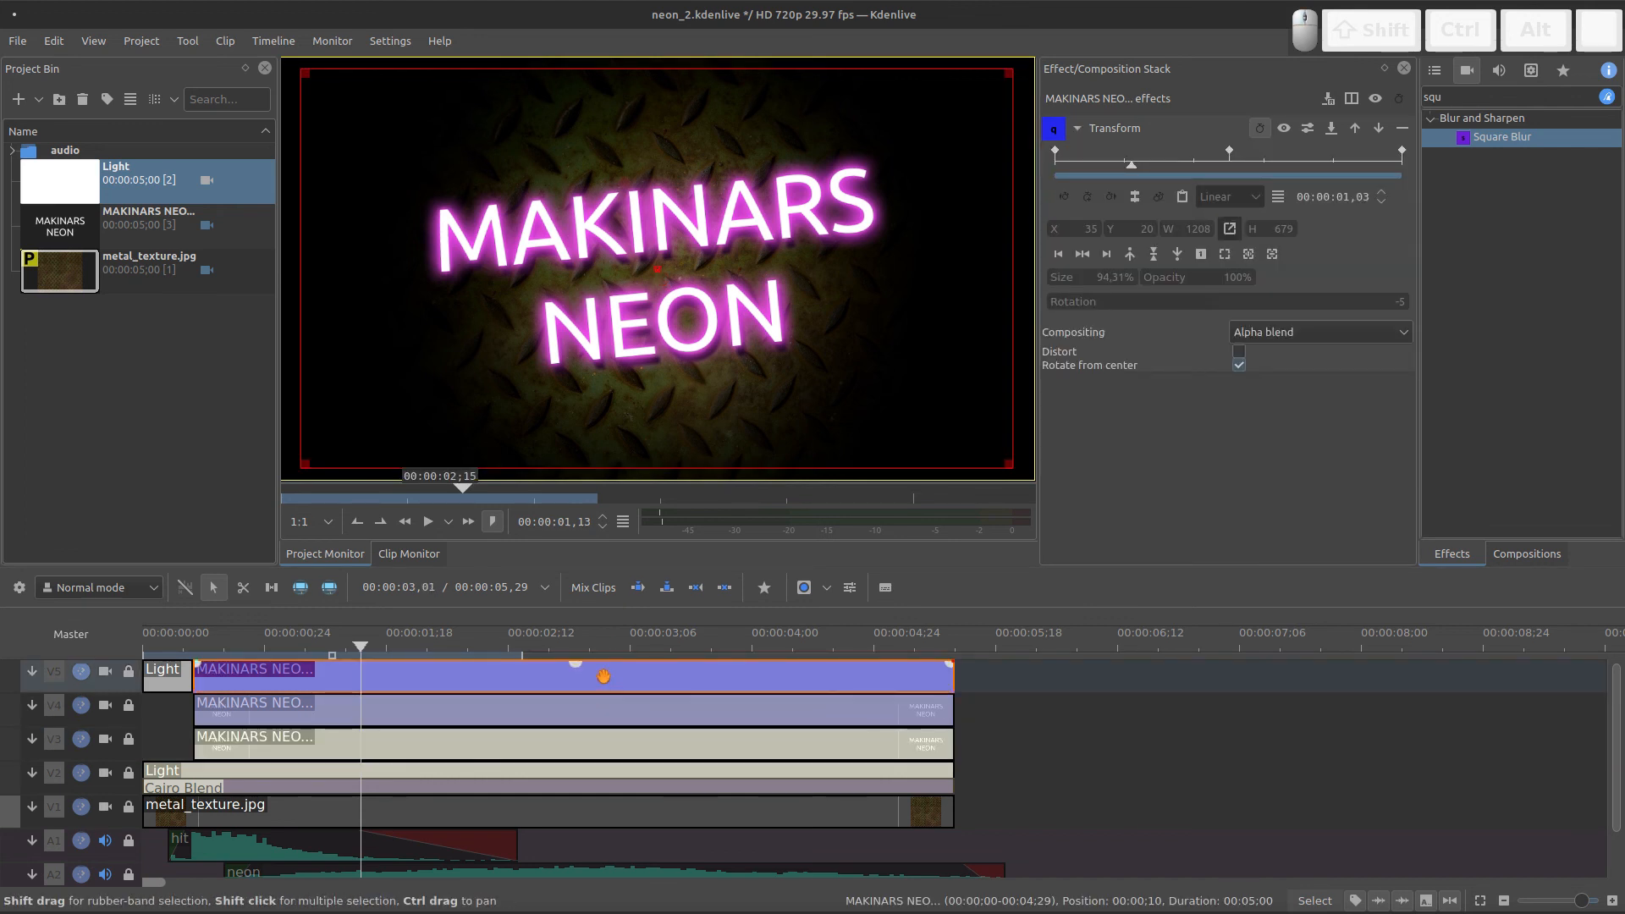